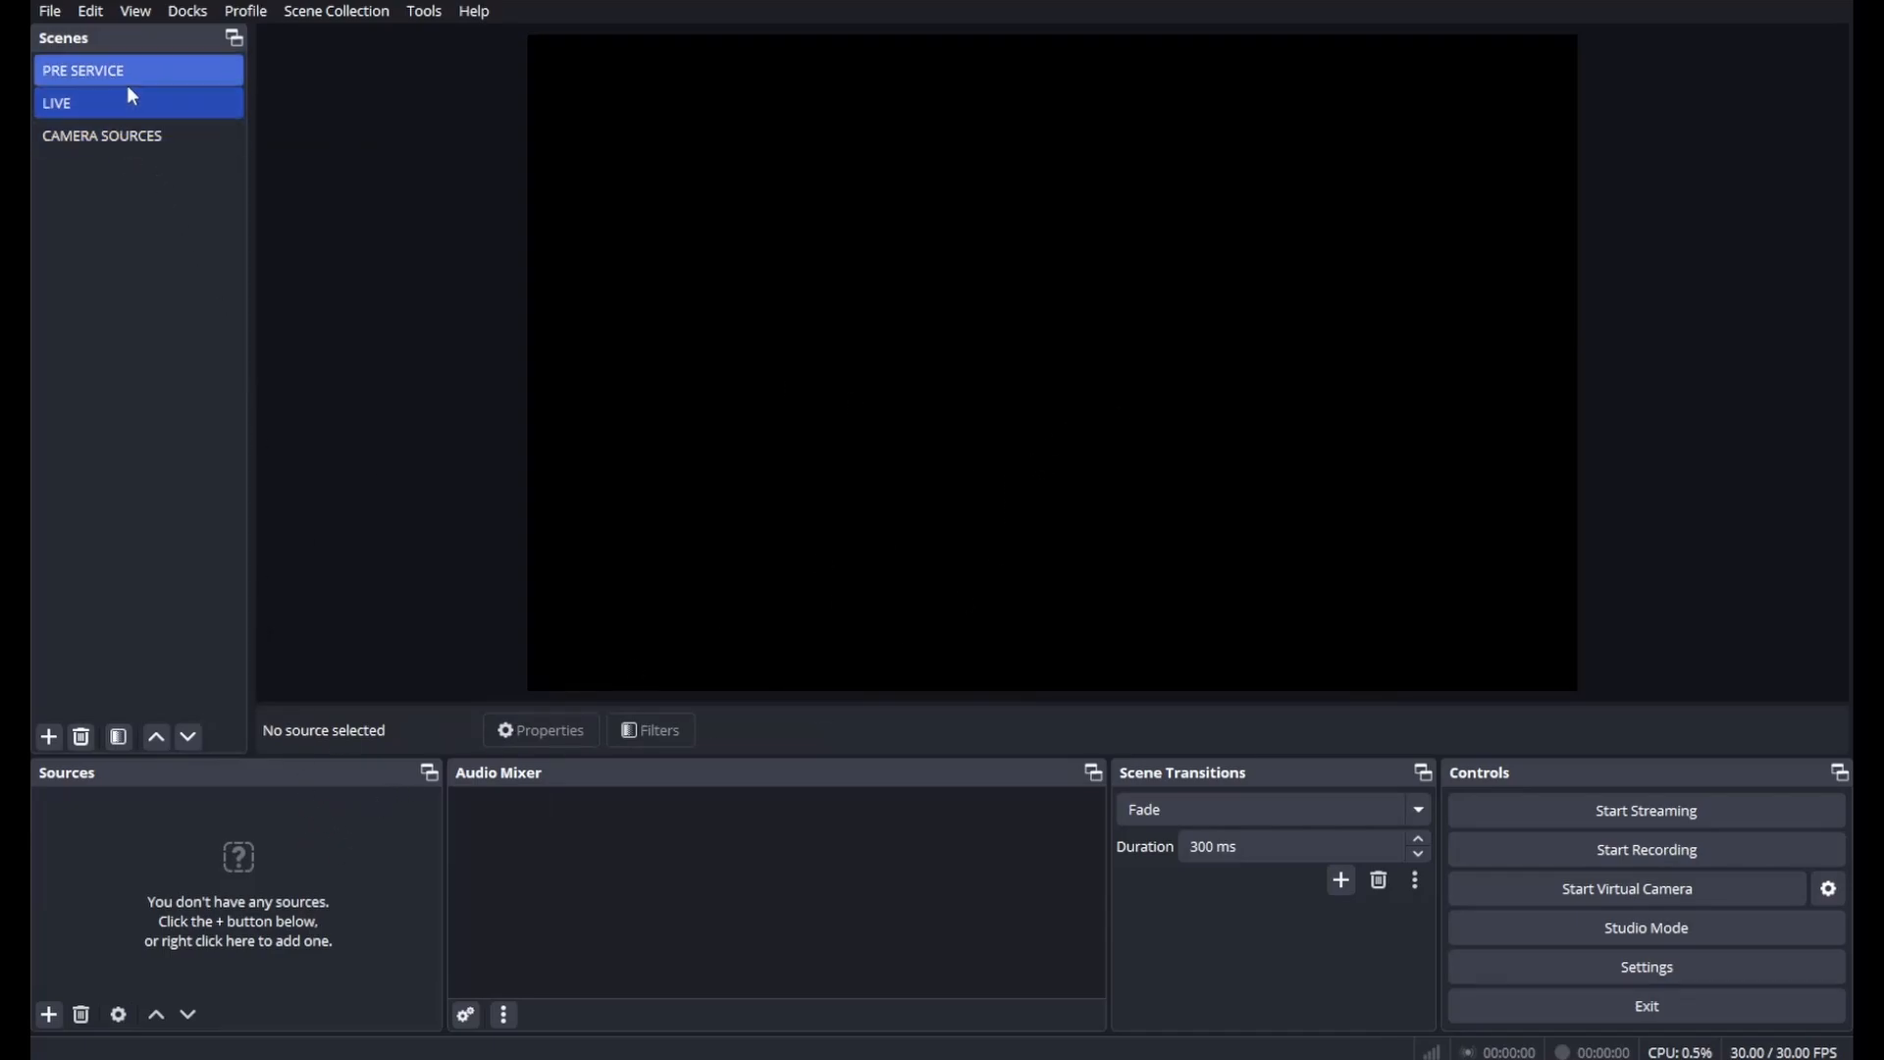
- Switch to Quelea to view the song lyrics it is projecting, and return to the LIVE scene in OBS
left_click(48, 1015)
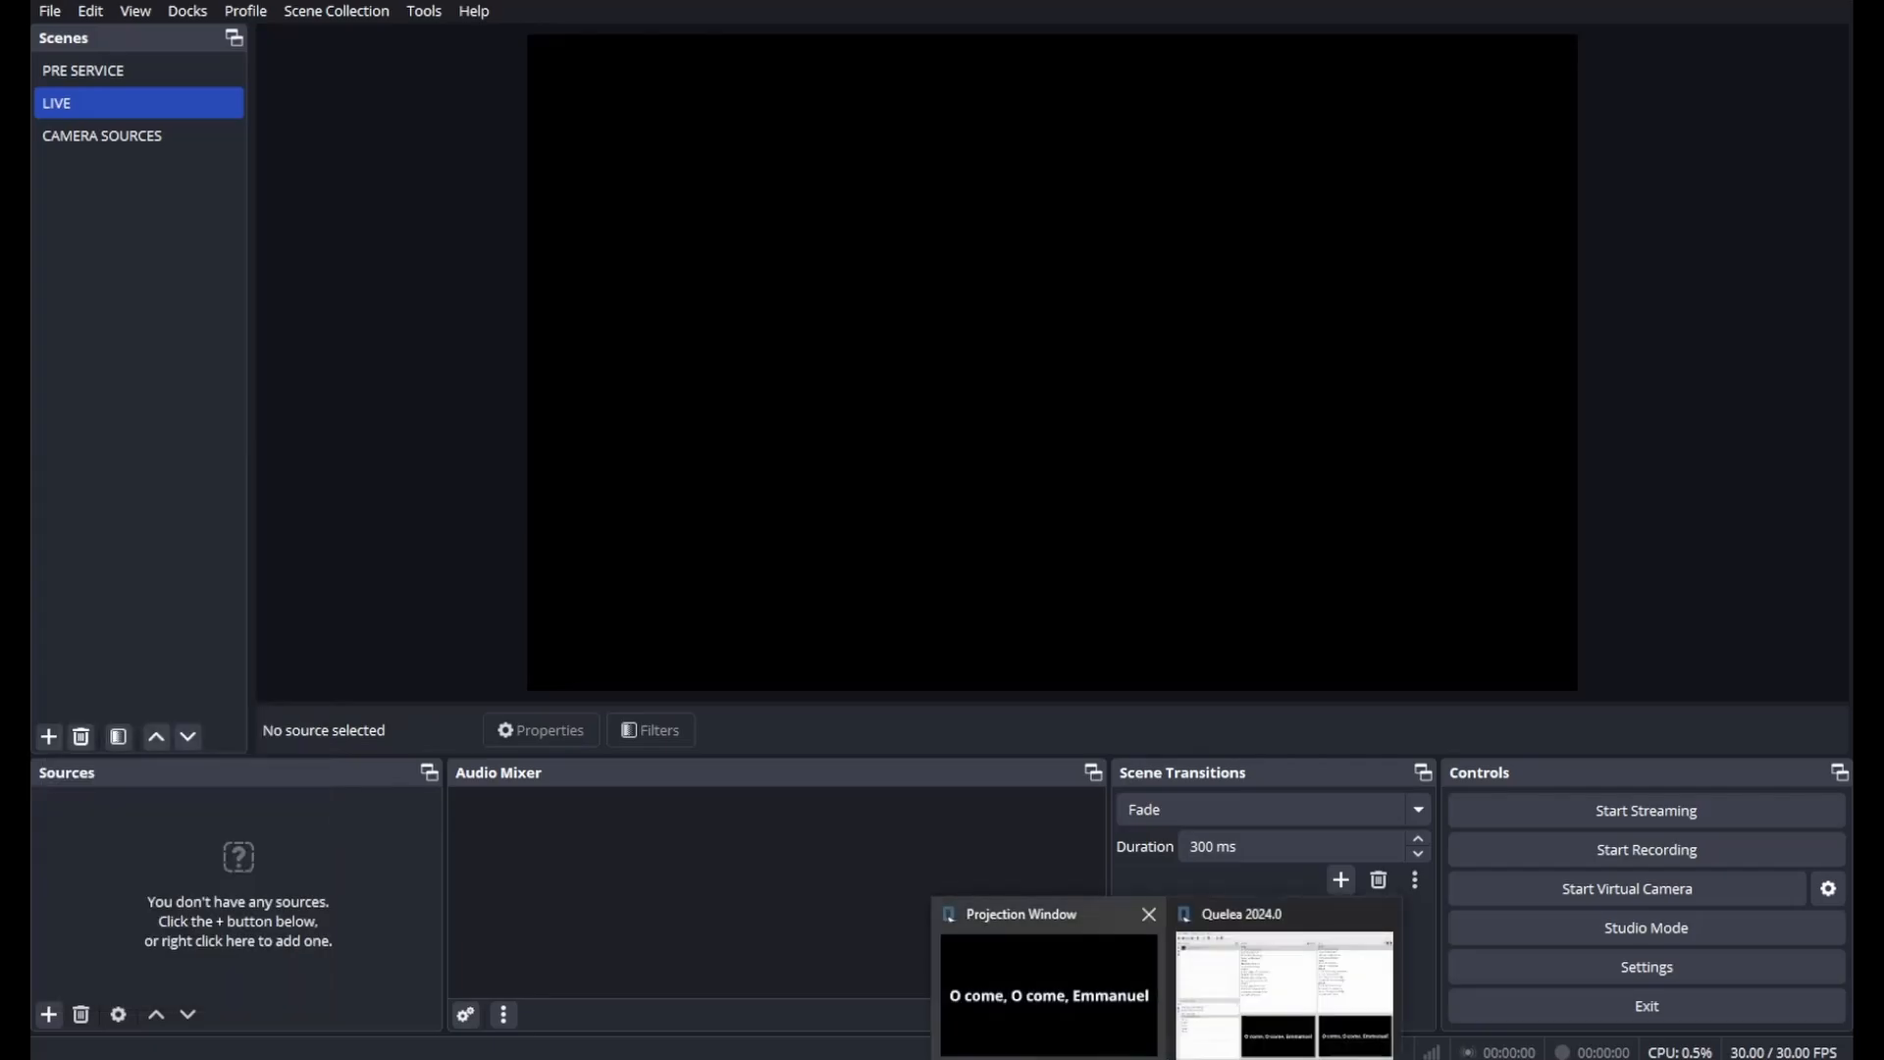
left_click(1263, 1001)
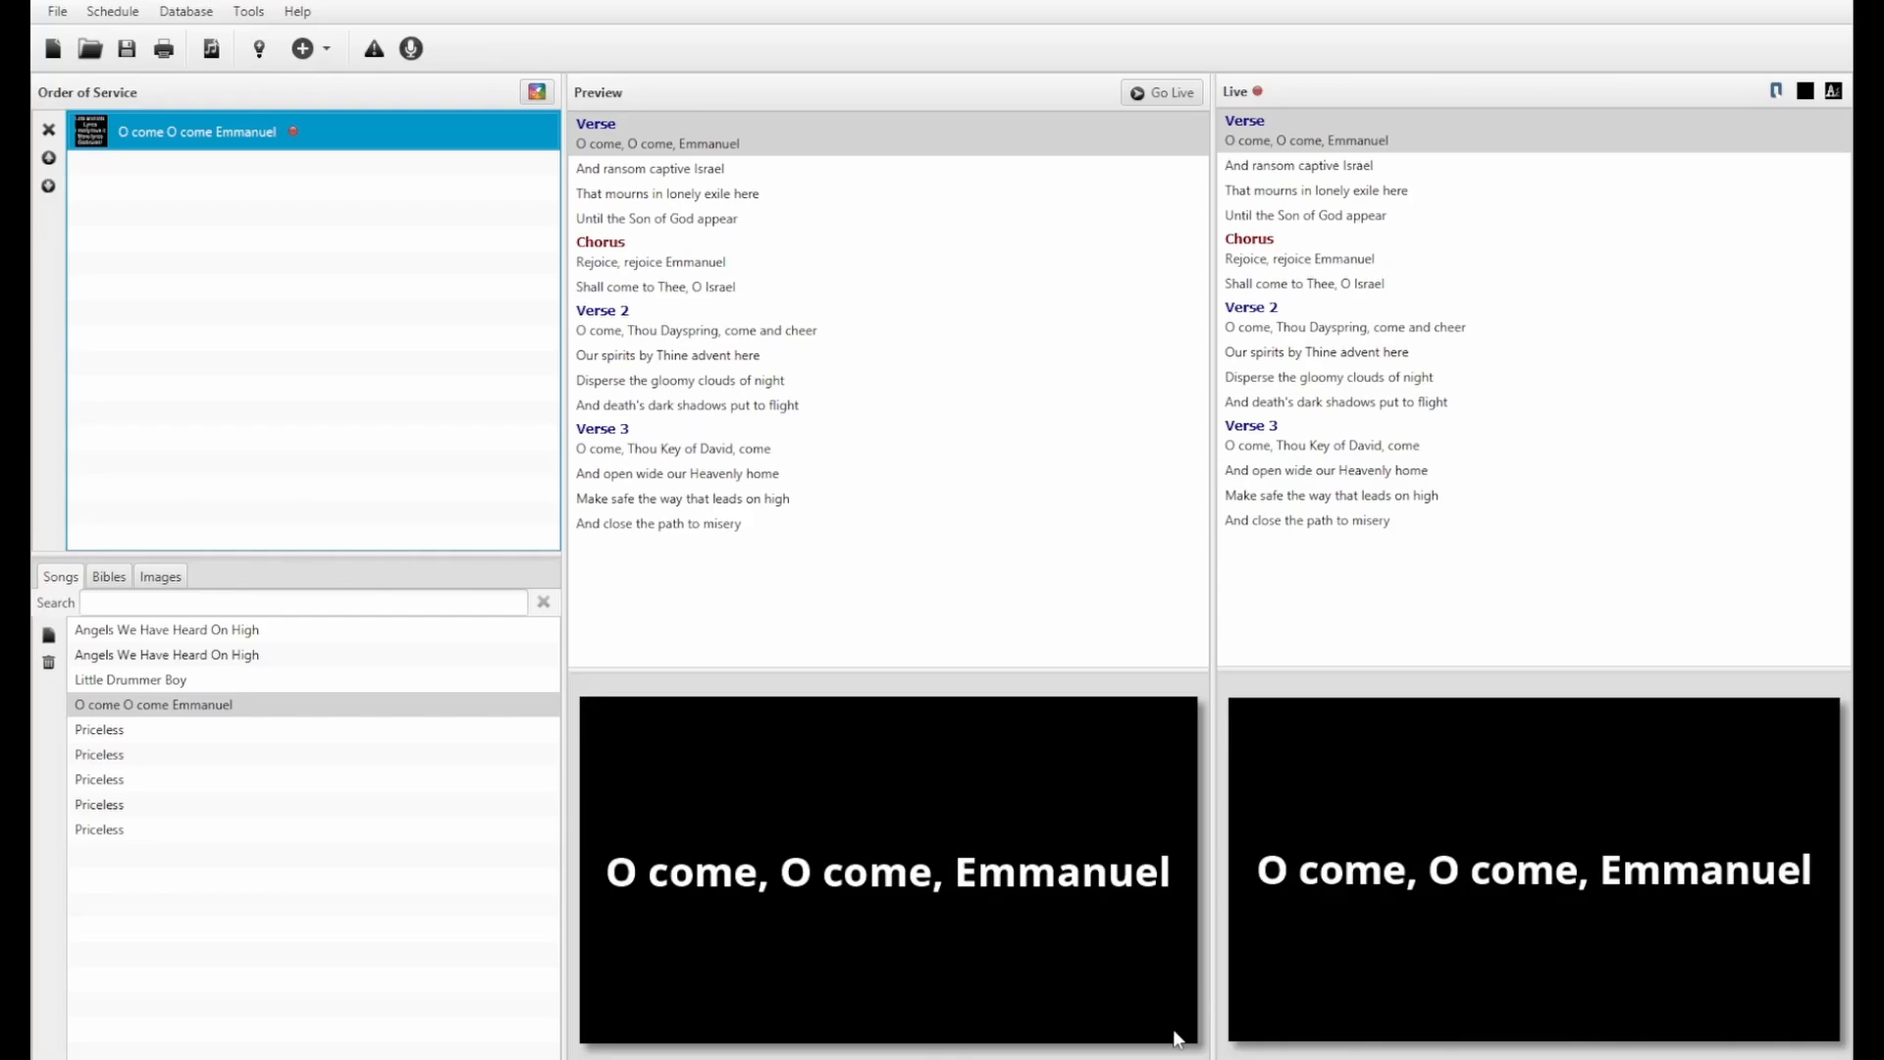
left_click(1233, 1057)
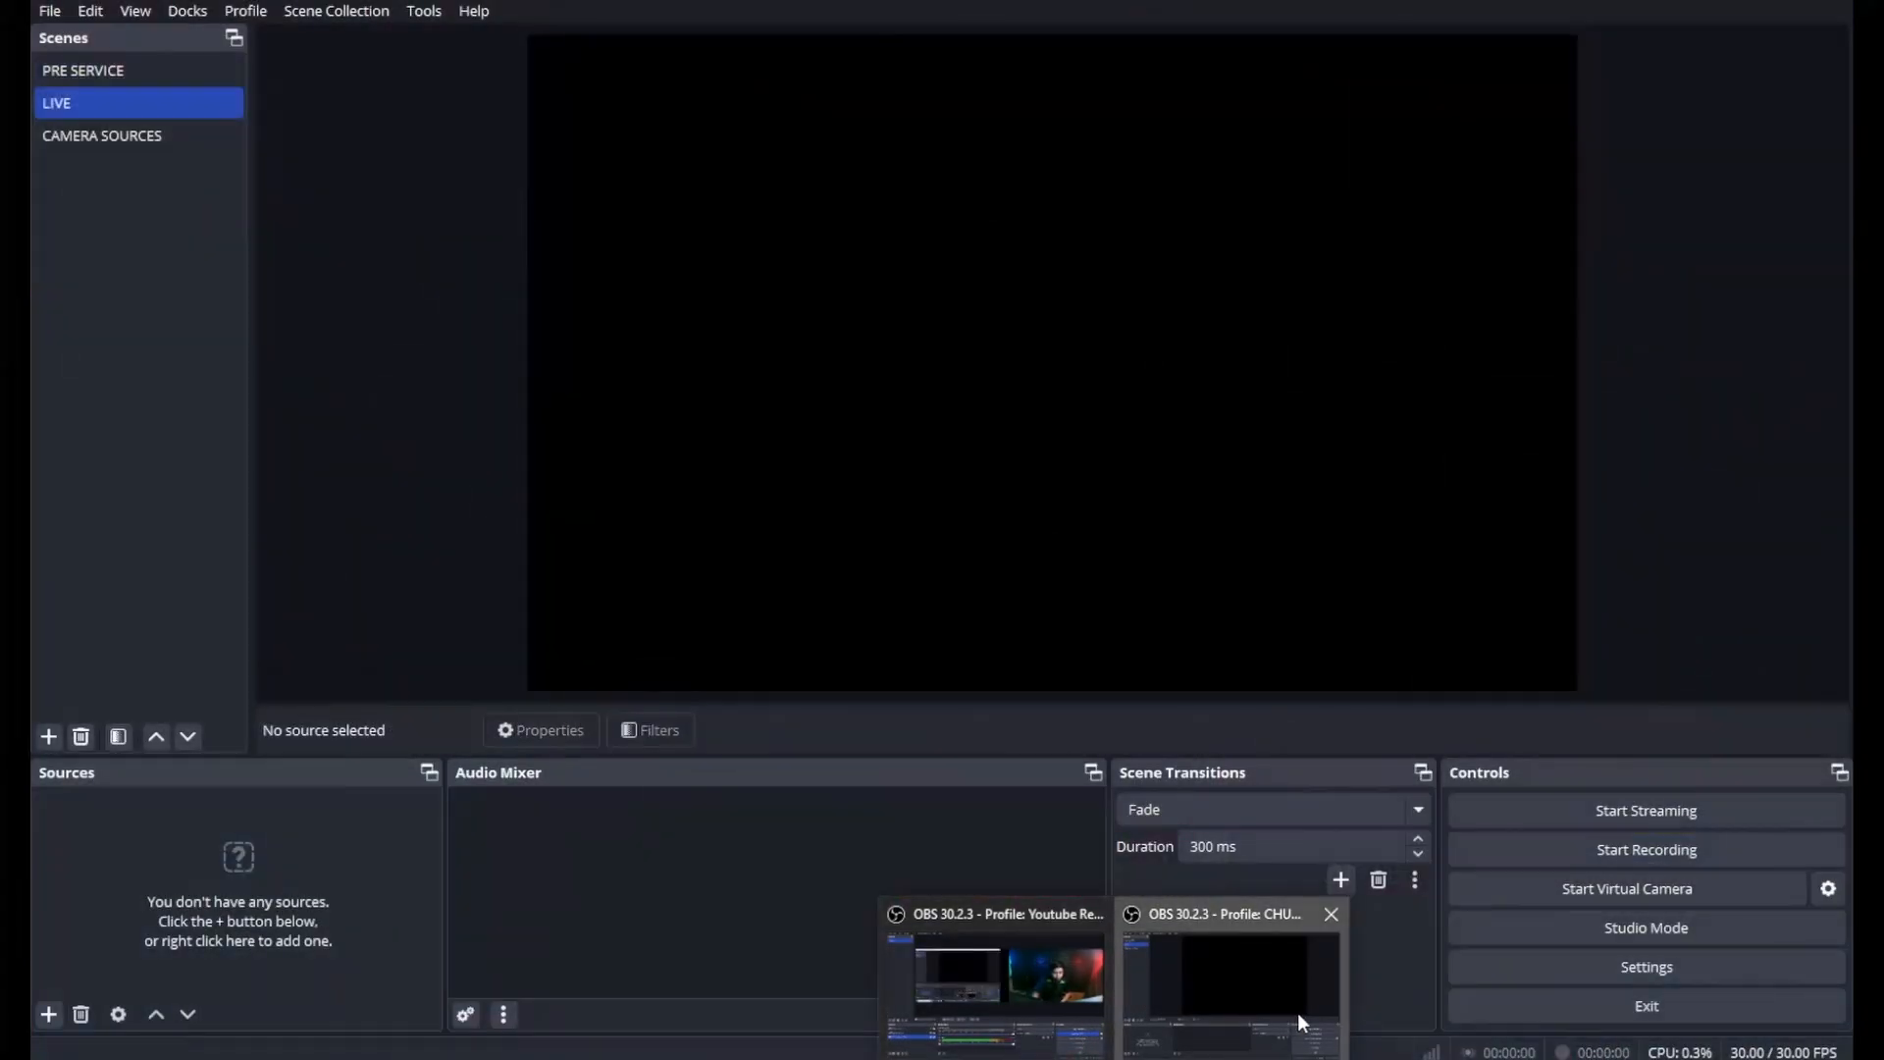
left_click(1297, 1013)
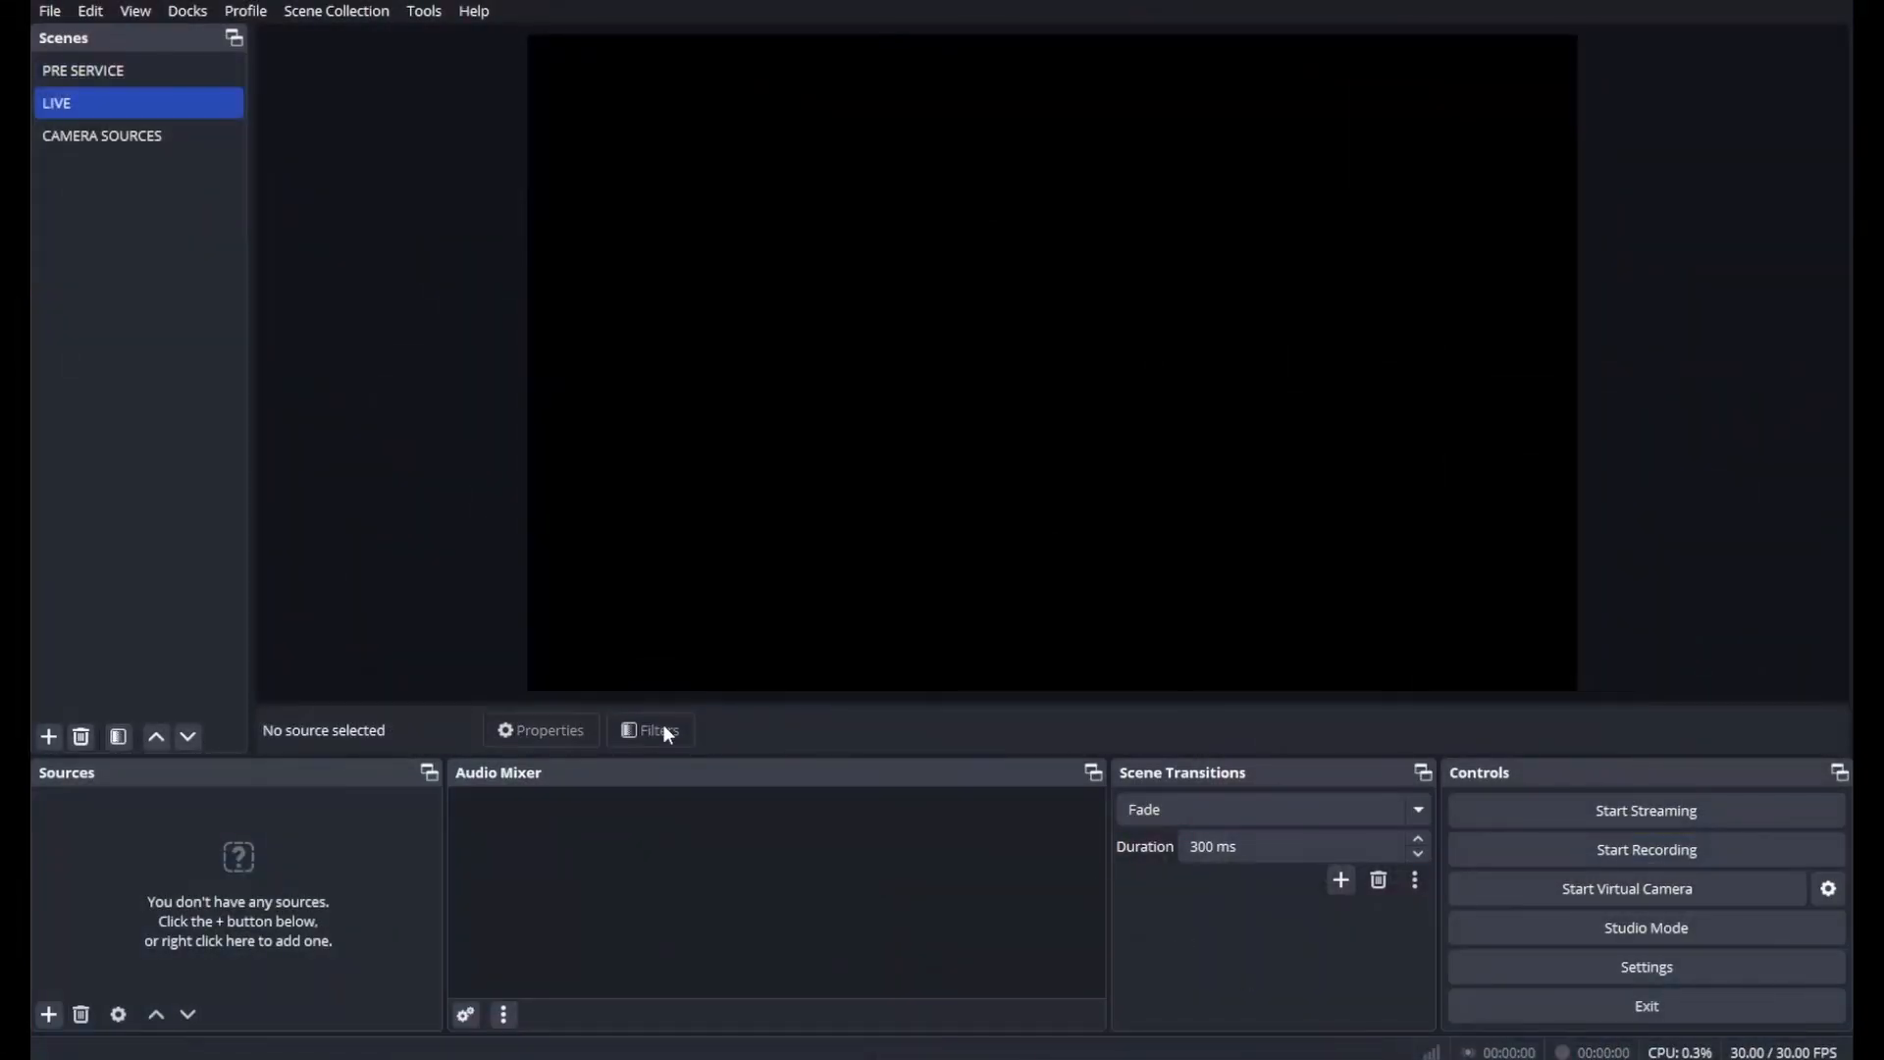
- Add a Window Capture source named LYRICS to the LIVE scene
left_click(50, 1011)
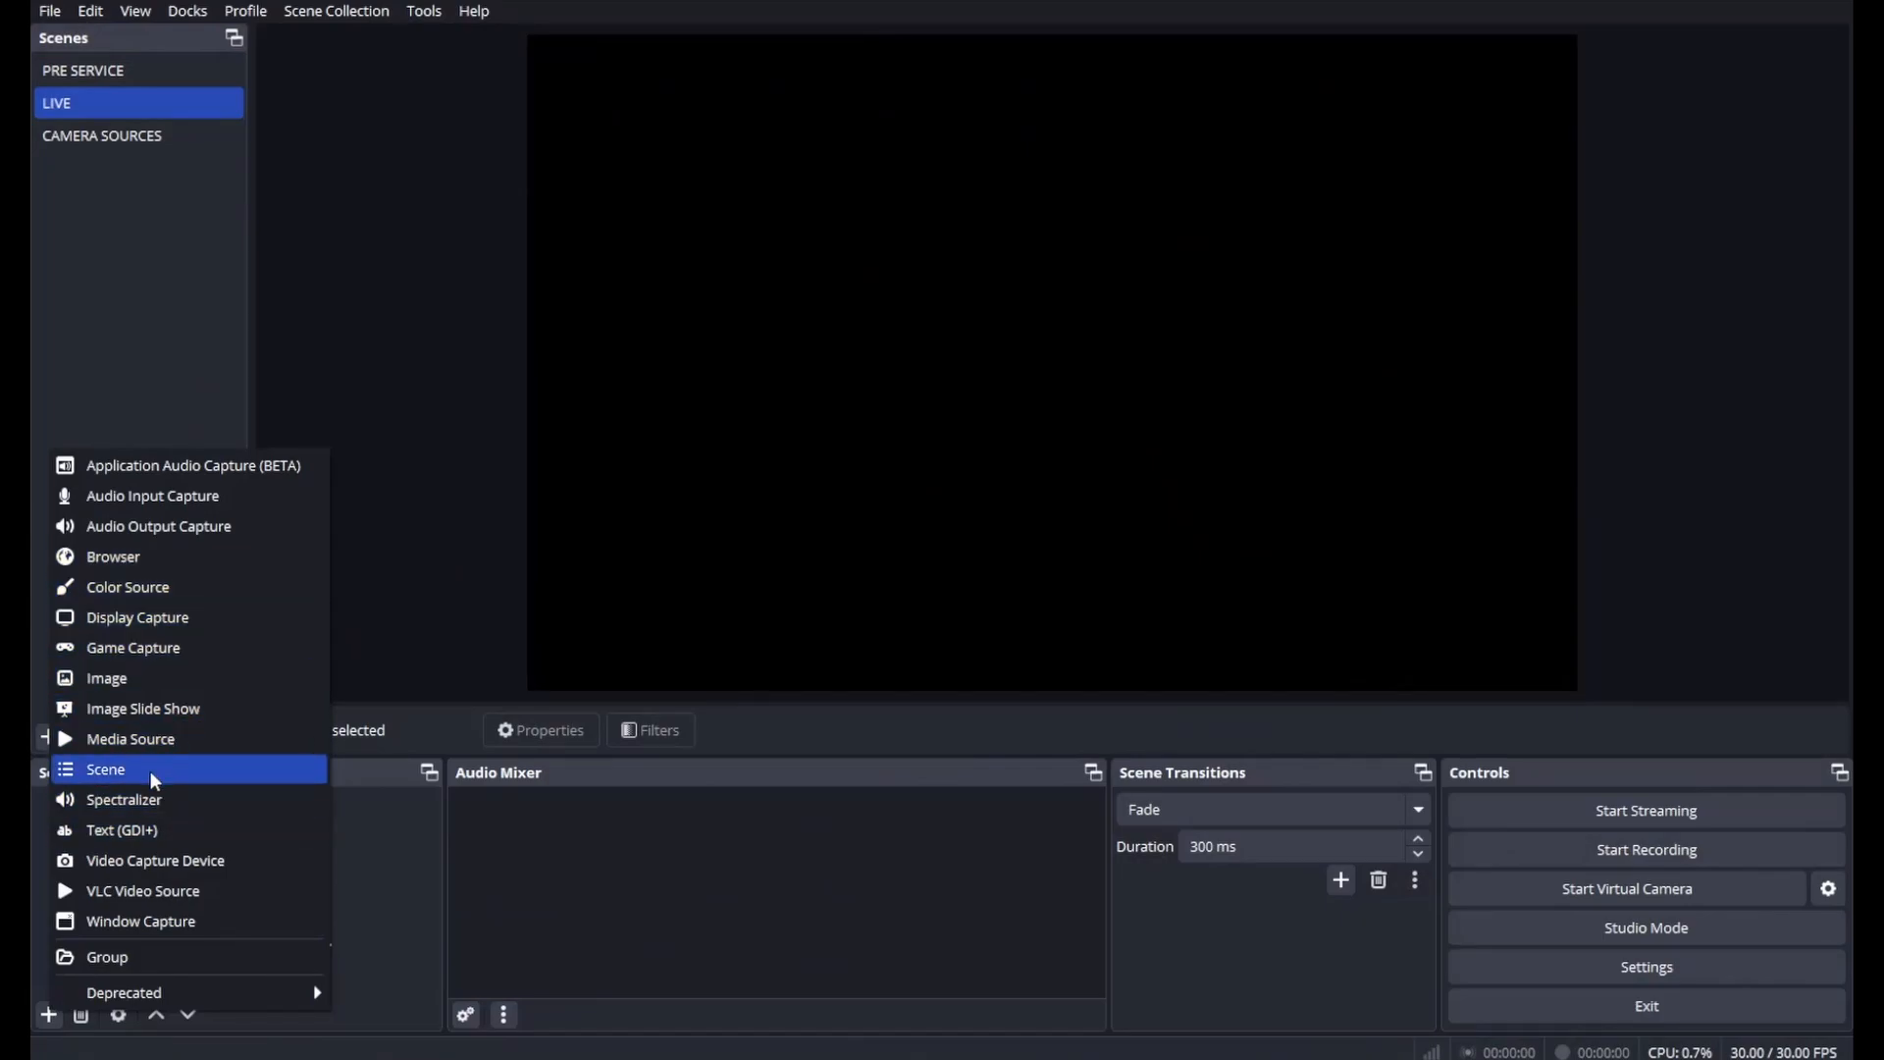
left_click(155, 920)
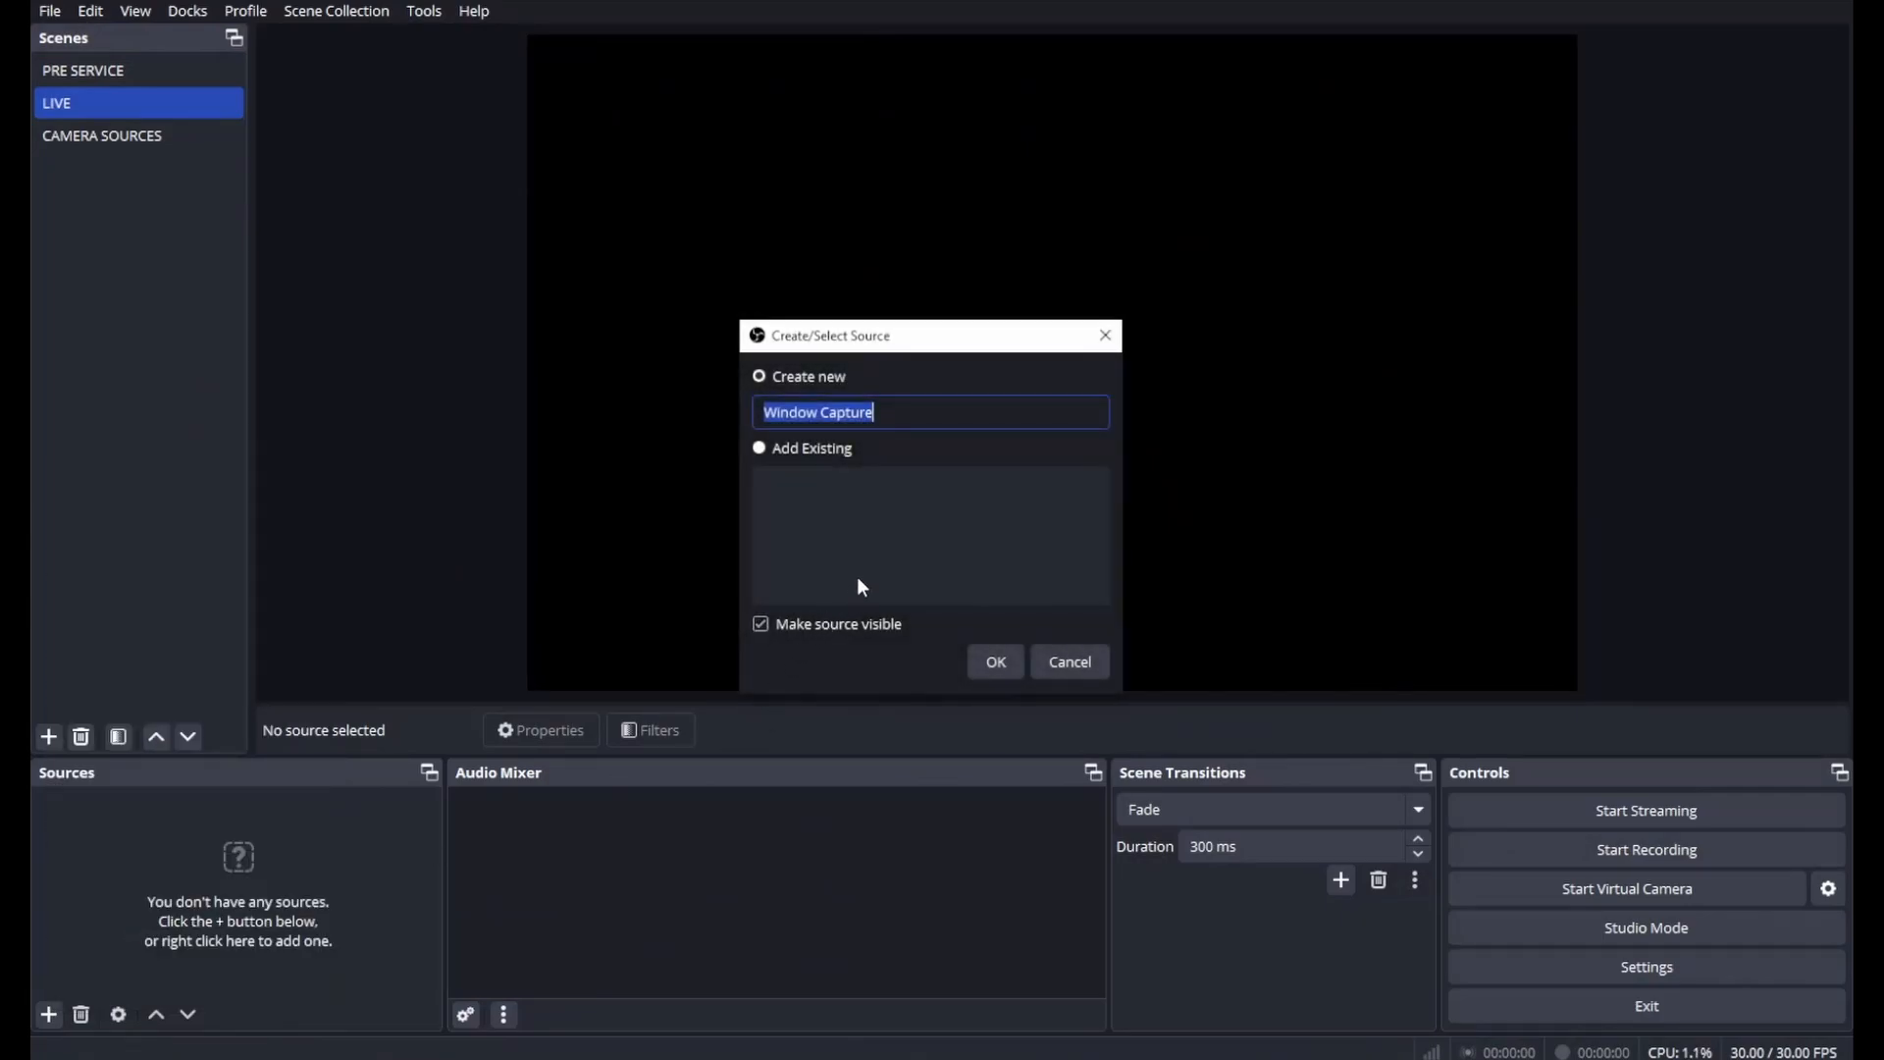
type("LYRICS")
key("Return")
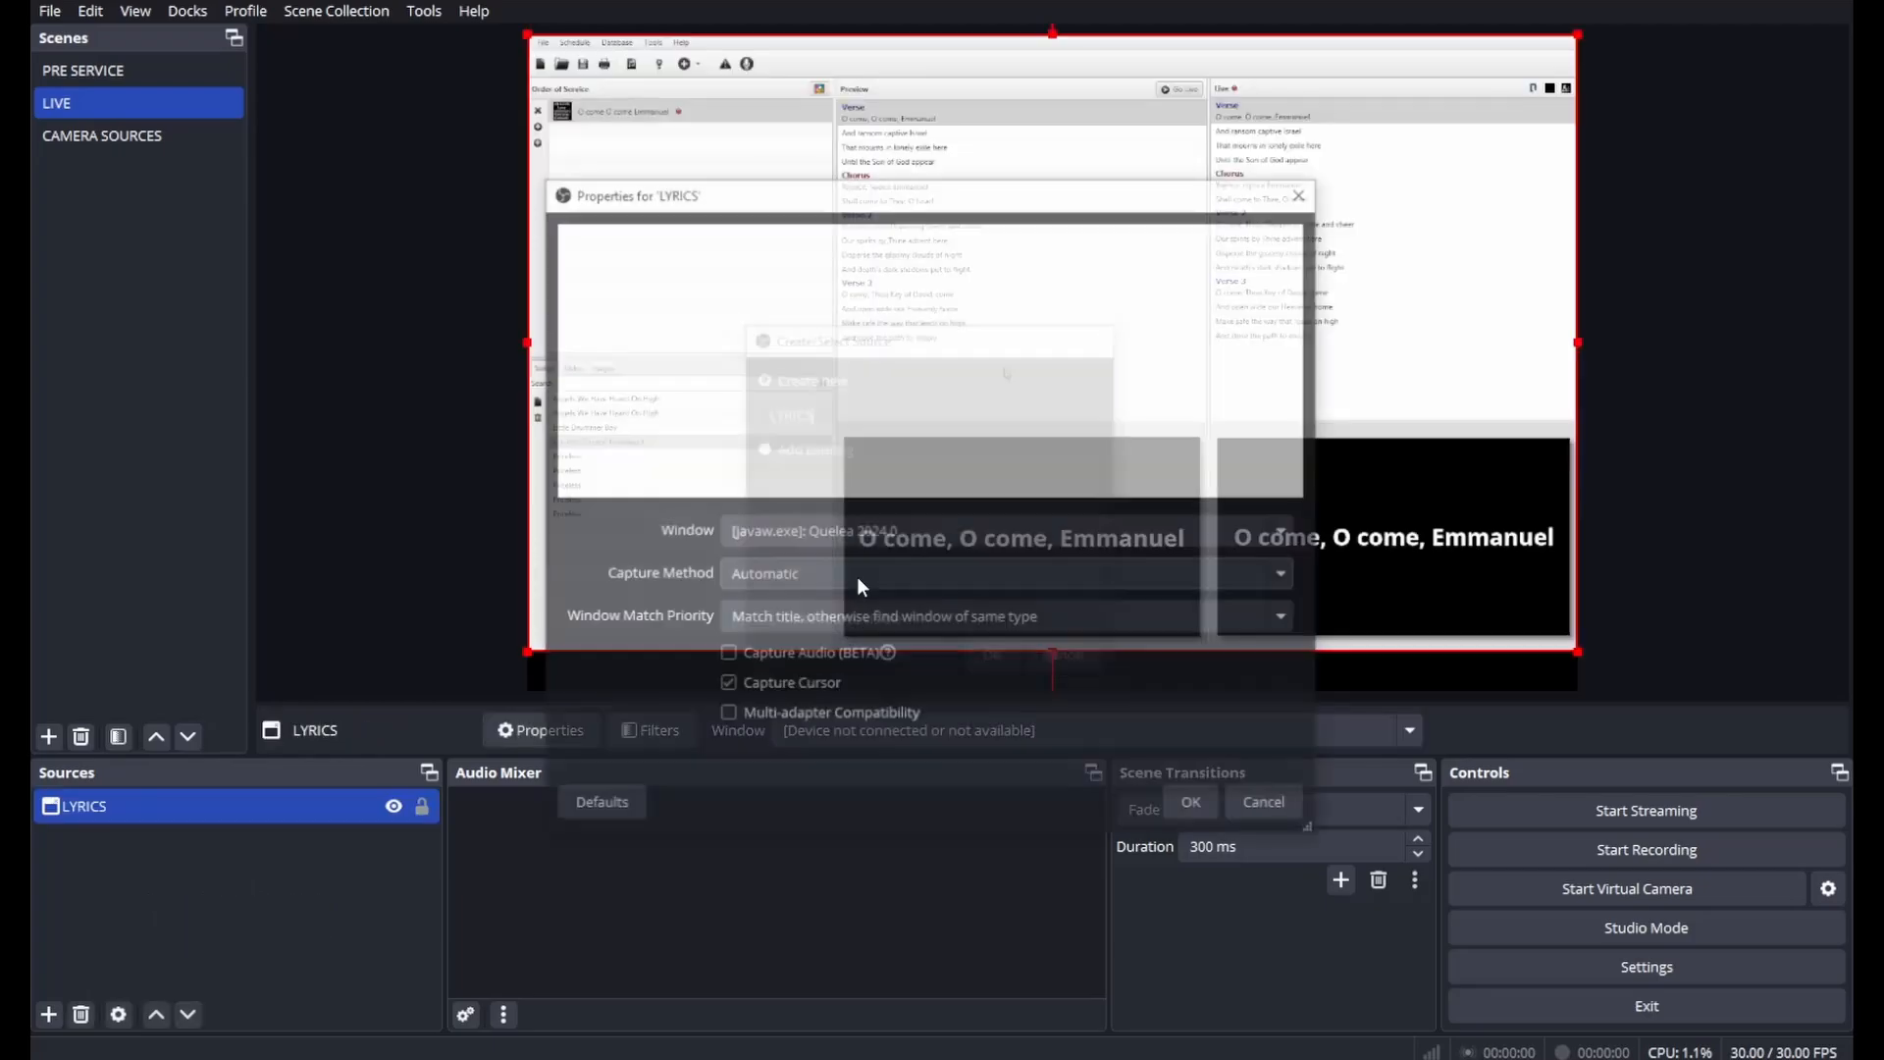
- Set LYRICS to capture the Projection Window with the Windows 10 (1903 and up) method and without the cursor
left_click(885, 538)
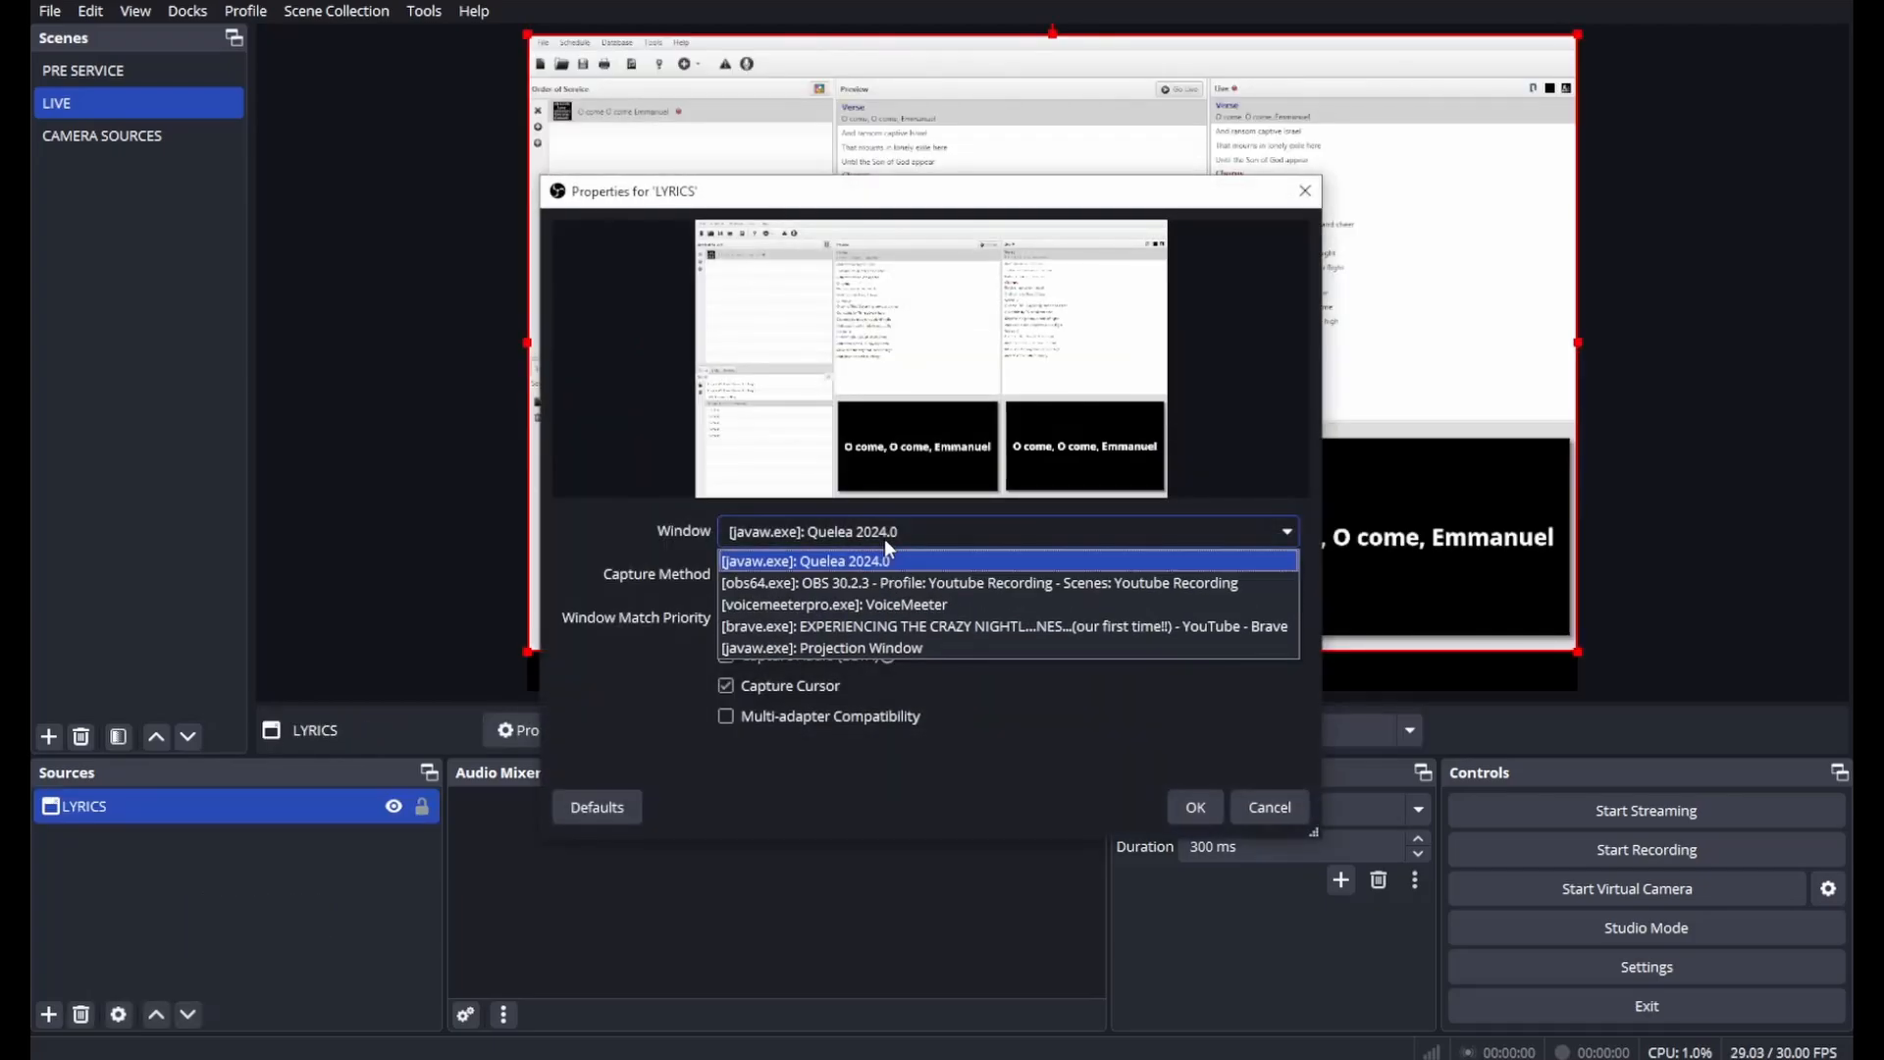
left_click(832, 647)
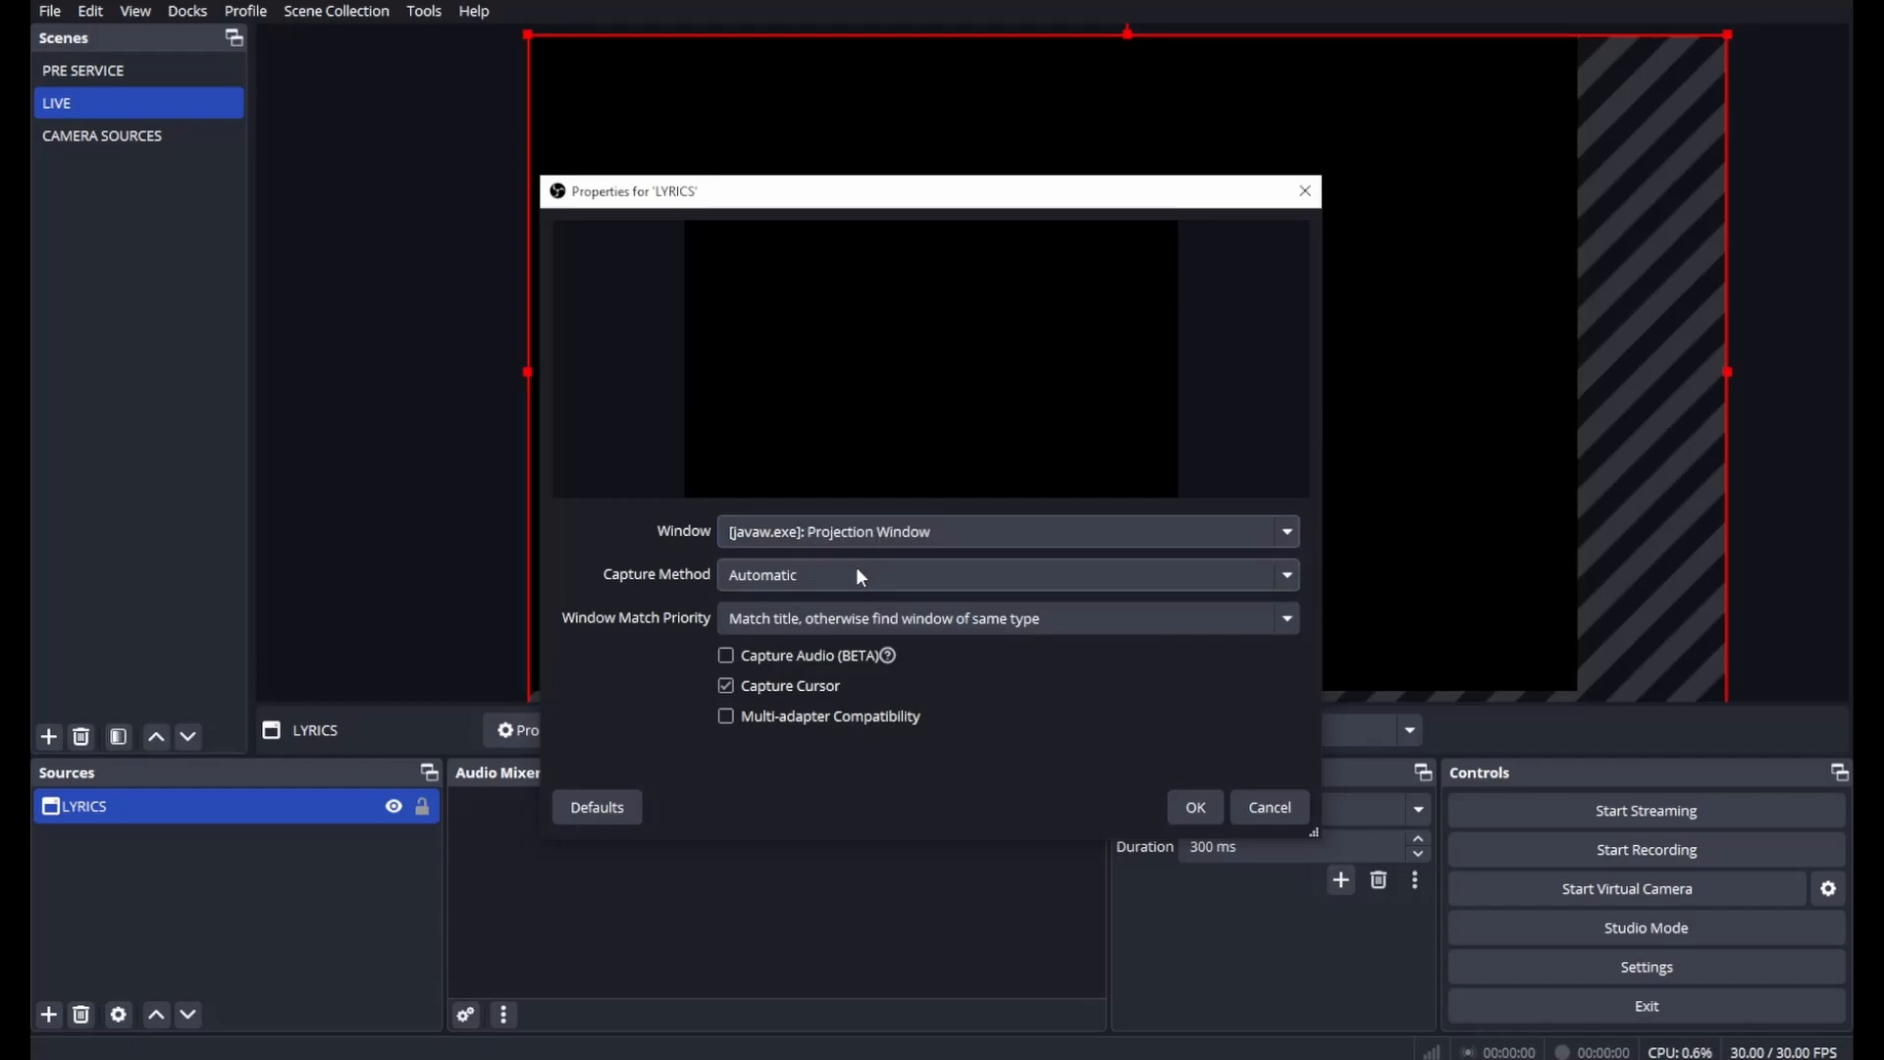
left_click(829, 574)
left_click(780, 643)
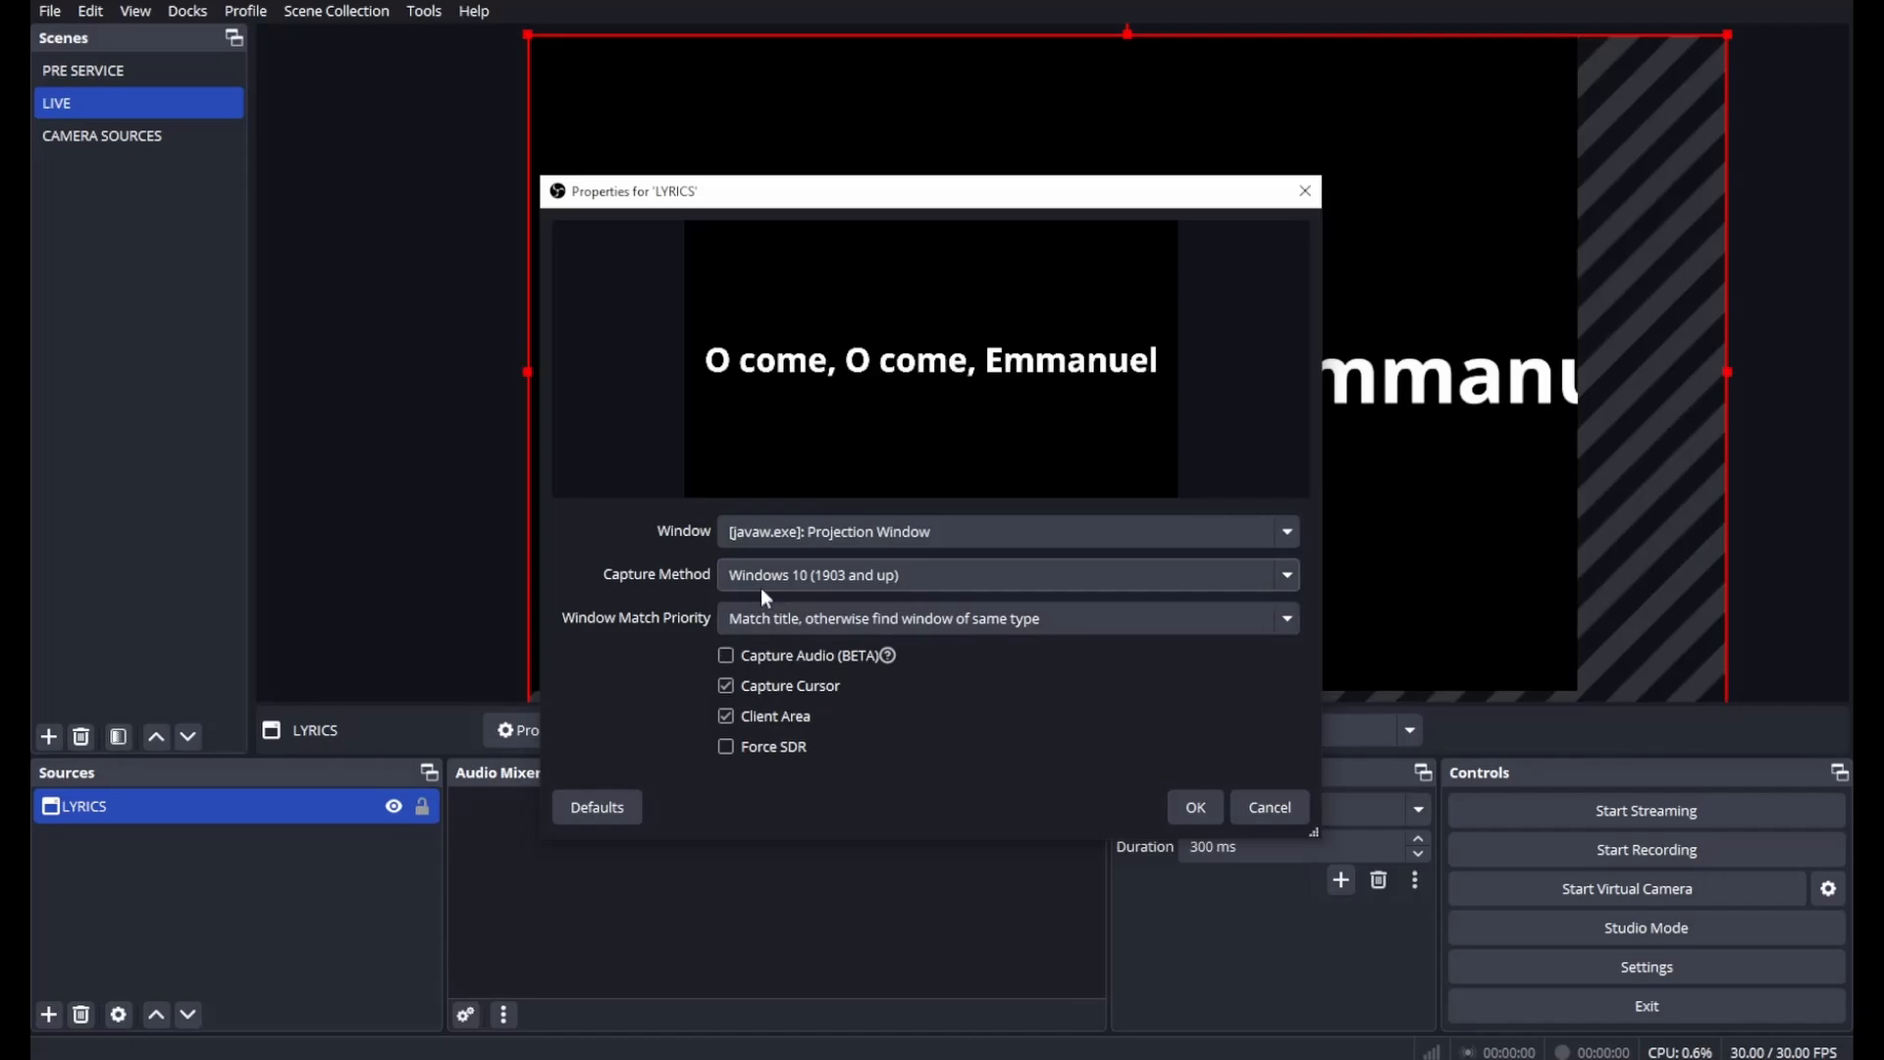
left_click(727, 686)
left_click(1195, 811)
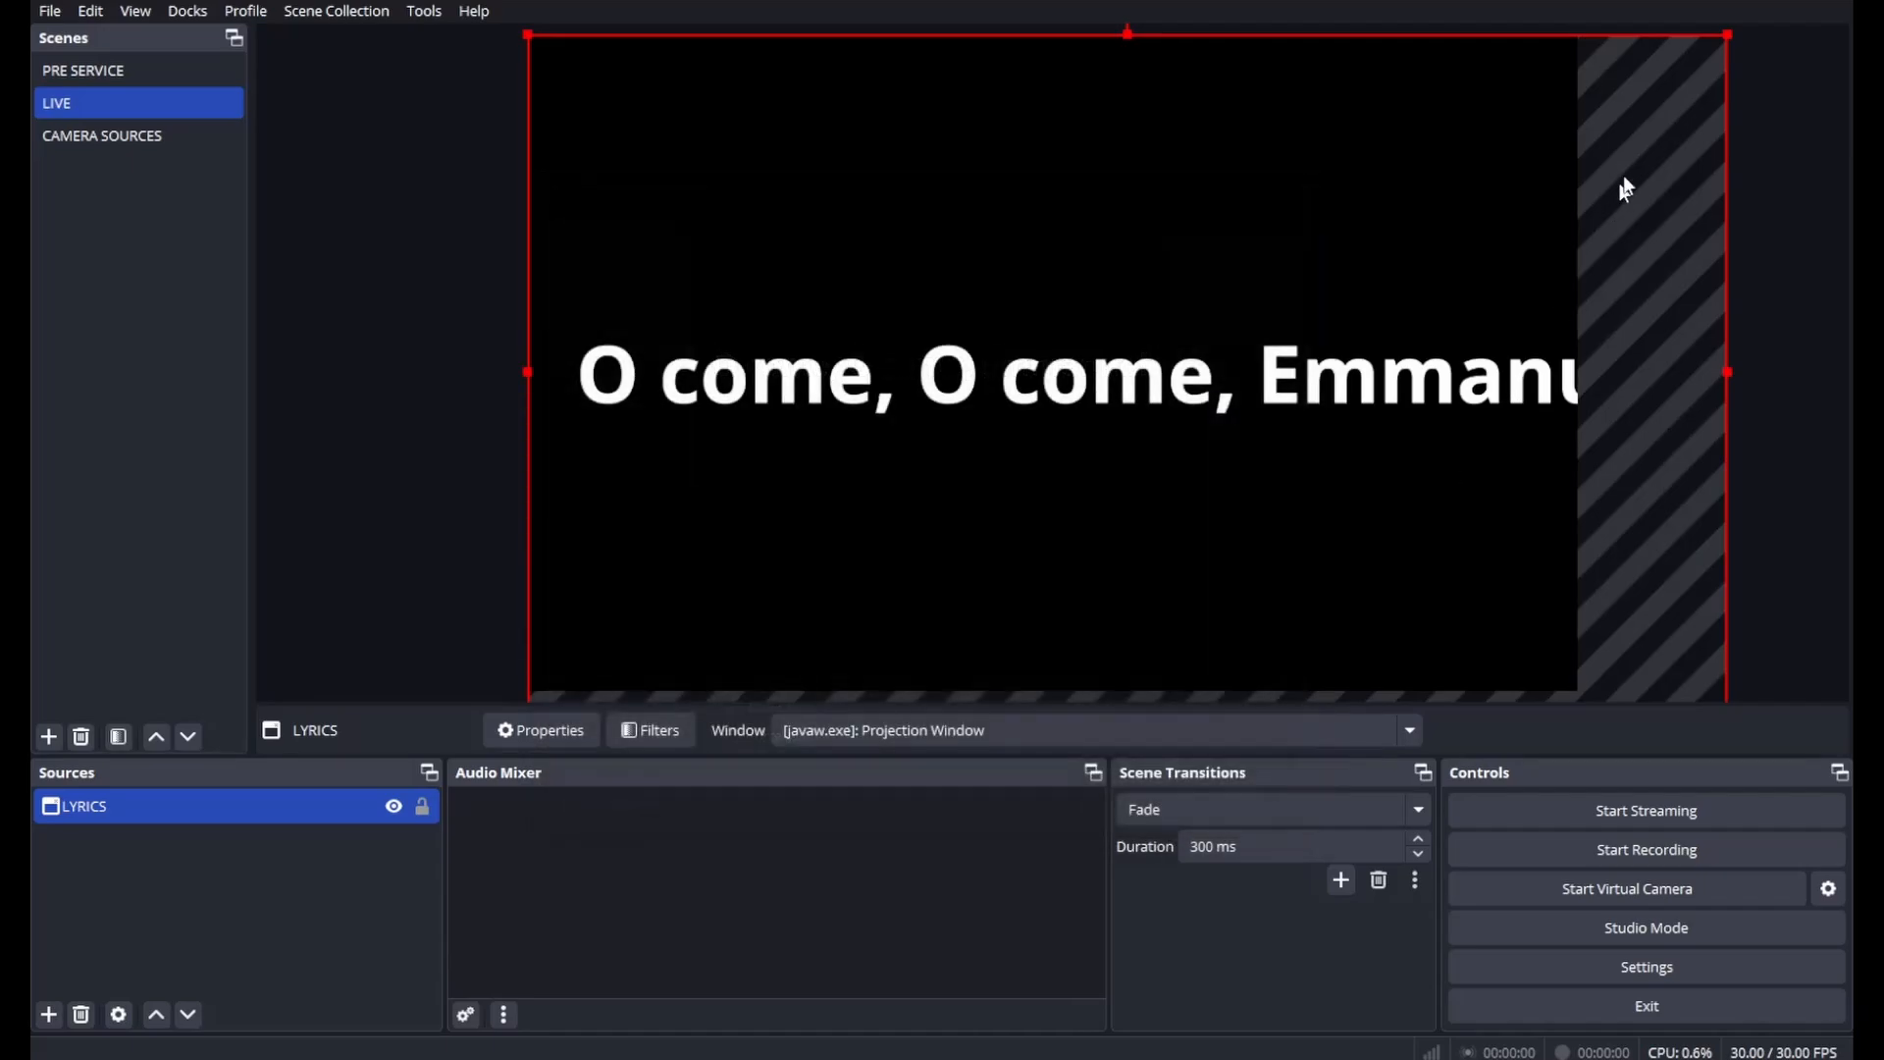
- Scale and crop the LYRICS source into a full-width strip around the text along the canvas's lower edge
left_click_drag(1714, 47, 1576, 133)
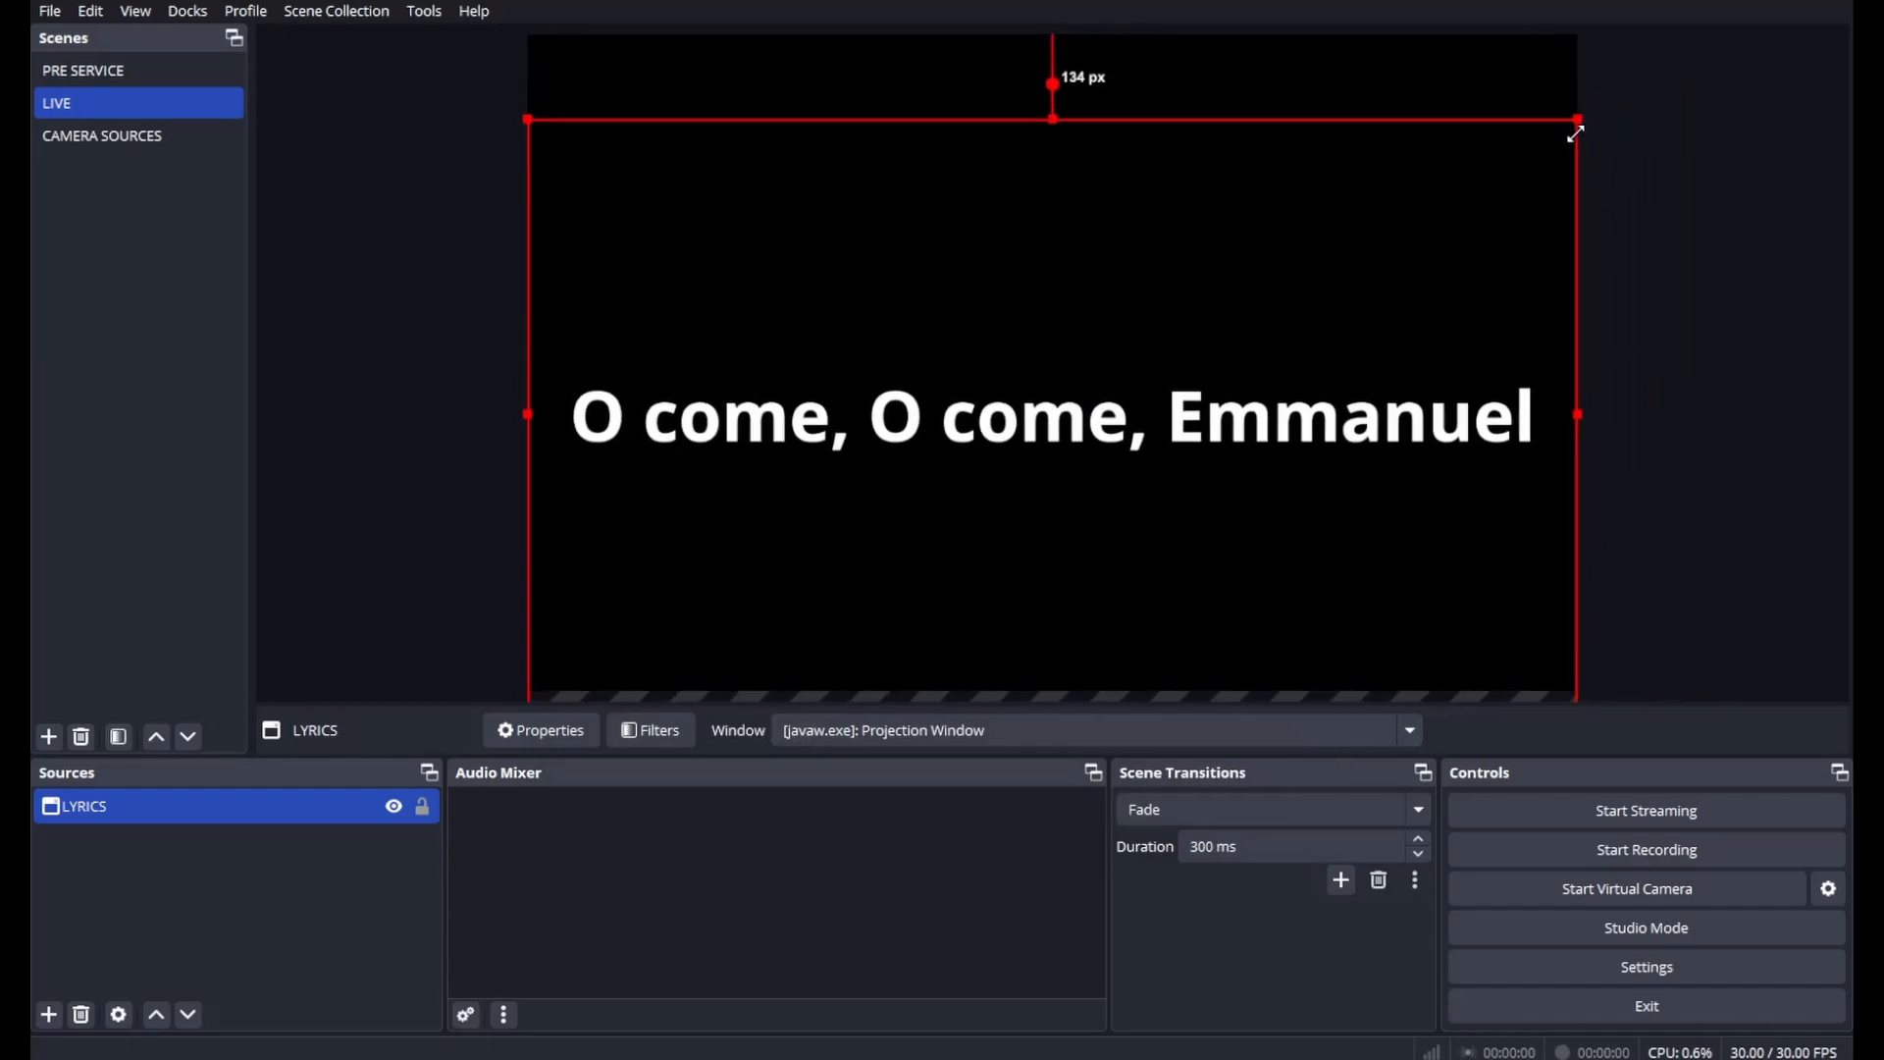
mouse_move(1249, 357)
left_mouse_down()
mouse_move(1249, 265)
mouse_move(1245, 324)
left_mouse_up()
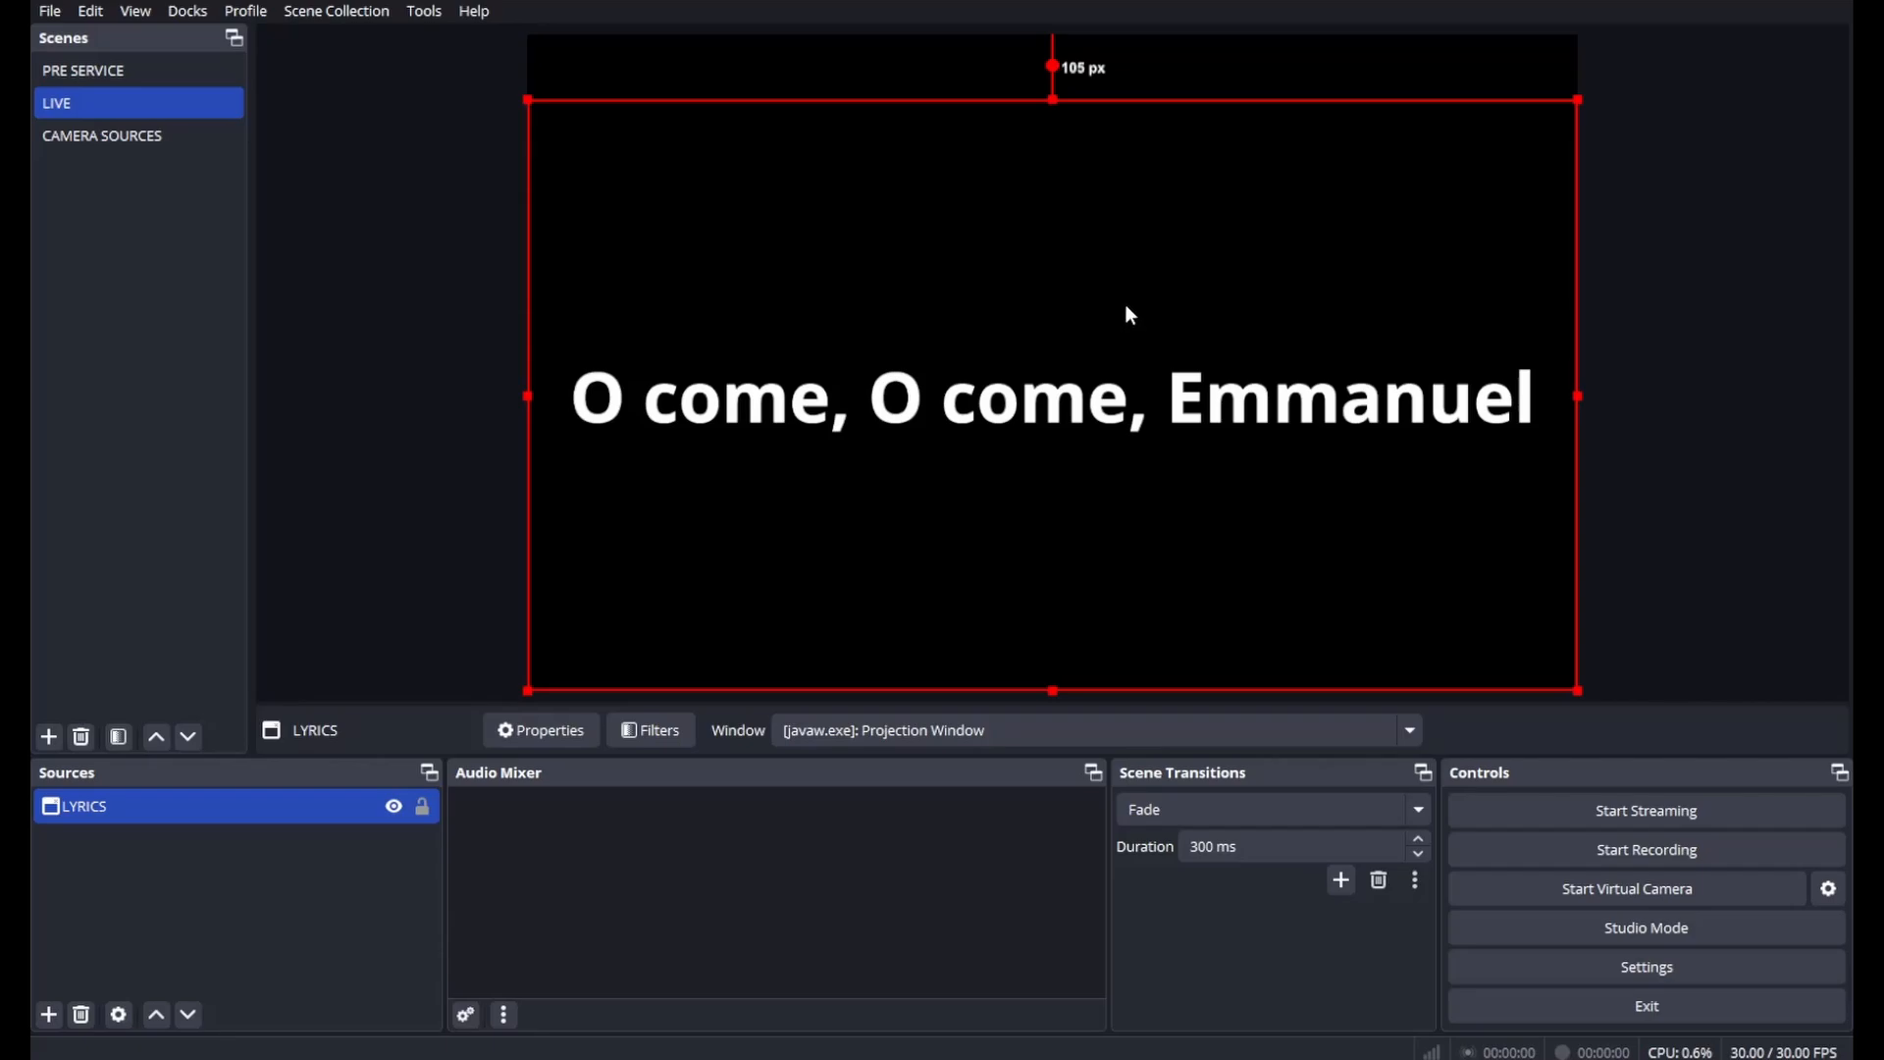
left_click_drag(1052, 97, 1052, 304)
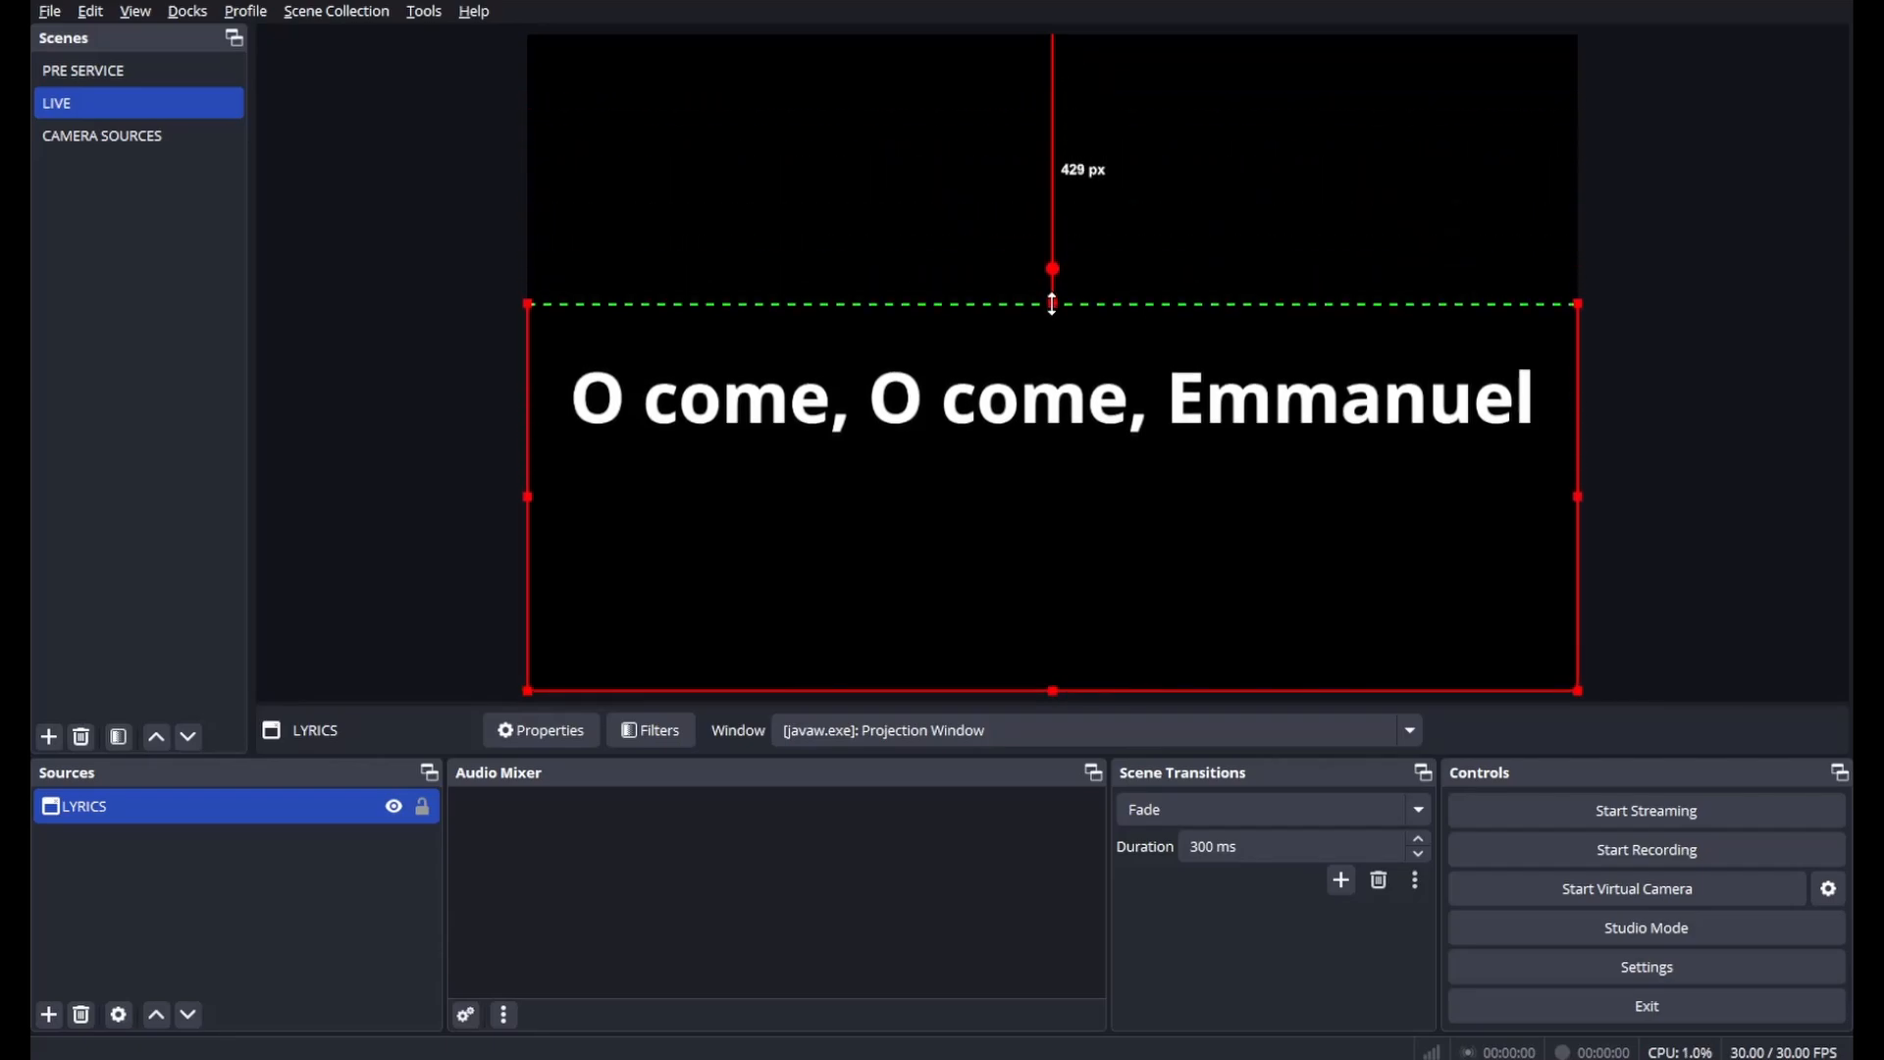
left_click_drag(1053, 691, 1095, 498)
left_click_drag(1119, 380, 1114, 563)
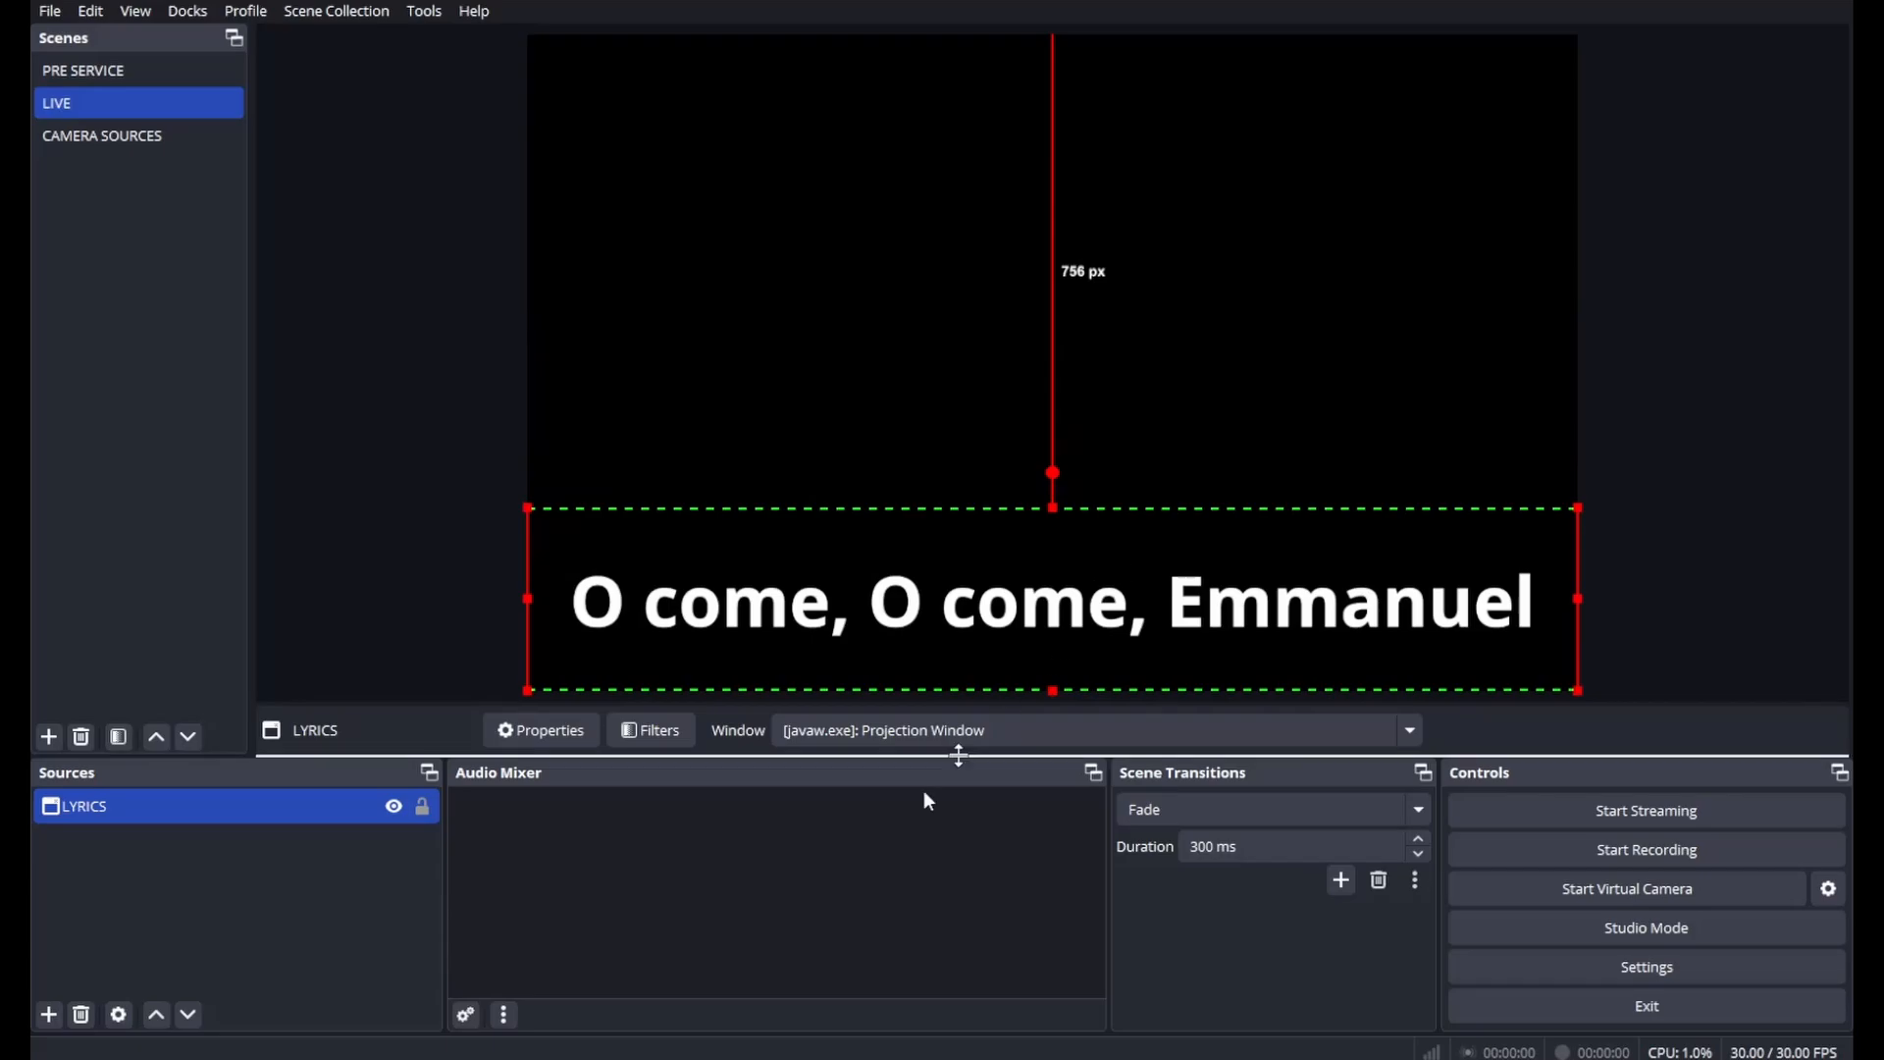
- Add a Video Capture Device source to the LIVE scene
left_click(90, 953)
left_click(49, 1014)
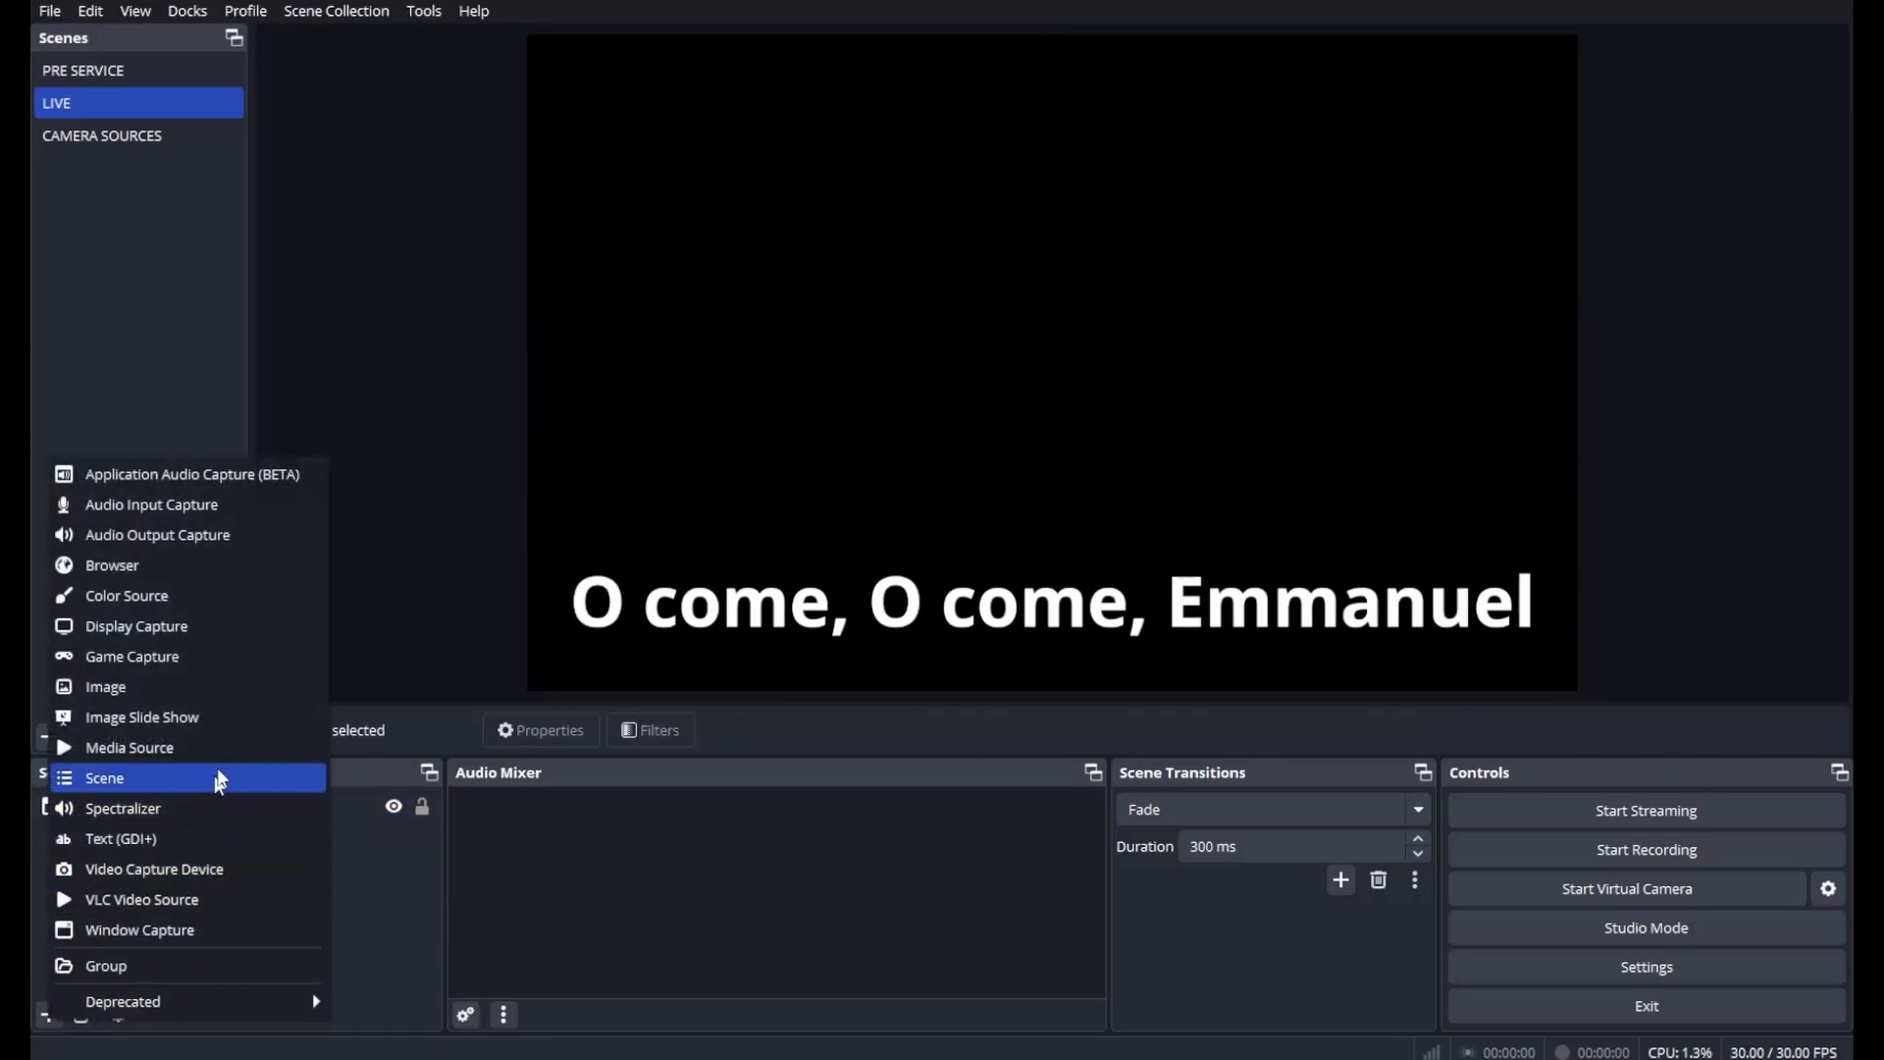
left_click(196, 868)
left_click(995, 660)
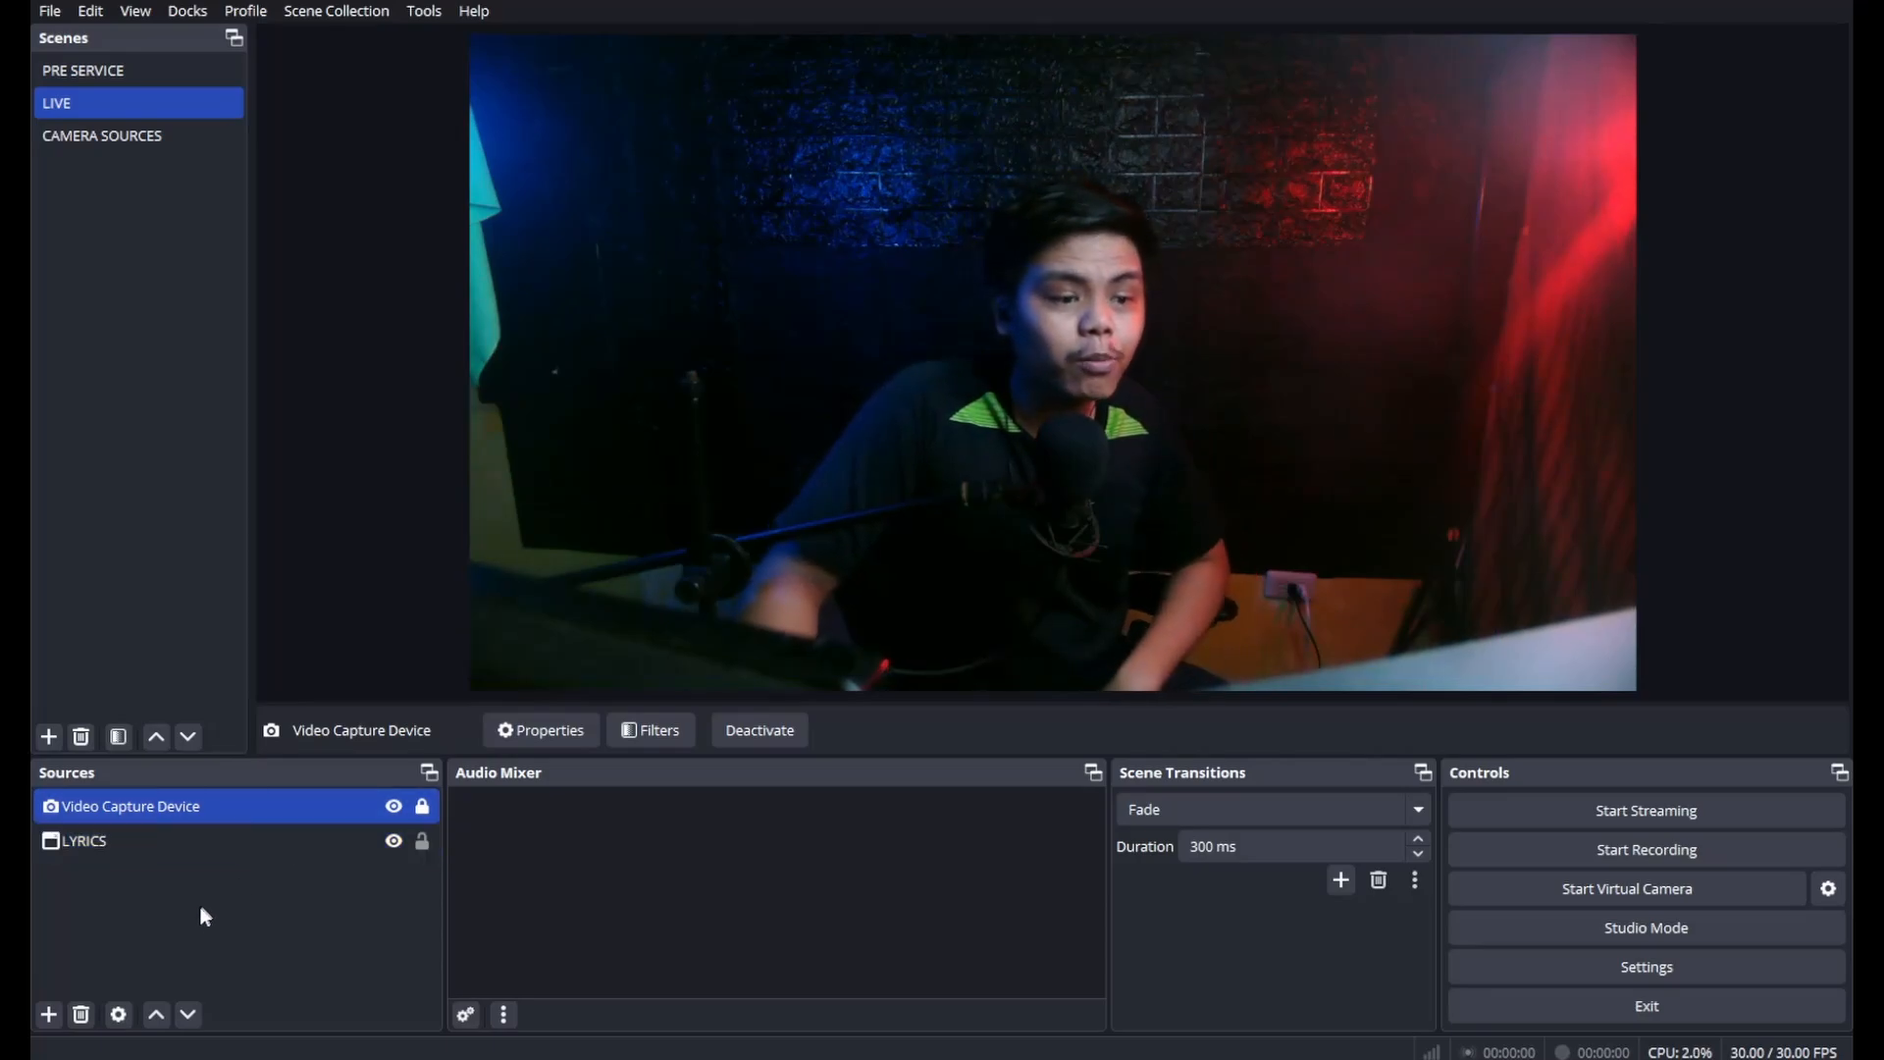
- Move the Video Capture Device below LYRICS in the source order so the lyrics overlay the camera
left_click(214, 840)
left_click(210, 815)
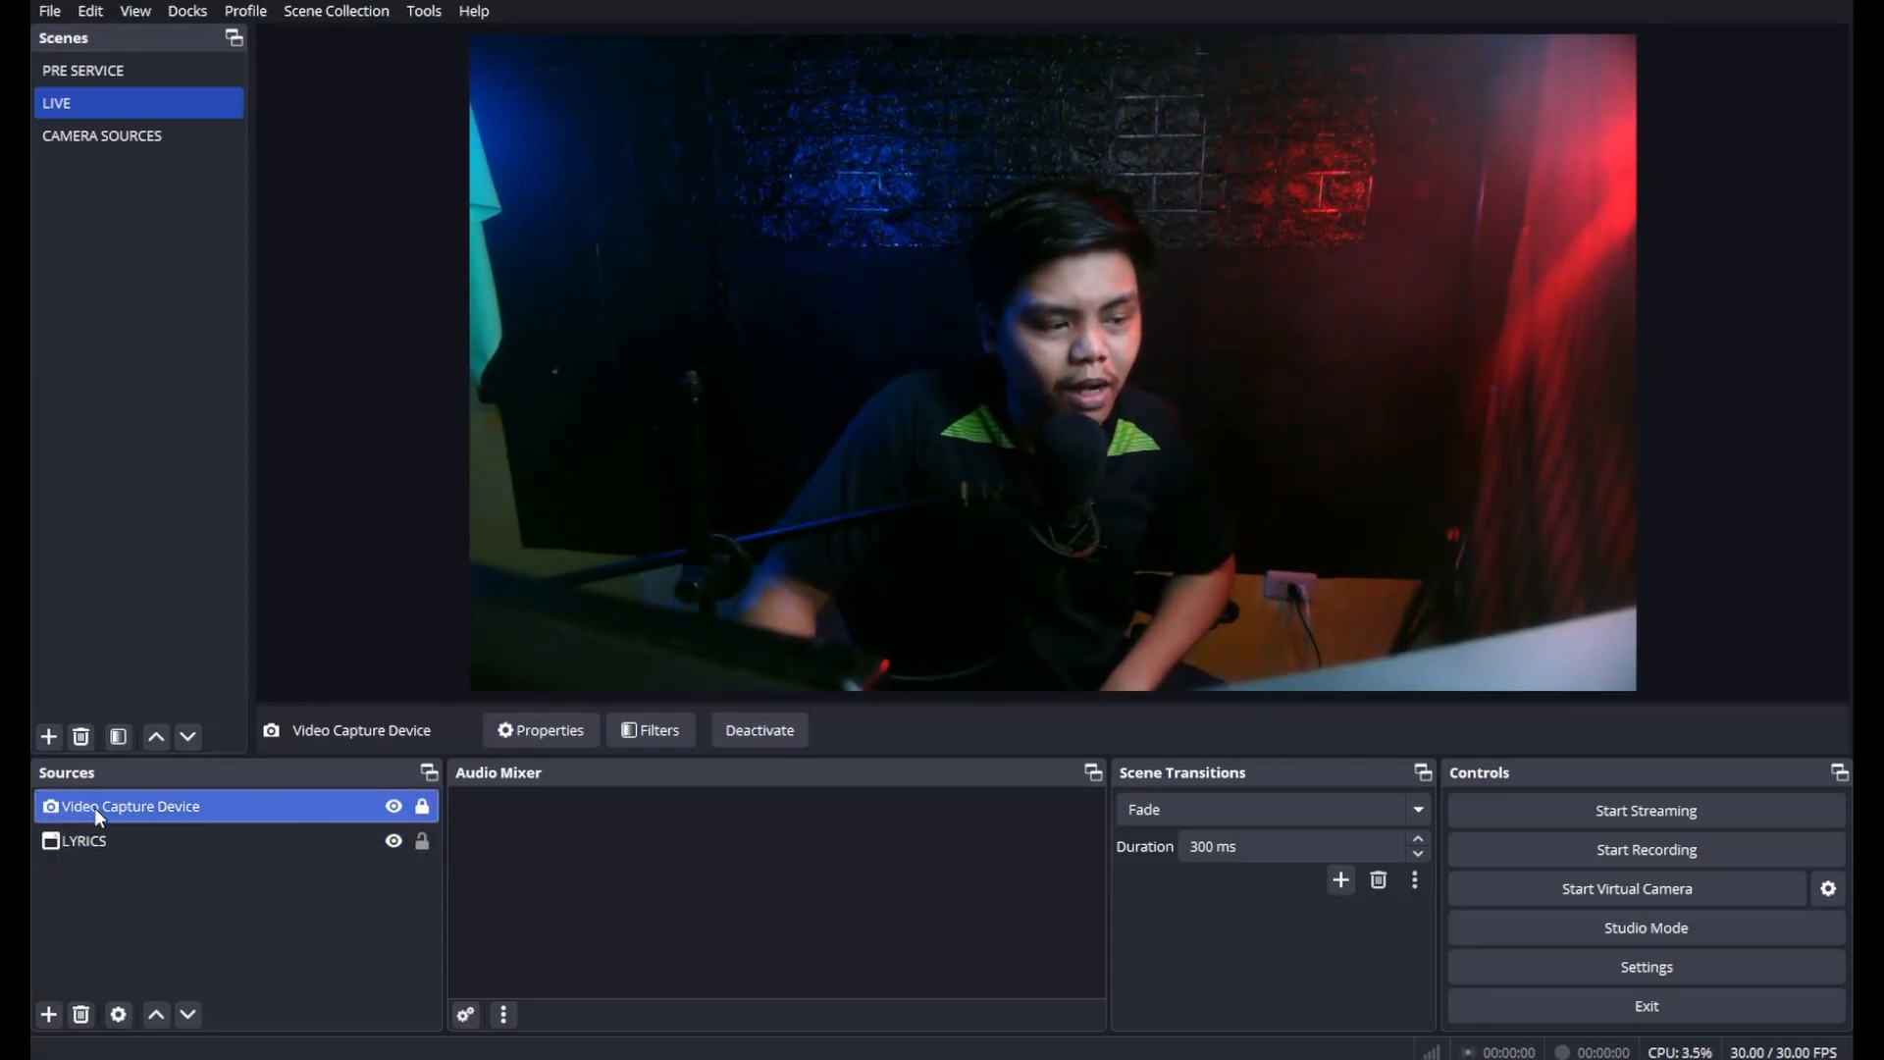
left_click(94, 842)
left_click(112, 808)
left_click_drag(110, 805, 128, 876)
left_click(337, 818)
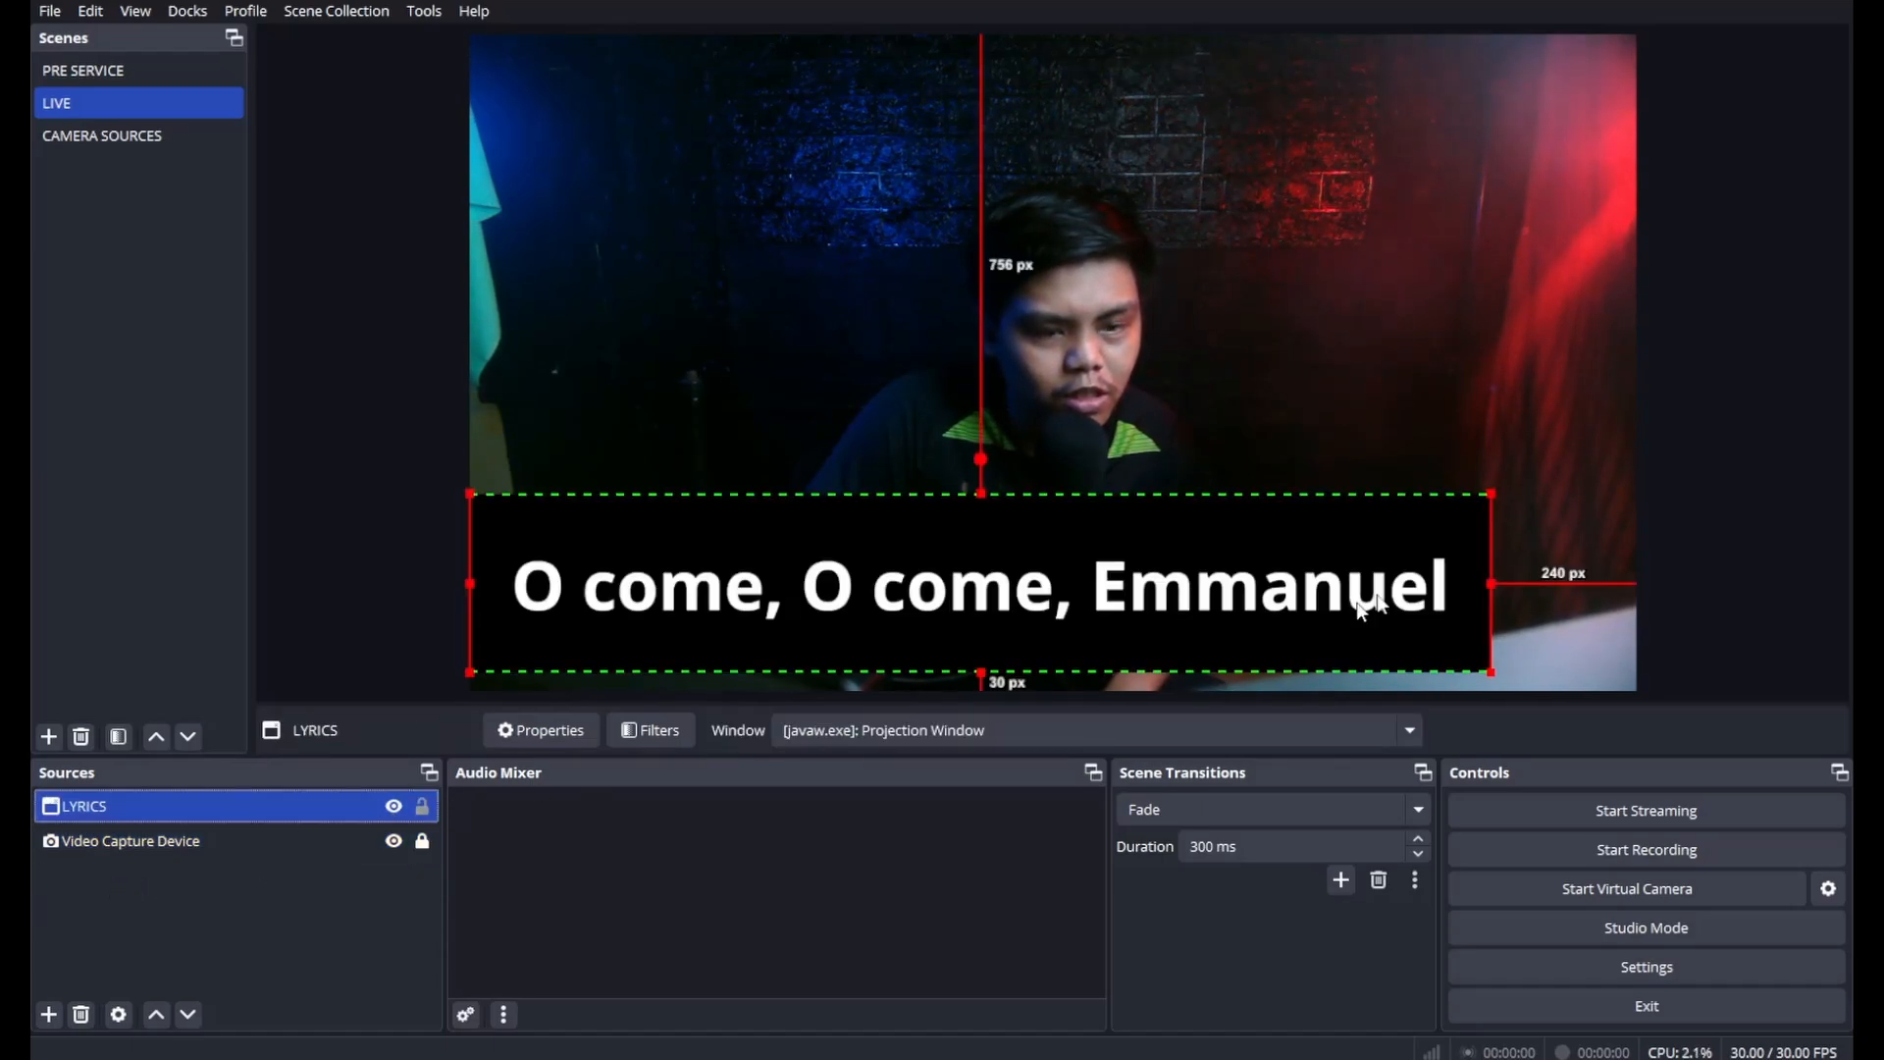
- Enlarge the LYRICS strip to the full width of the canvas and align it with the lower edge
left_click_drag(1493, 493, 1559, 479)
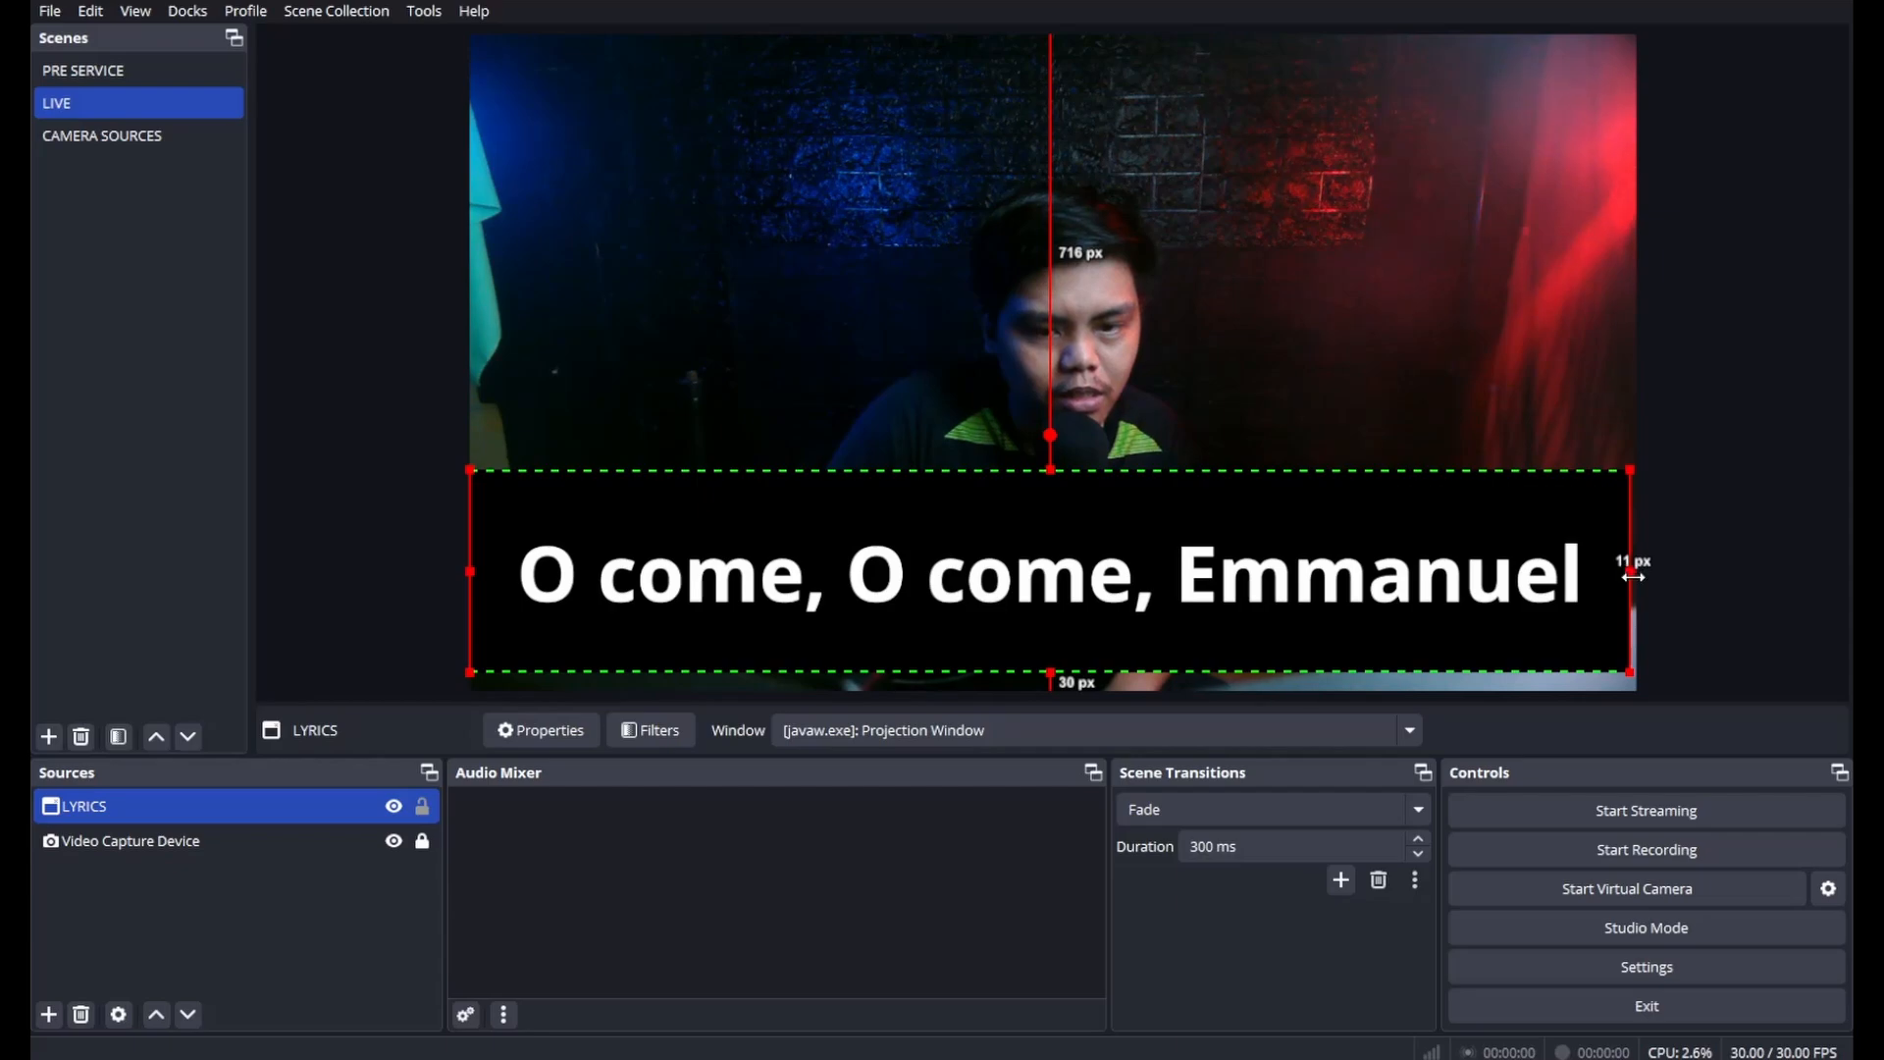
left_click_drag(1633, 576, 1639, 577)
left_click_drag(1449, 571, 1450, 589)
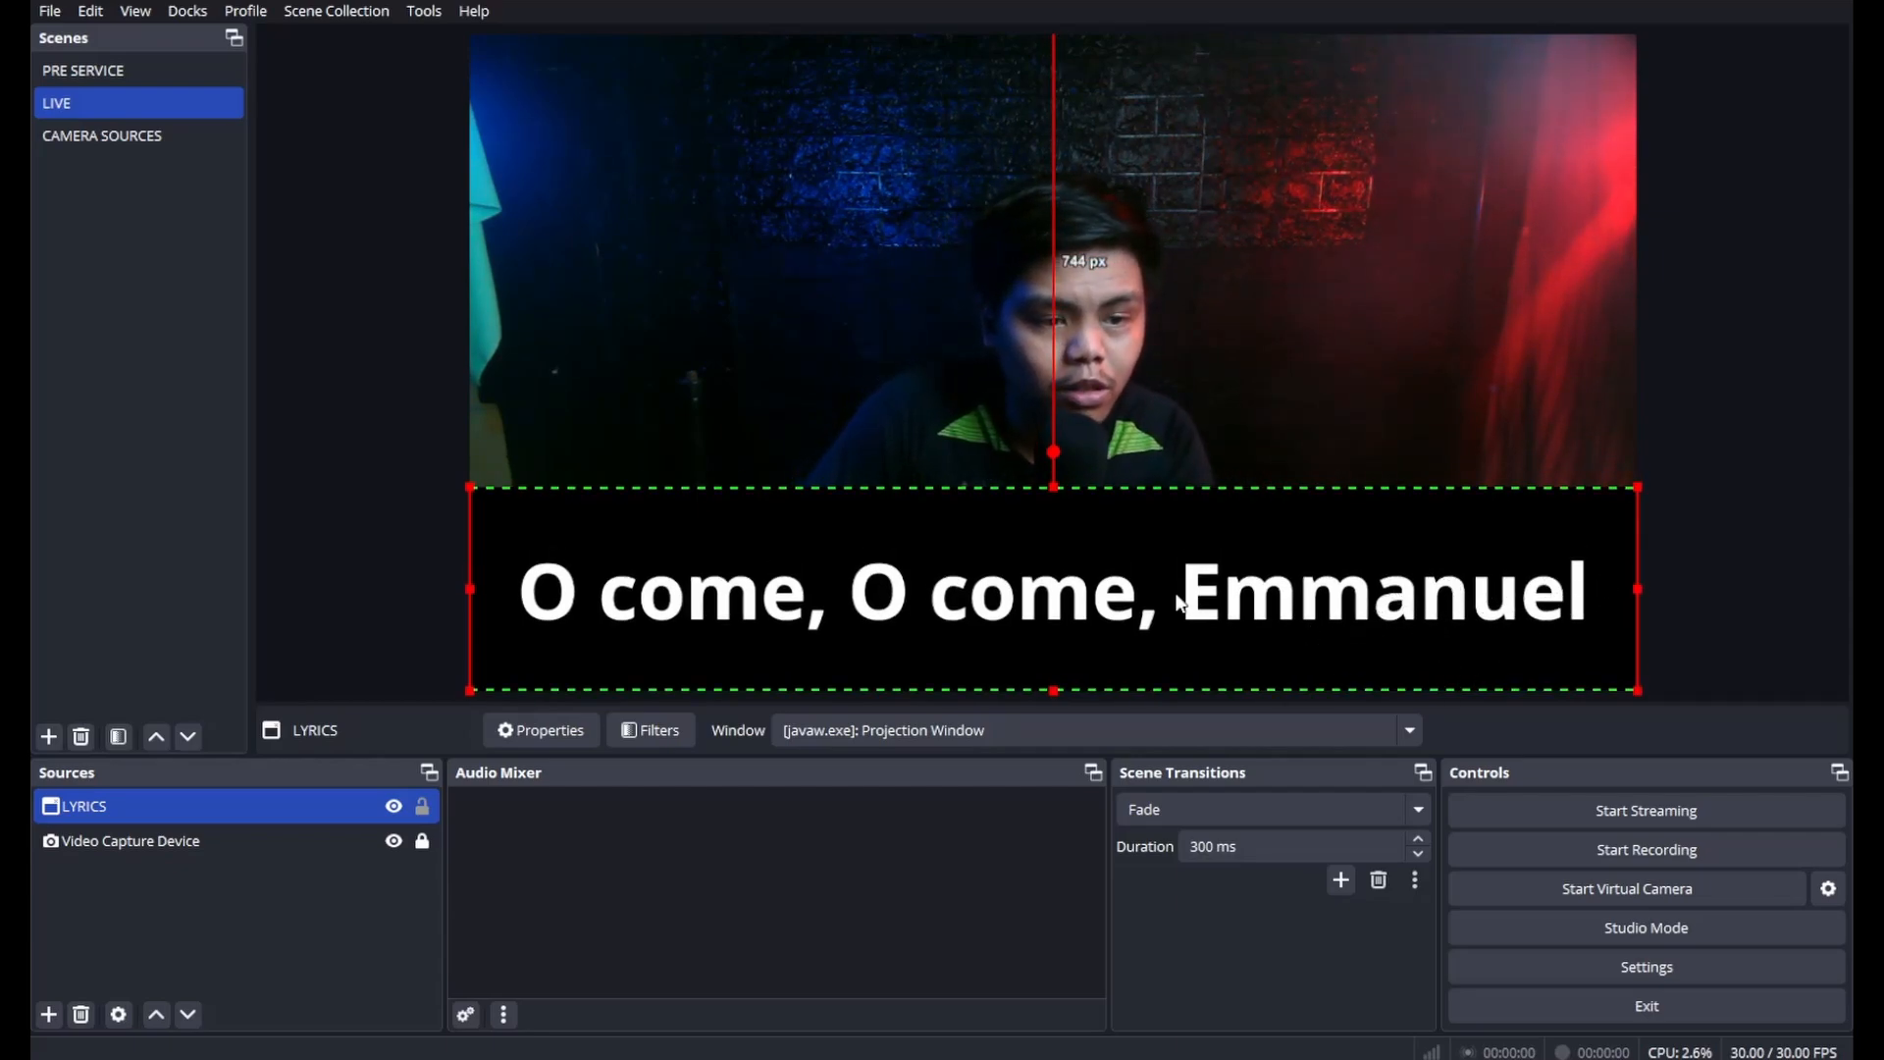
- Change the blending mode of the LYRICS source to remove its black background over the camera video
right_click(232, 809)
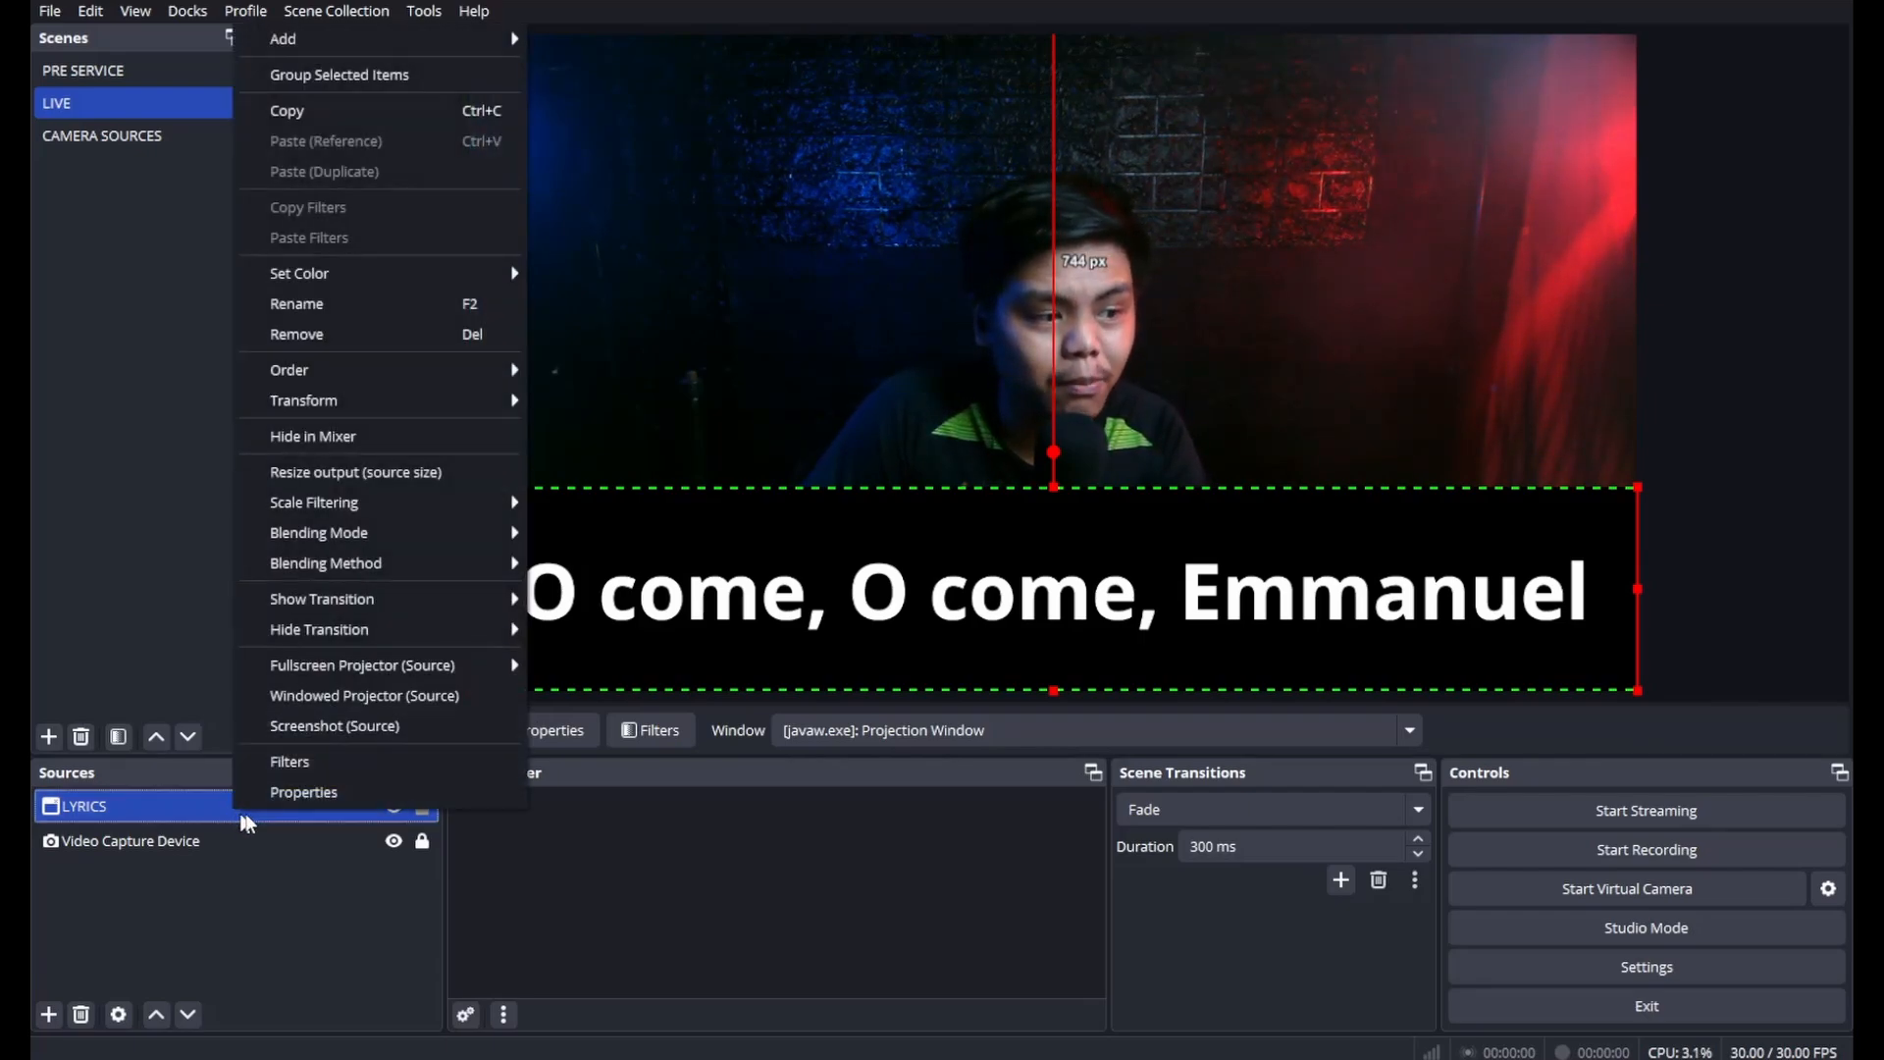
mouse_move(419, 577)
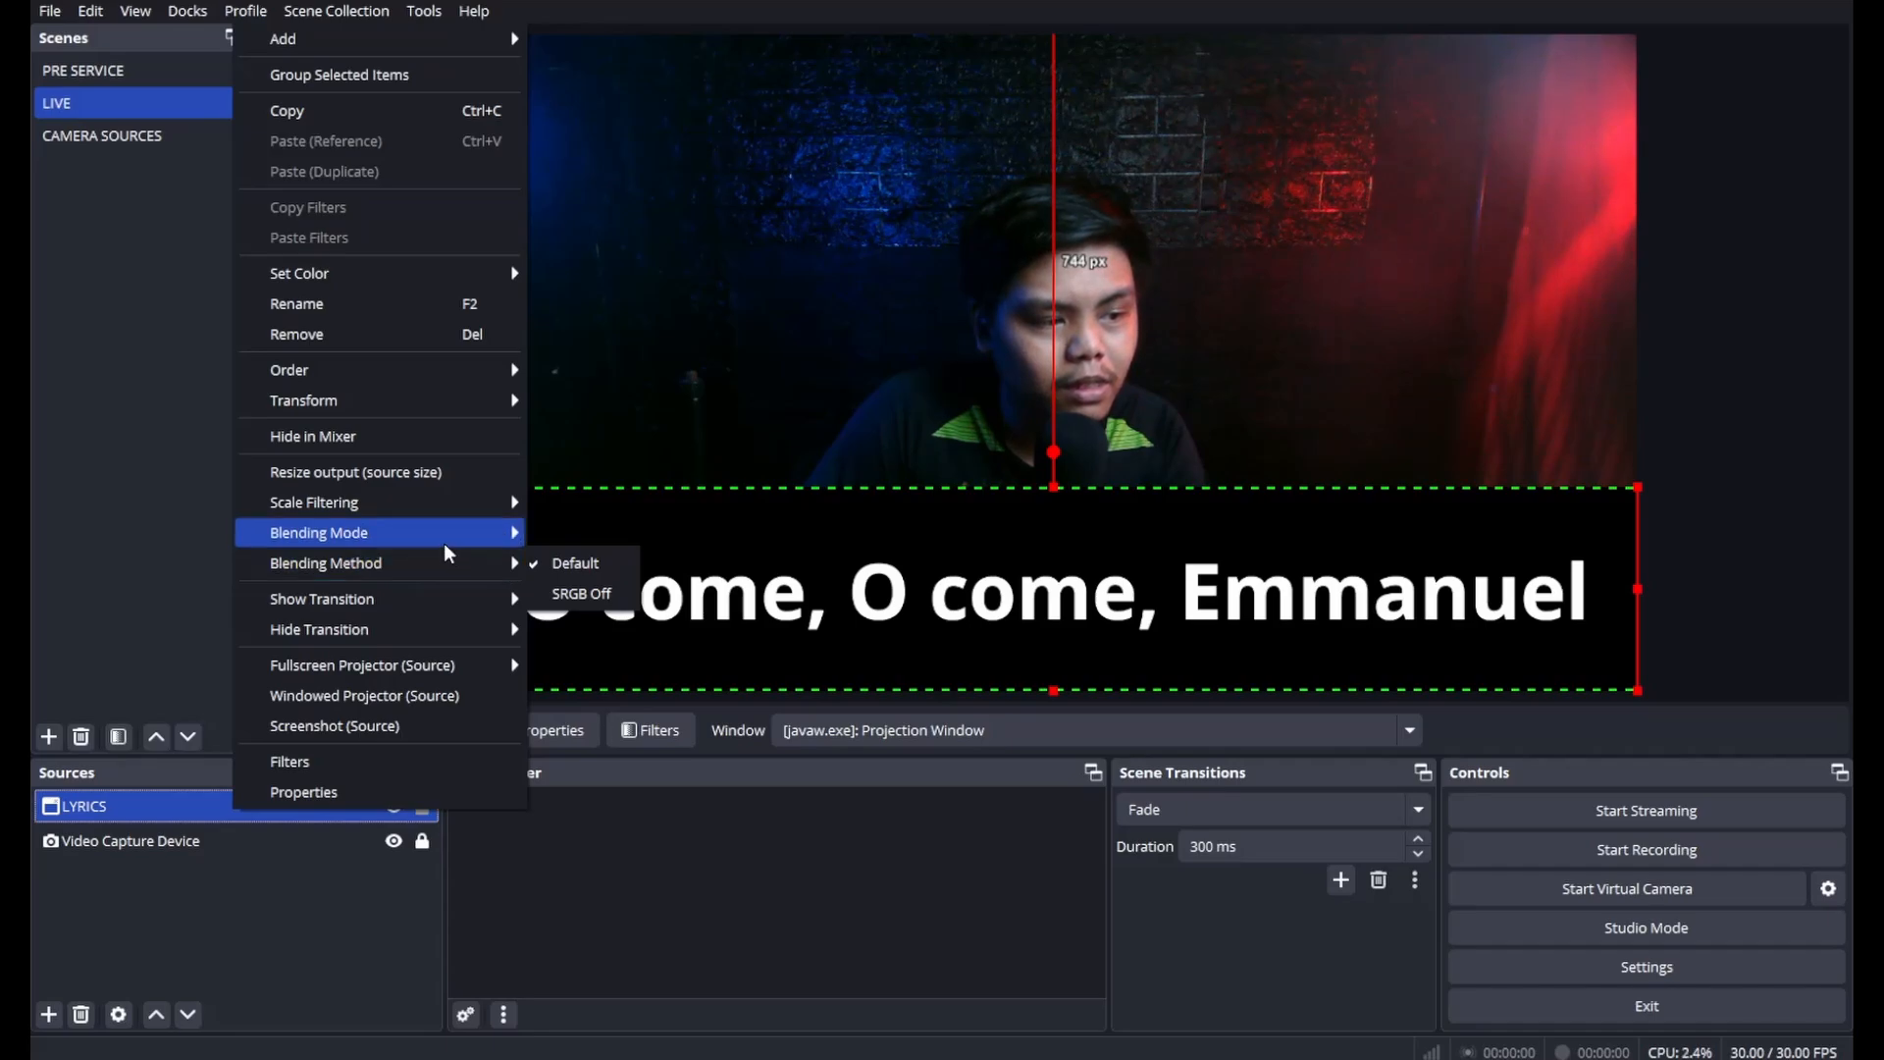
mouse_move(445, 534)
left_click(585, 564)
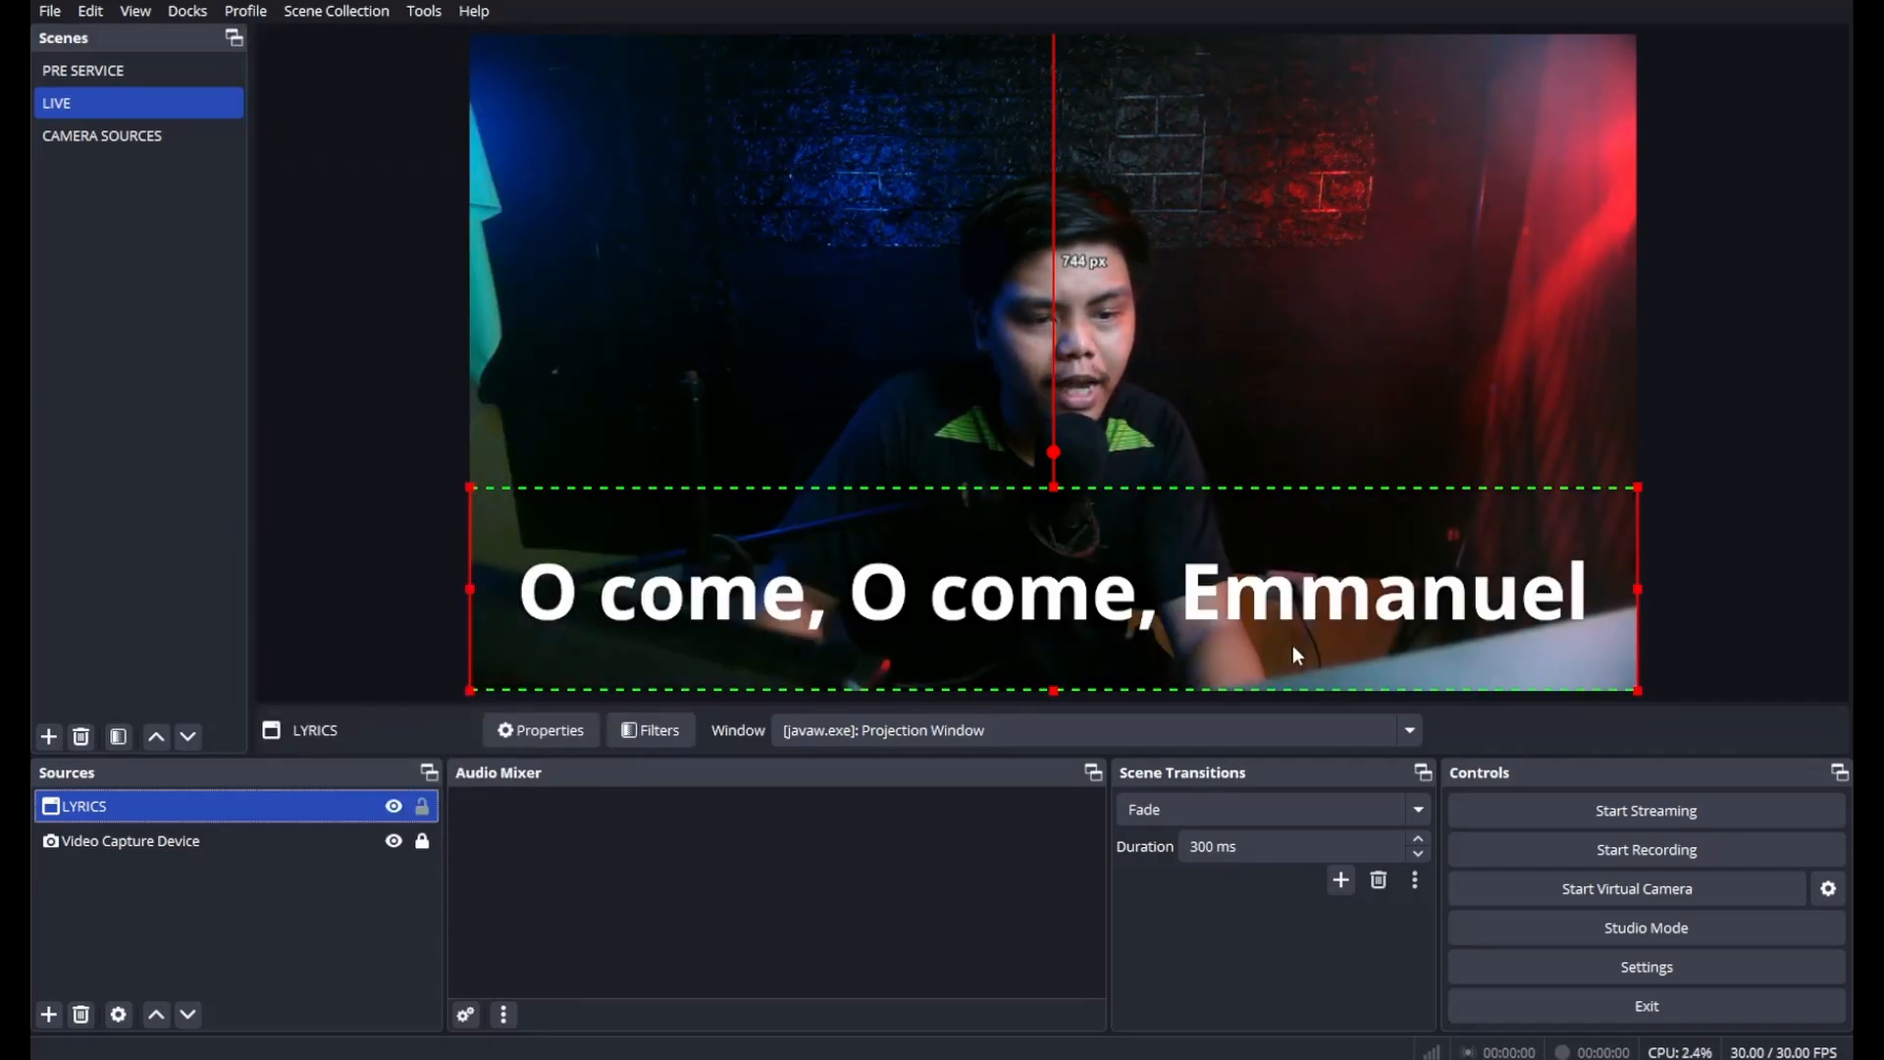
- Shrink the LYRICS source and place it near the middle, about 34 px above the canvas's lower edge
mouse_move(1292, 645)
left_mouse_down()
mouse_move(1292, 521)
mouse_move(1288, 643)
left_mouse_up()
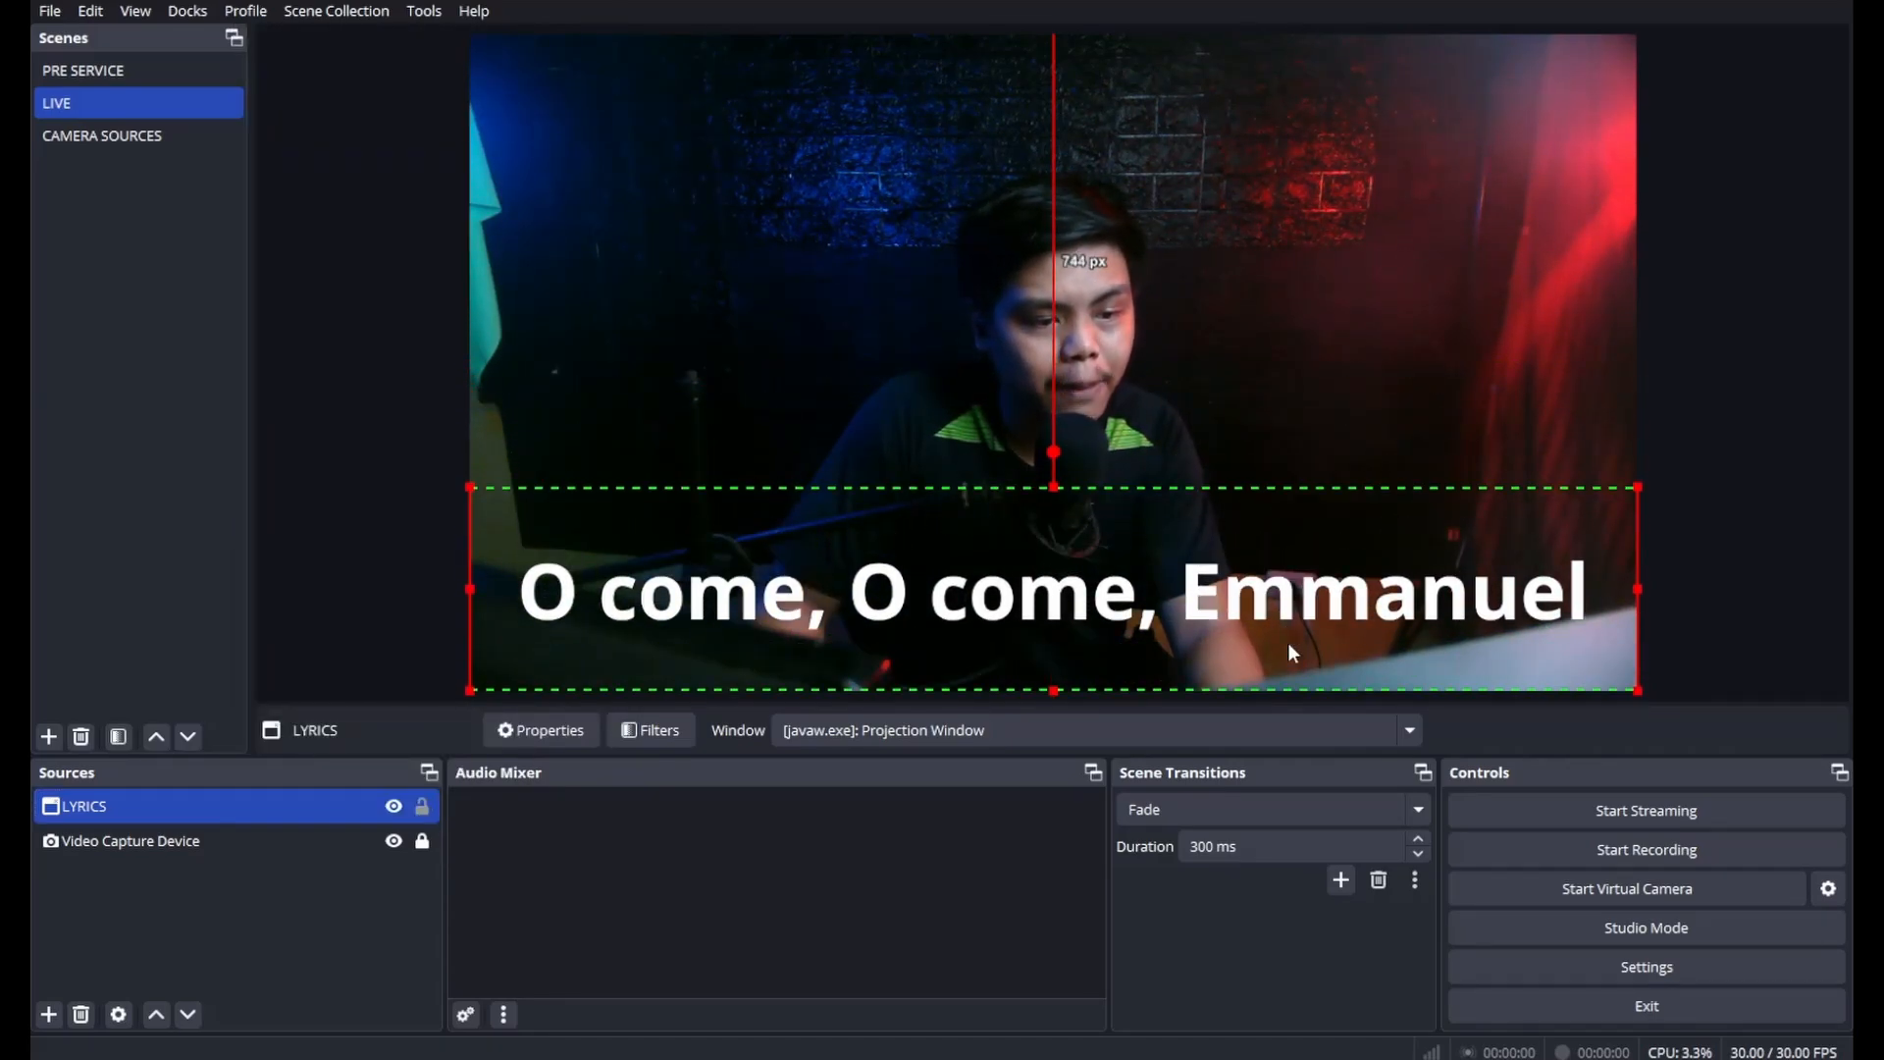
left_click_drag(1642, 487, 1138, 589)
left_click_drag(1018, 665, 1273, 647)
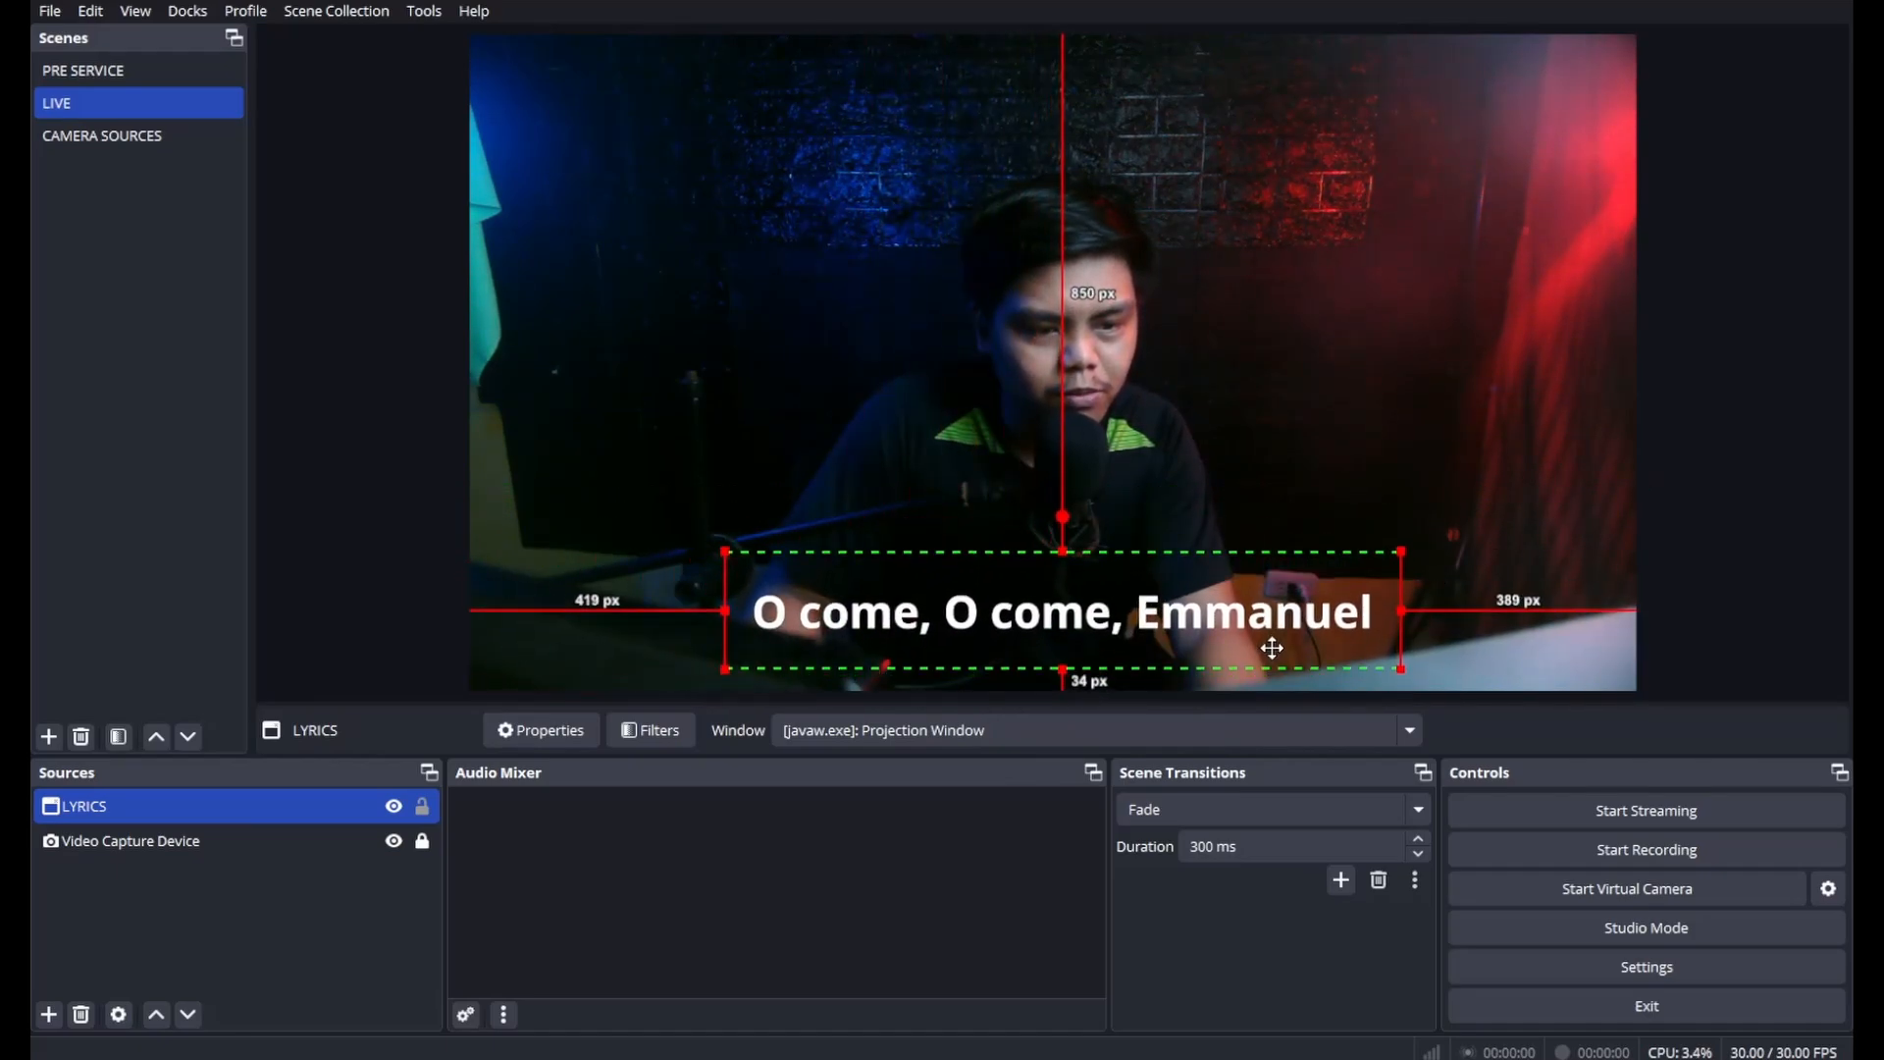
- Center the LYRICS source horizontally on the canvas and lock it
right_click(1037, 633)
mouse_move(1191, 542)
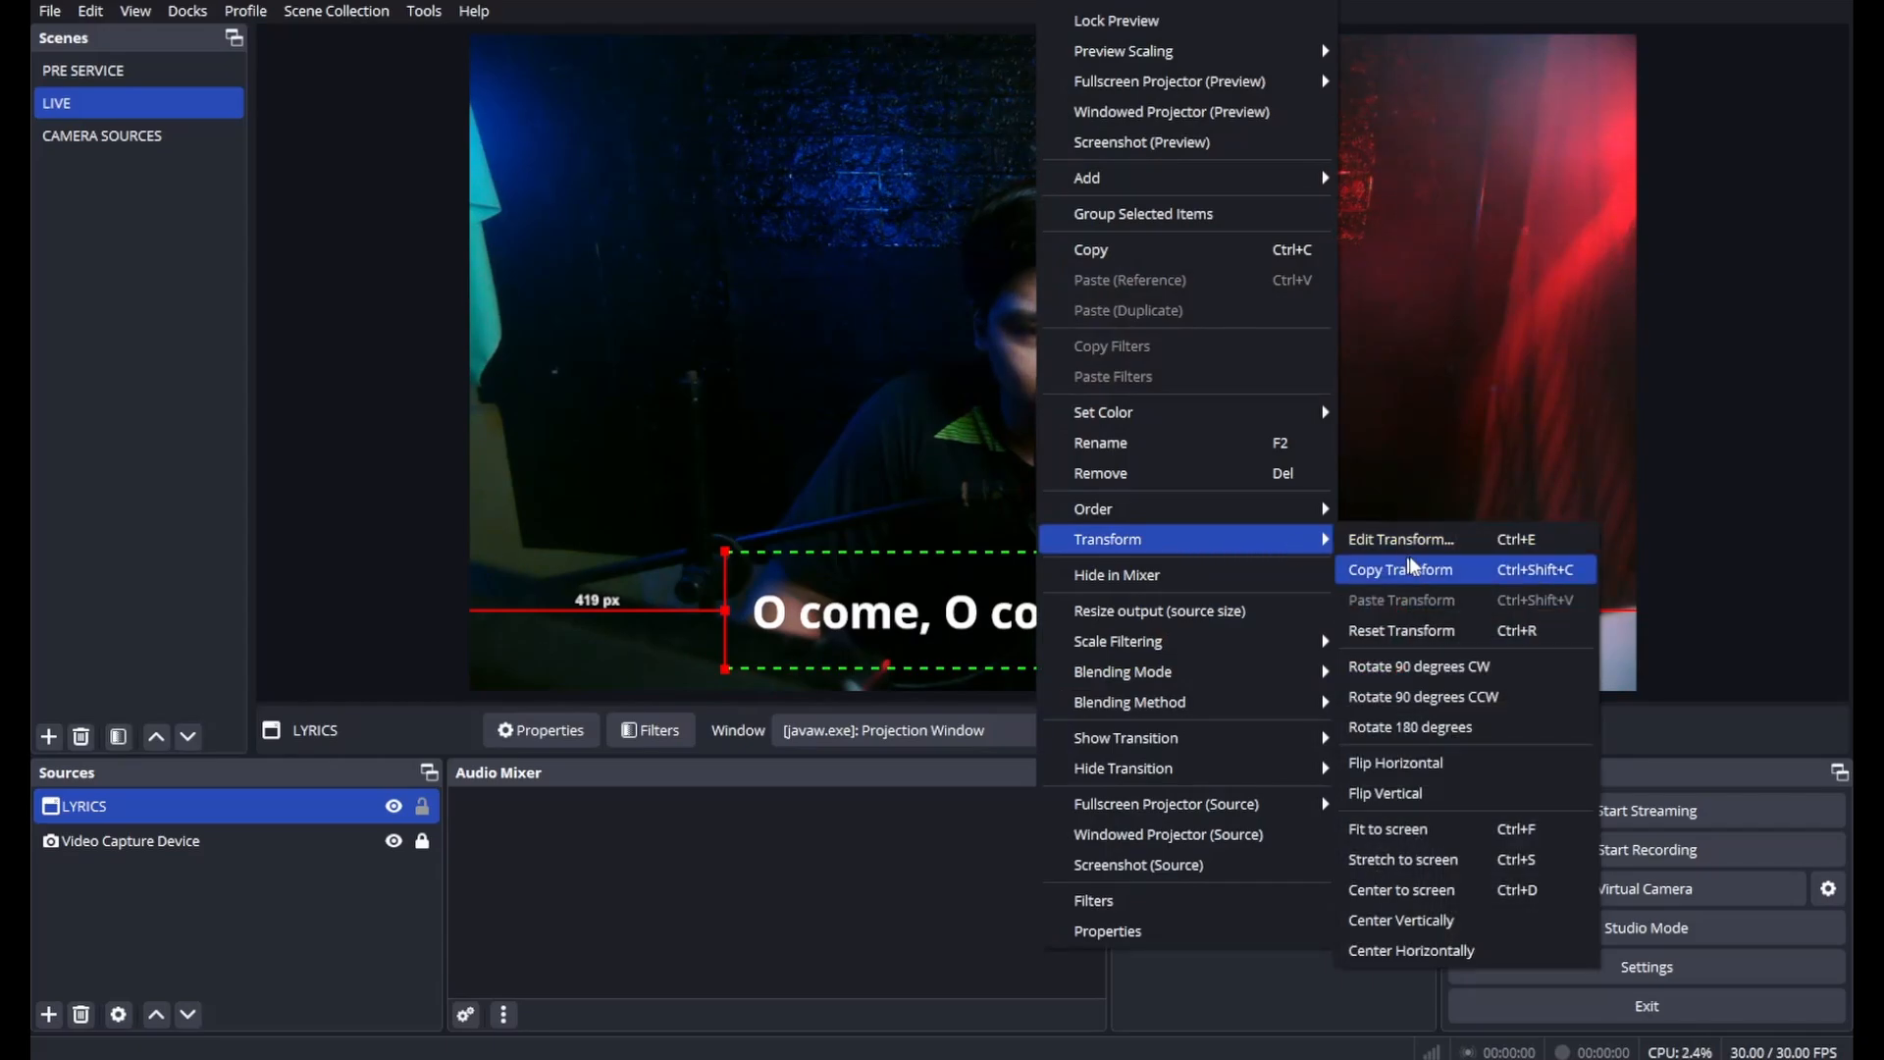
left_click(1409, 951)
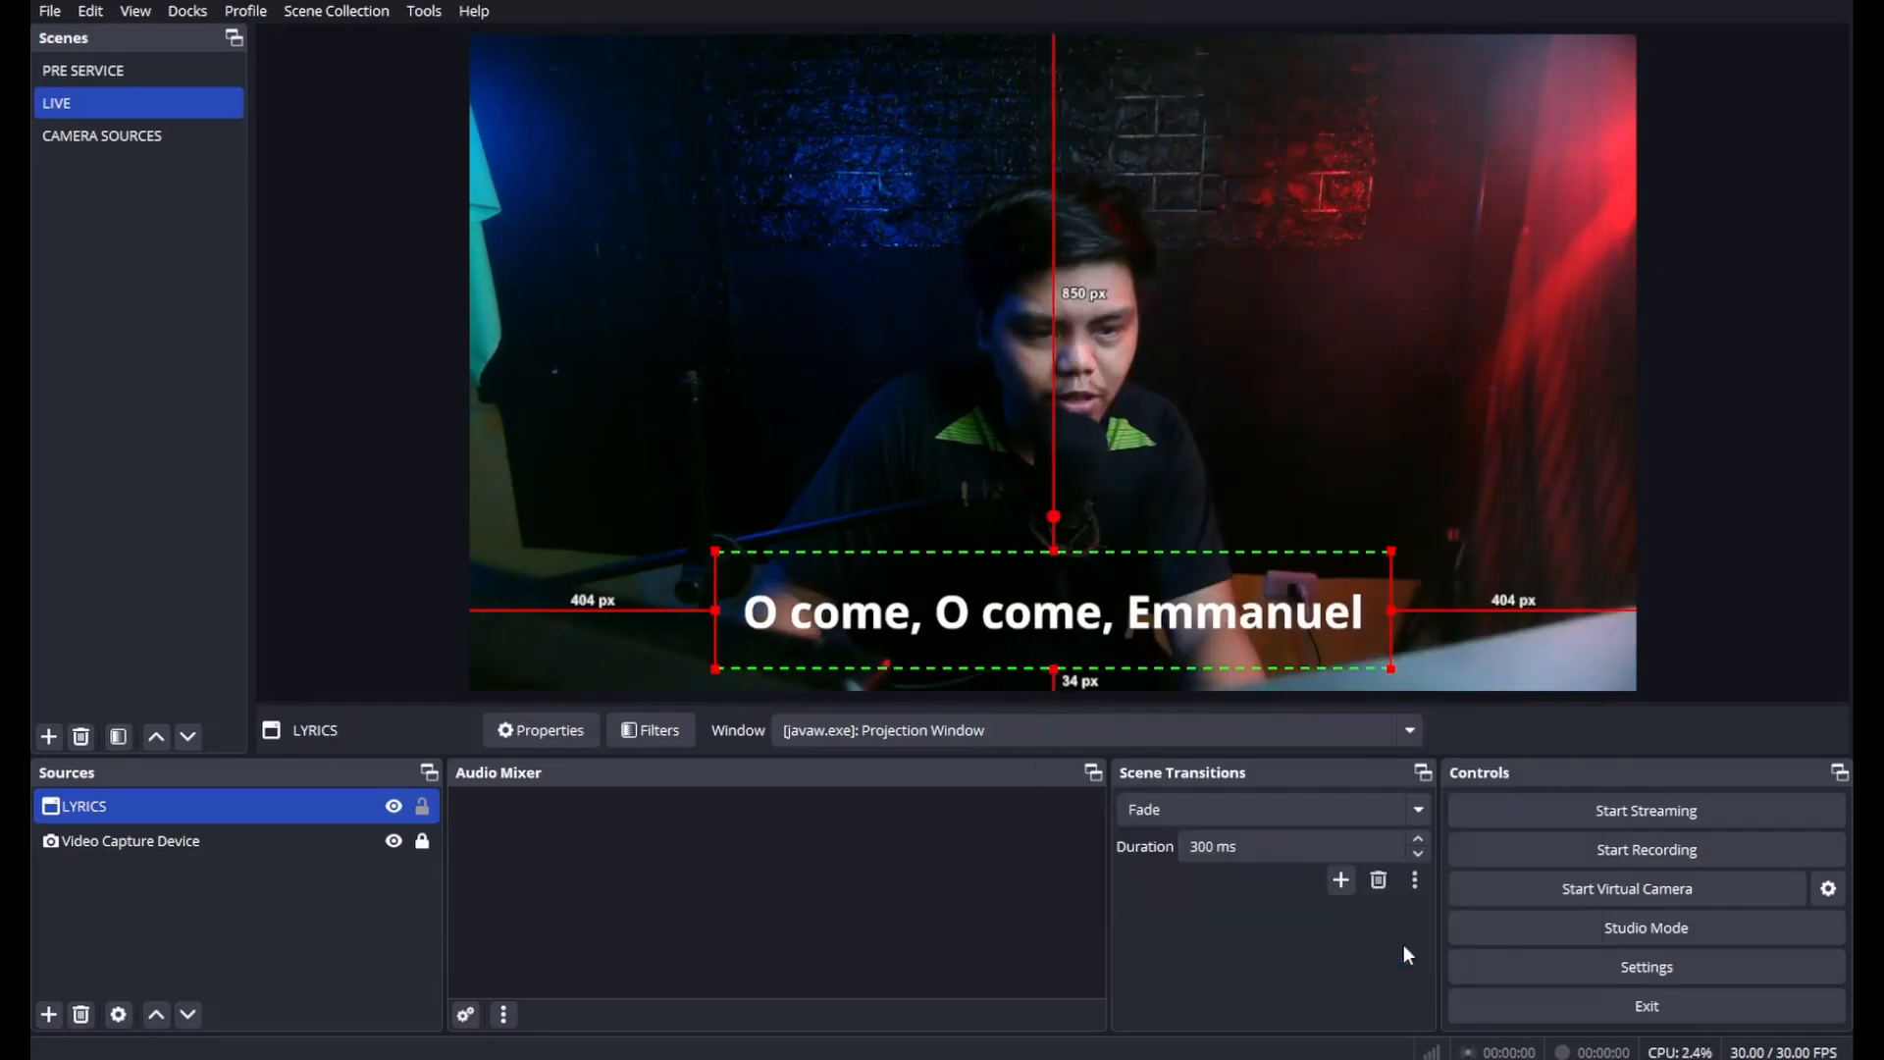
left_click(422, 807)
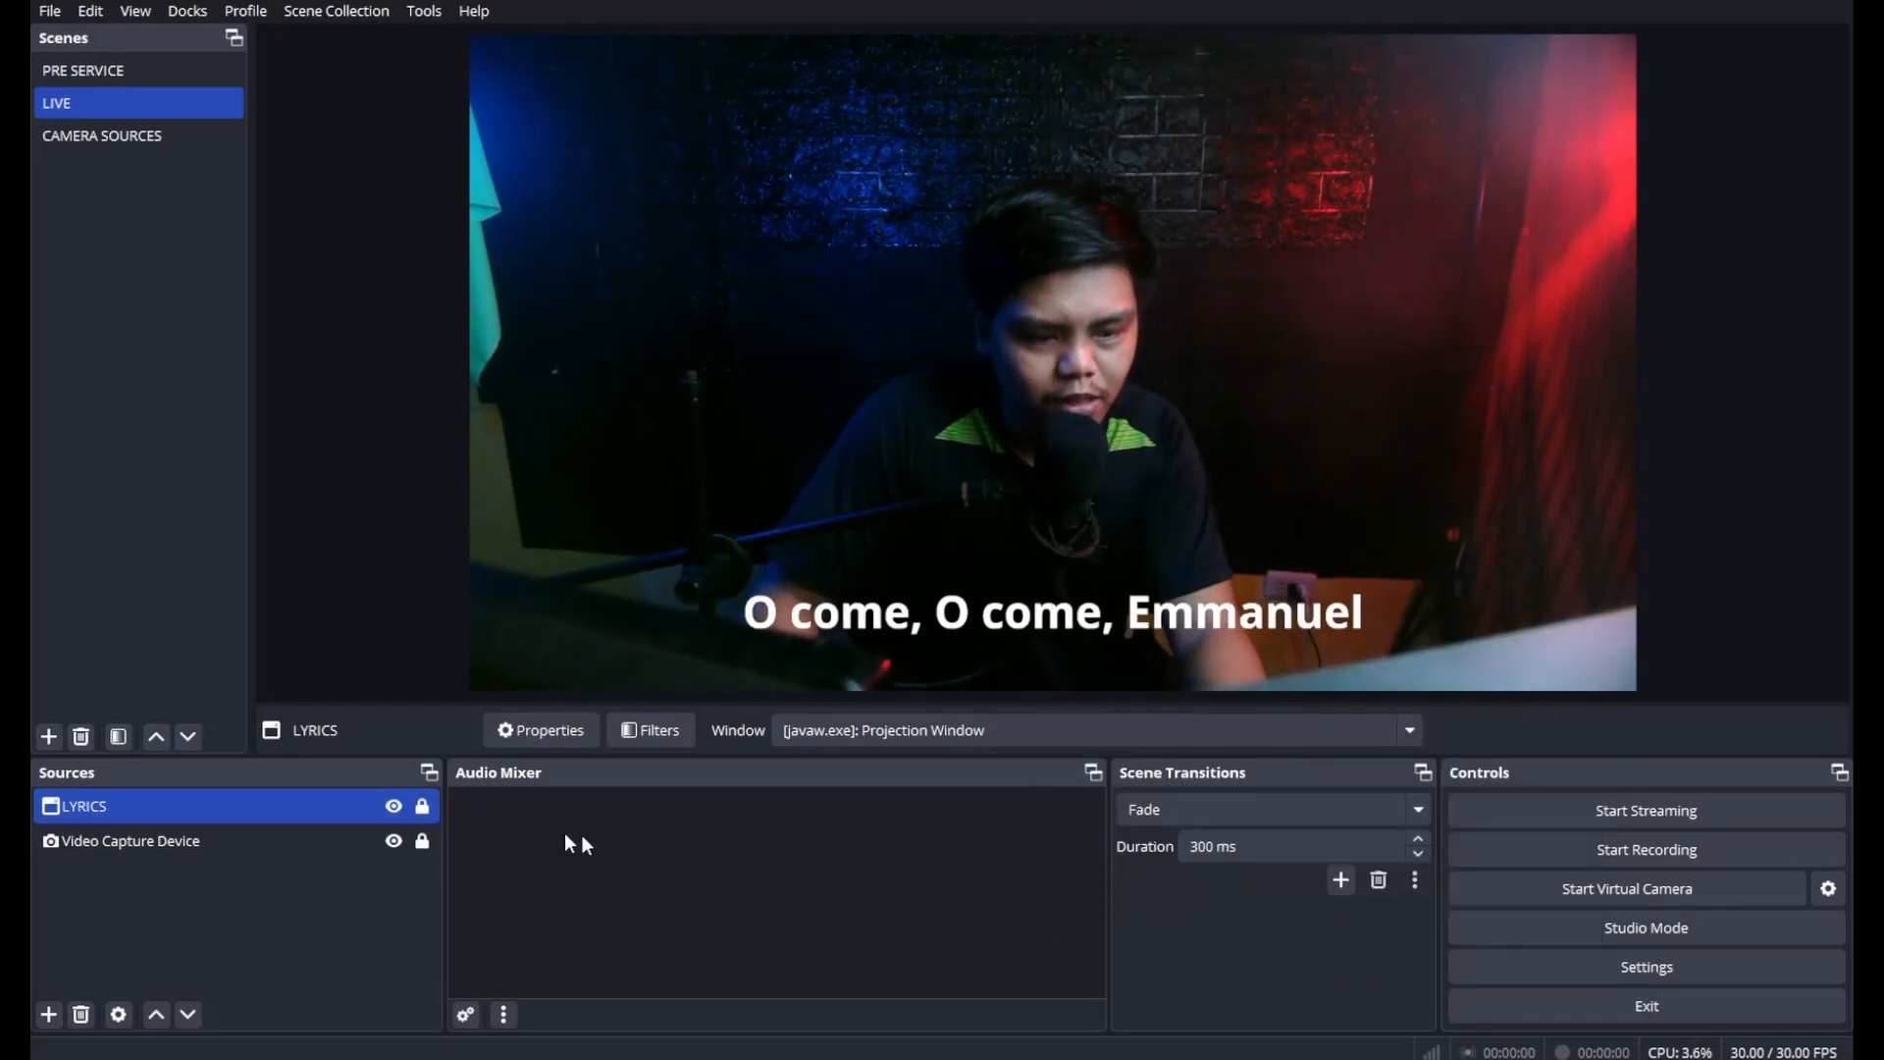
- Send the line "That mourns in lonely exile here" live in Quelea and return to OBS to check the overlay
mouse_move(1264, 1050)
left_click(1264, 1011)
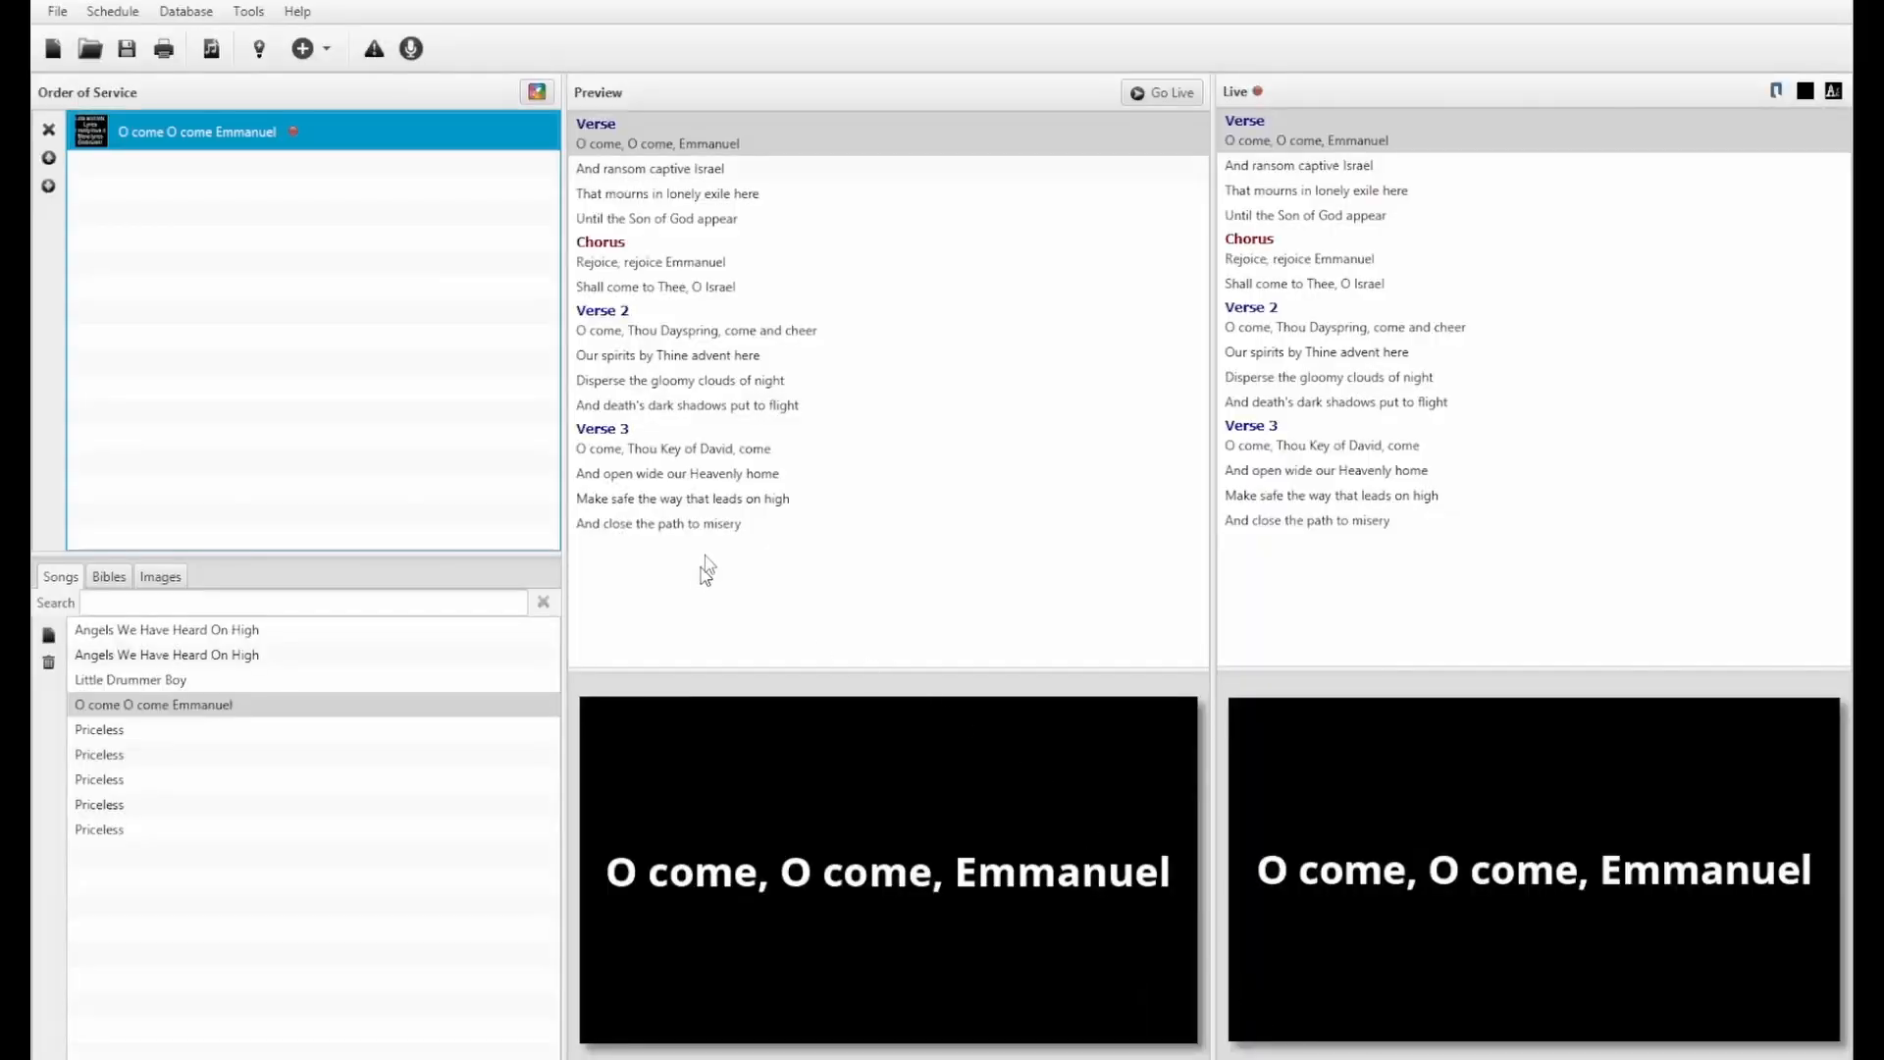
left_click(699, 193)
left_click(703, 219)
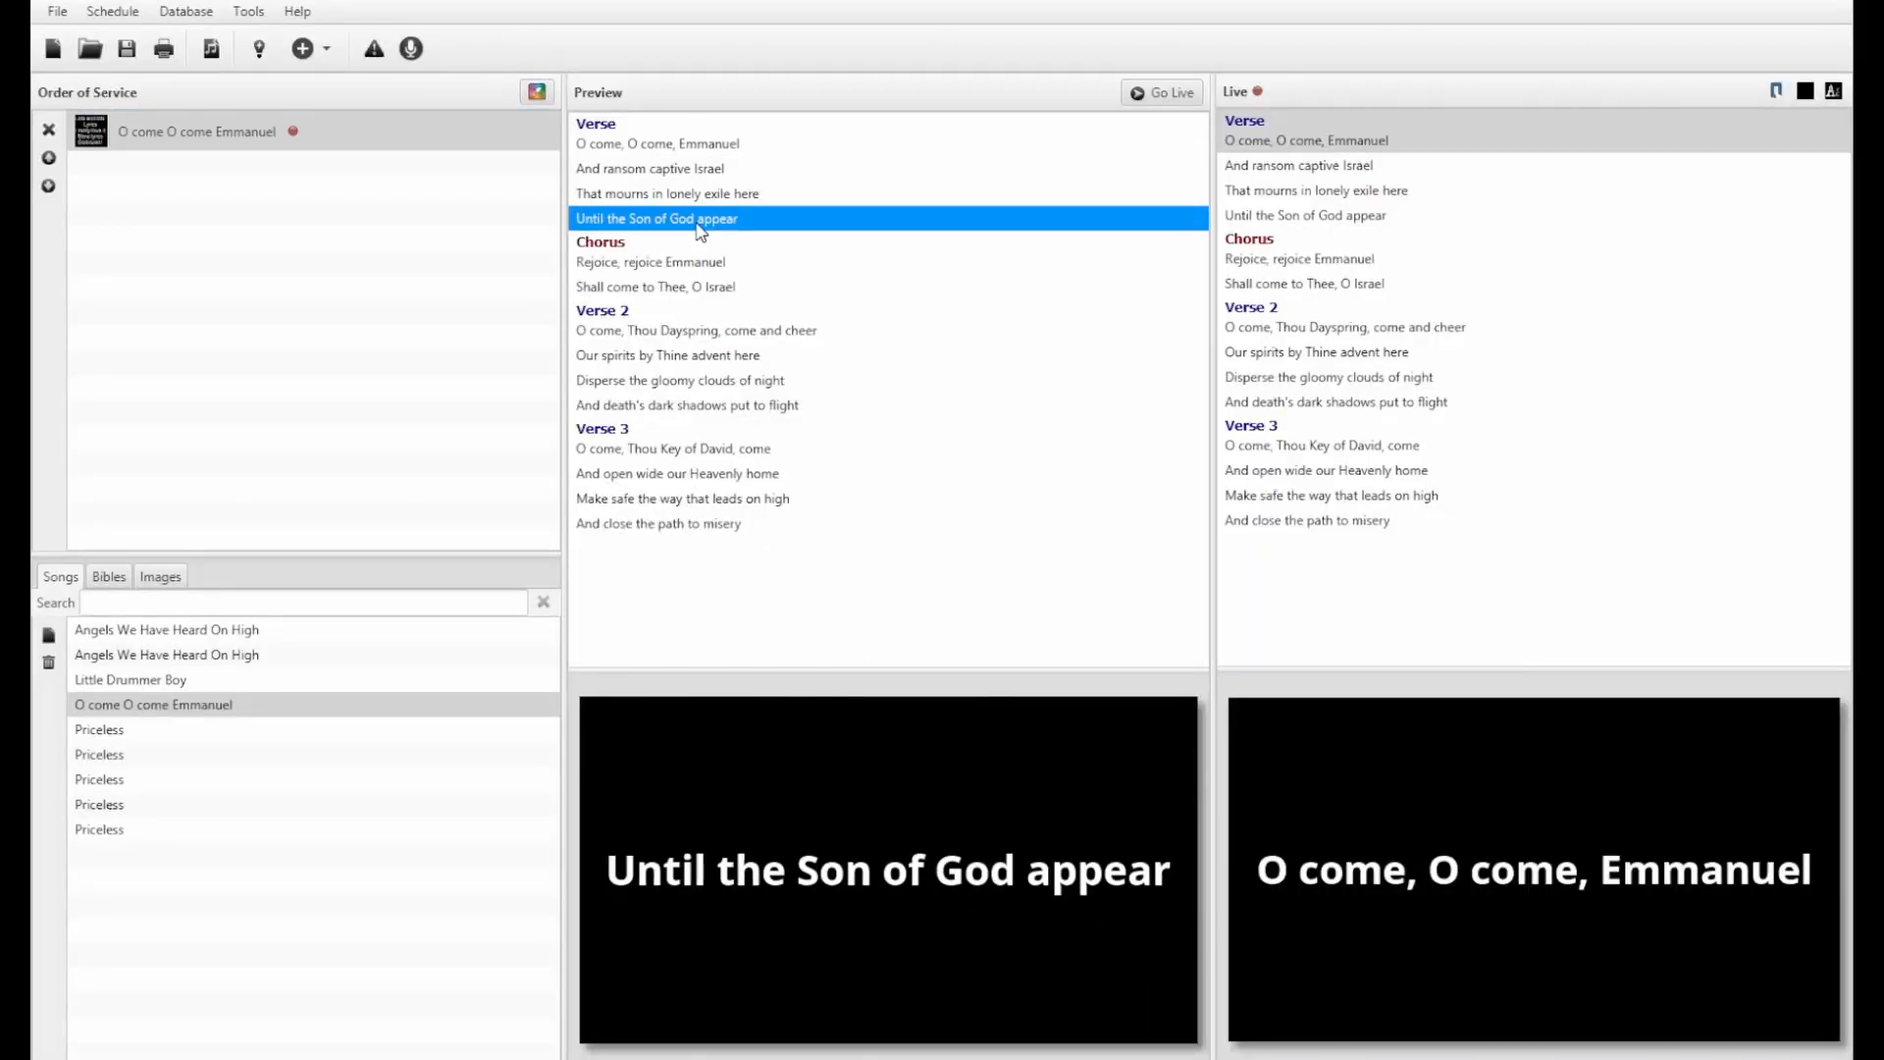
left_click(700, 201)
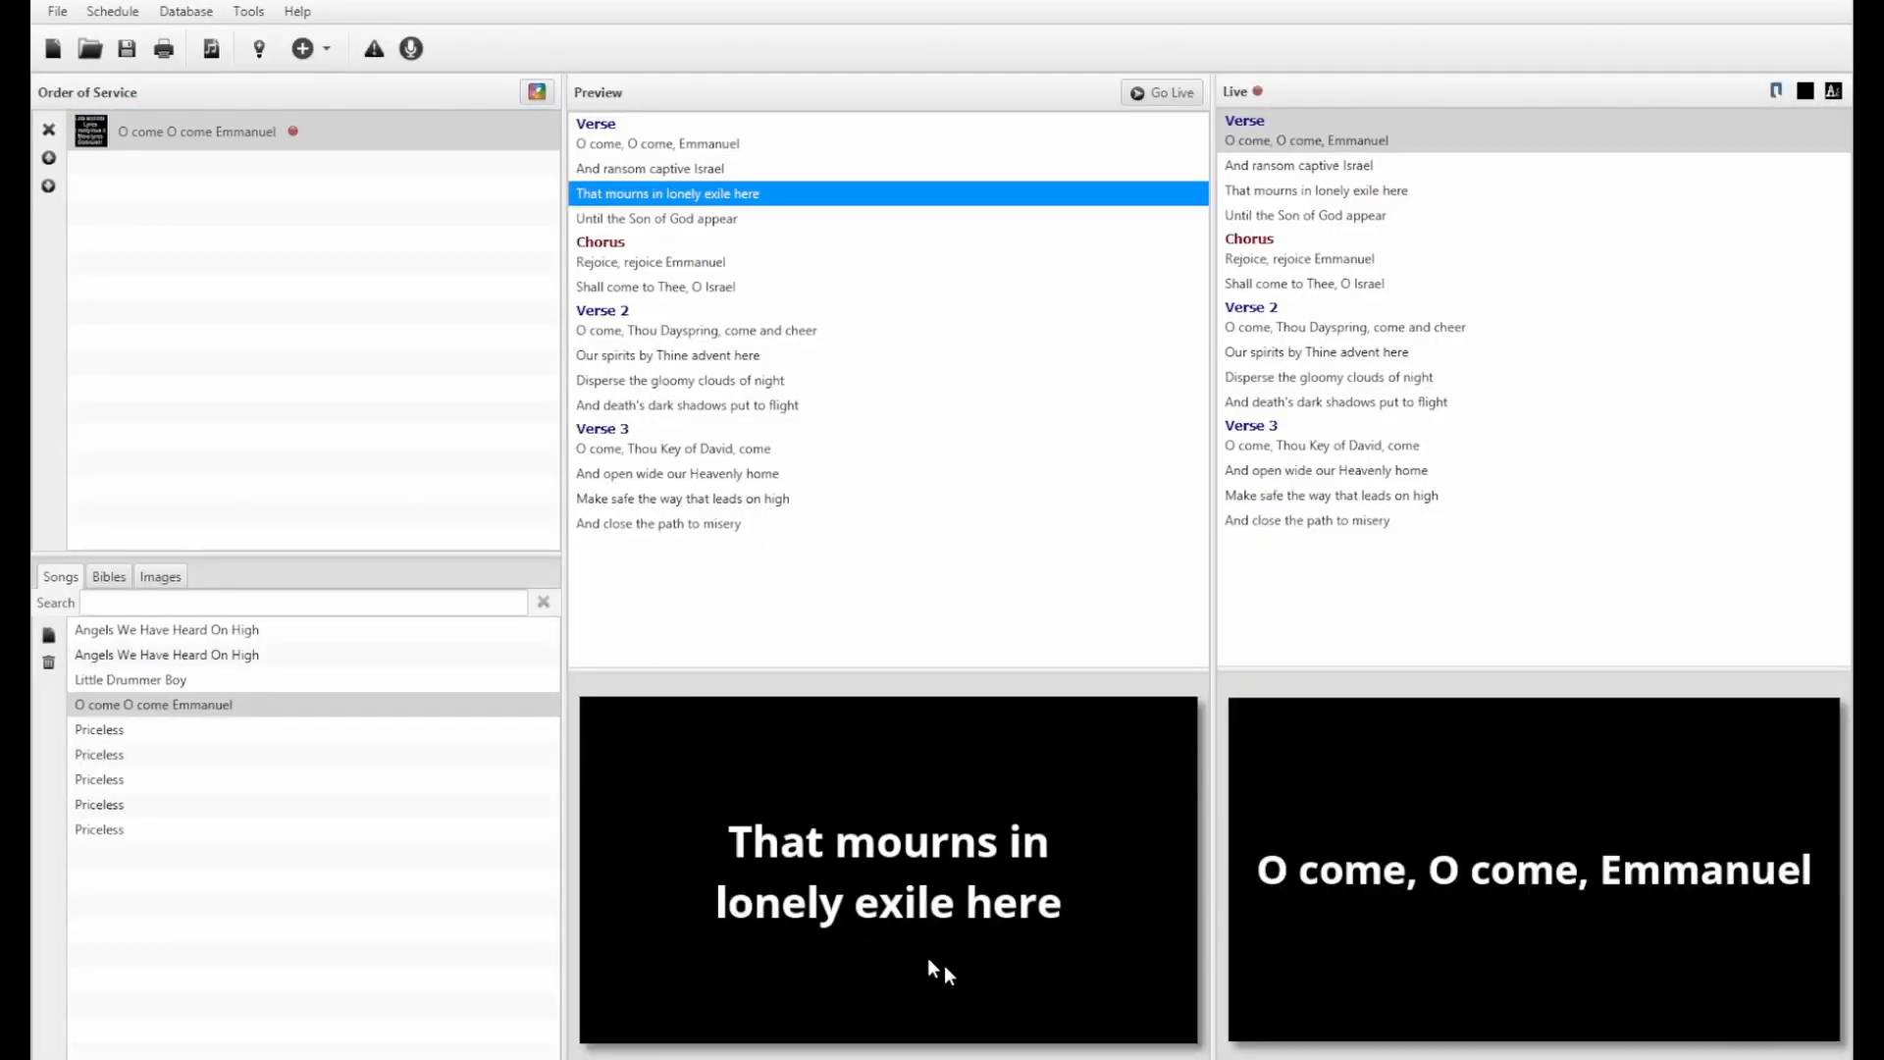
left_click(1147, 98)
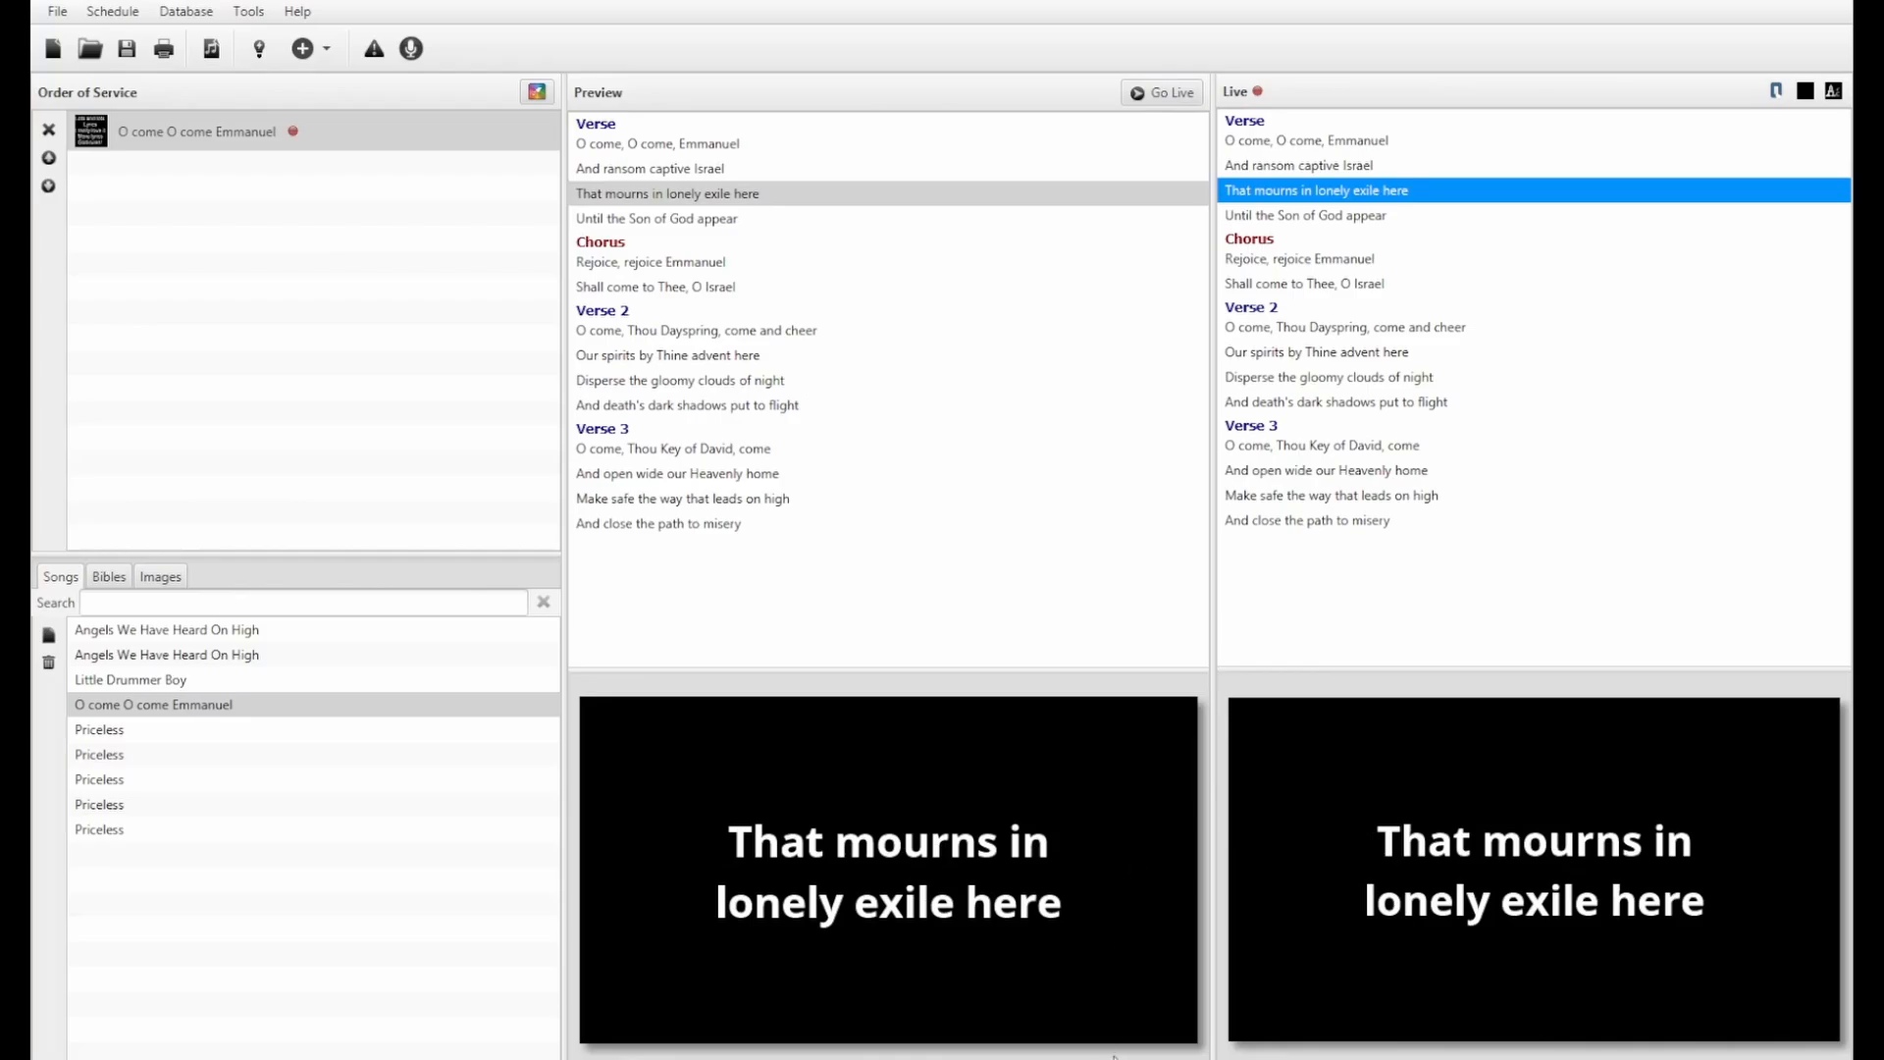
mouse_move(1114, 1056)
left_click(1191, 996)
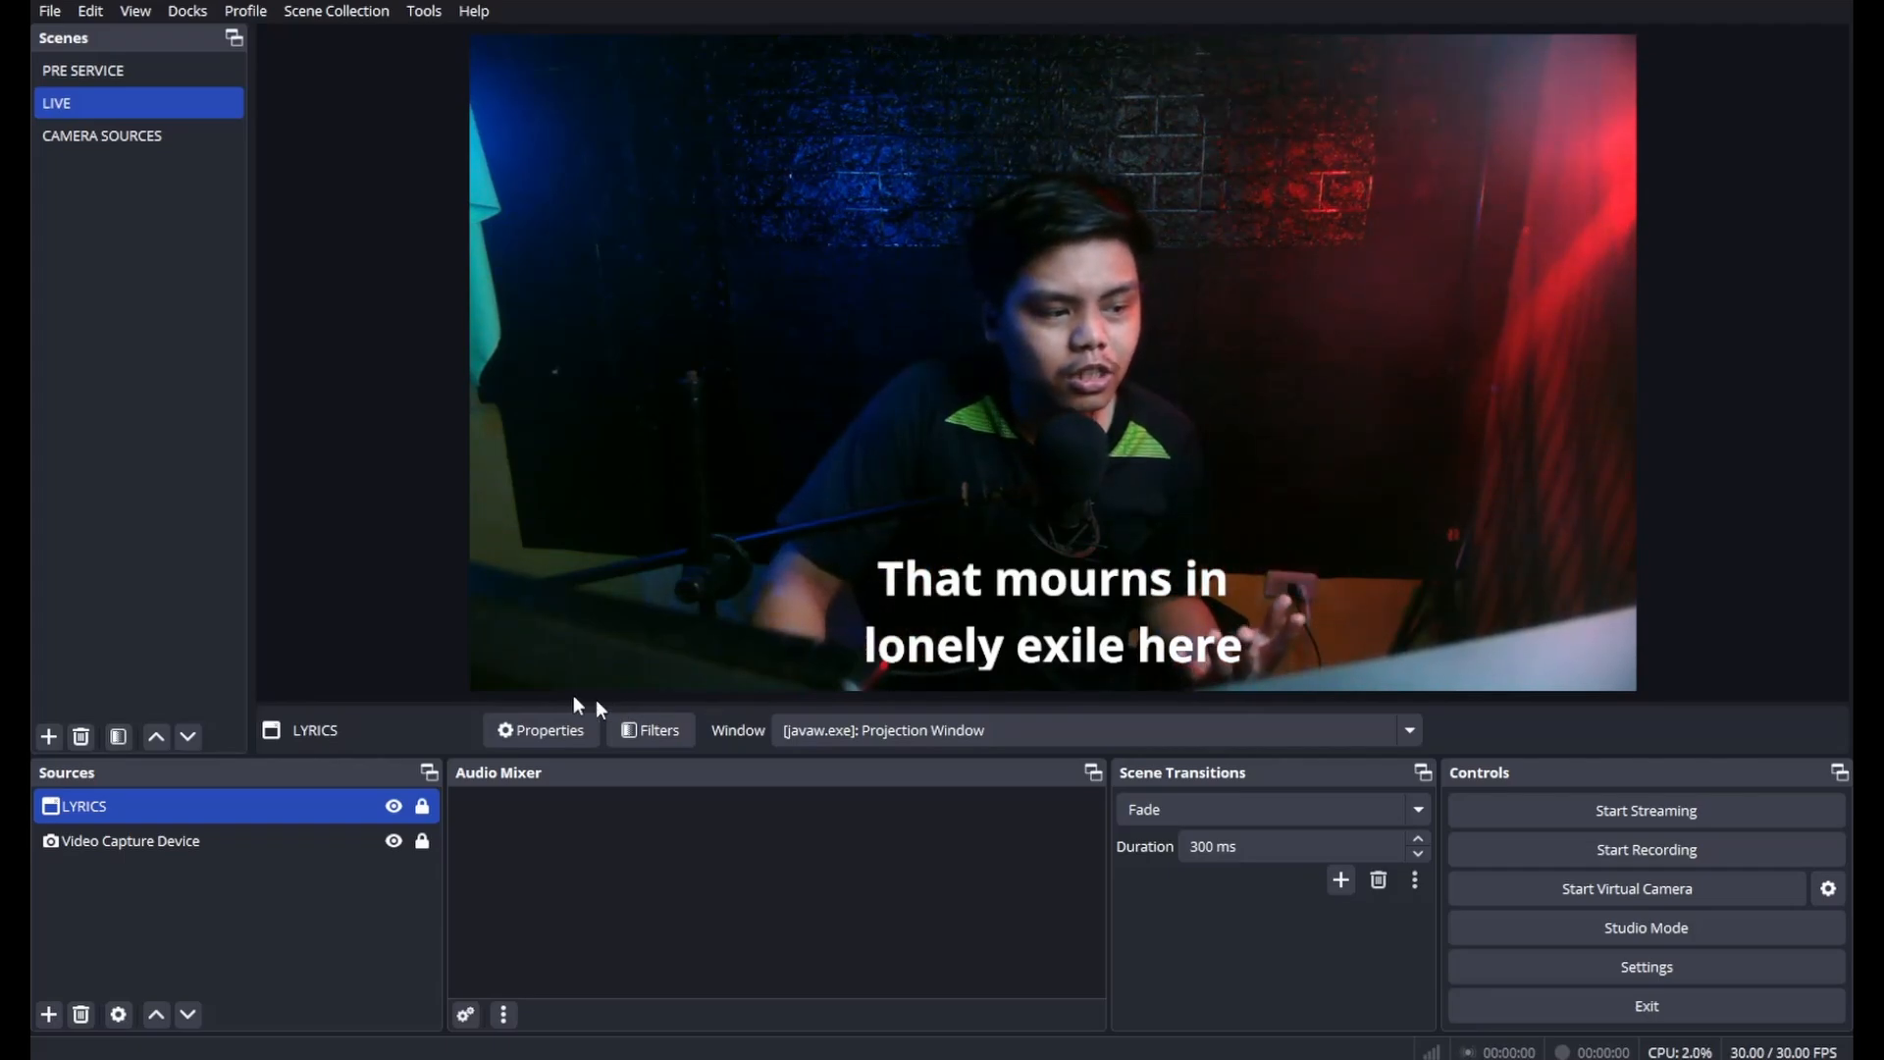
- Examine the windows available to capture for the LYRICS source, comparing them with the open Quelea windows
left_click(875, 738)
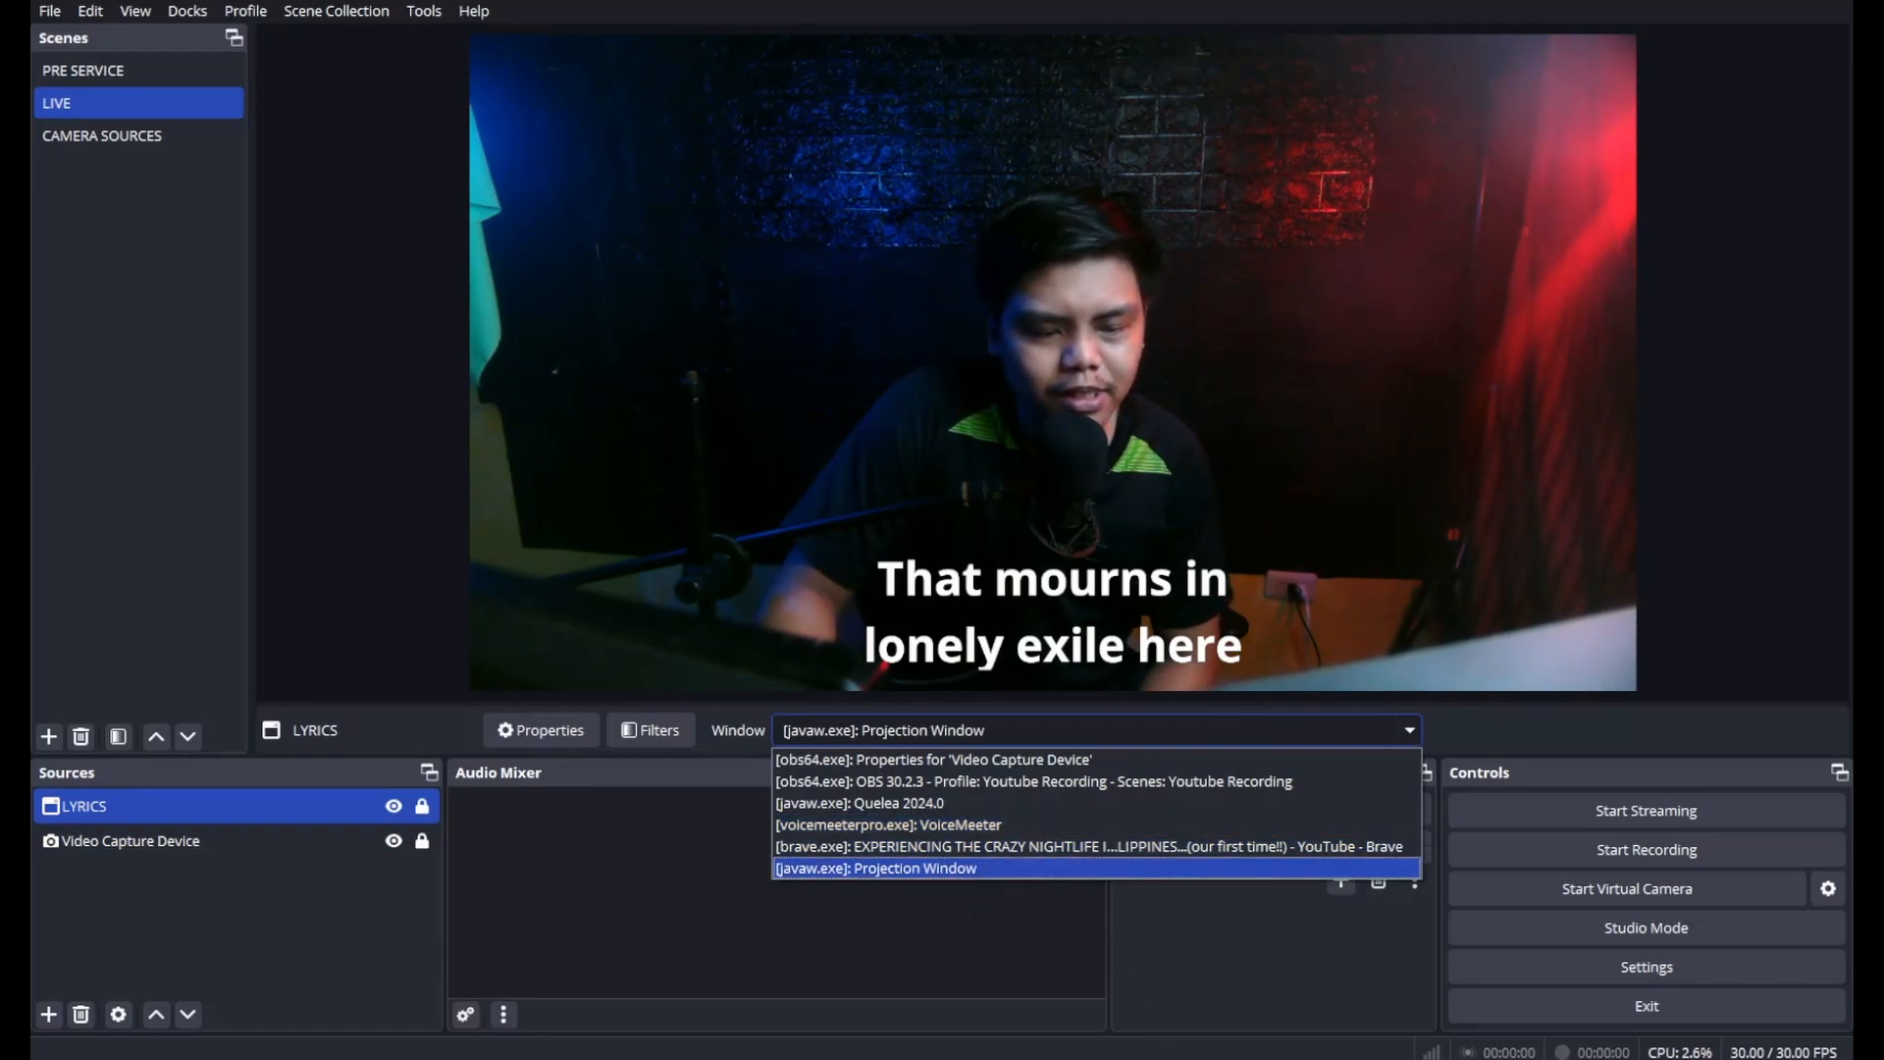
mouse_move(1166, 1057)
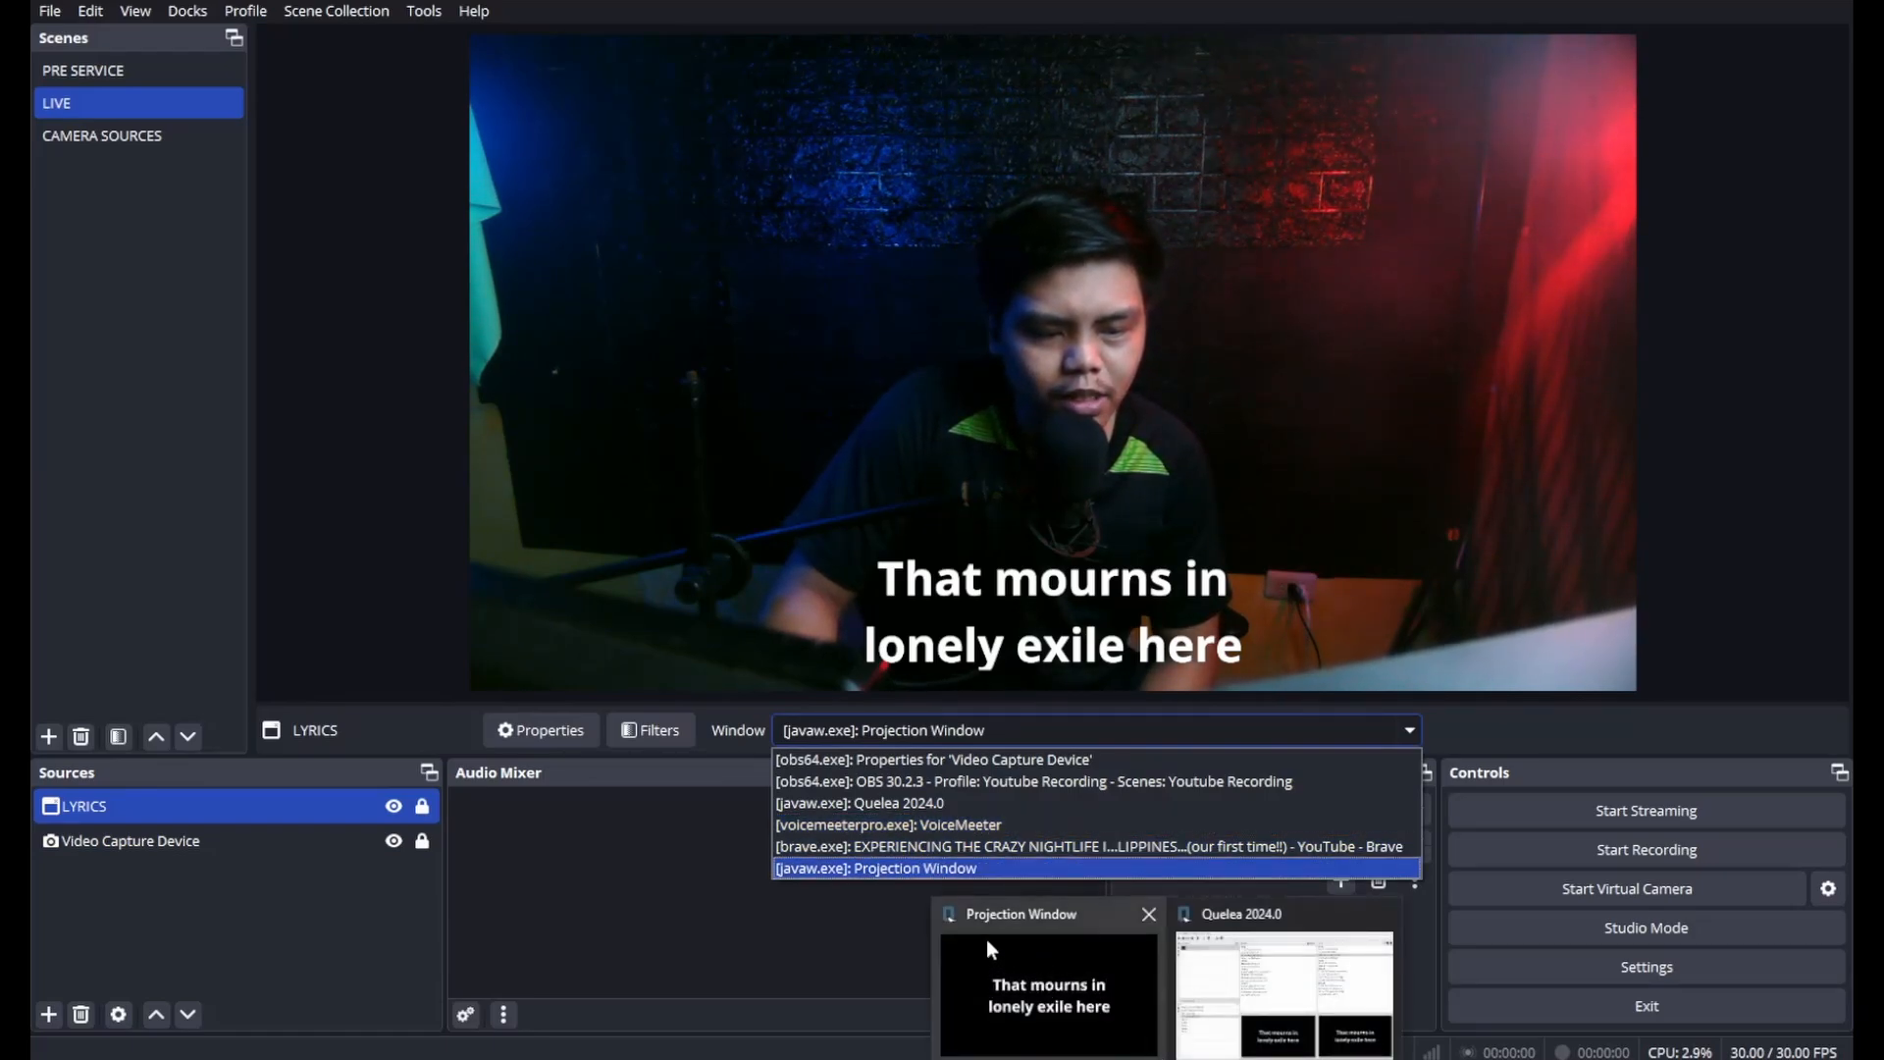
mouse_move(1014, 948)
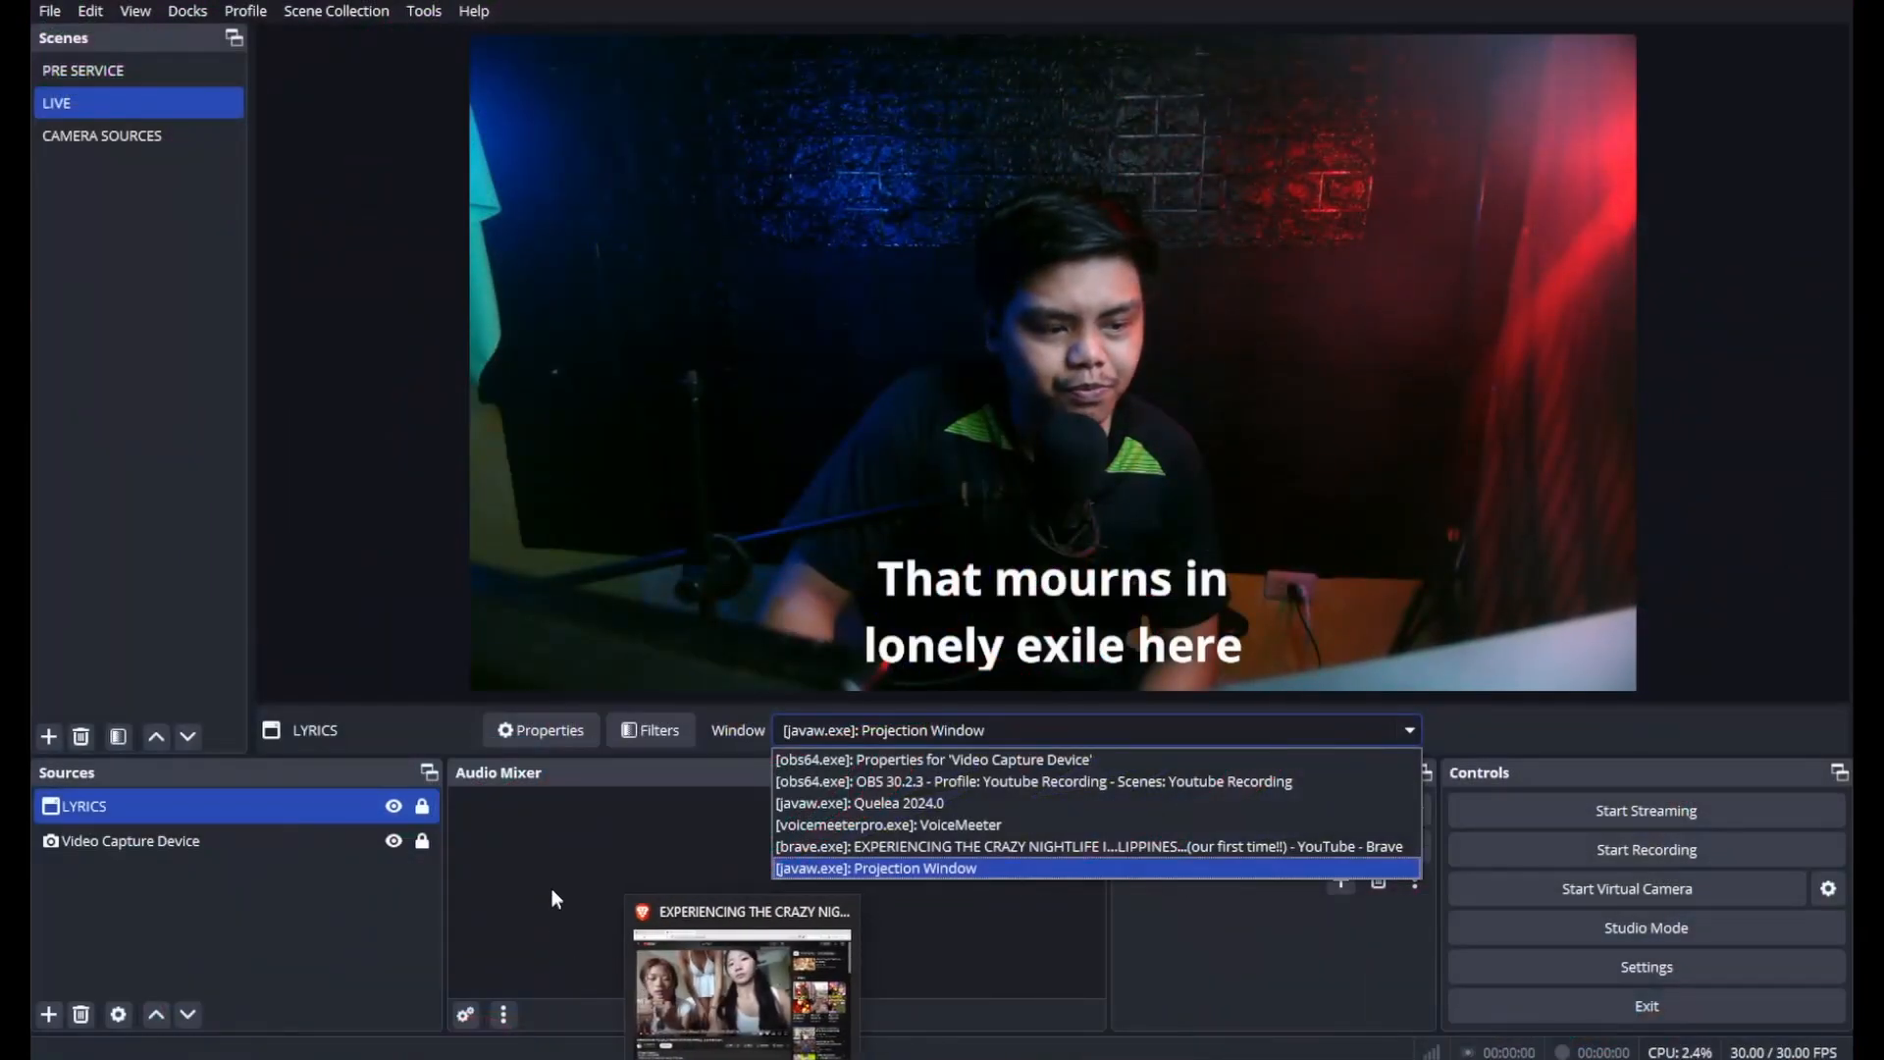
left_click(552, 887)
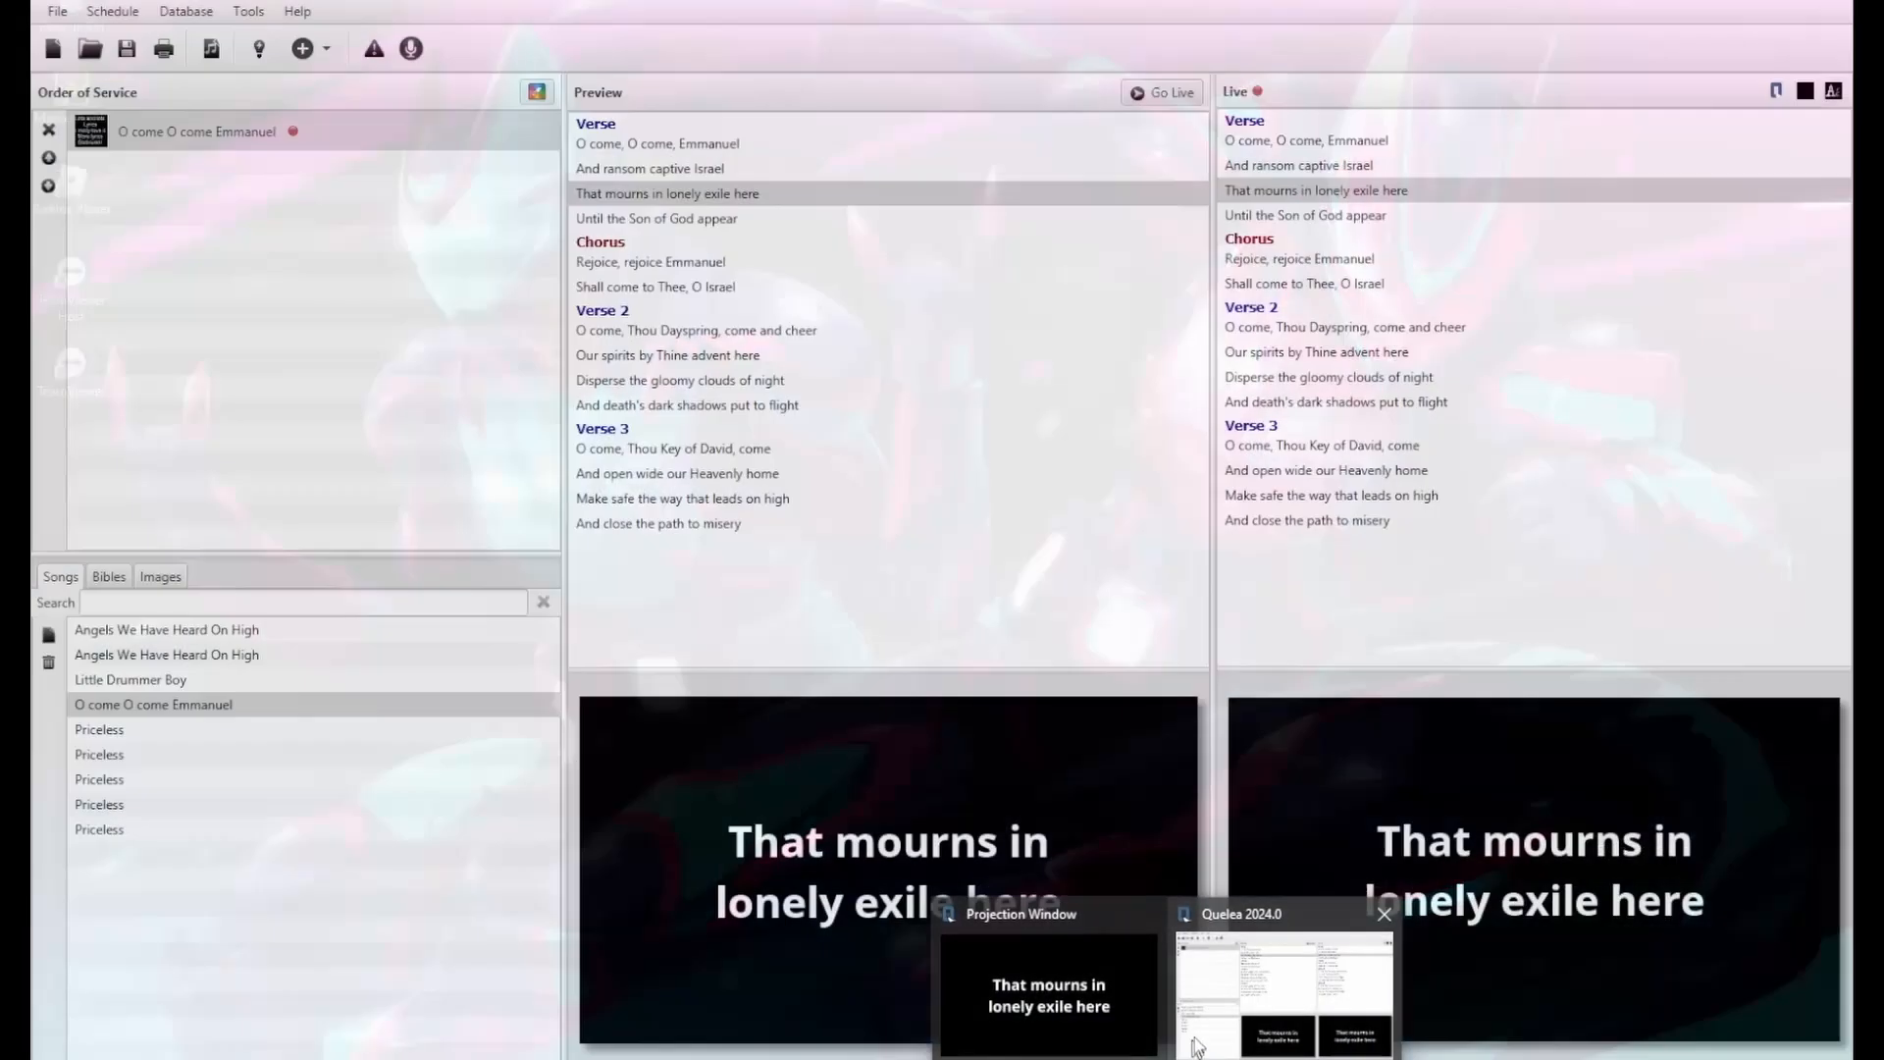
- Switch to Quelea, advance the live lyrics through the chorus to "Our spirits by Thine advent here", and return to OBS
left_click(1197, 1048)
left_click(1342, 216)
left_click(1341, 260)
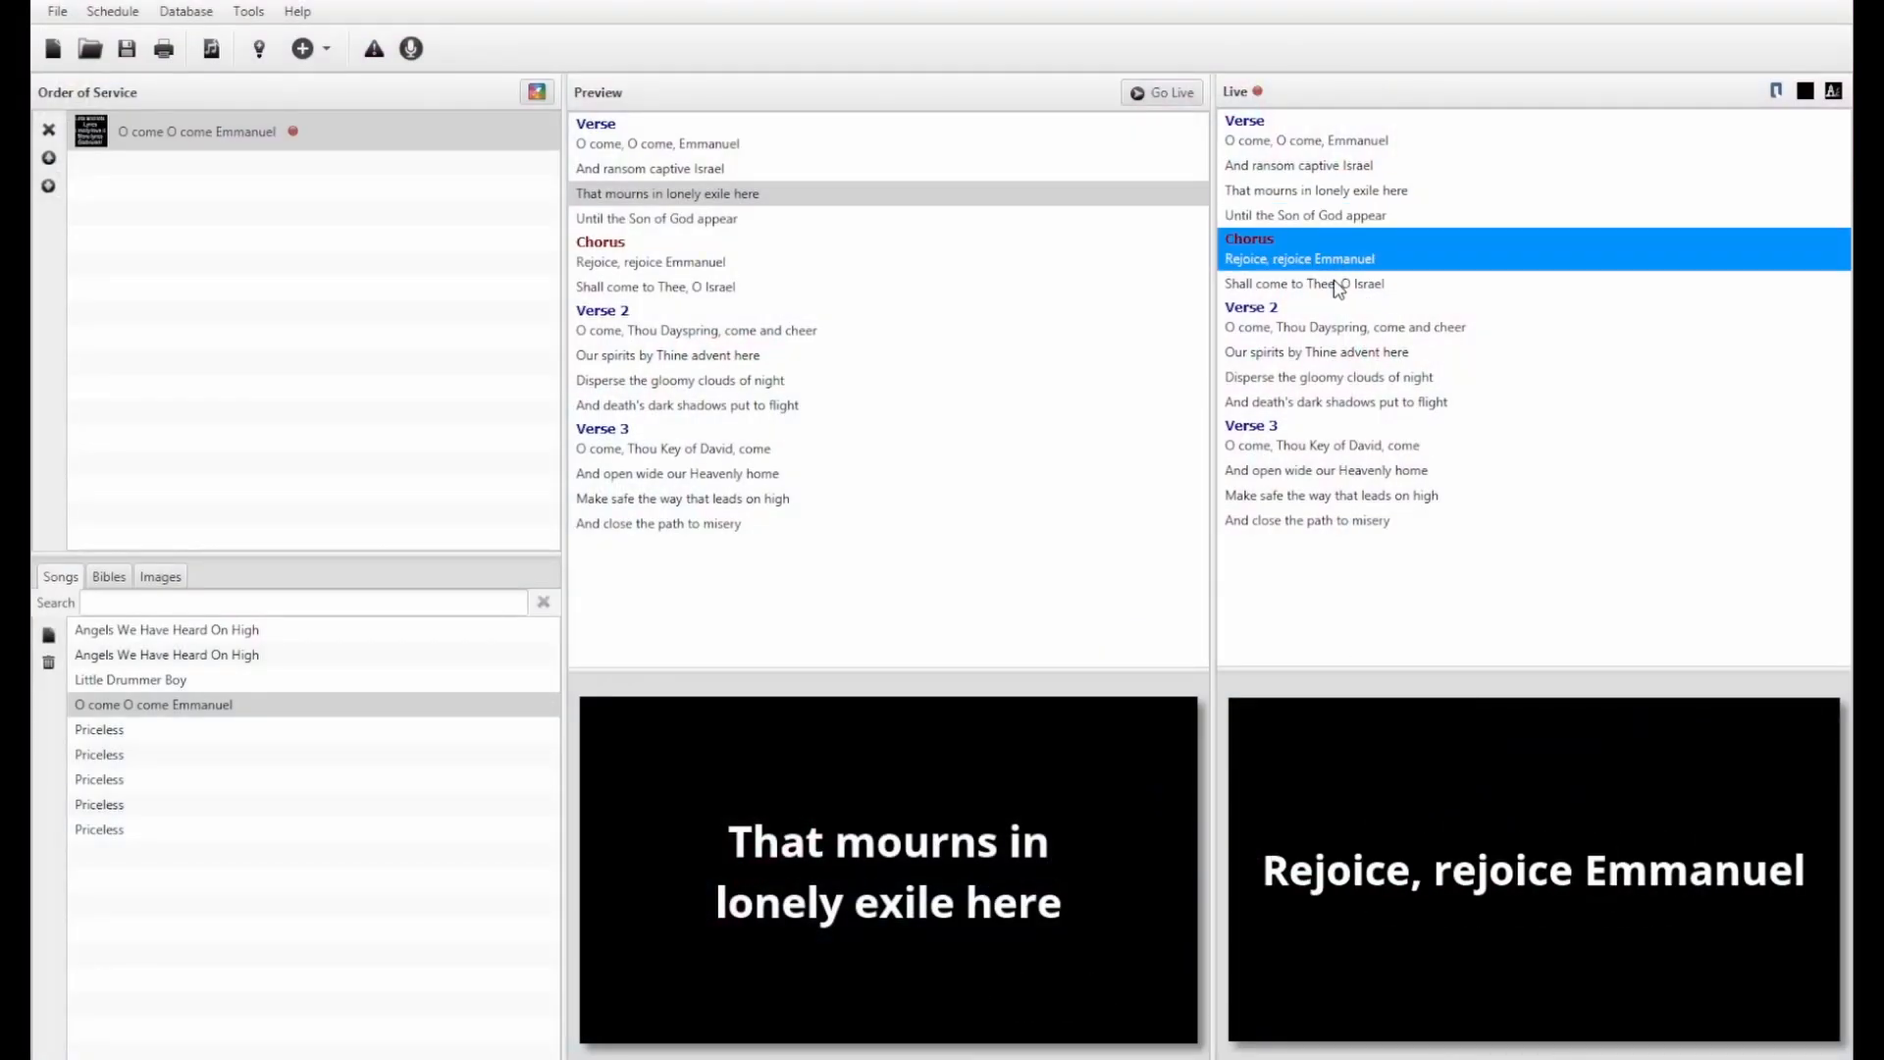
left_click(1340, 284)
left_click(1344, 328)
left_click(1344, 352)
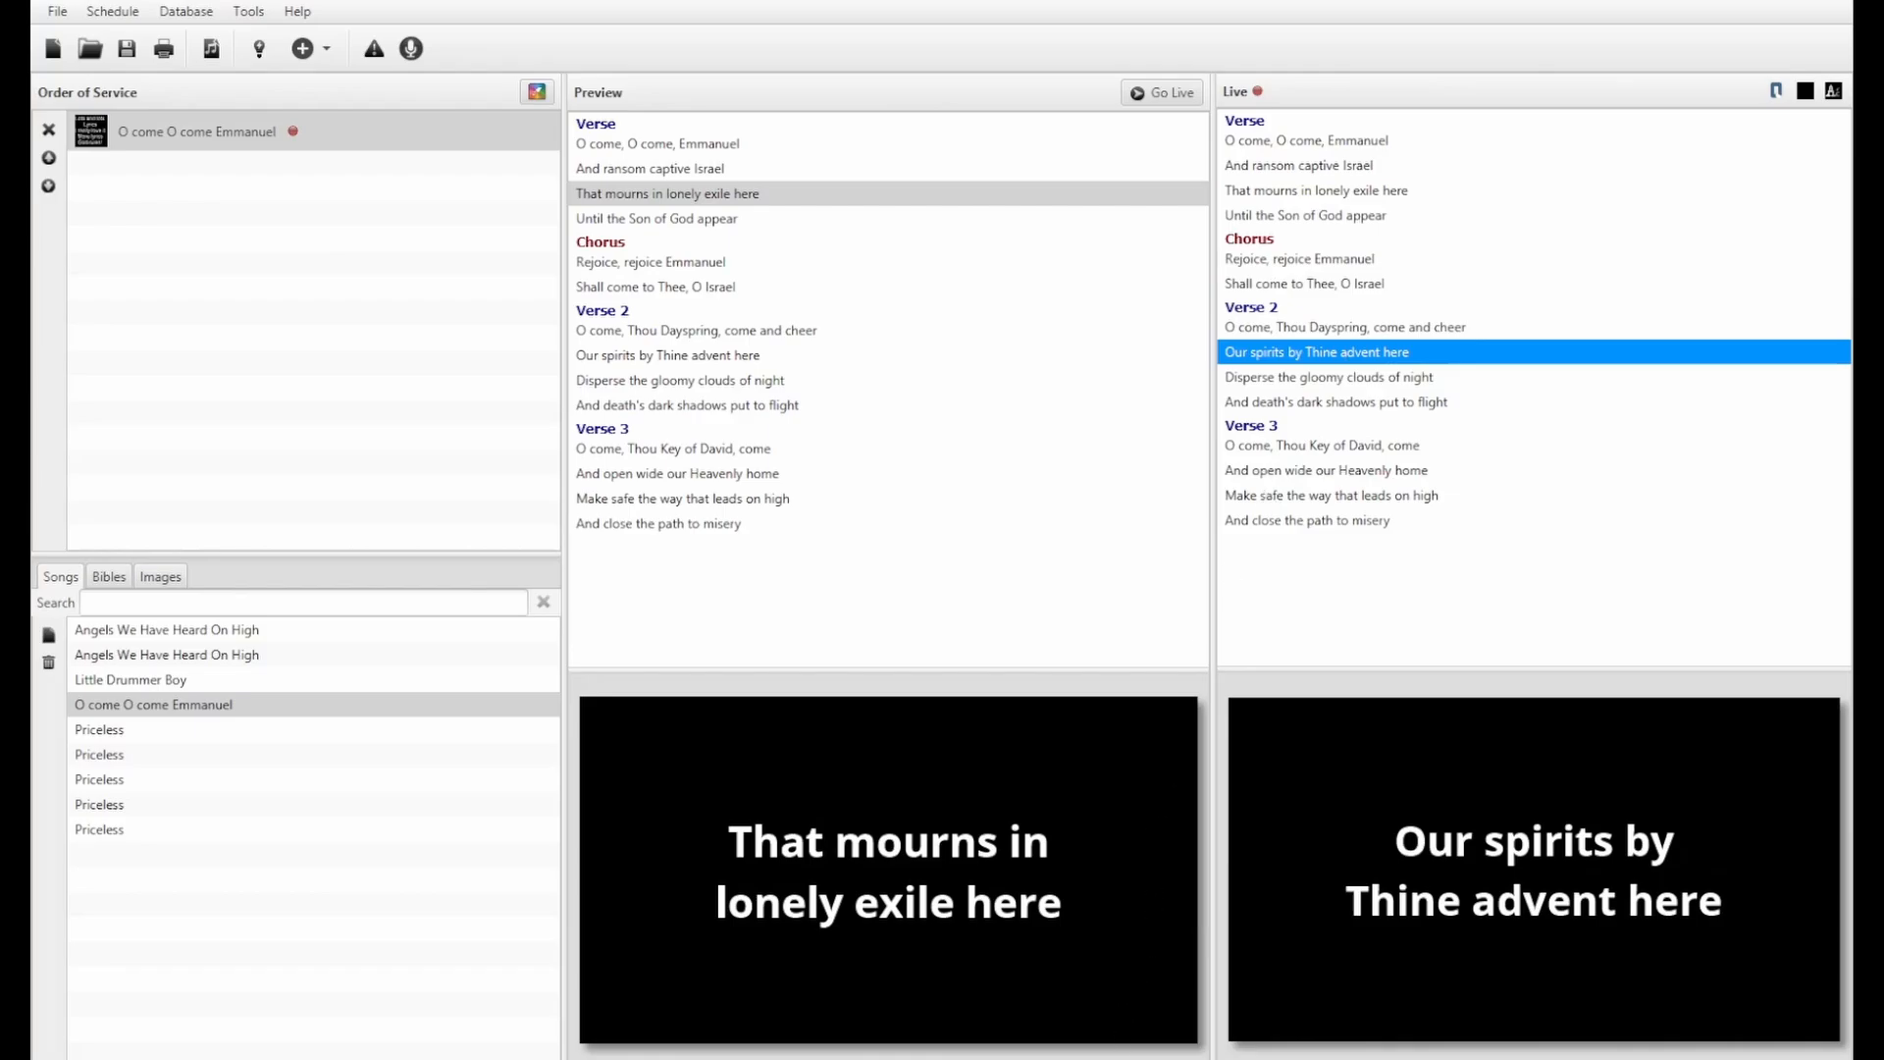
left_click(1117, 1056)
left_click(1231, 991)
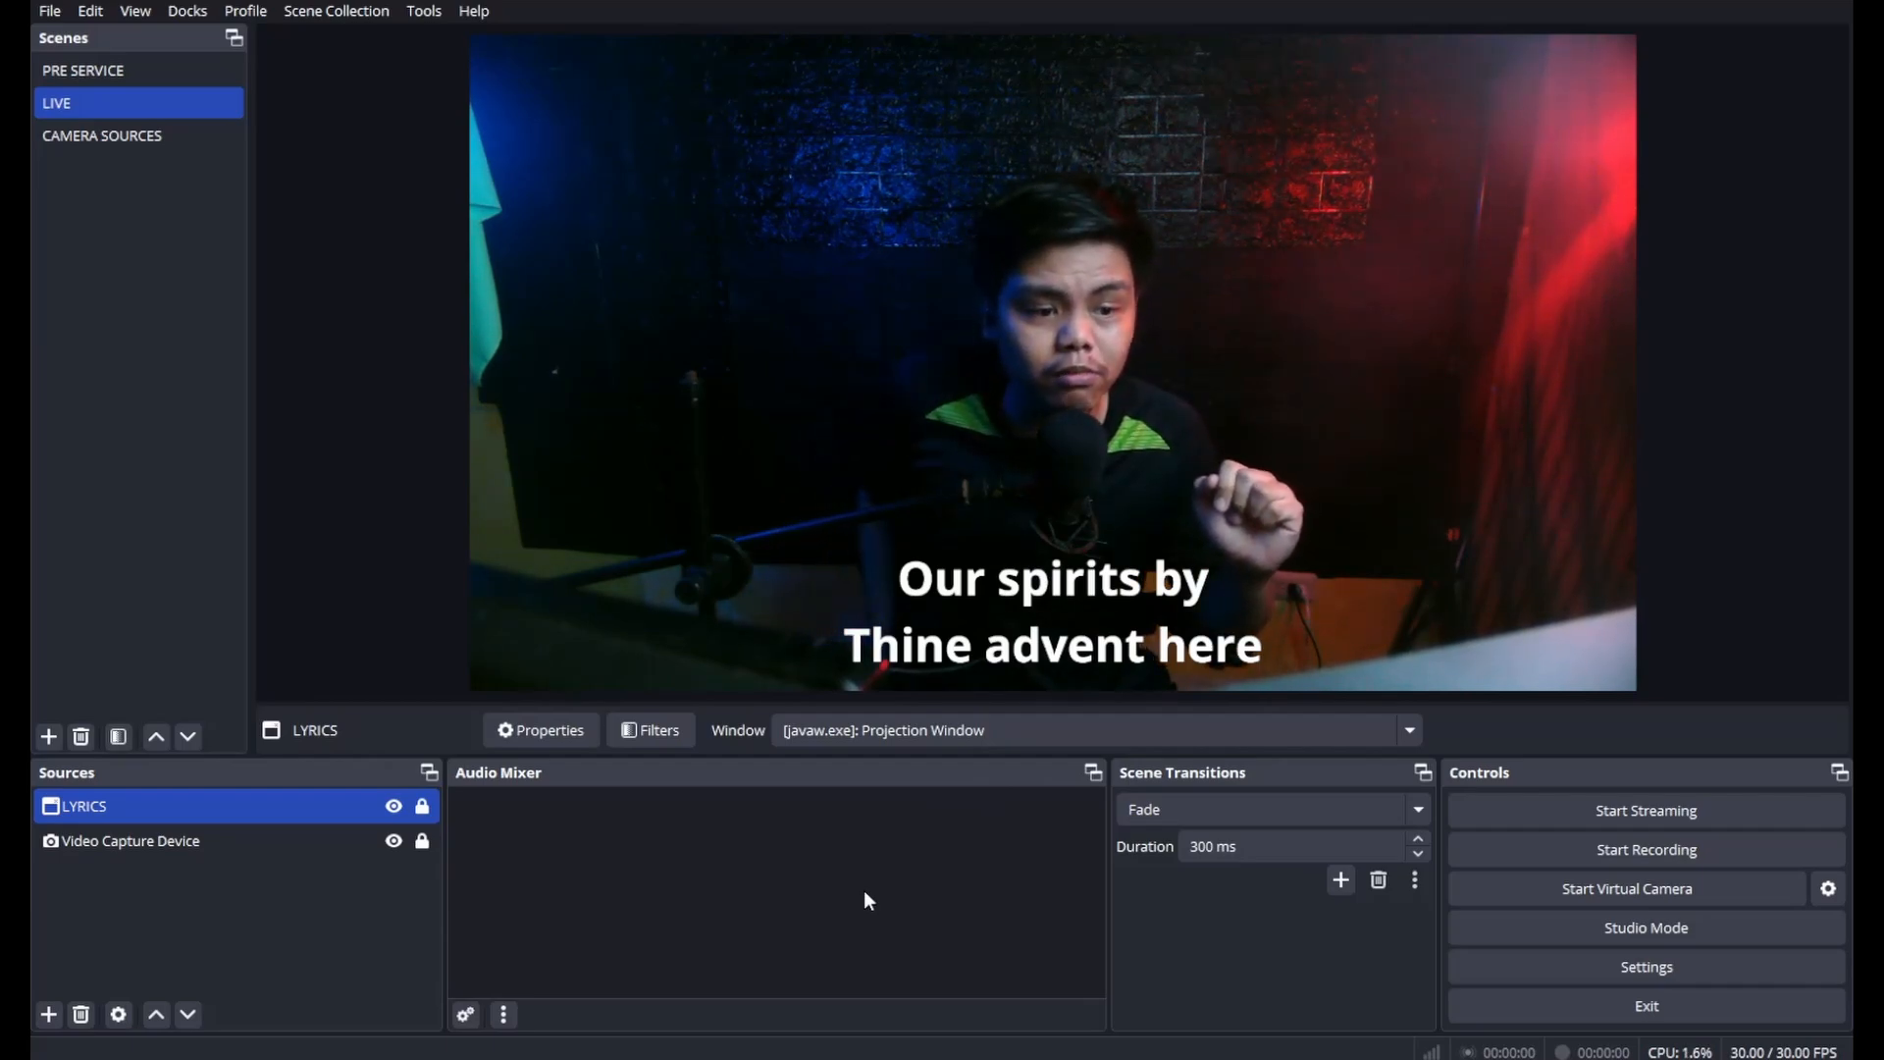
- Set the LYRICS source's blending mode back to Normal and unlock the source
right_click(267, 816)
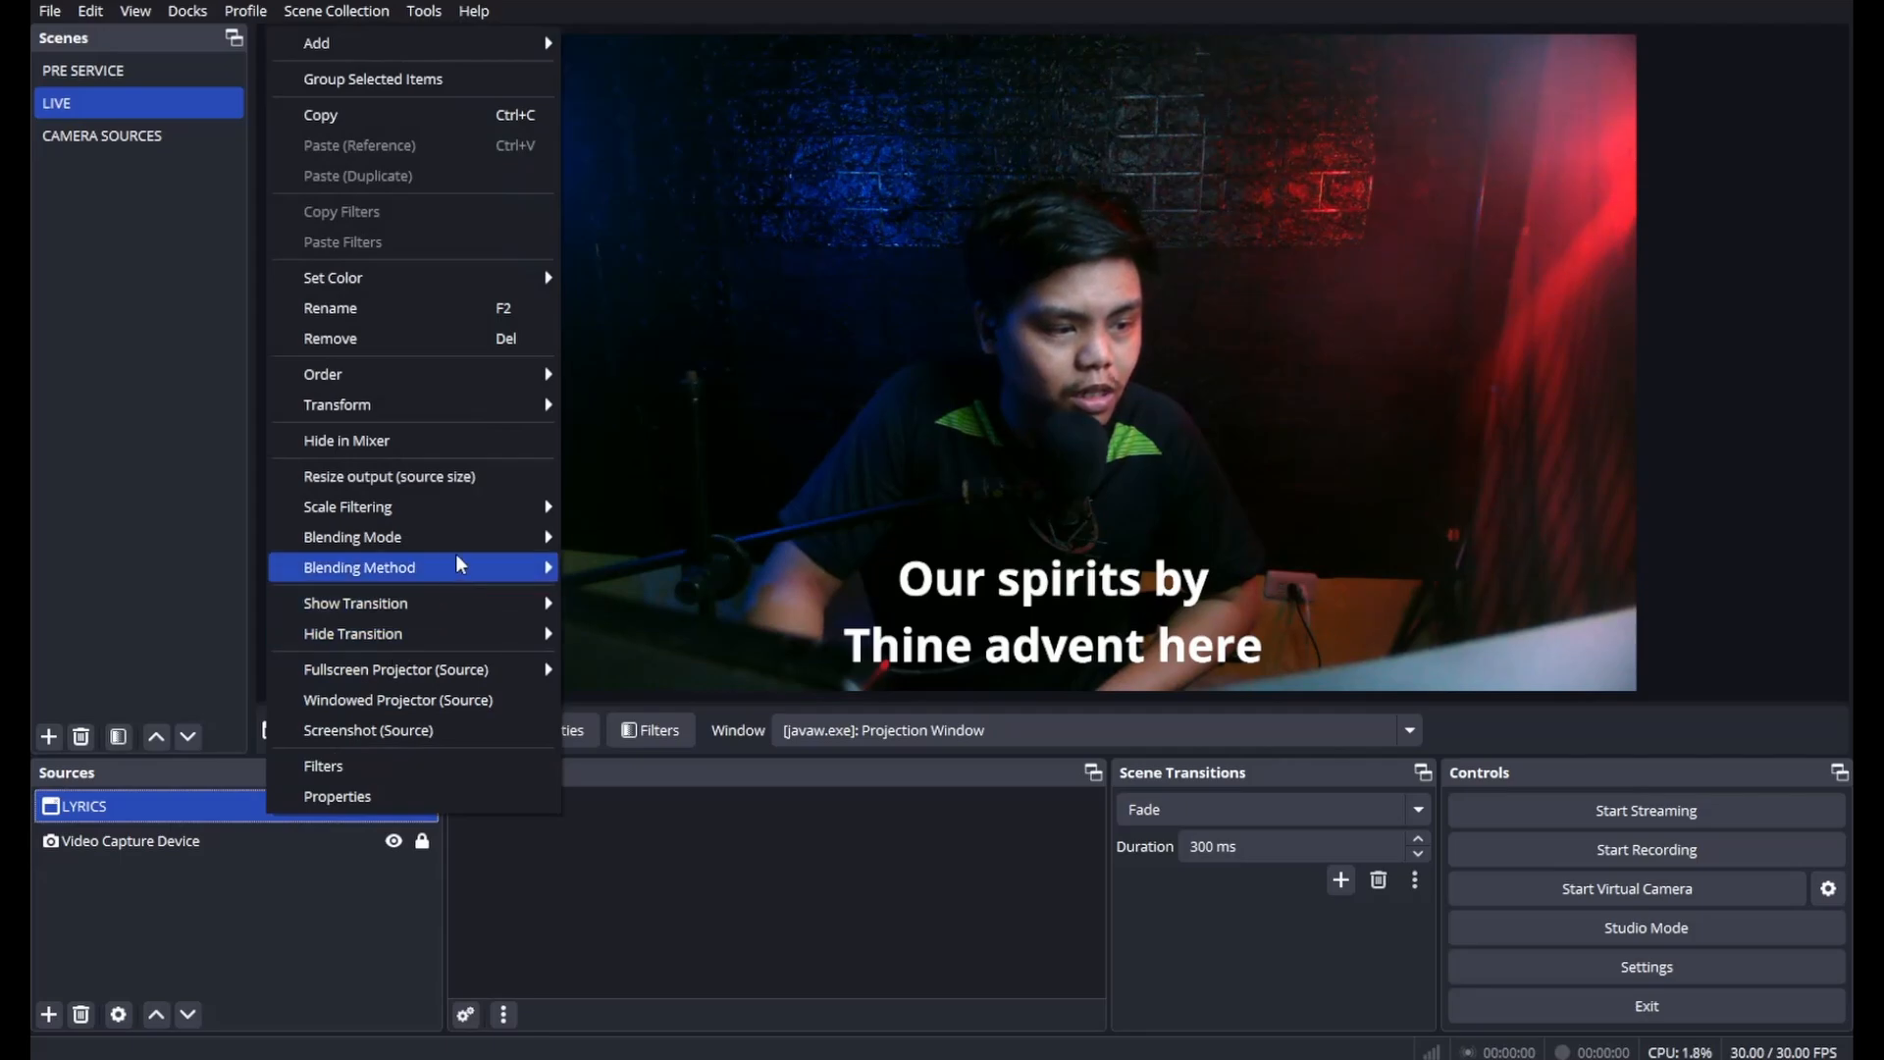
mouse_move(481, 552)
left_click(616, 543)
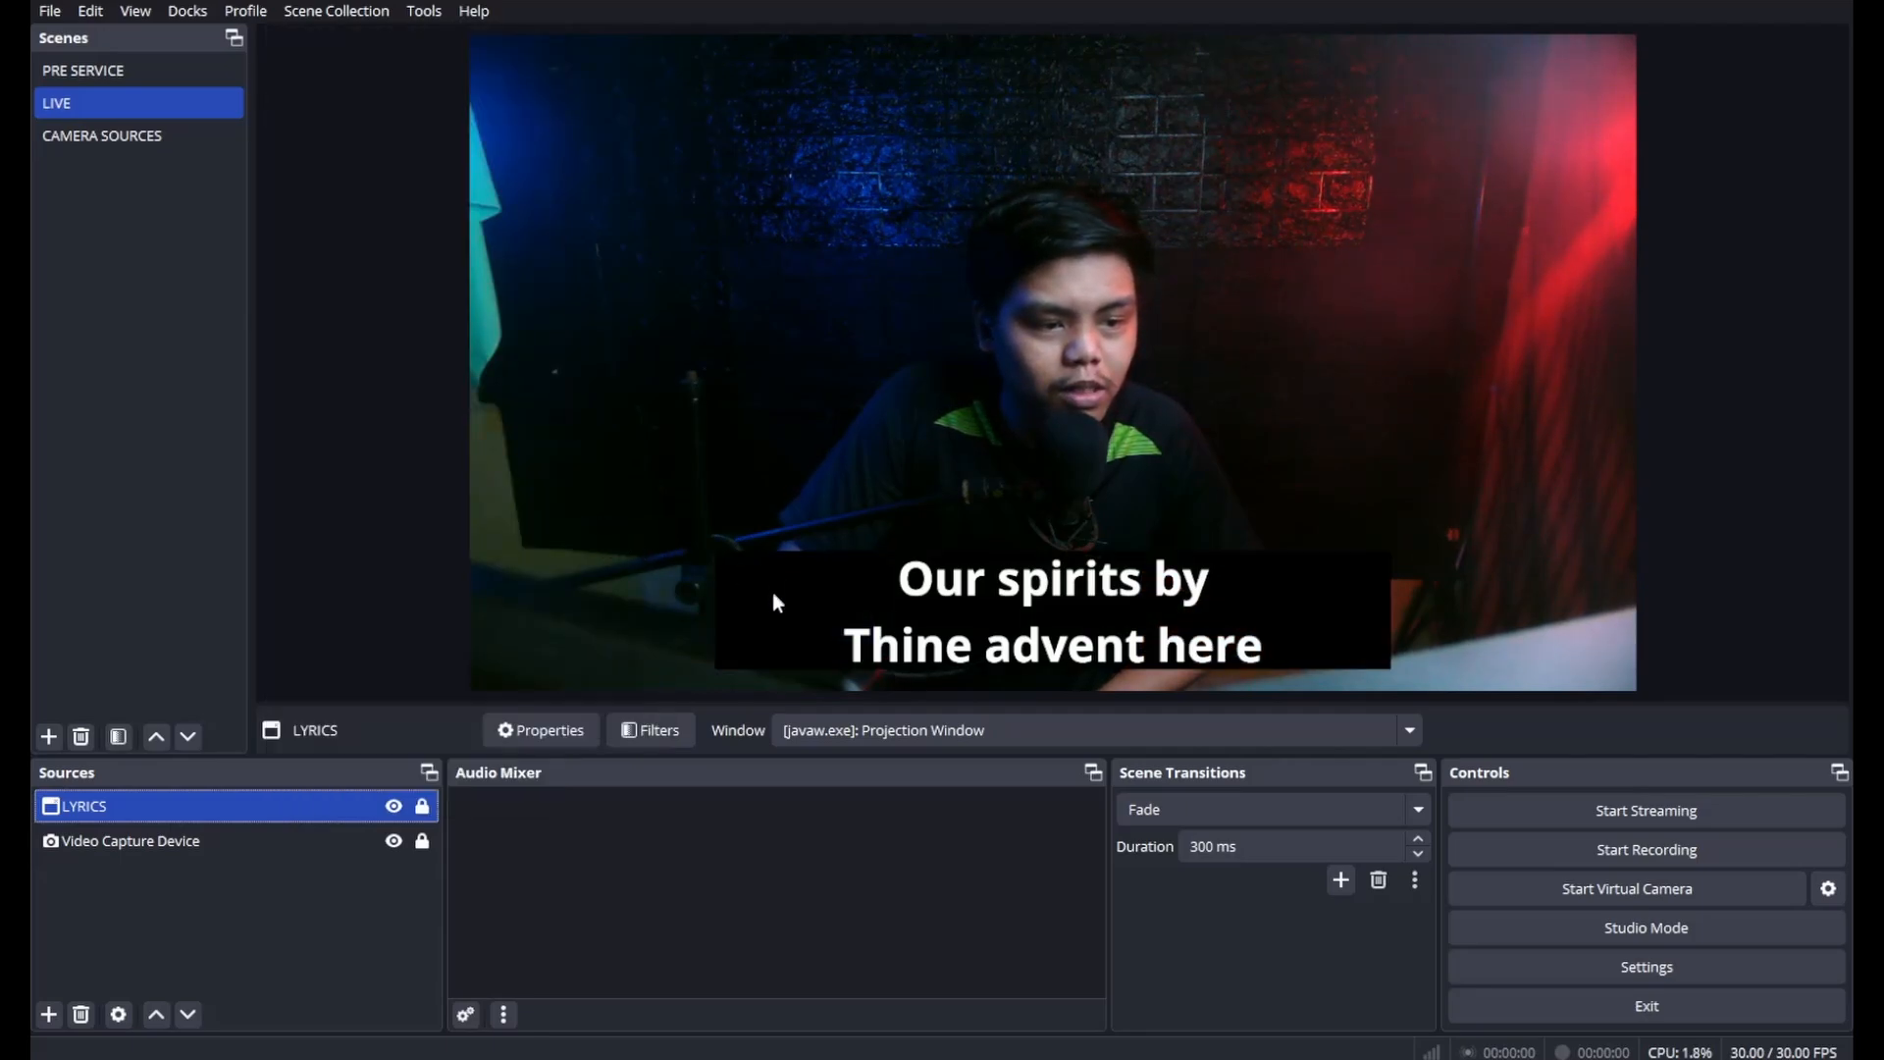
left_click(422, 805)
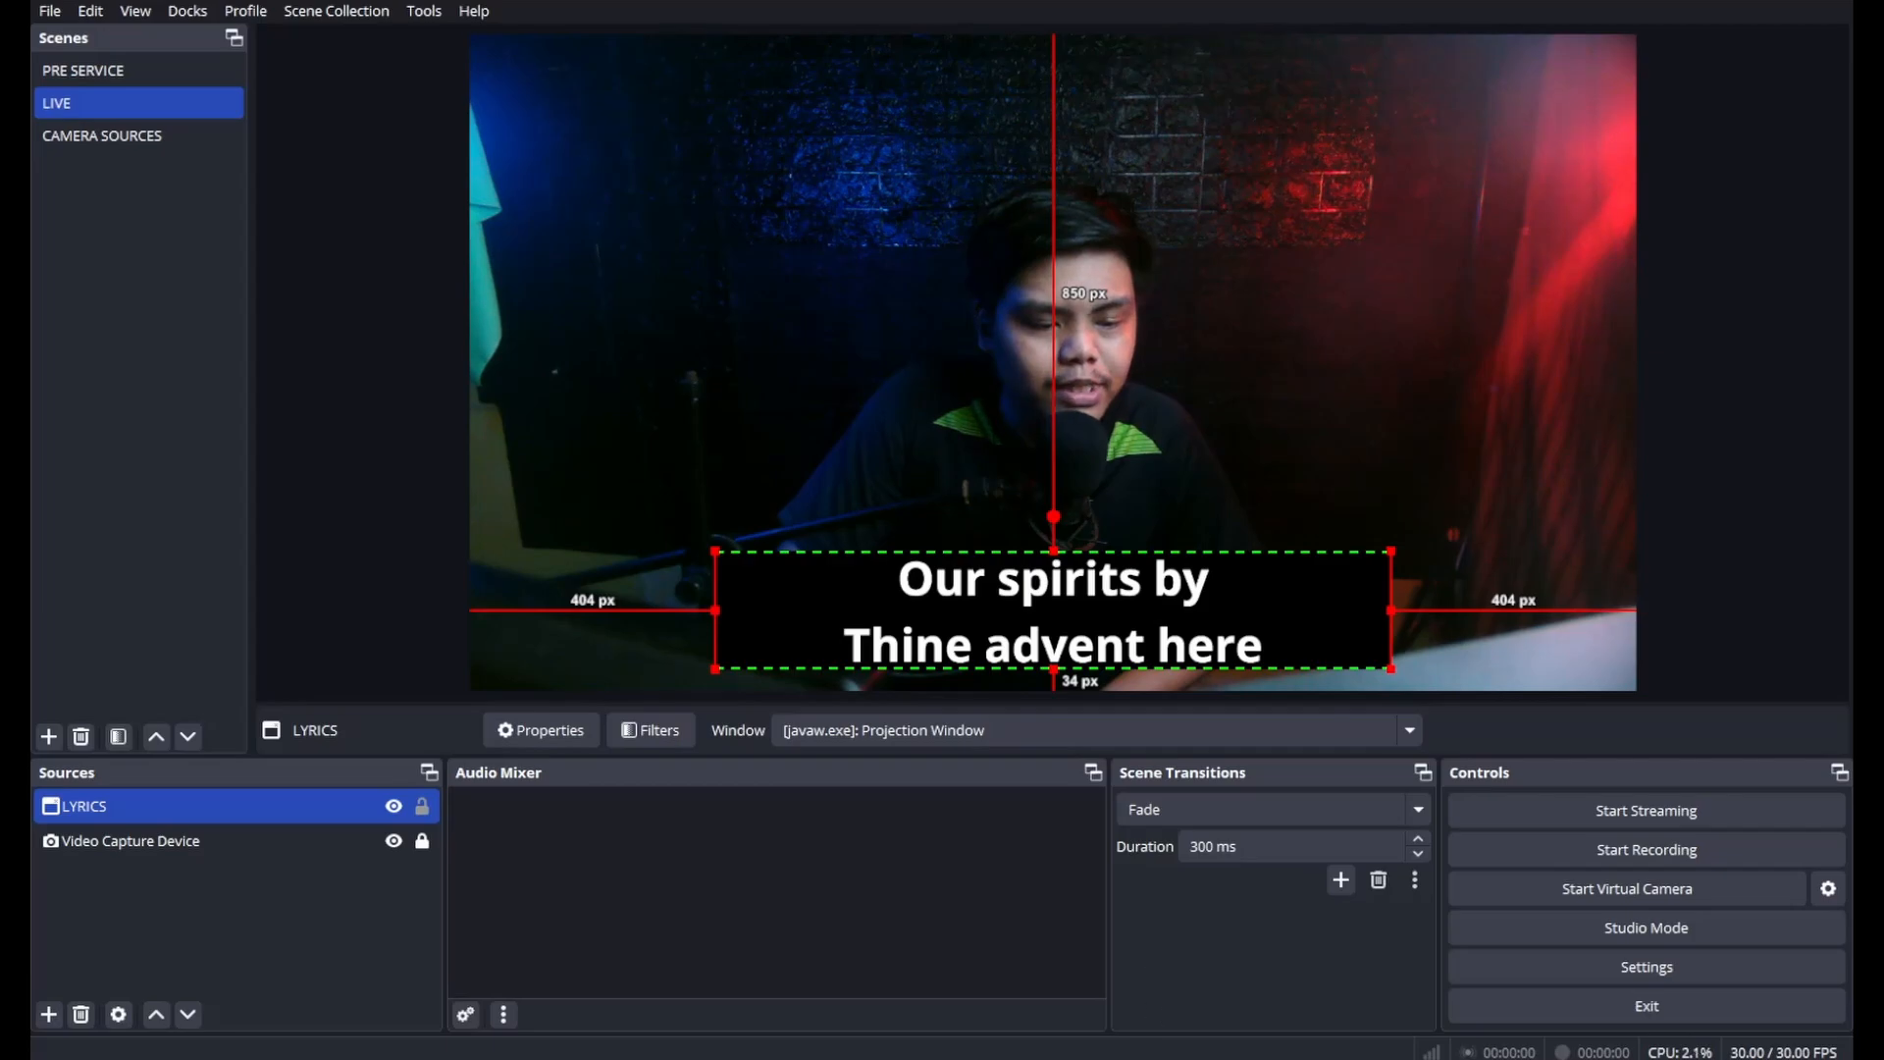
mouse_move(1168, 1058)
left_click(1227, 1021)
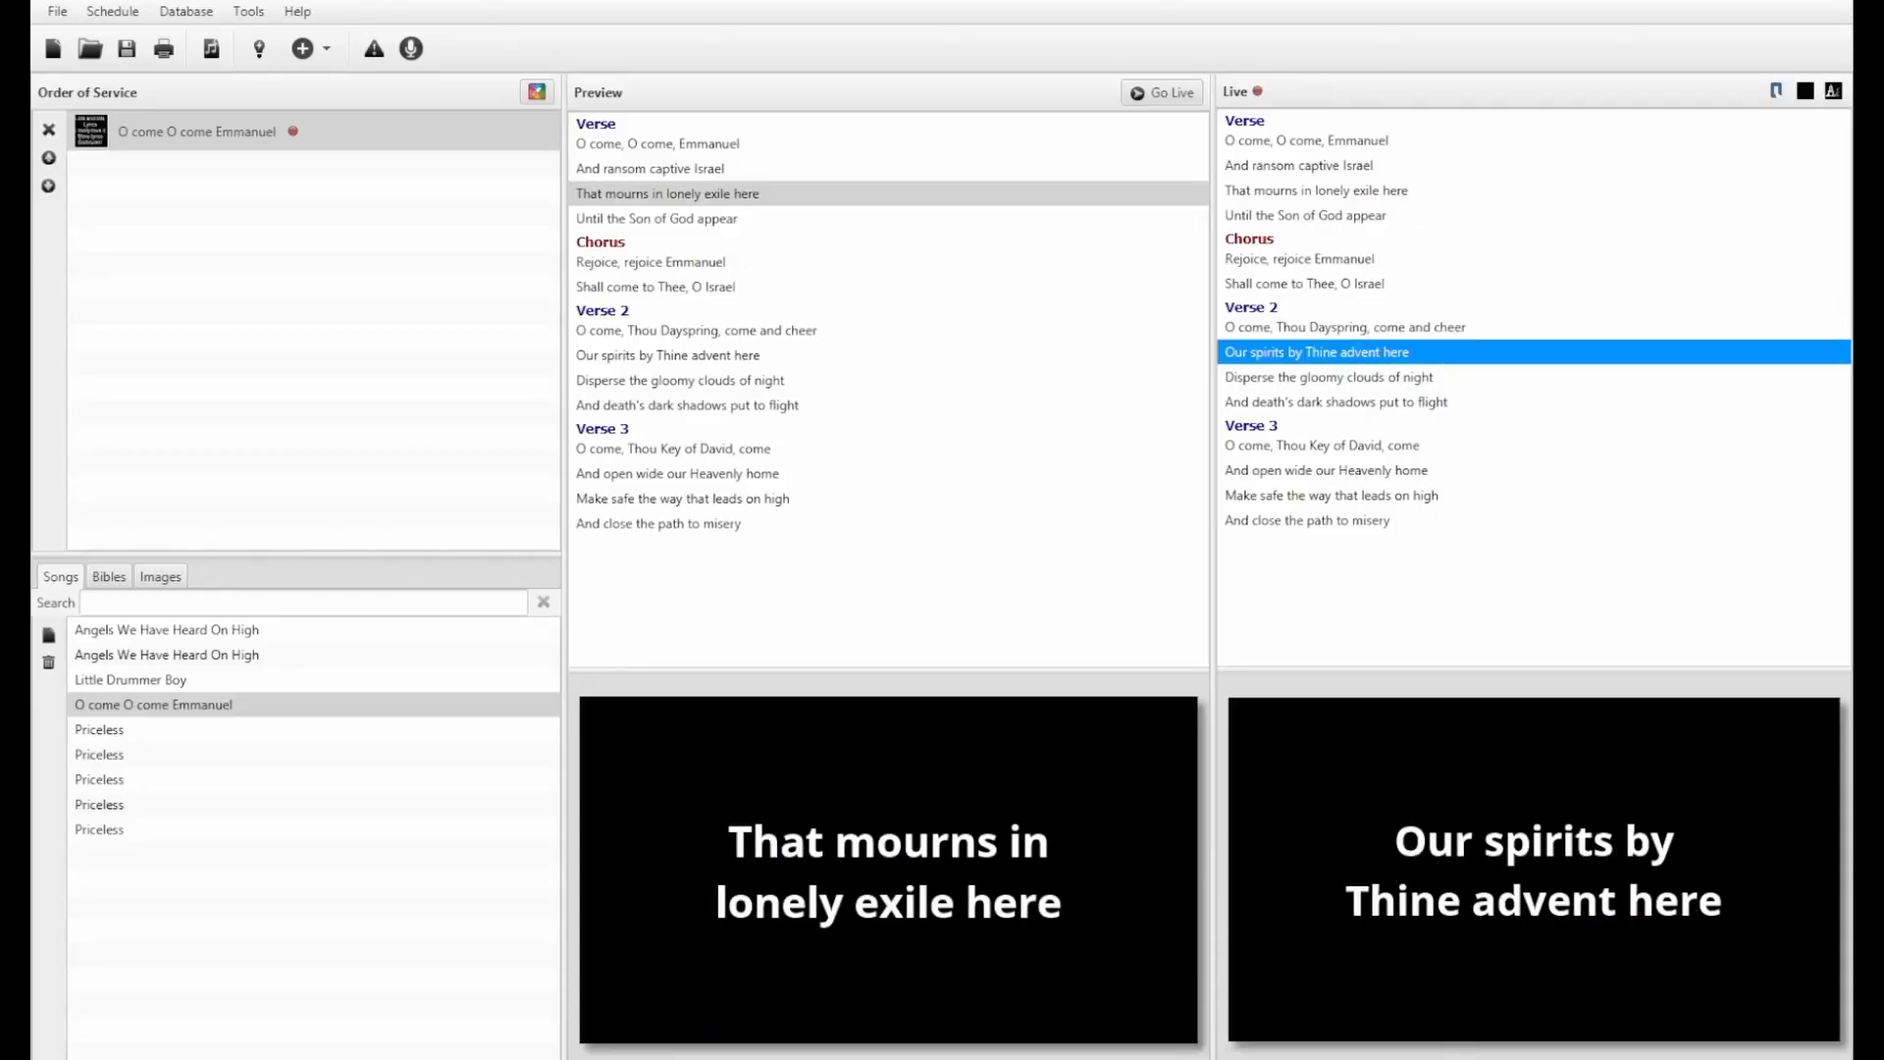
mouse_move(1167, 1058)
left_click(1218, 982)
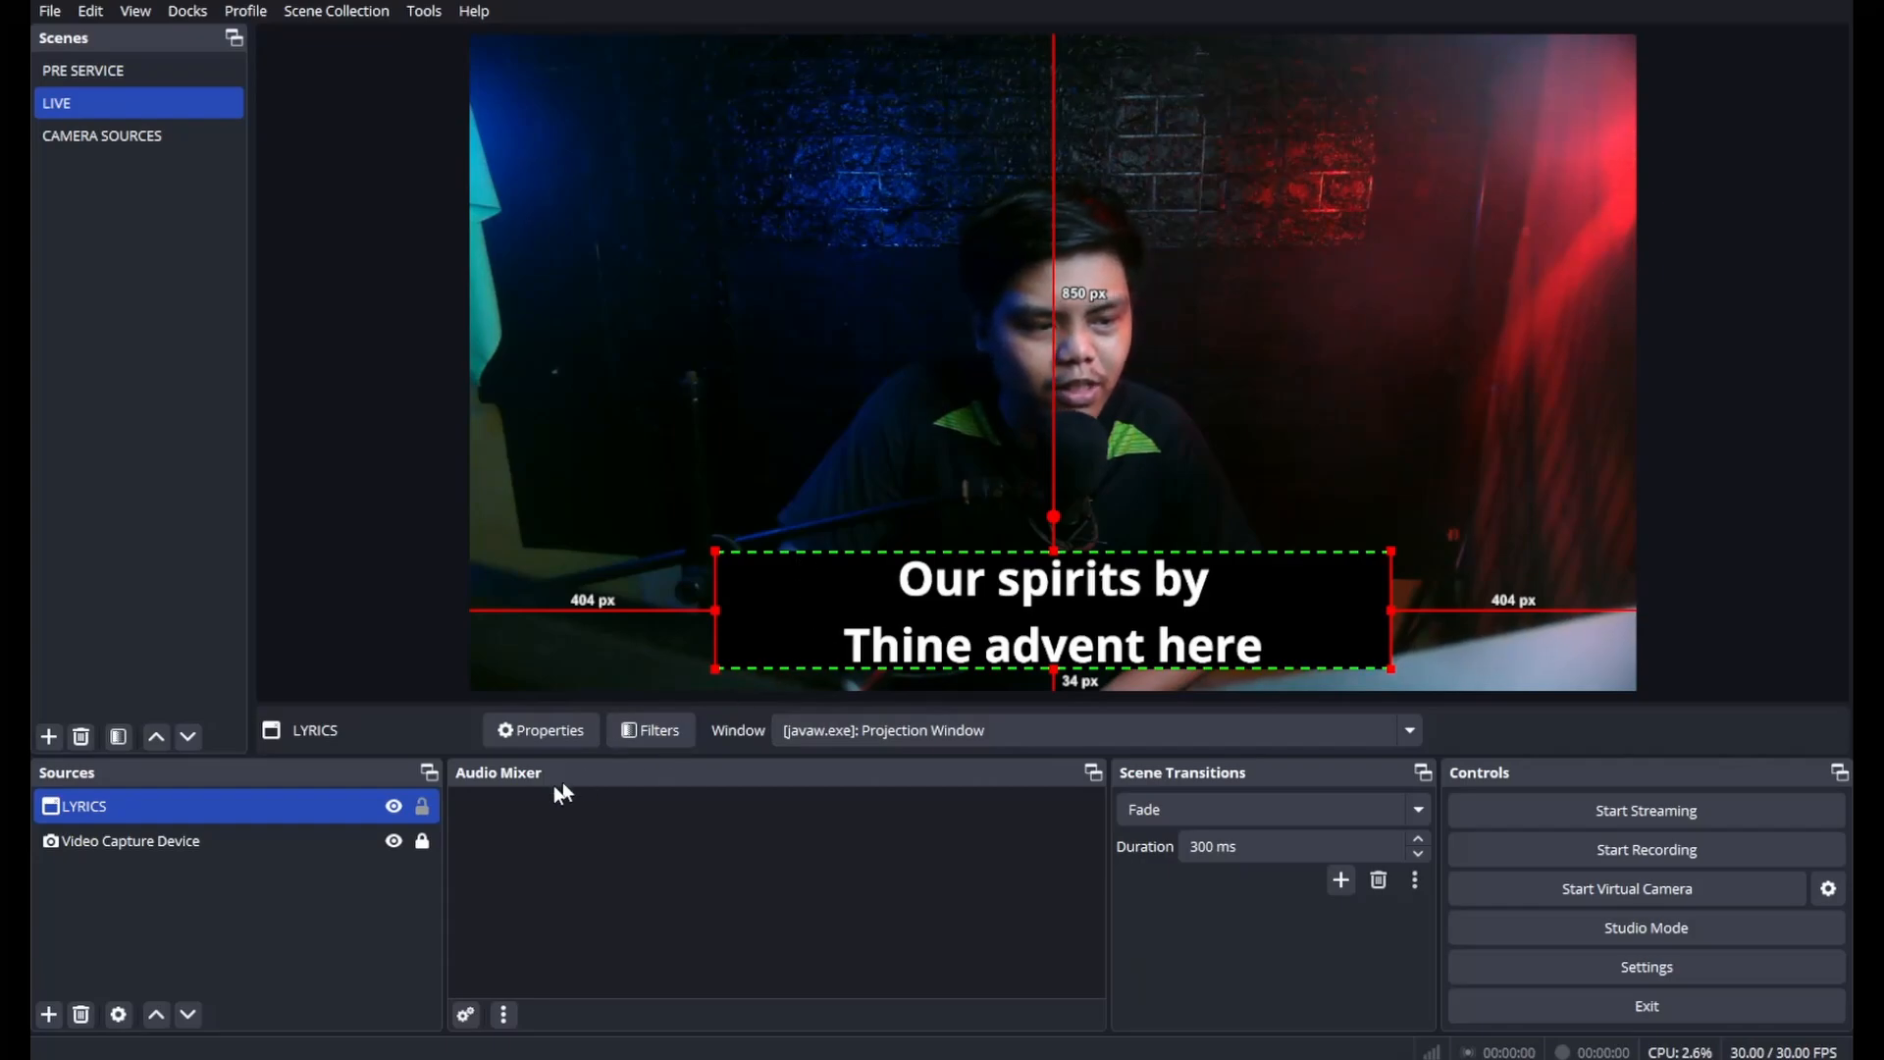
left_click(422, 806)
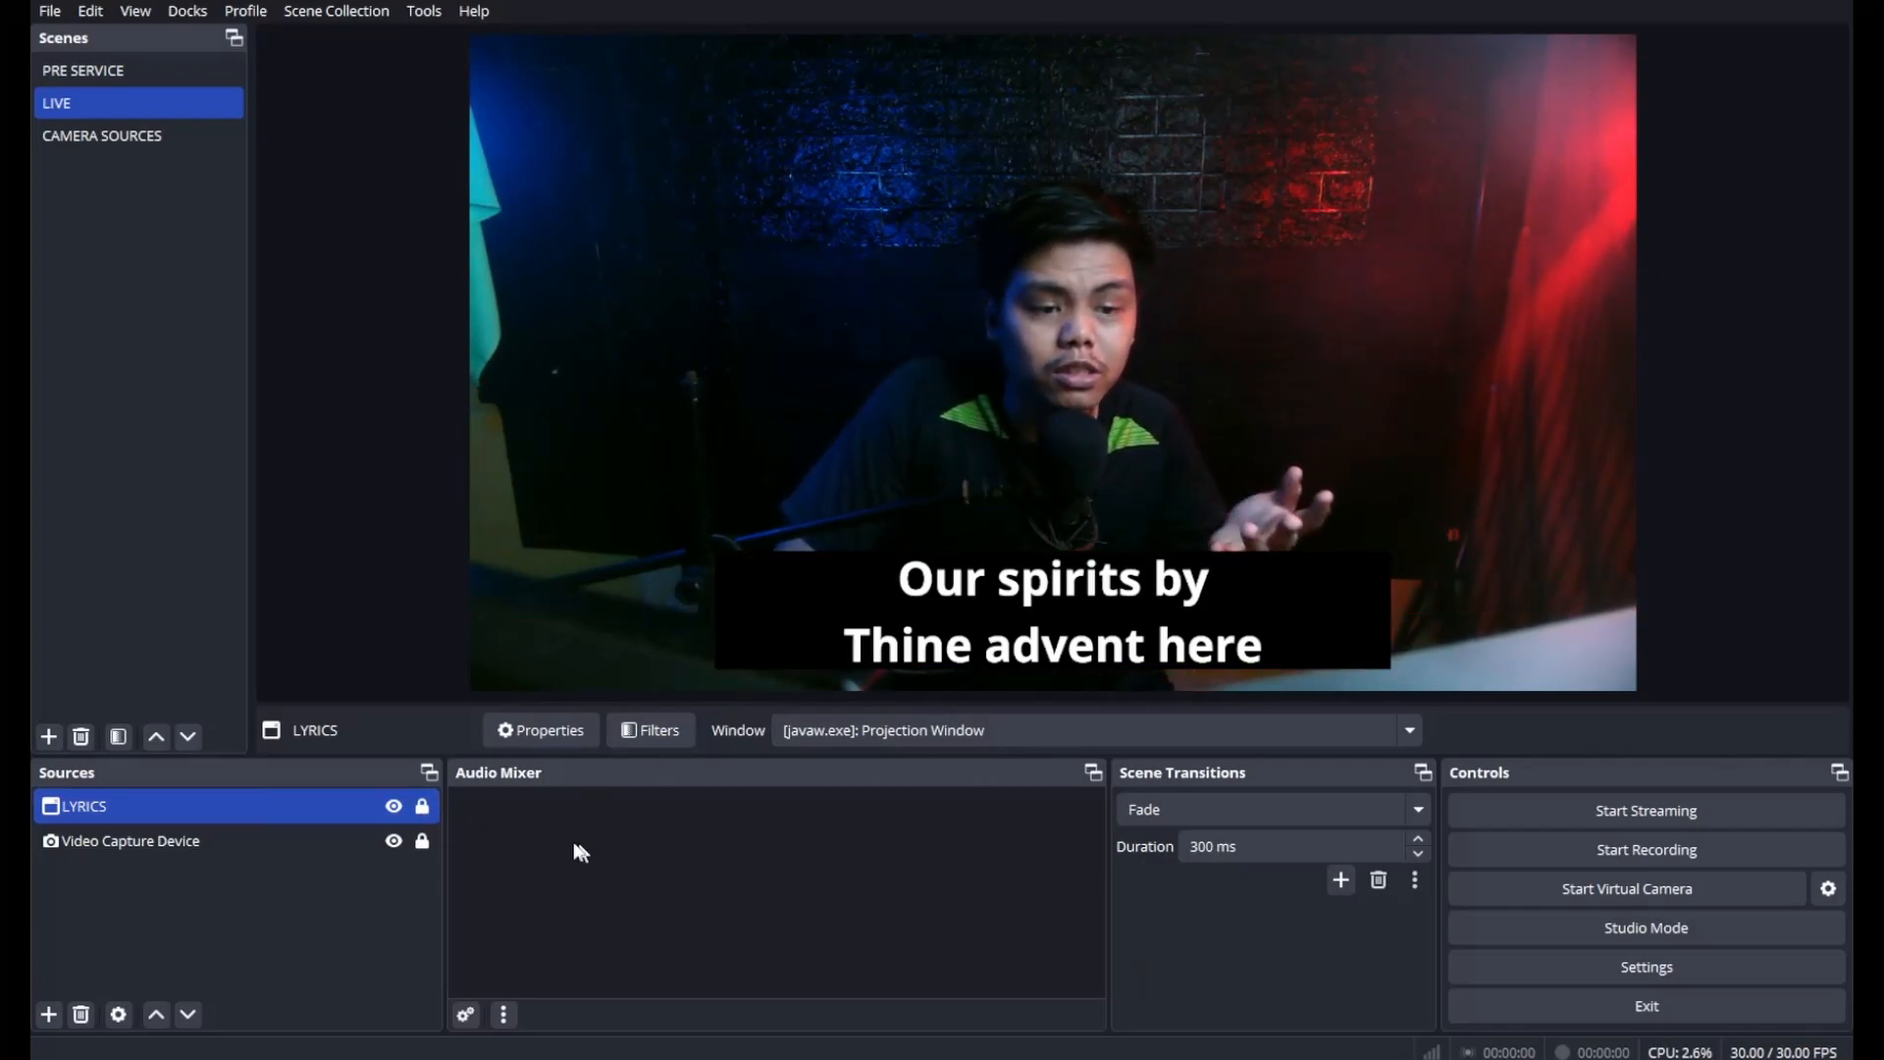
left_click(422, 807)
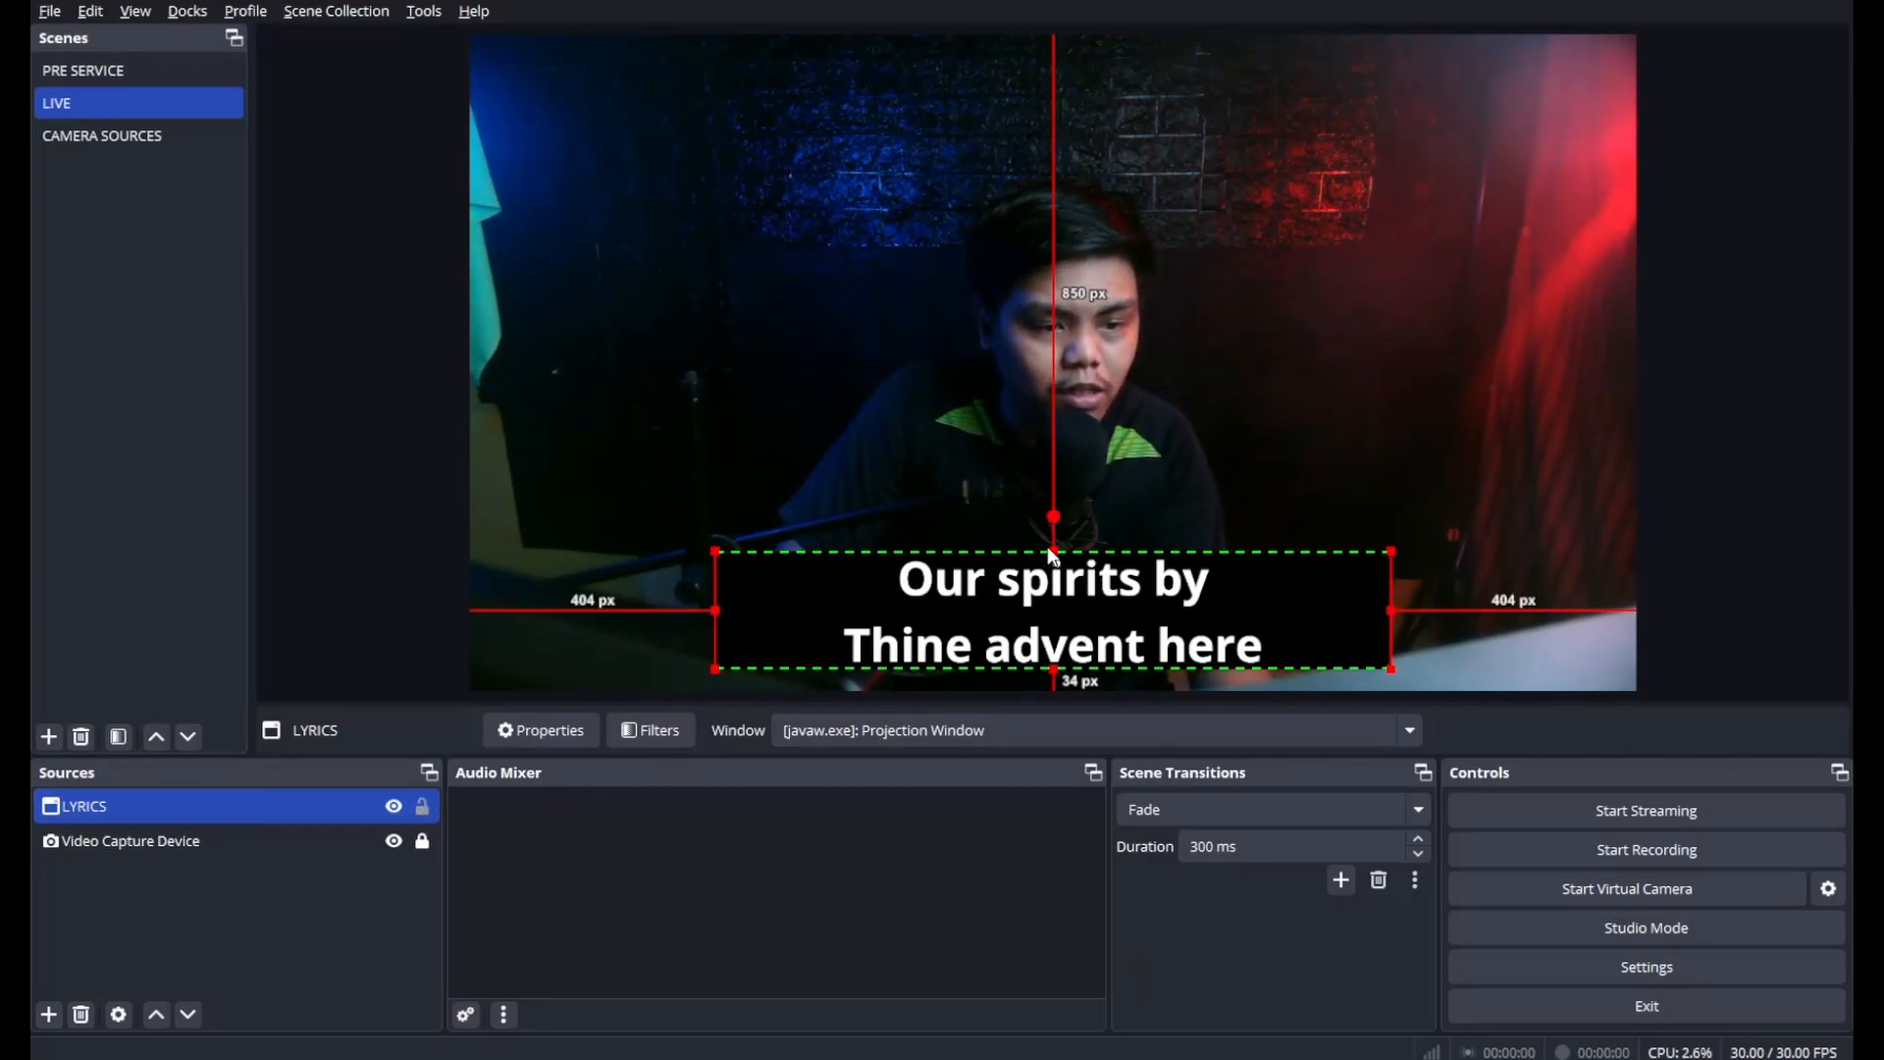
- Extend the LYRICS source's visible area slightly upward and down to the canvas's lower edge, keep it centered, and lock it
left_click_drag(1054, 556, 1054, 534)
left_click_drag(1054, 670, 1055, 694)
left_click_drag(1087, 614, 1077, 619)
left_click(422, 806)
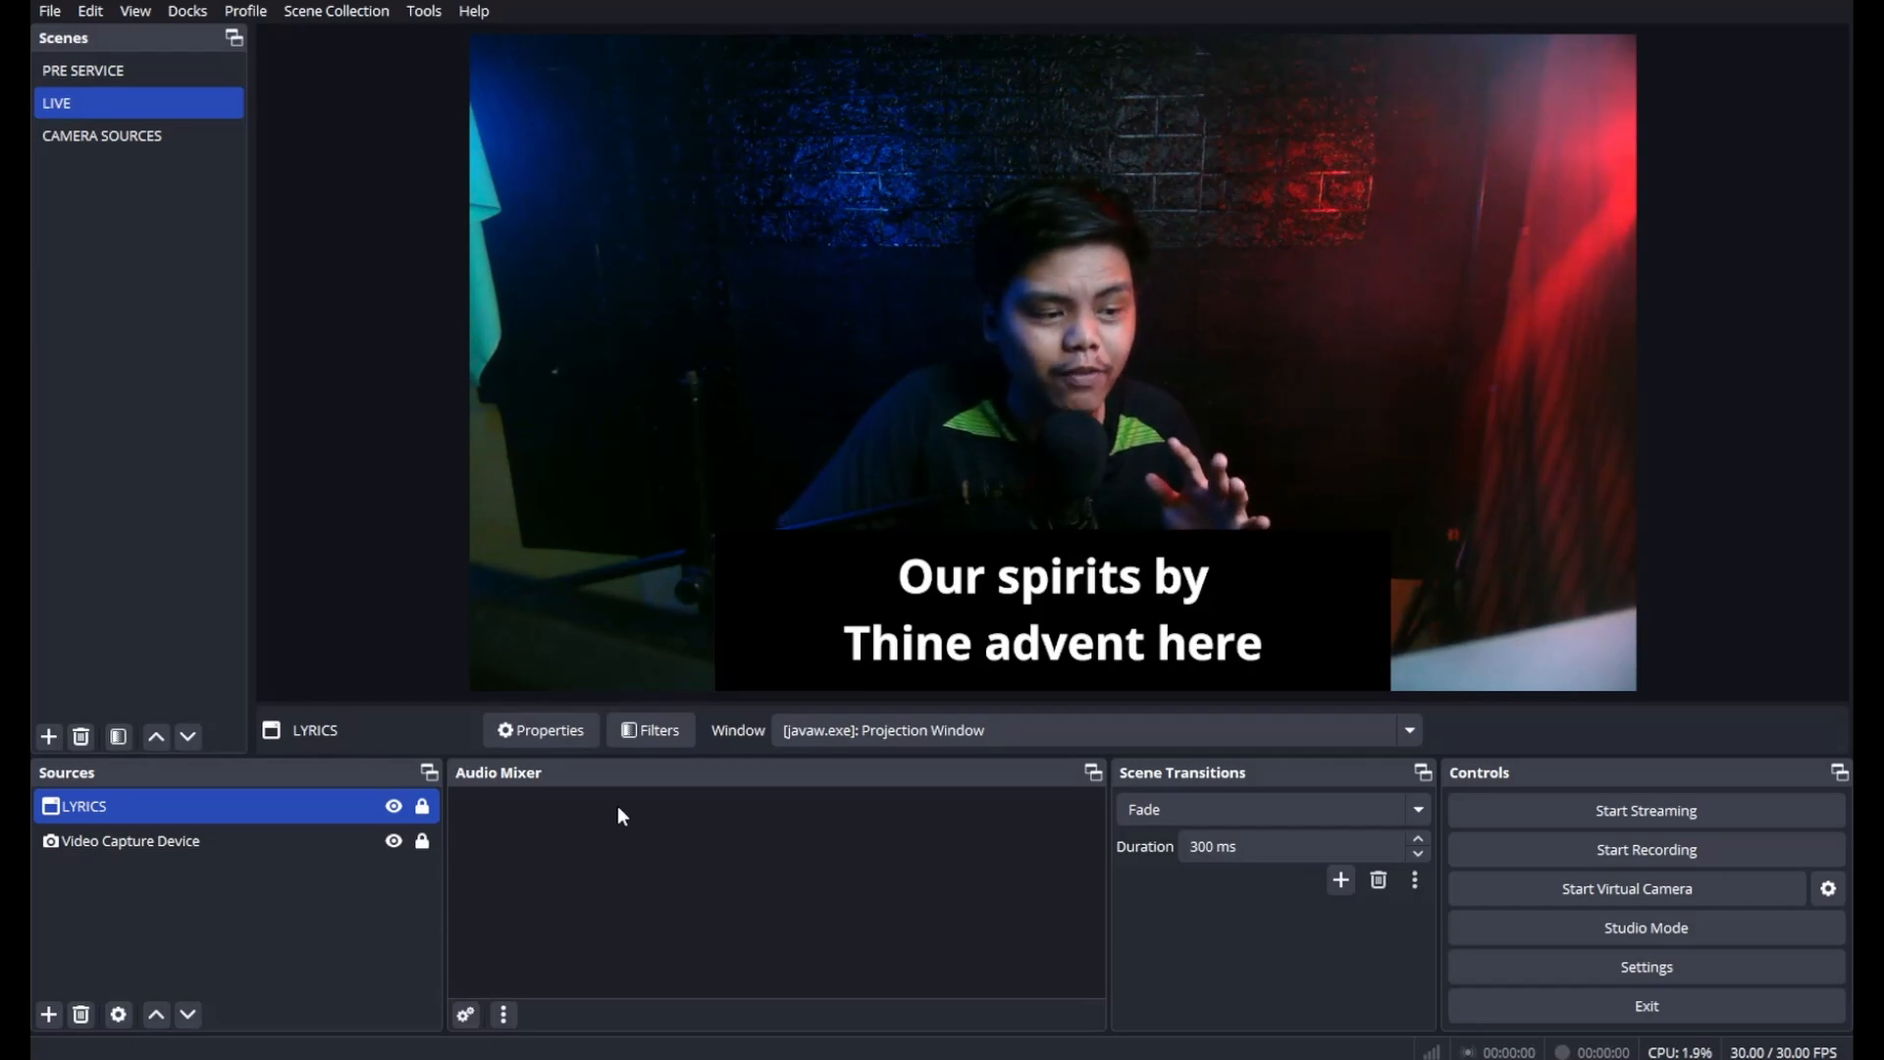
- Set the LYRICS source's blending mode to Add
left_click(193, 834, "ctrl")
left_click(180, 812)
right_click(180, 813)
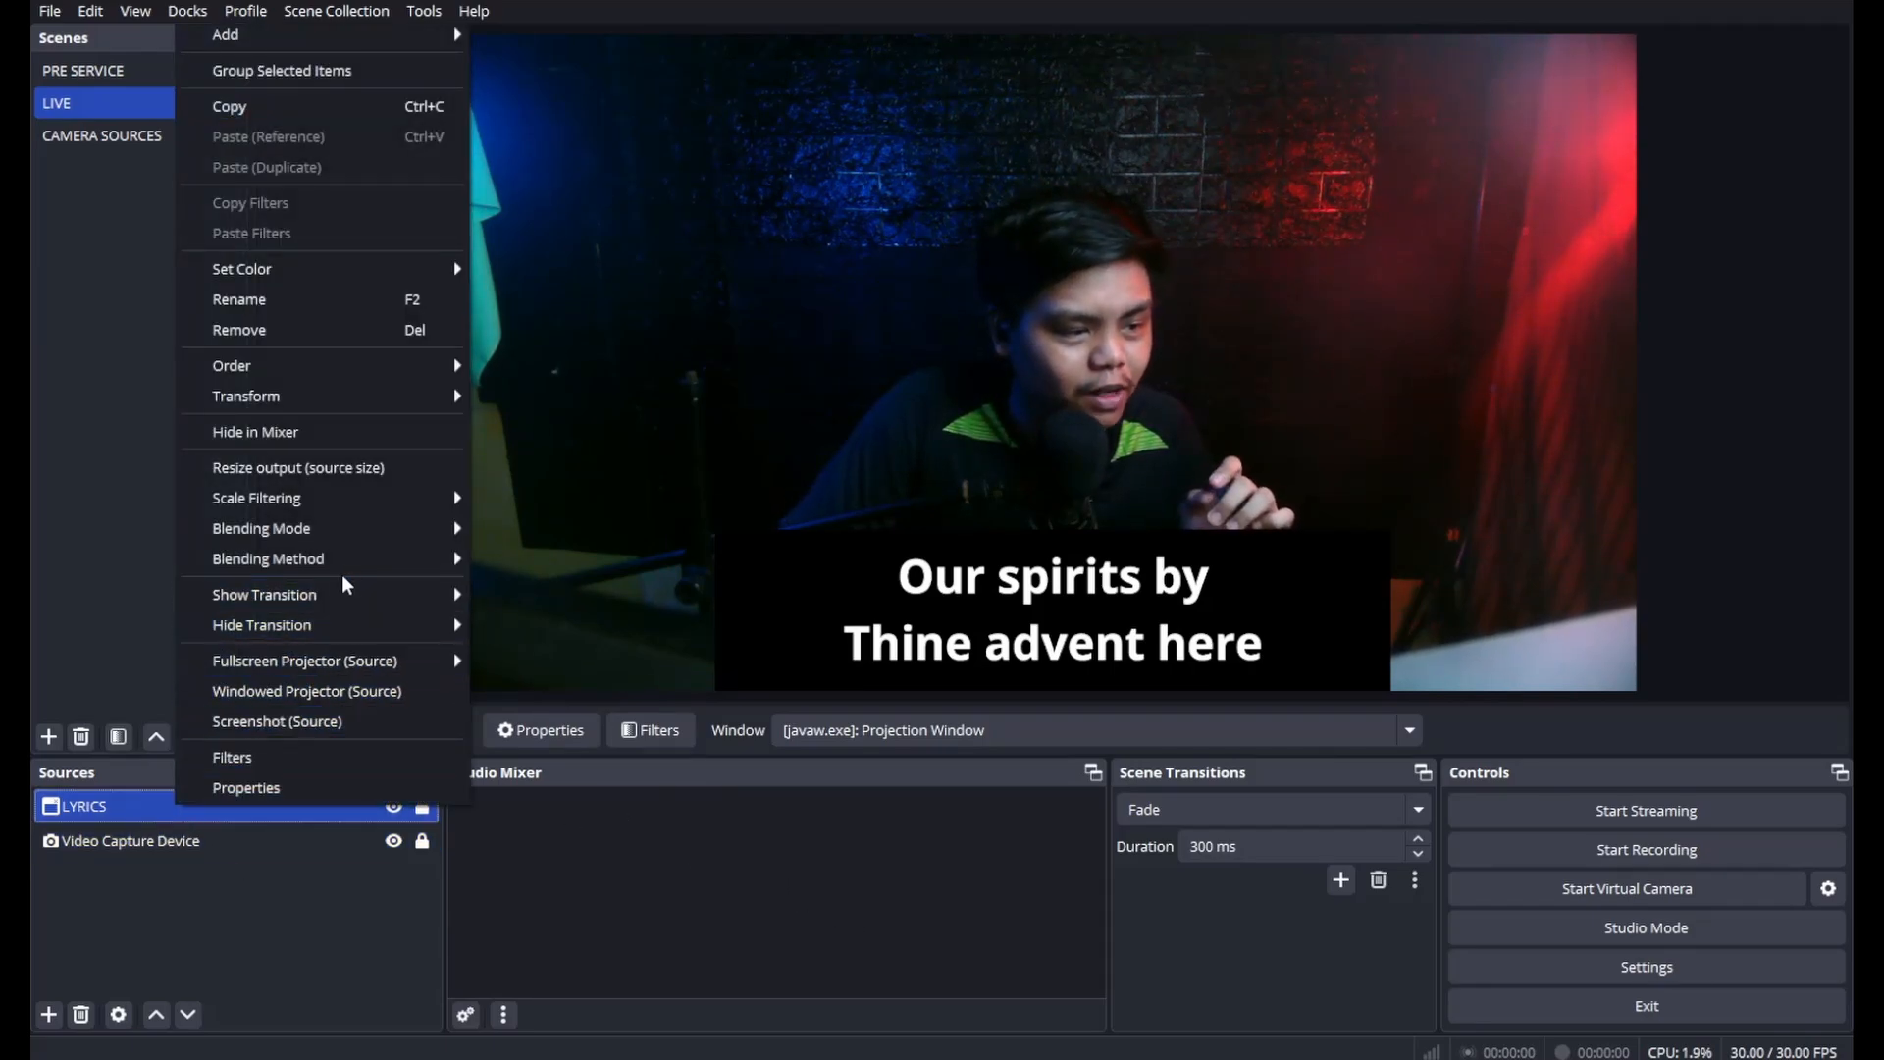
mouse_move(437, 528)
left_click(521, 556)
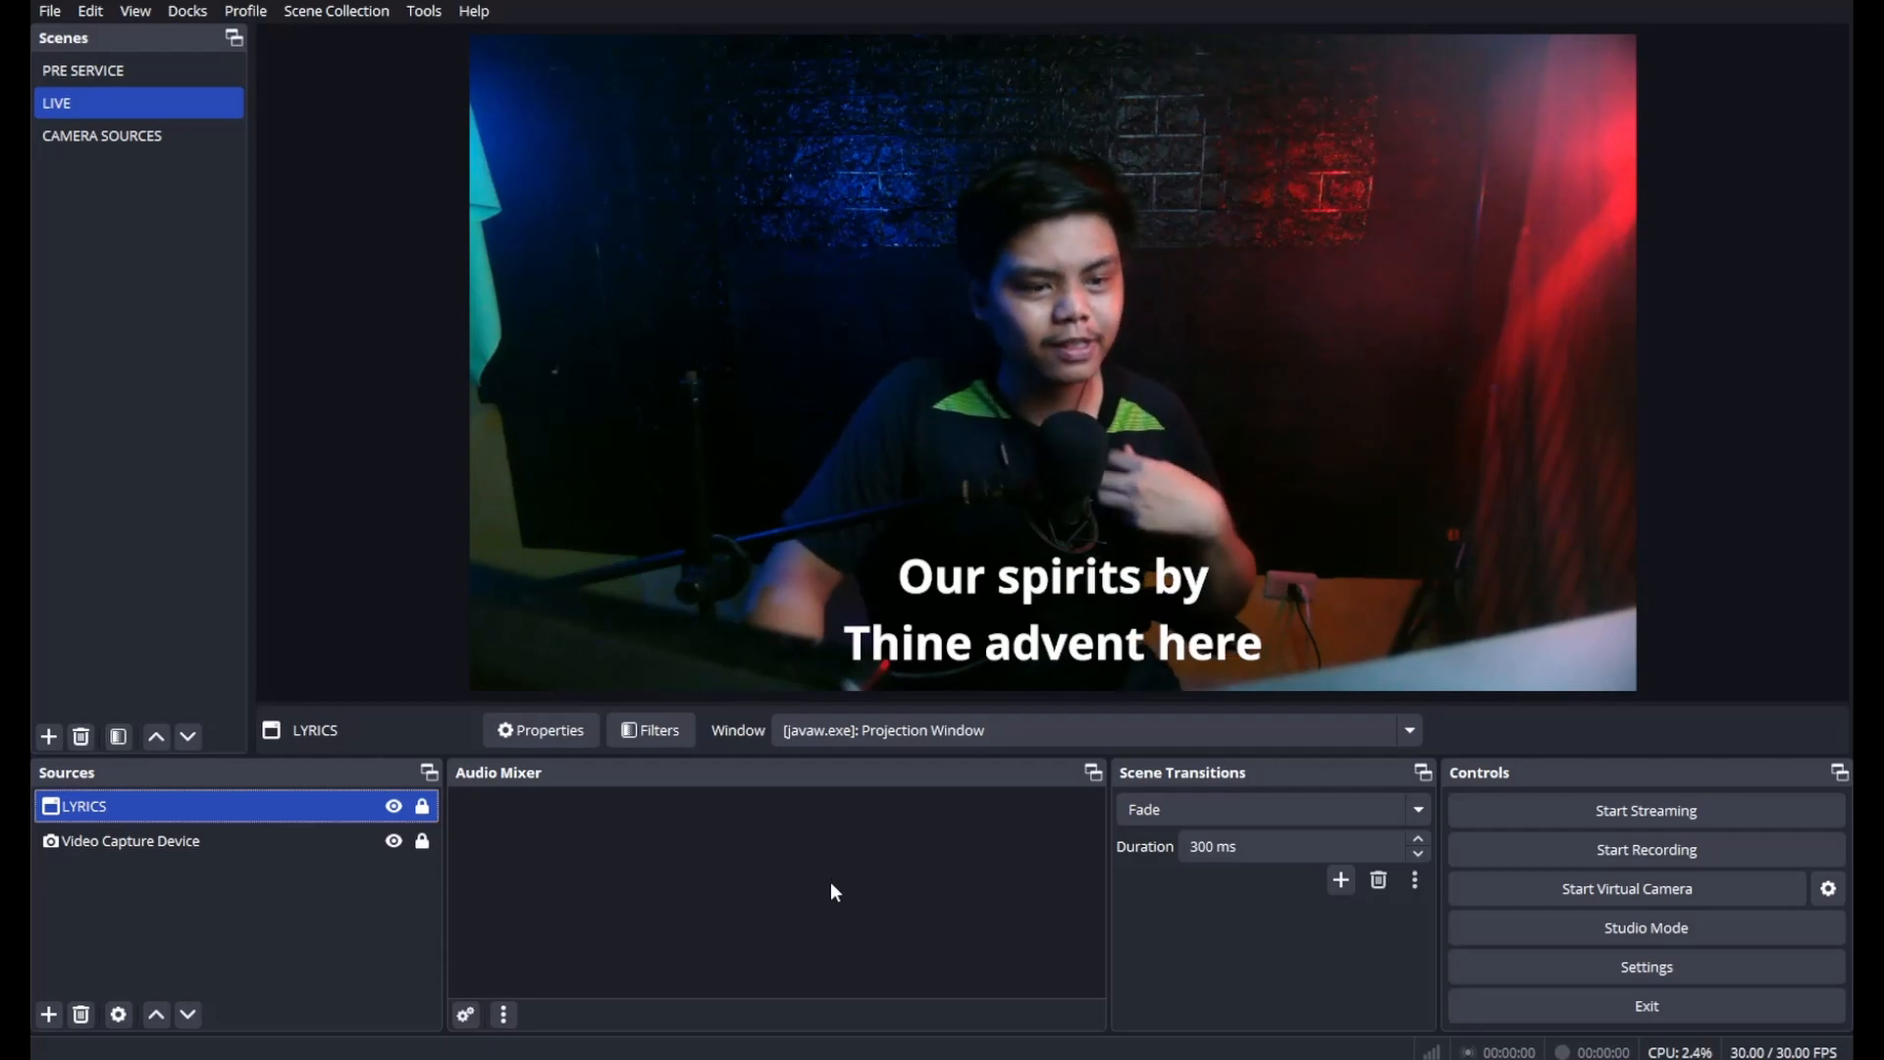
- Hide the LYRICS source and create a new Display Capture source named LYRICS 2 in the LIVE scene
left_click(394, 806)
left_click(49, 1014)
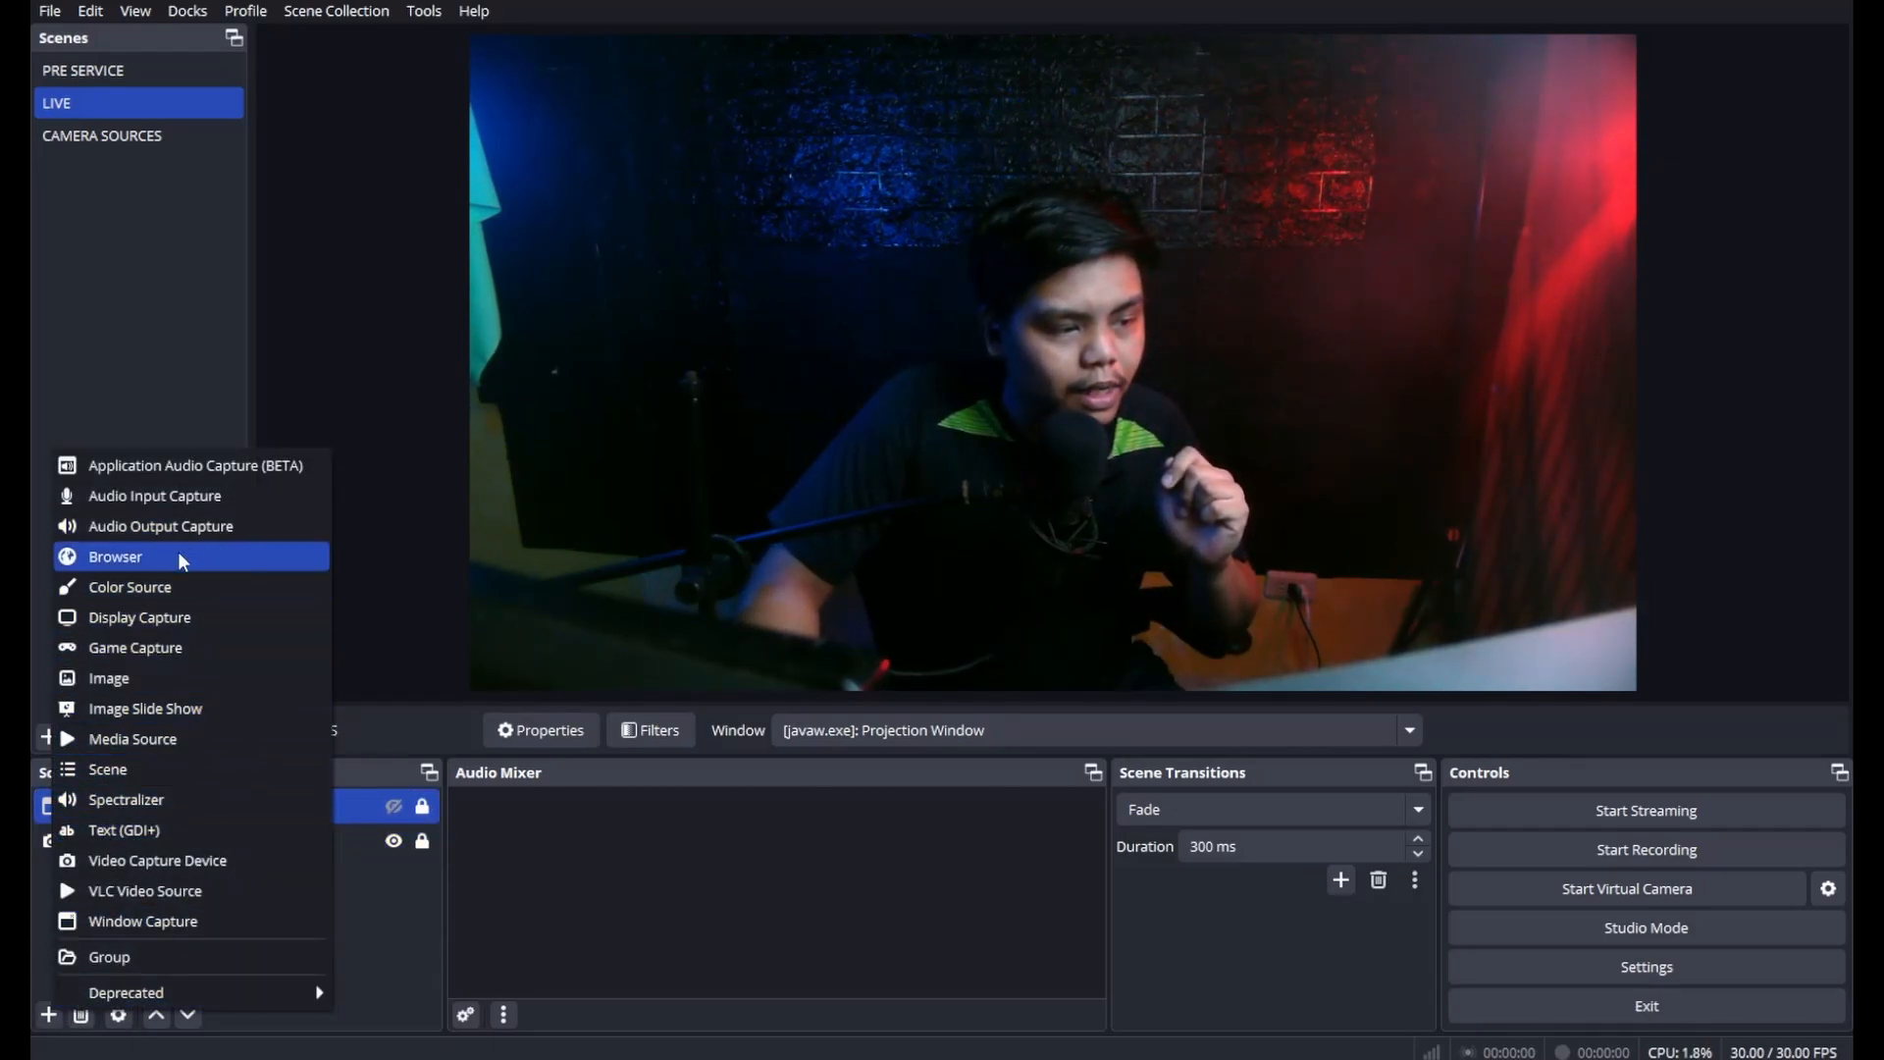
left_click(182, 616)
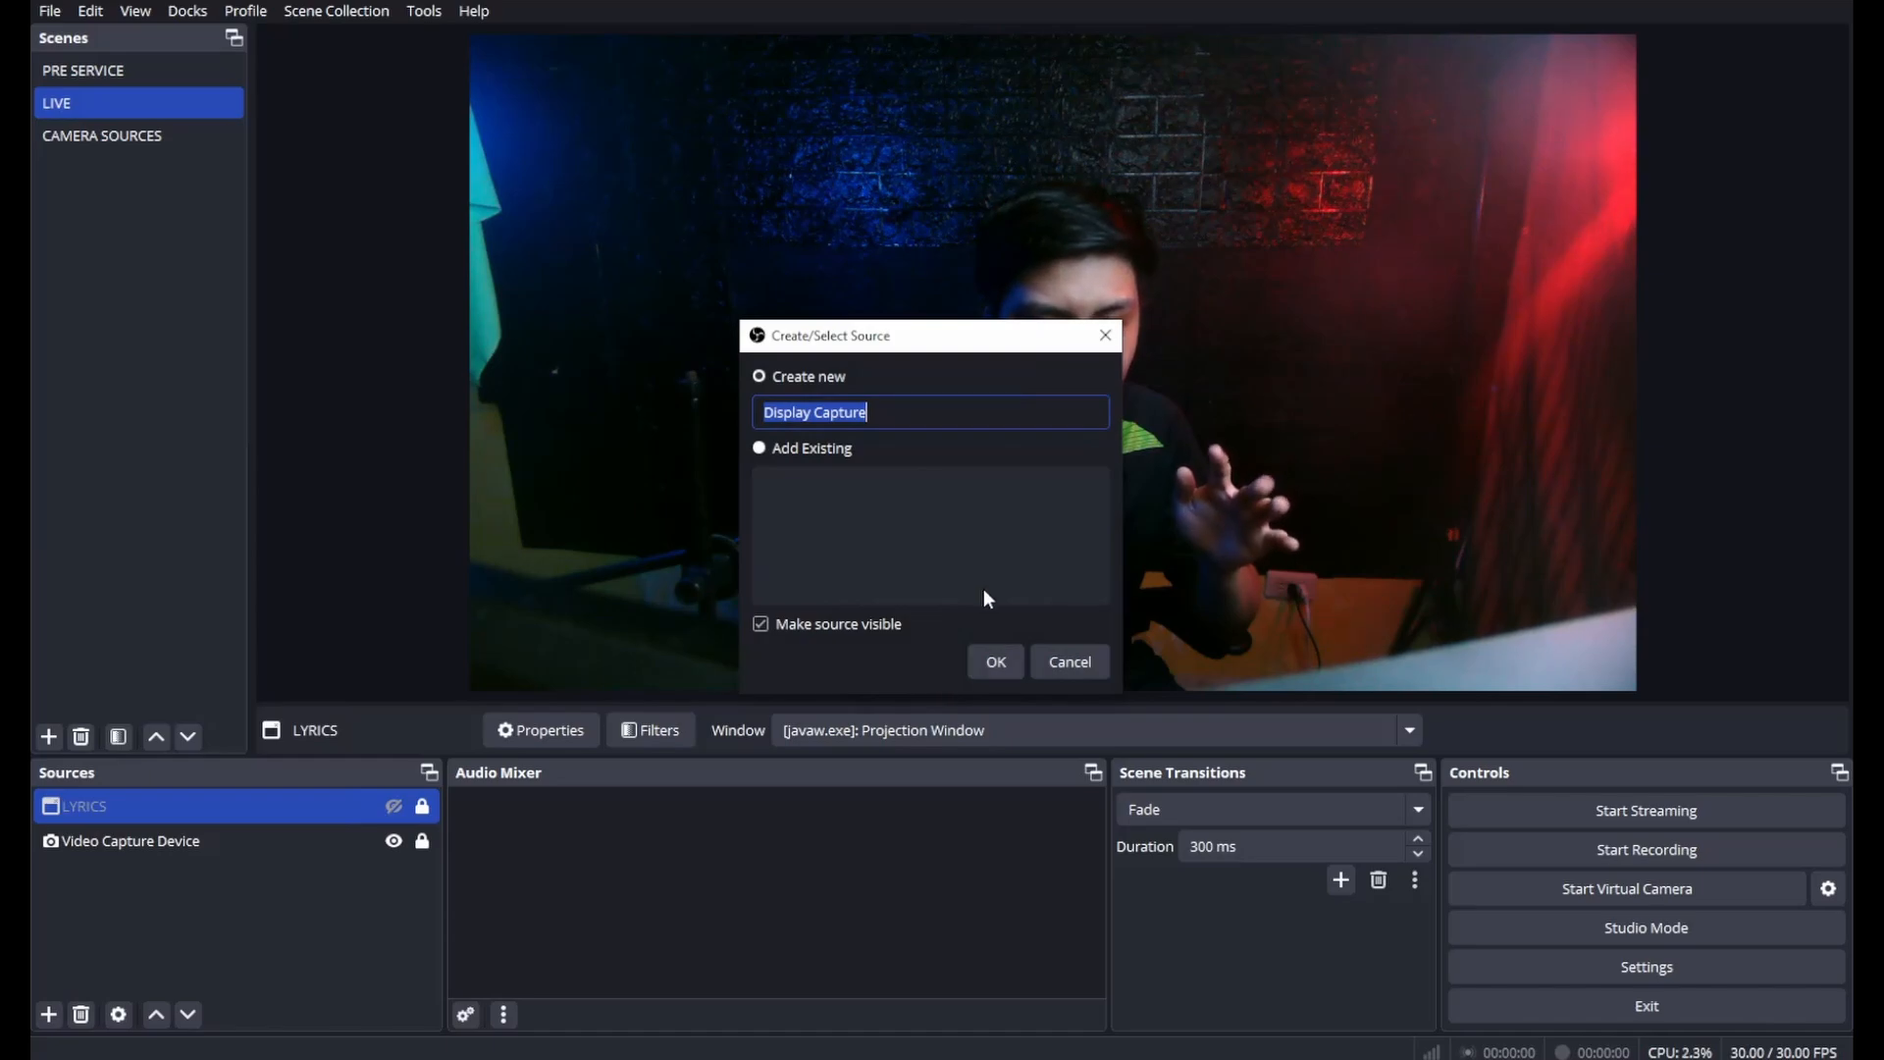
type("lyric")
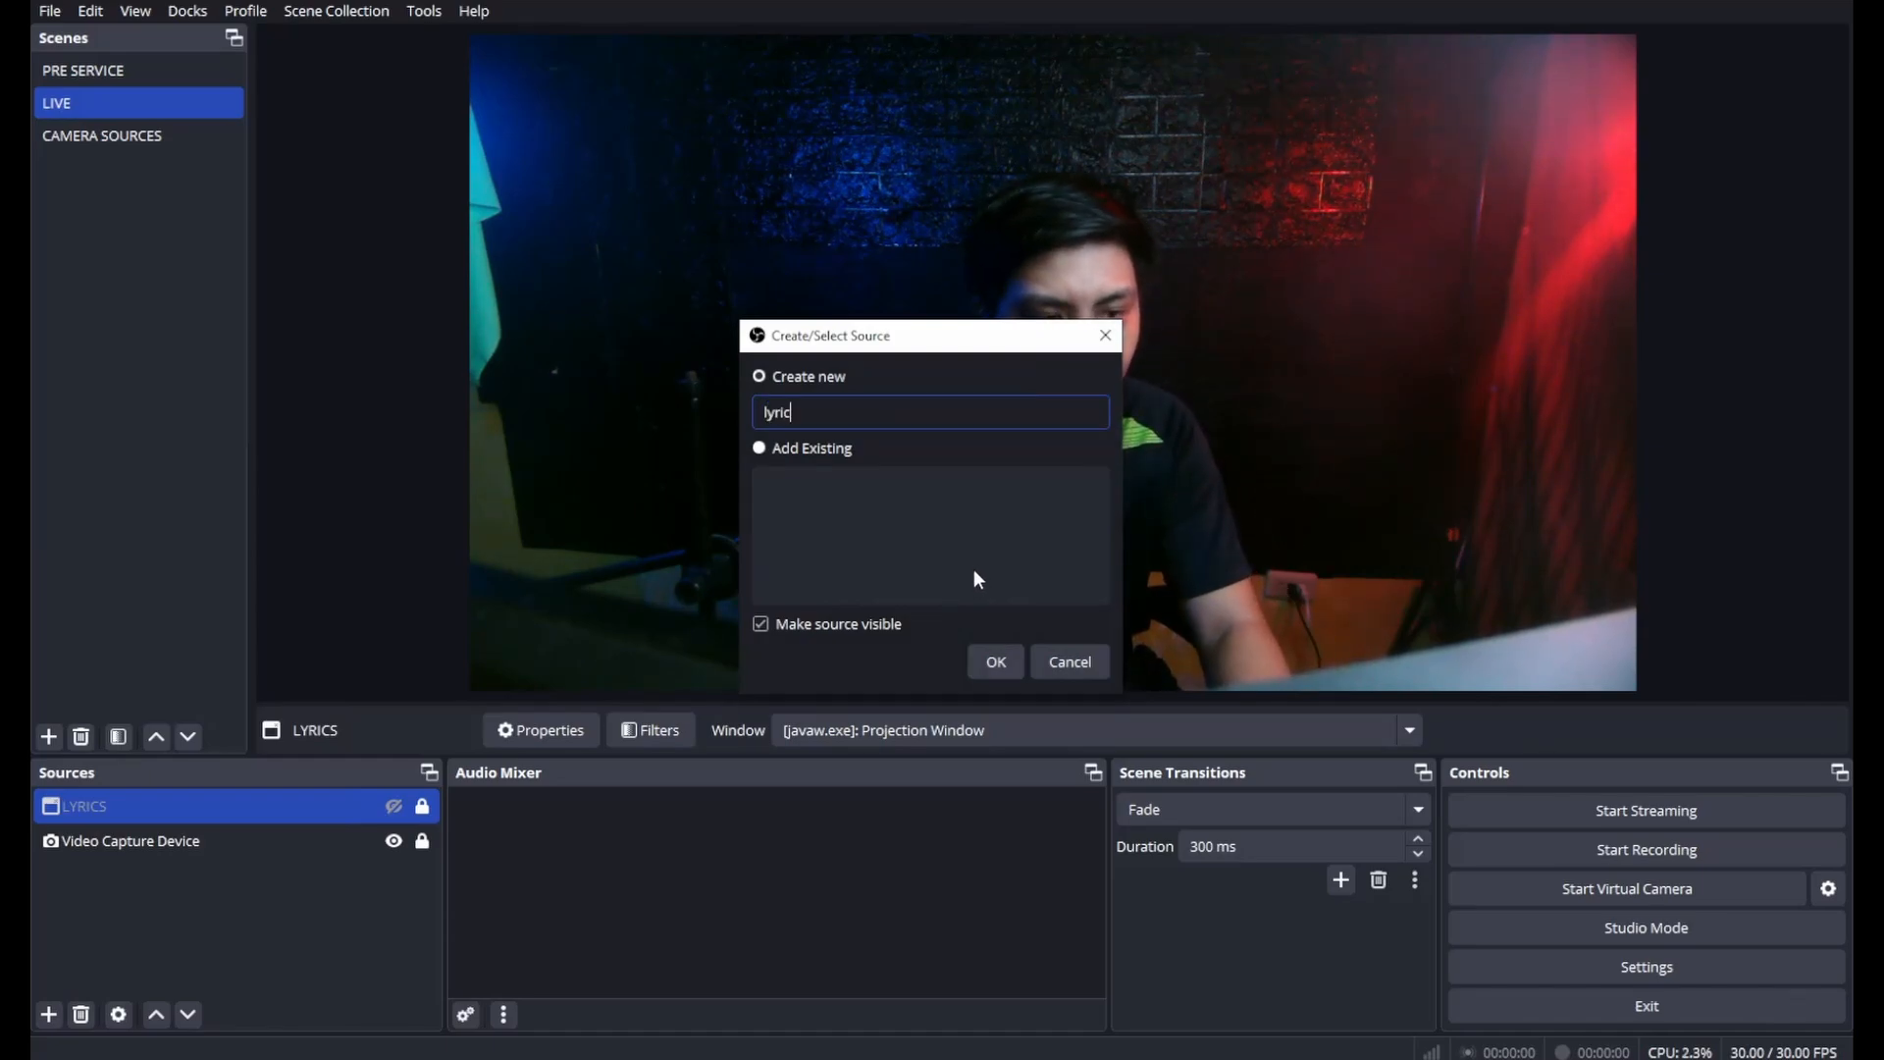
key("BackSpace")
key("BackSpace")
key("BackSpace")
key("BackSpace")
key("BackSpace")
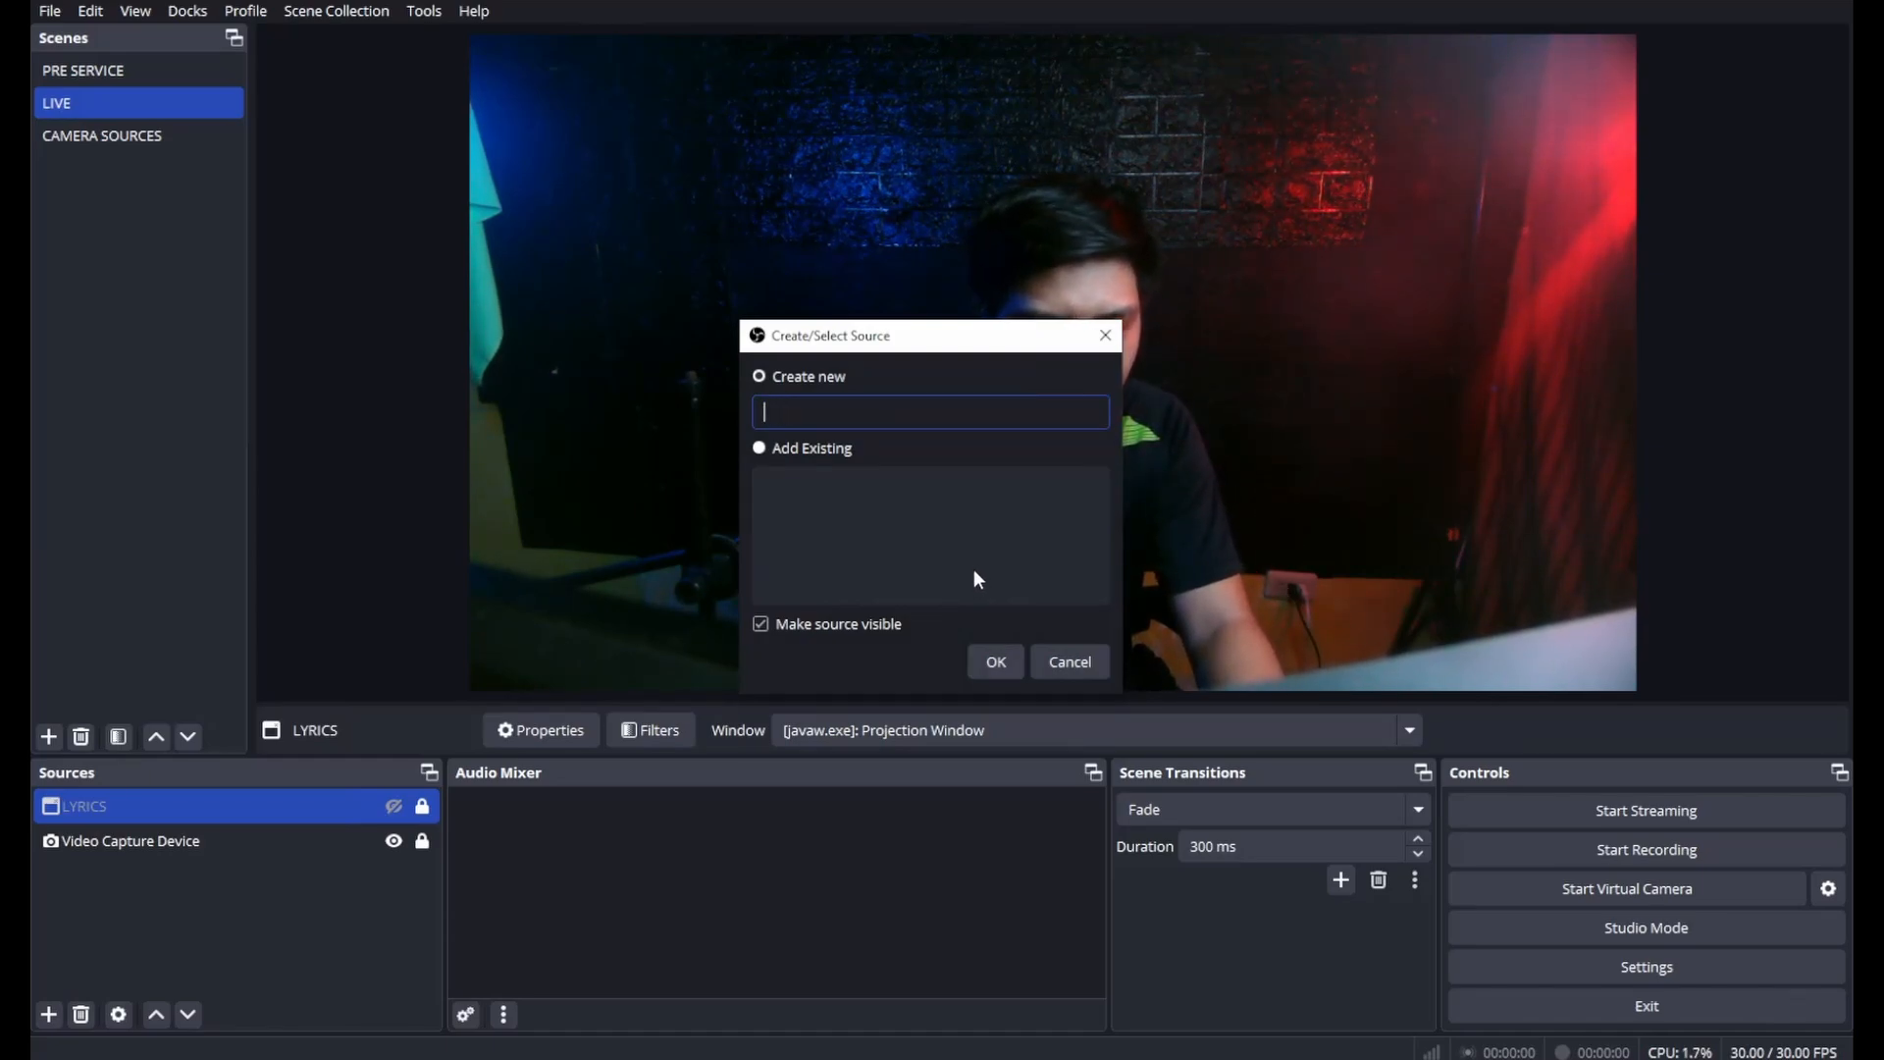
type("LYRICS 2")
key("Return")
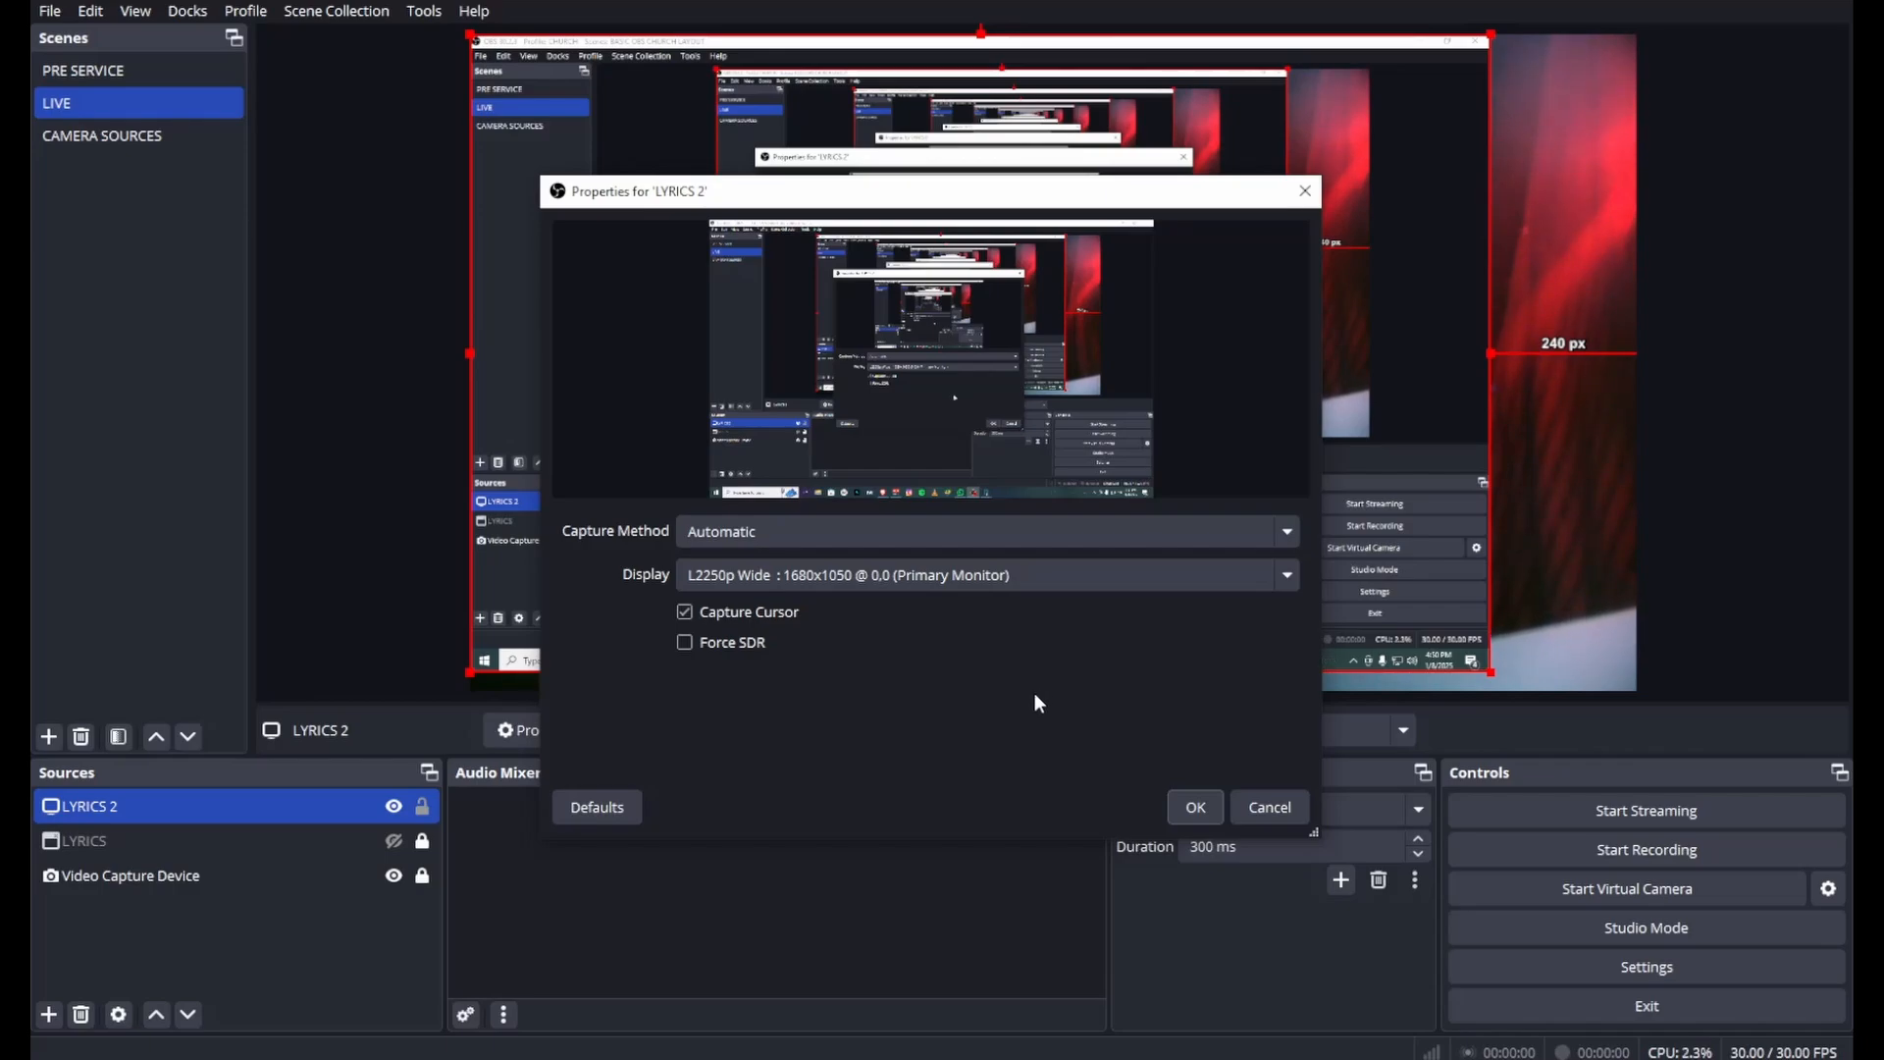
- Set LYRICS 2 to capture the display "HDMI TO USB: 1920x1080 @ 1680,-35"
left_click(923, 579)
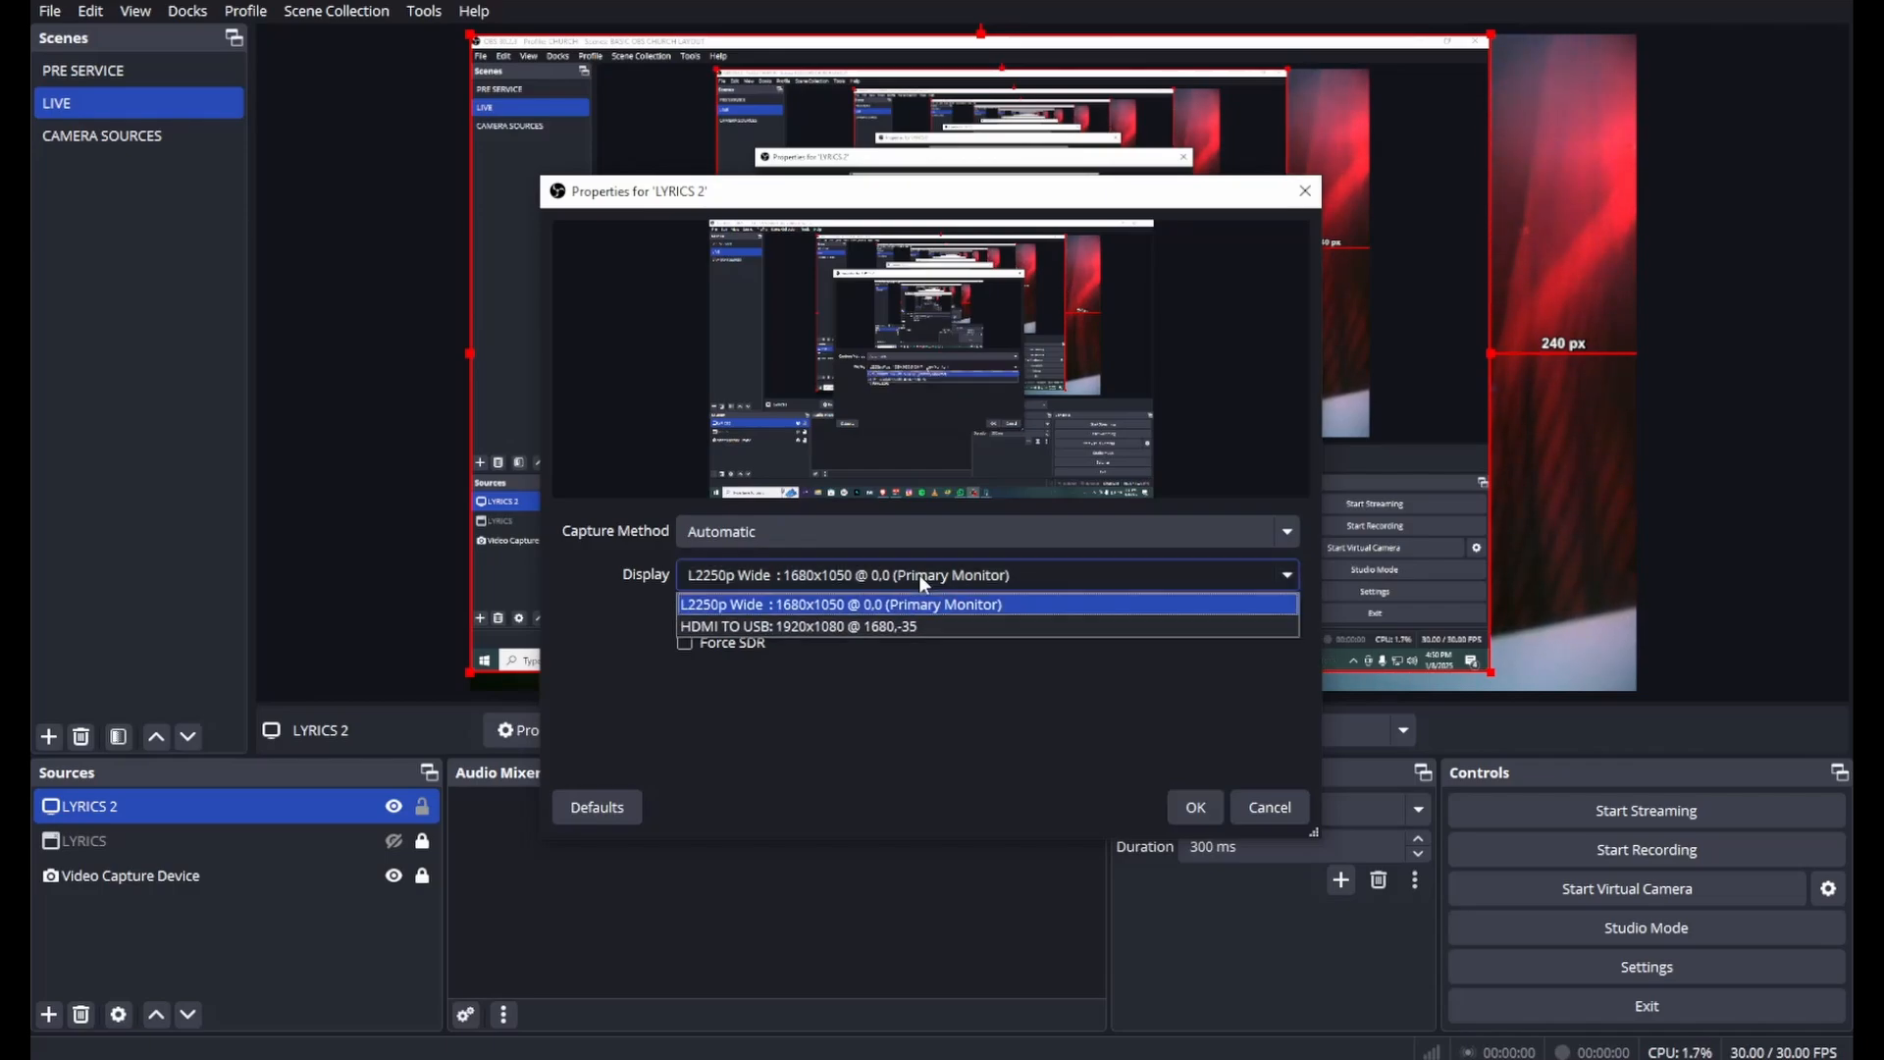
left_click(899, 626)
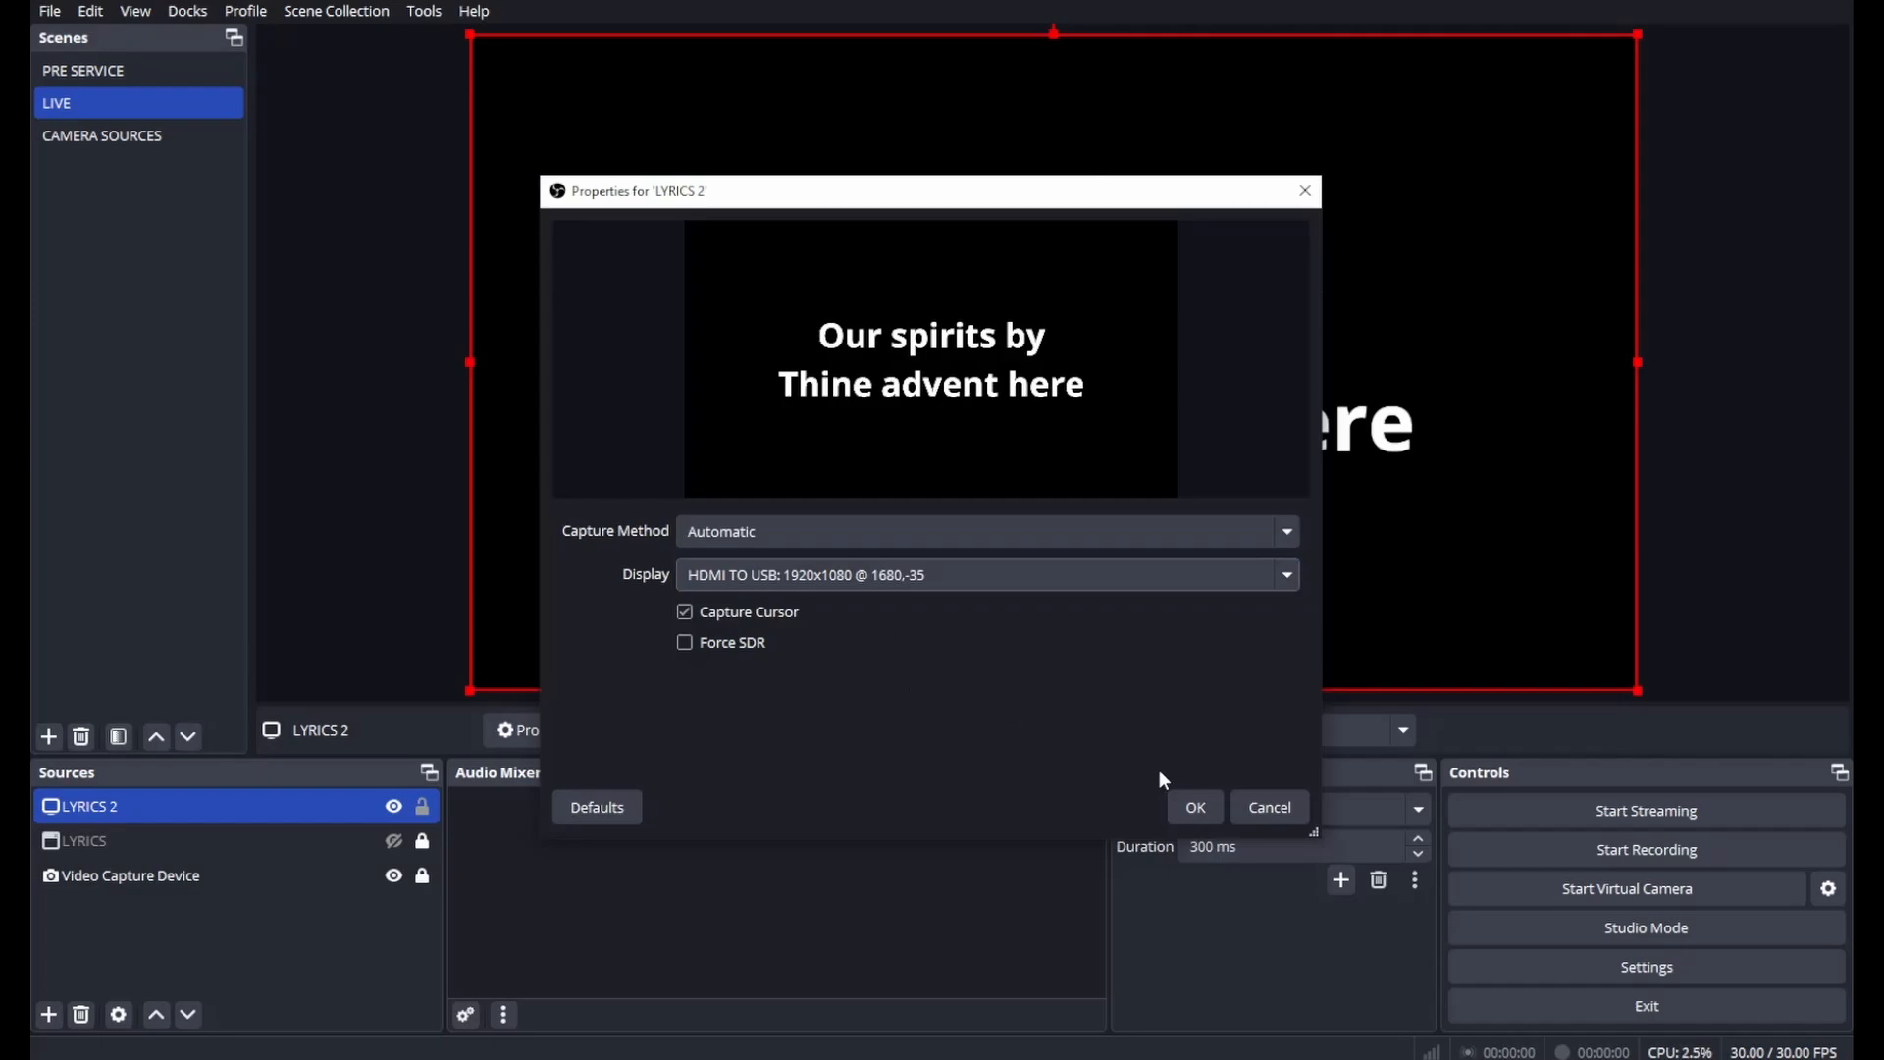
left_click(1192, 804)
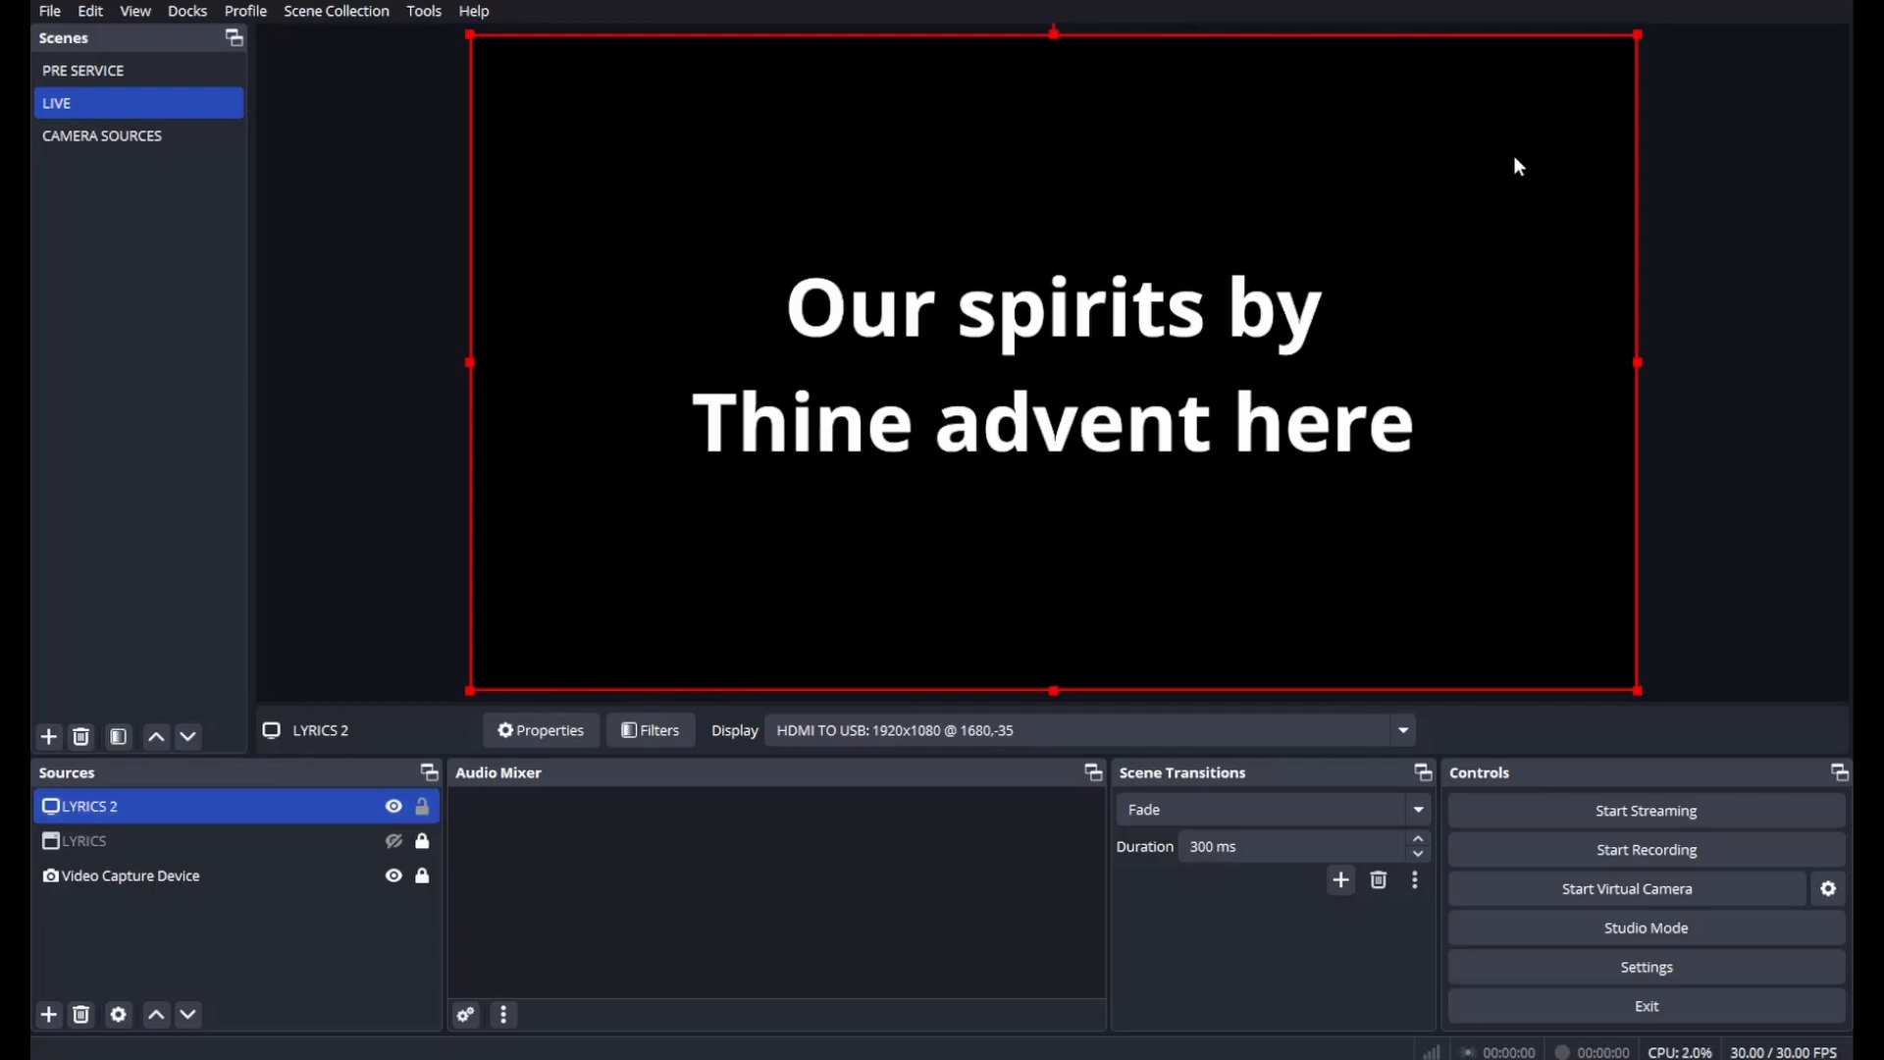
- Shrink the LYRICS 2 source to about 940 px wide and move it near the horizontal middle along the canvas's lower edge
left_click_drag(1634, 32, 1039, 434)
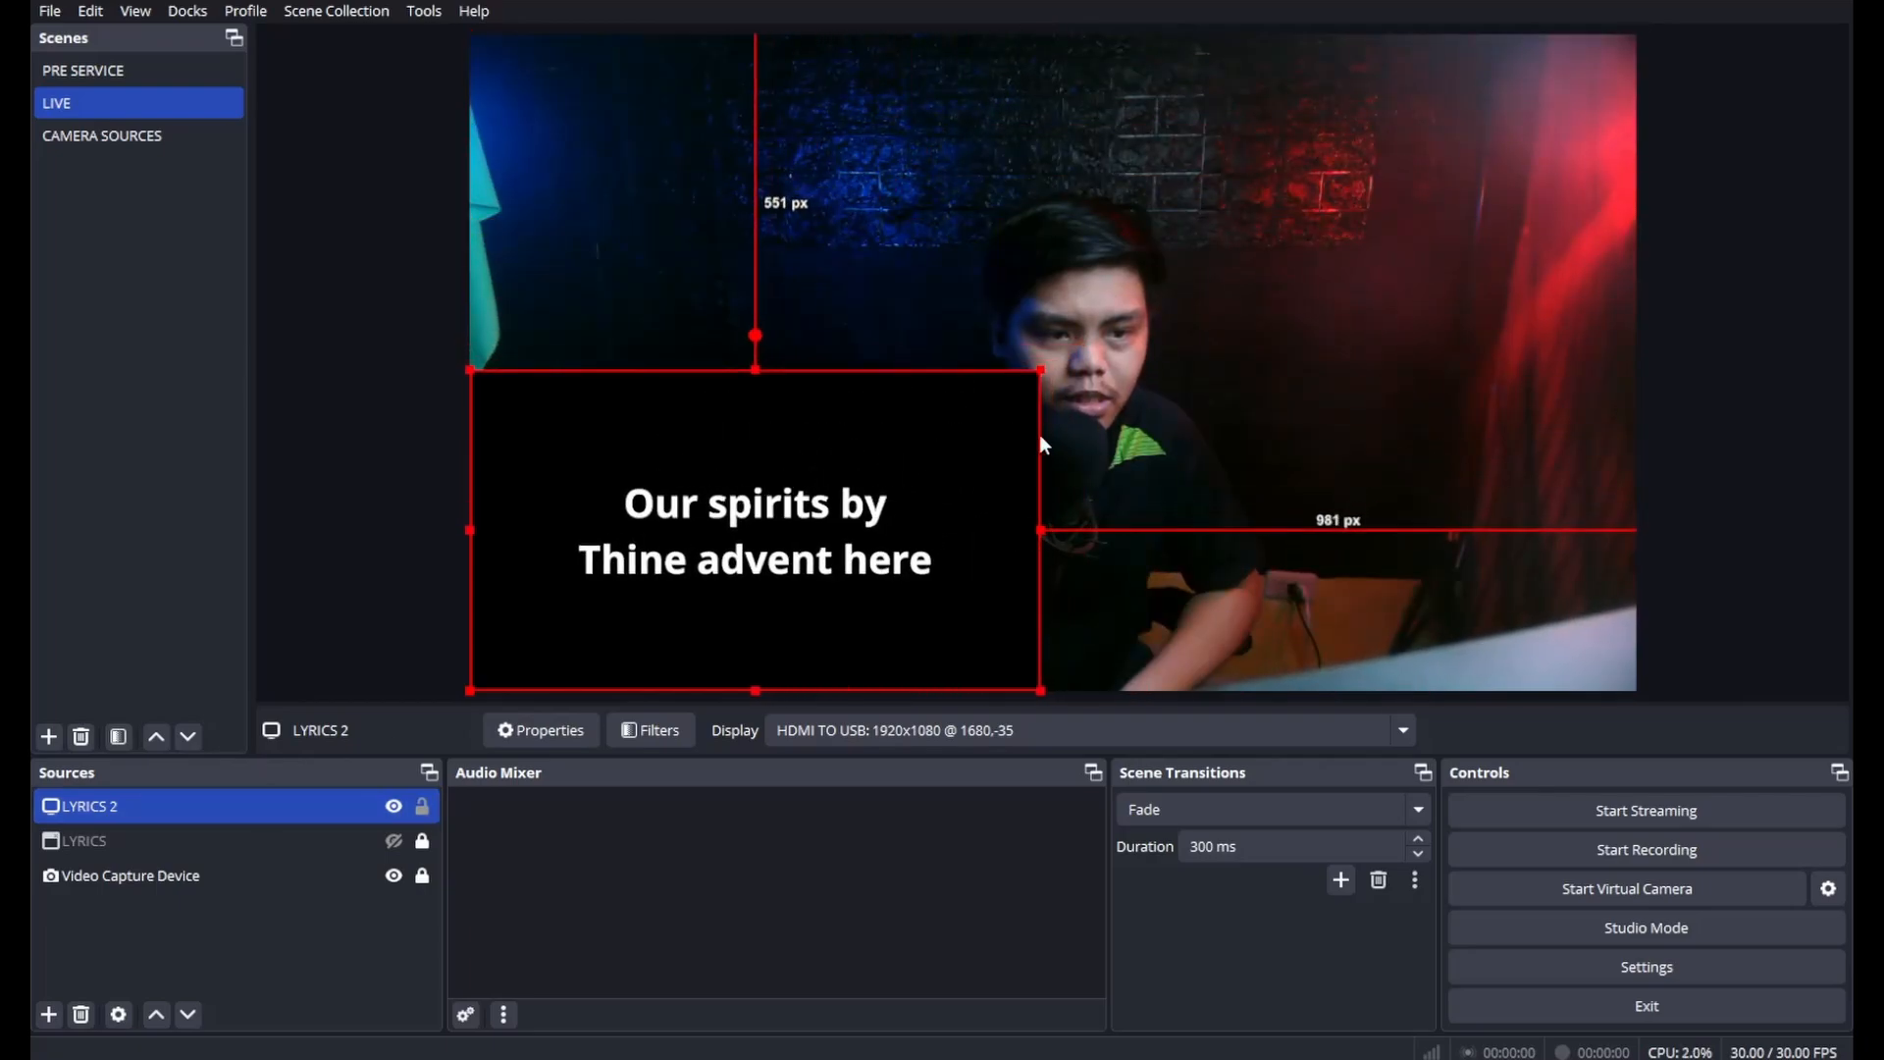
left_click_drag(899, 493, 1209, 493)
right_click(1066, 497)
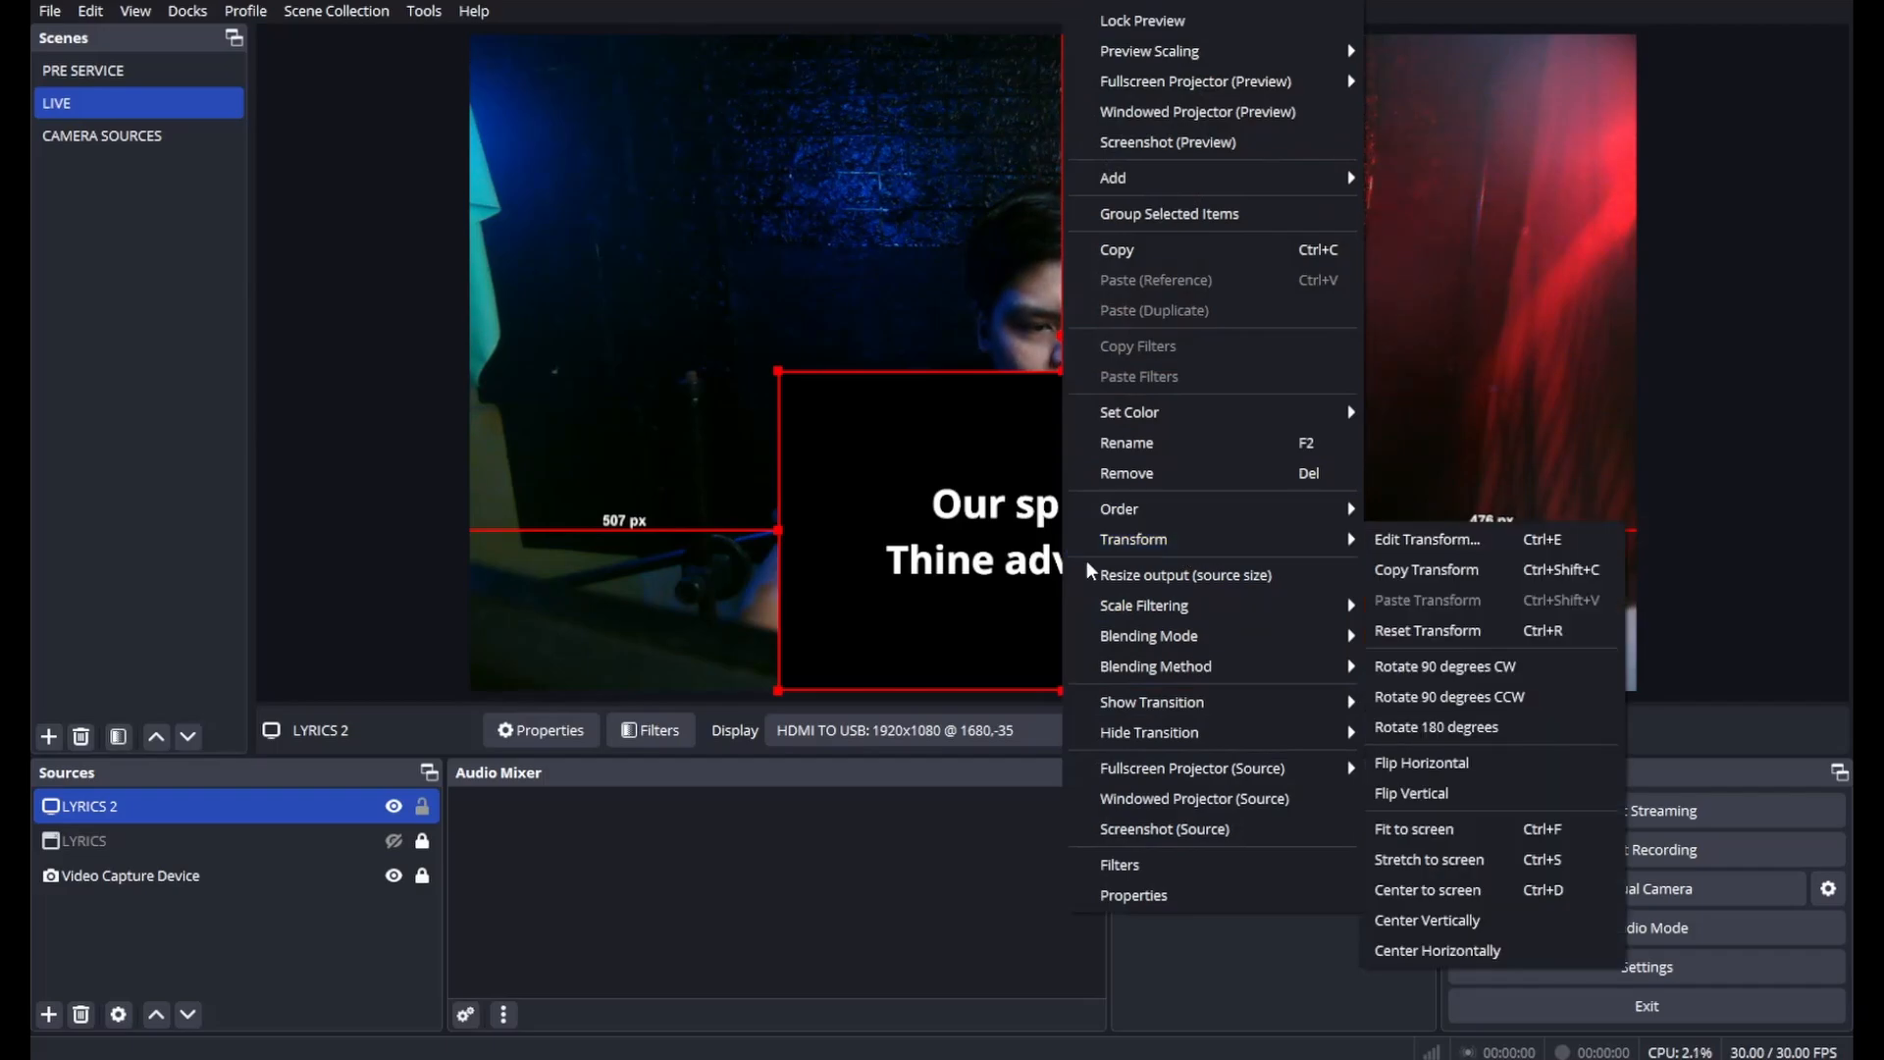
left_click(1066, 427)
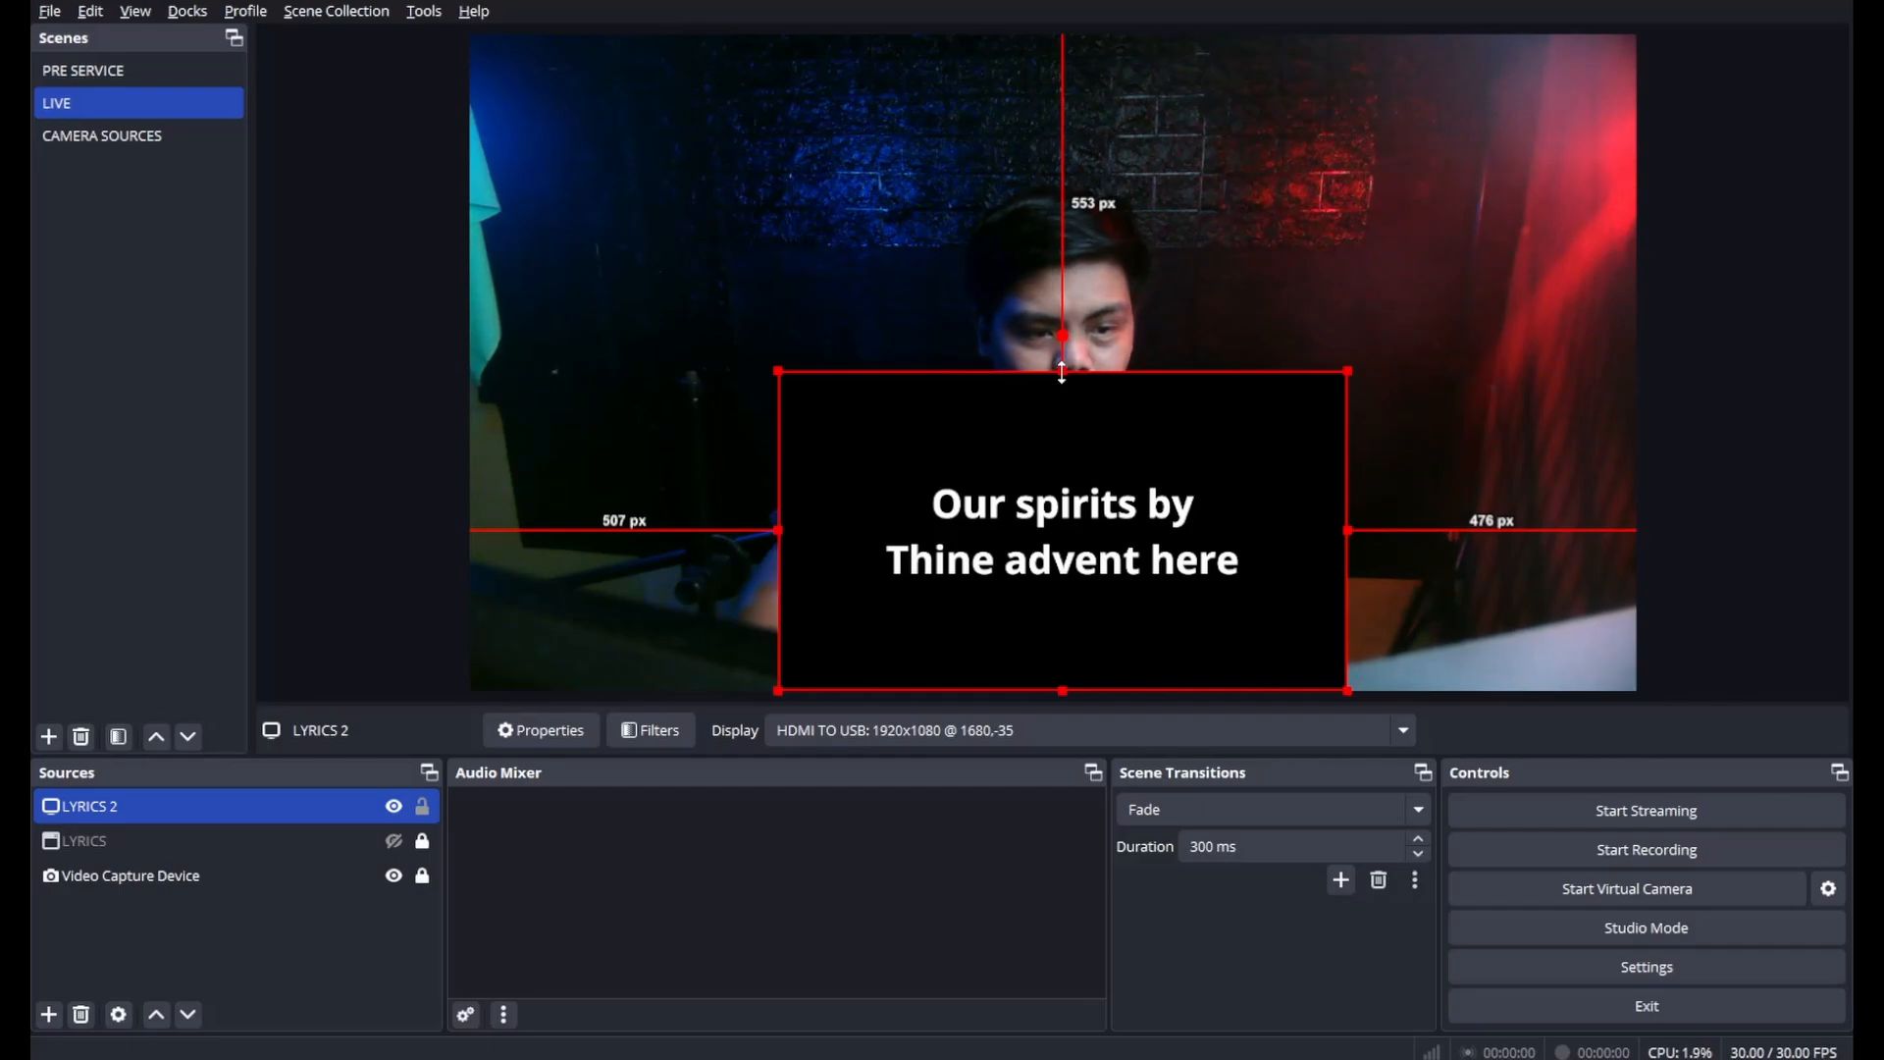
- Crop LYRICS 2 closely above and below its text and move it down to the canvas's lower edge
left_click_drag(1062, 371, 1051, 465)
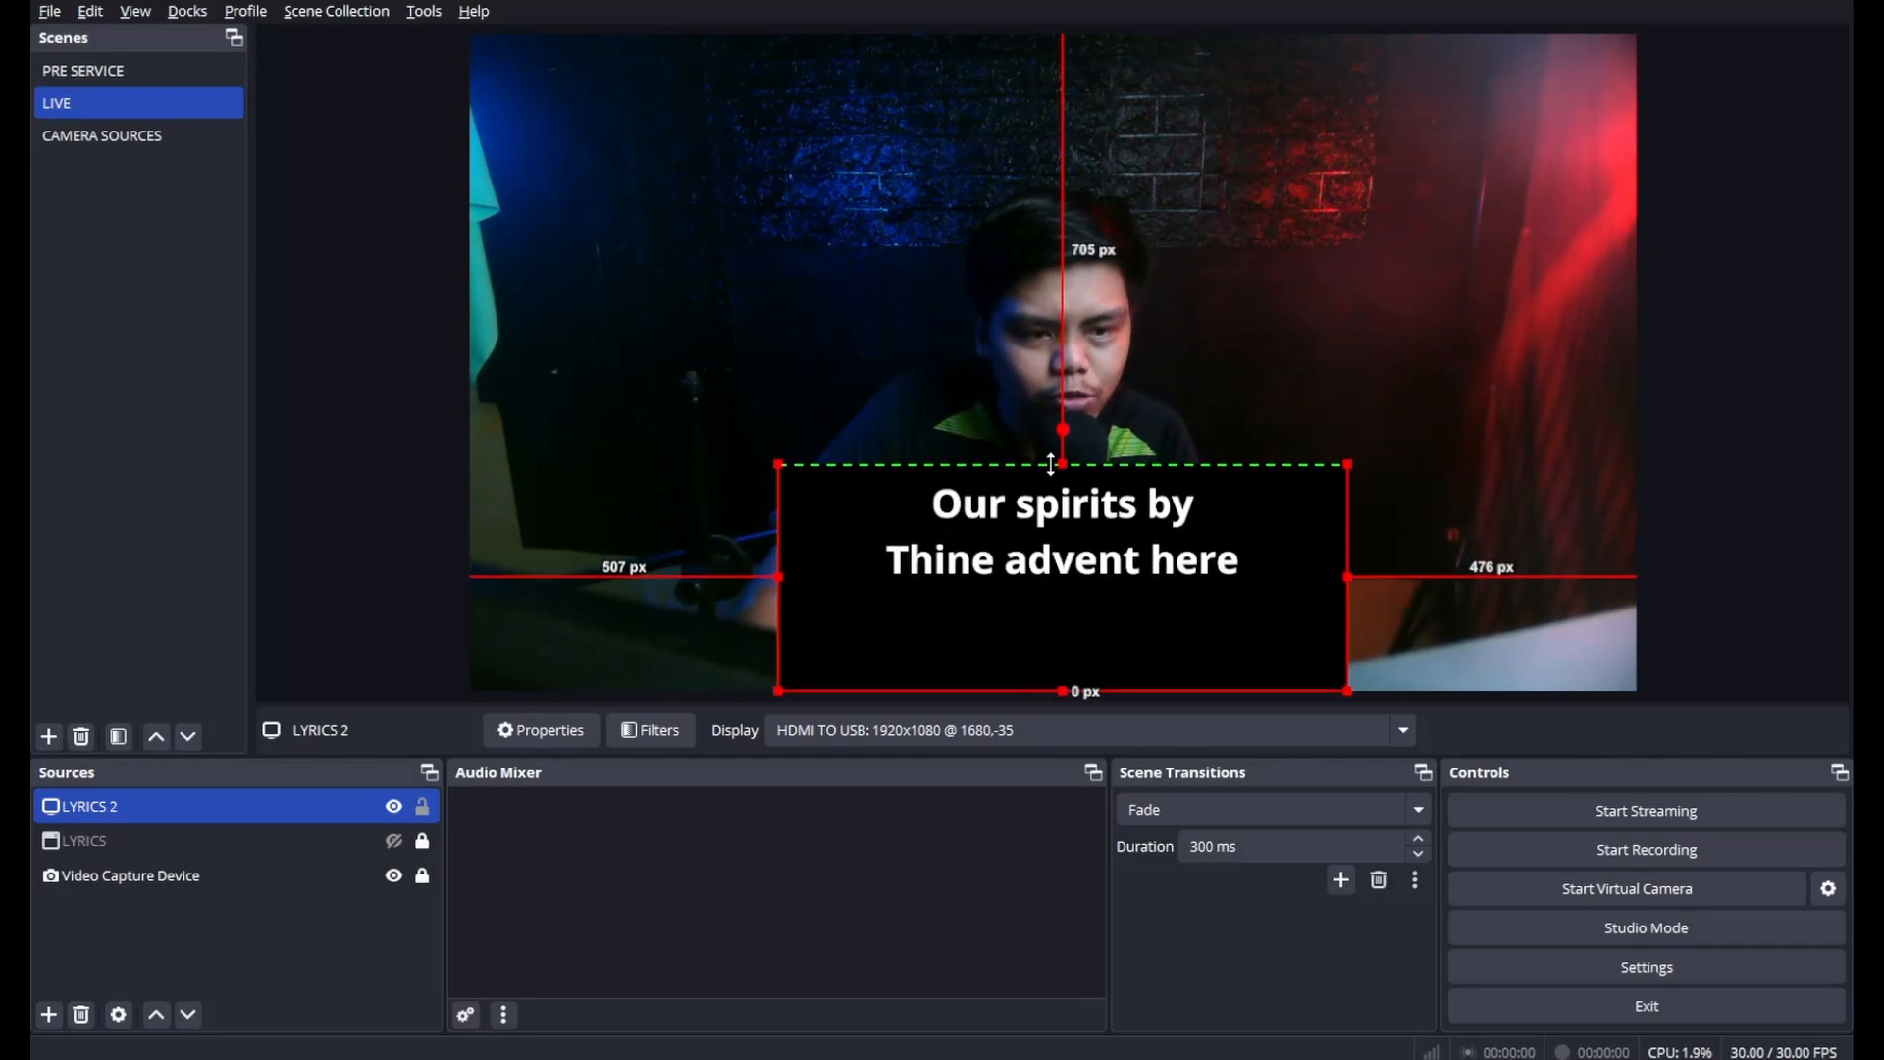
left_click_drag(1064, 688, 1081, 601)
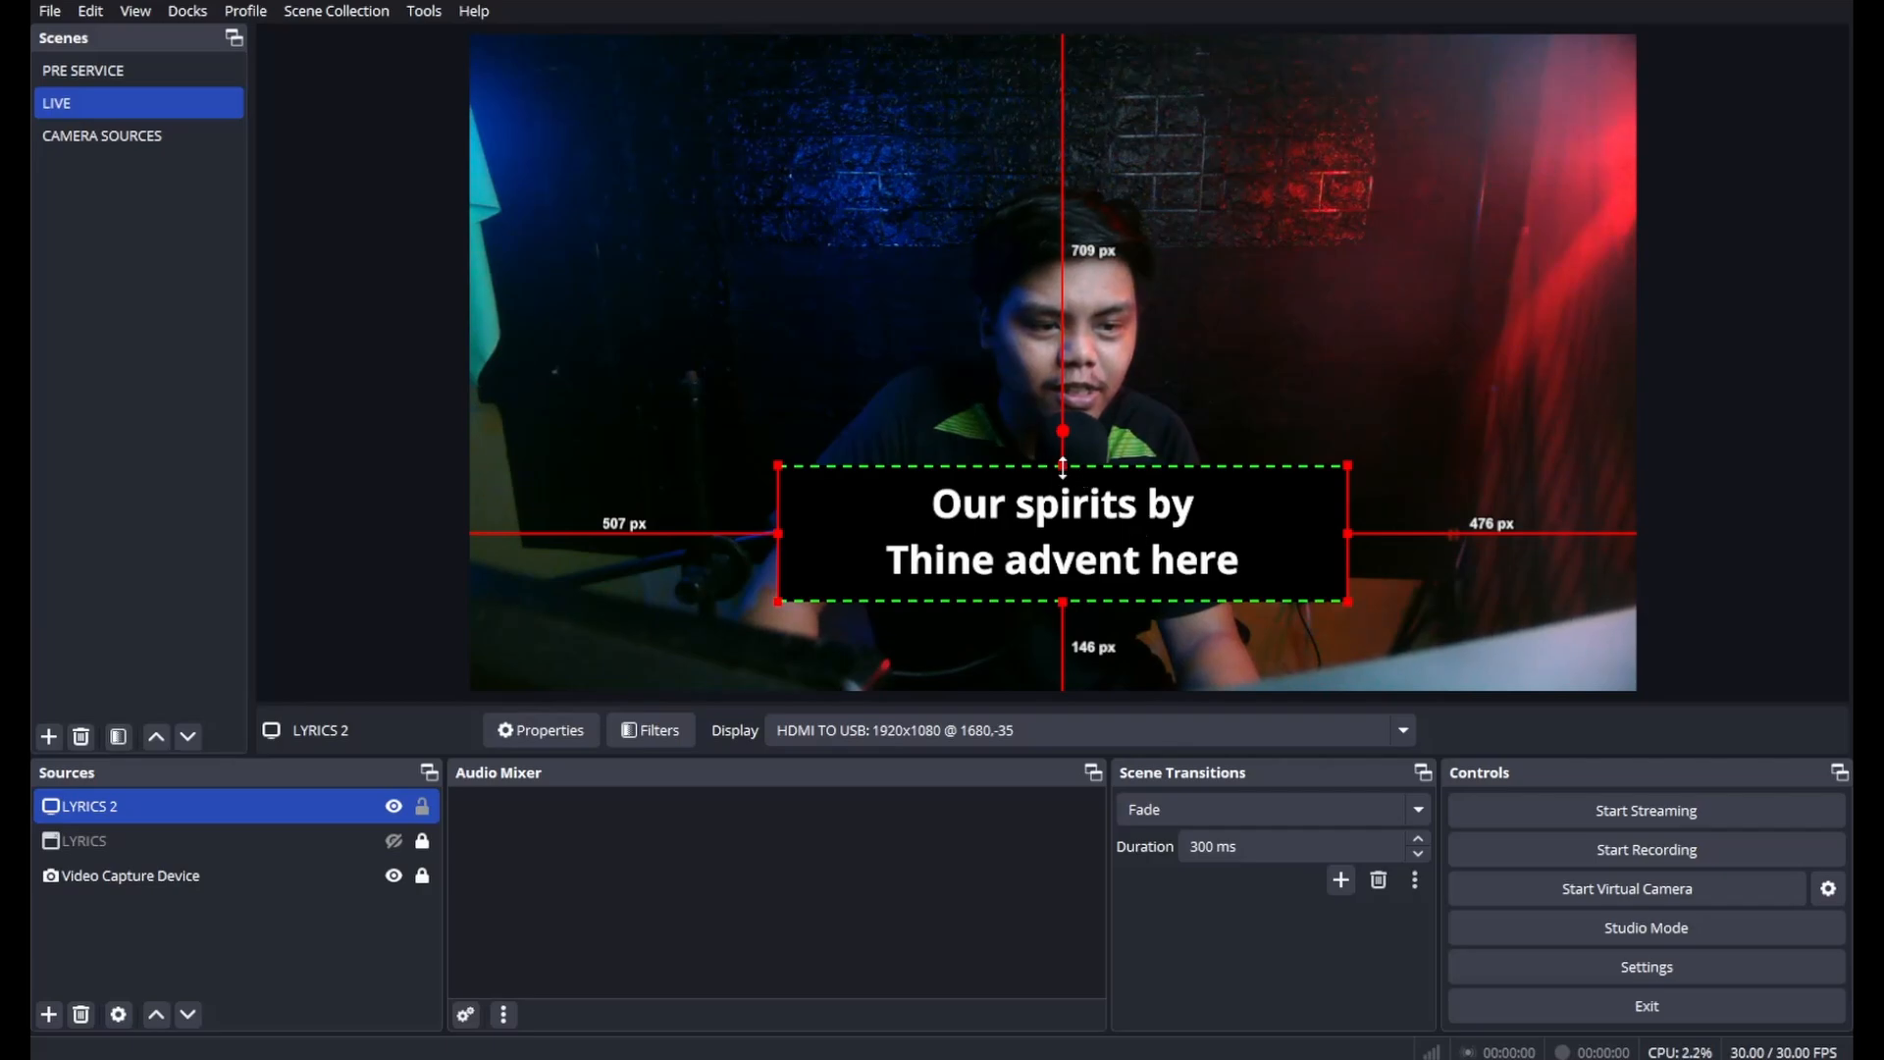
left_click_drag(1080, 468, 1081, 592)
- Center the LYRICS 2 source horizontally on the canvas and lock it
right_click(1003, 592)
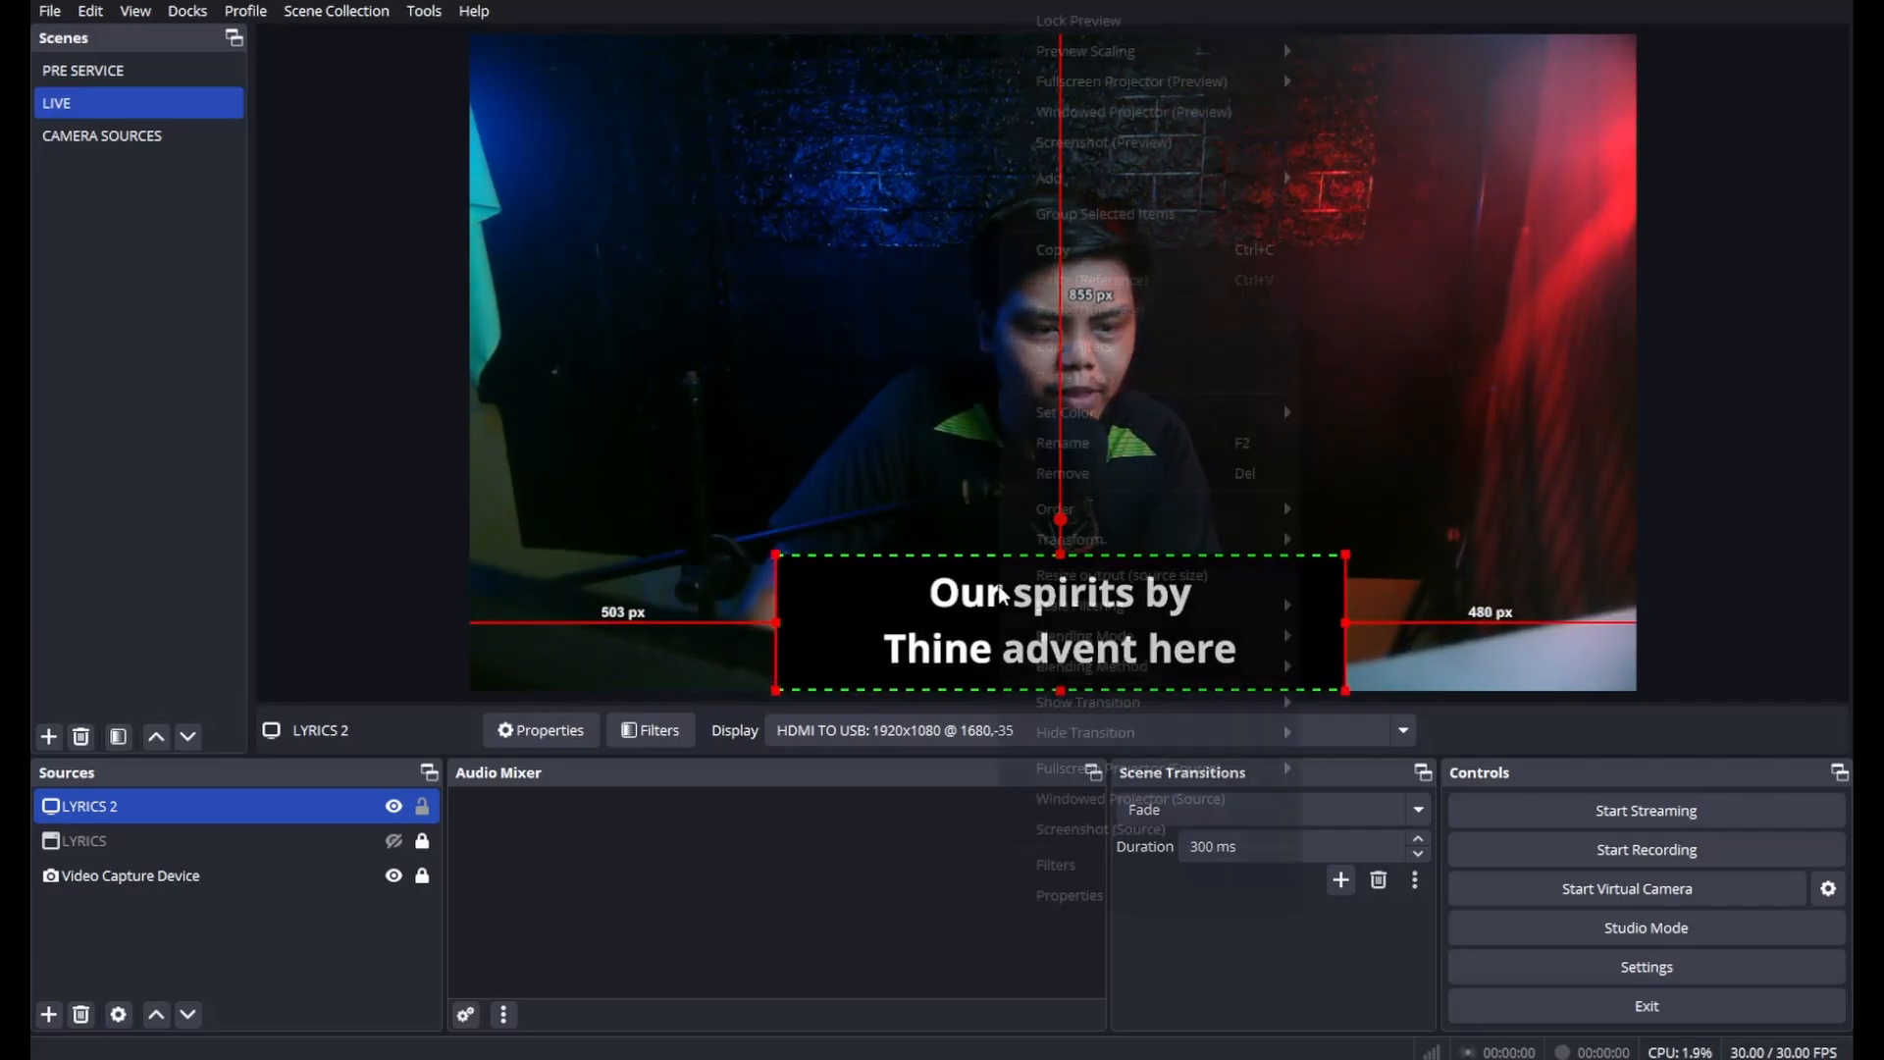
mouse_move(1214, 539)
left_click(1410, 926)
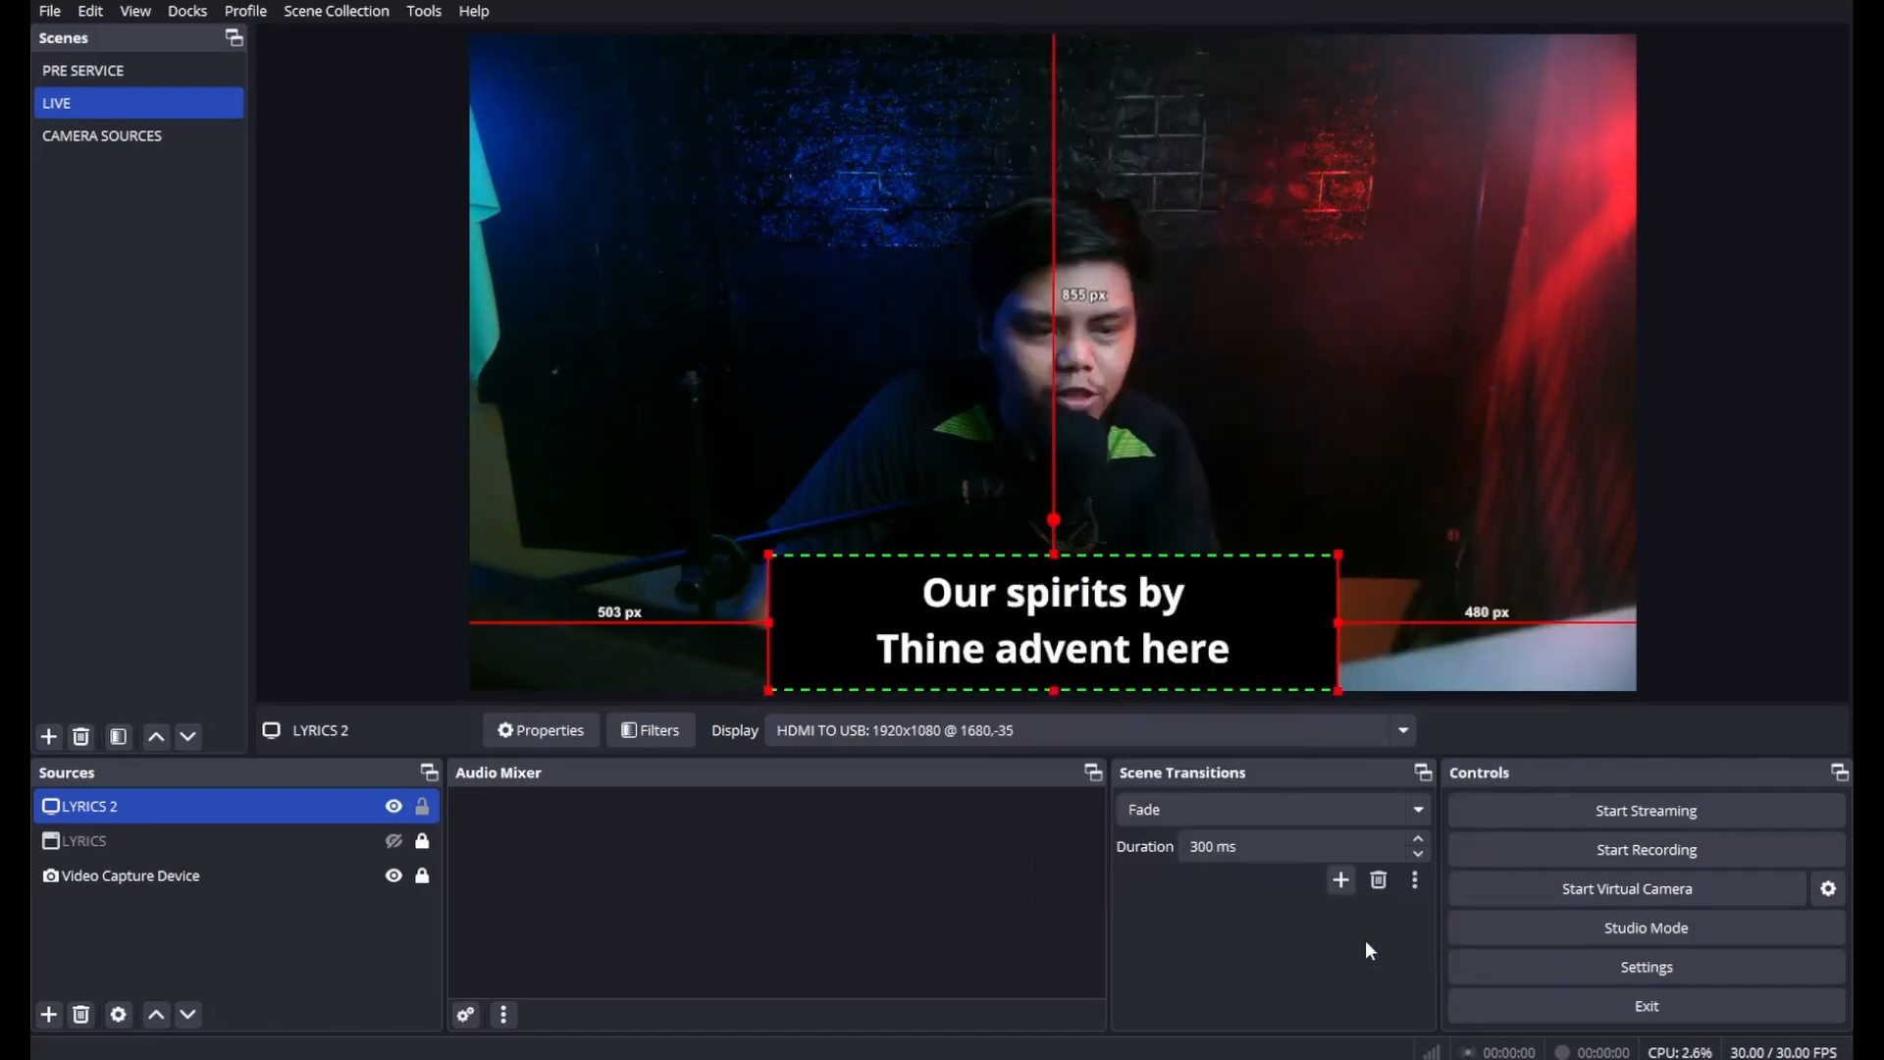
left_click(423, 807)
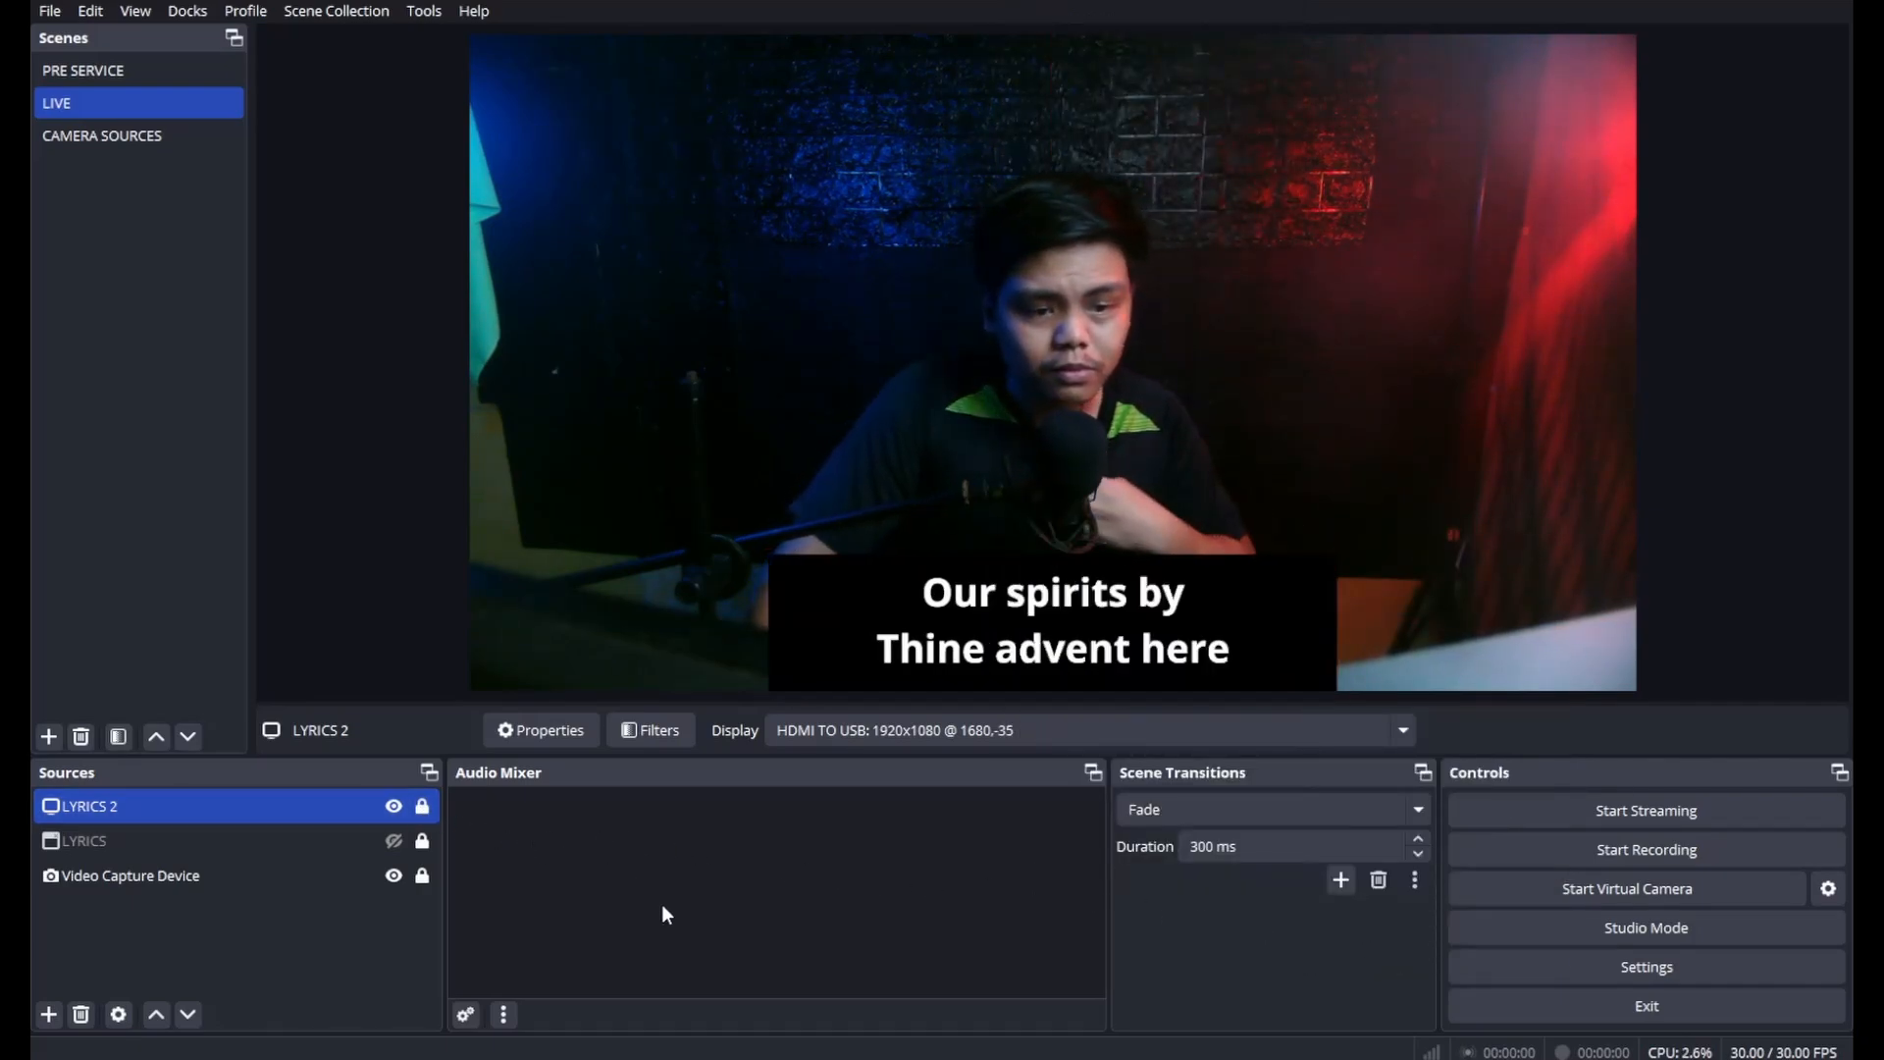
- Set the LYRICS 2 source's blending mode to Add
right_click(180, 805)
mouse_move(327, 547)
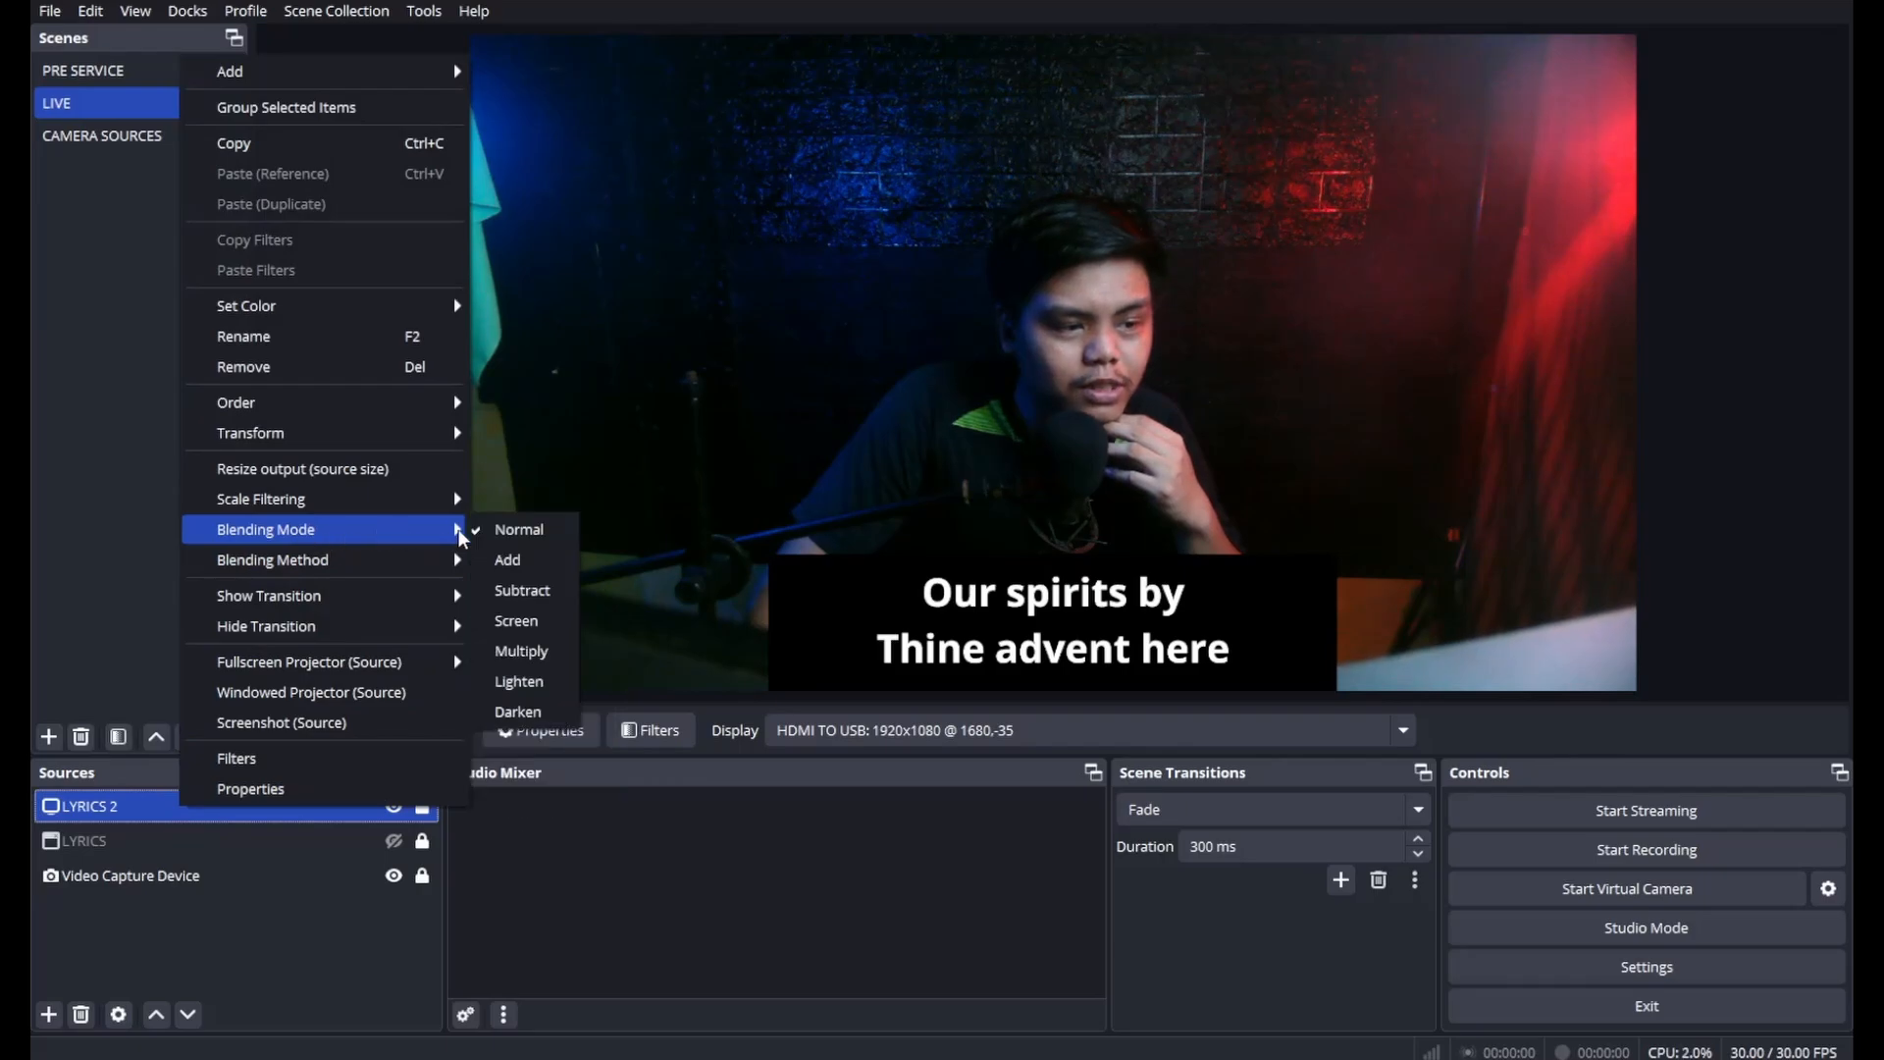
left_click(506, 559)
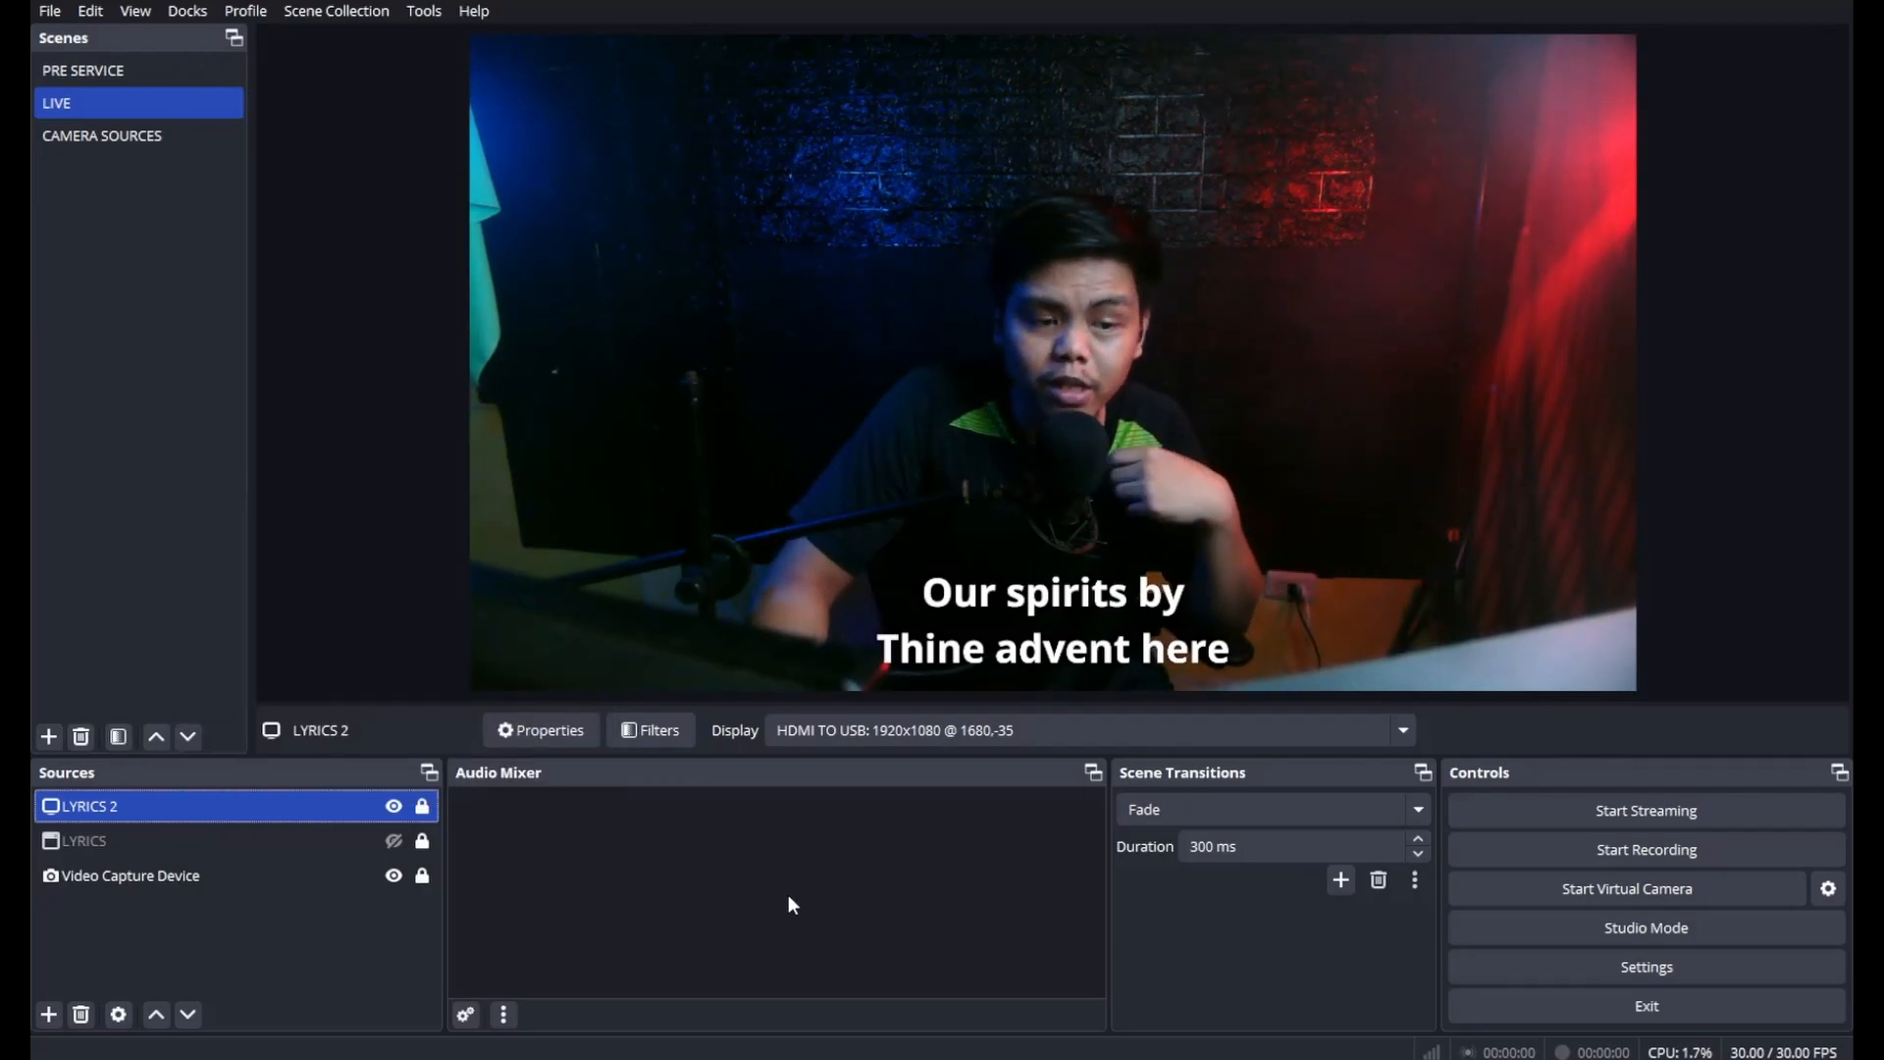
- Compare the LYRICS and LYRICS 2 overlays by showing each one alone, and leave both sources hidden
left_click(345, 830)
left_click(394, 807)
left_click(392, 842)
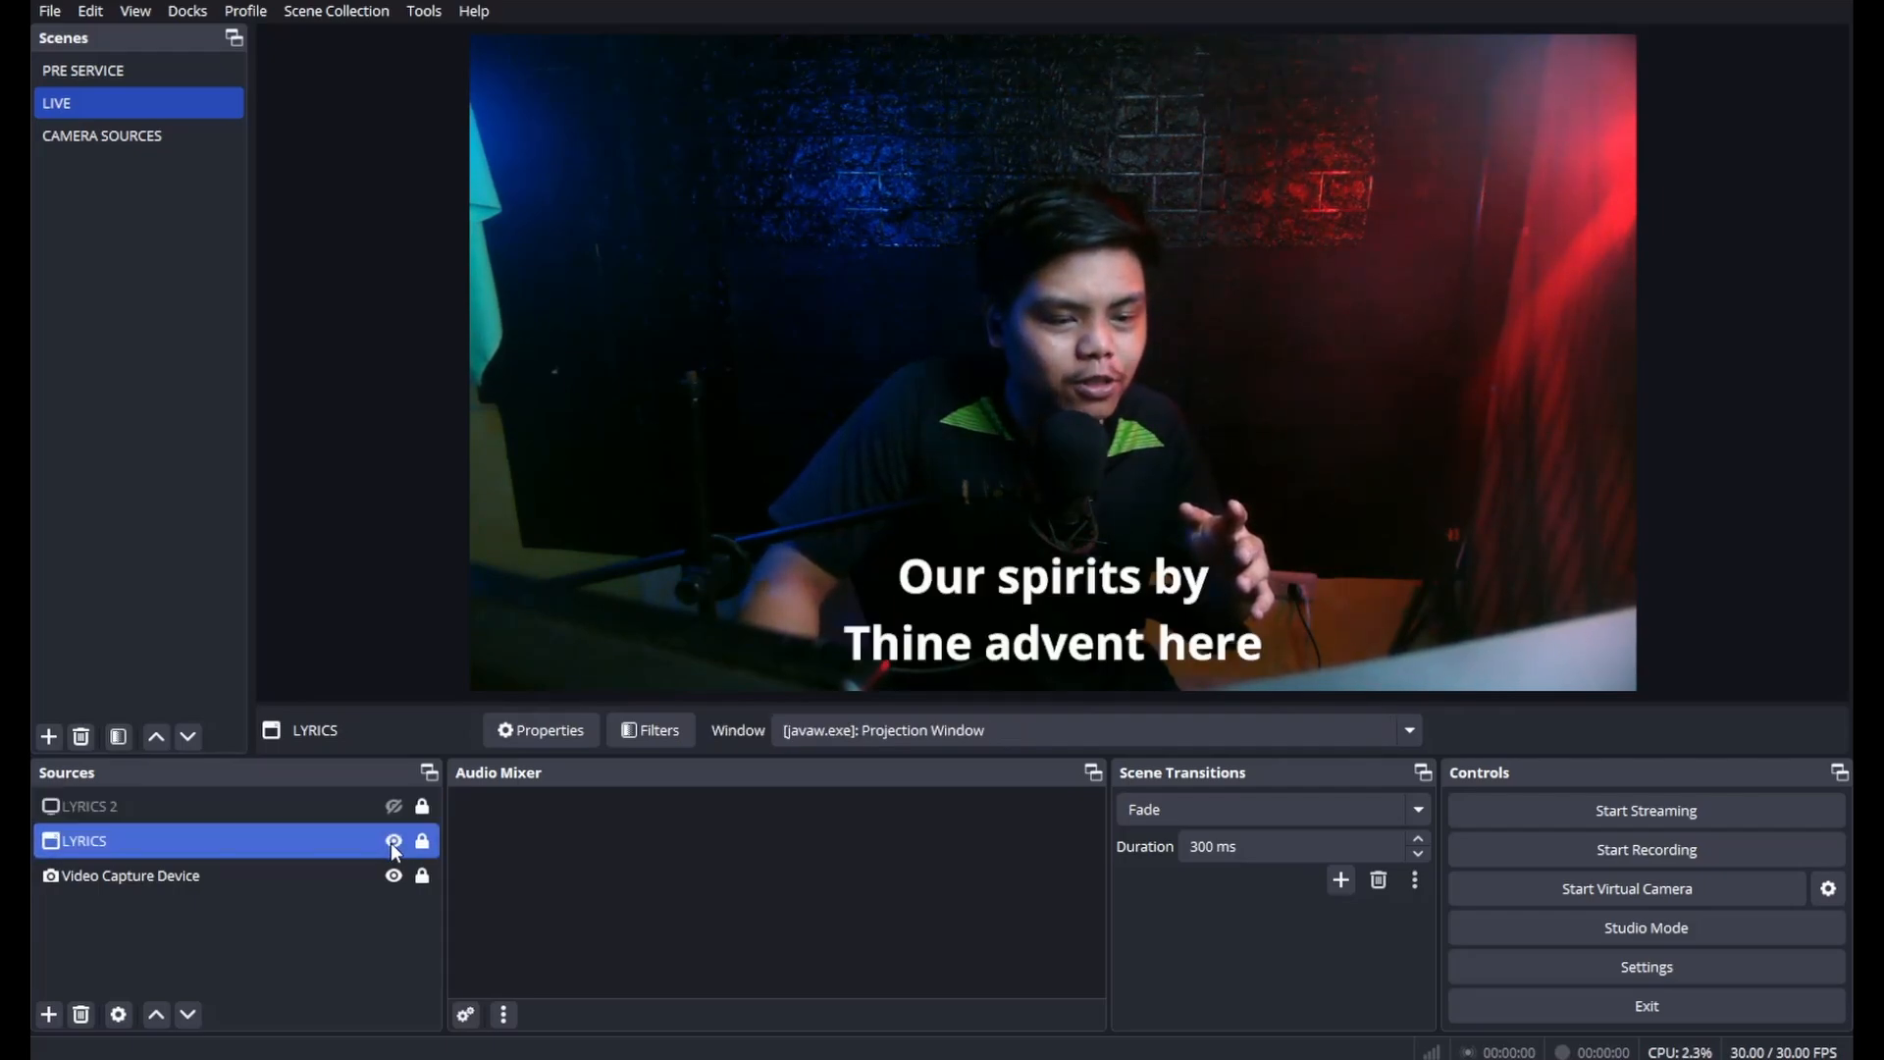
left_click(392, 842)
left_click(355, 816)
left_click(394, 807)
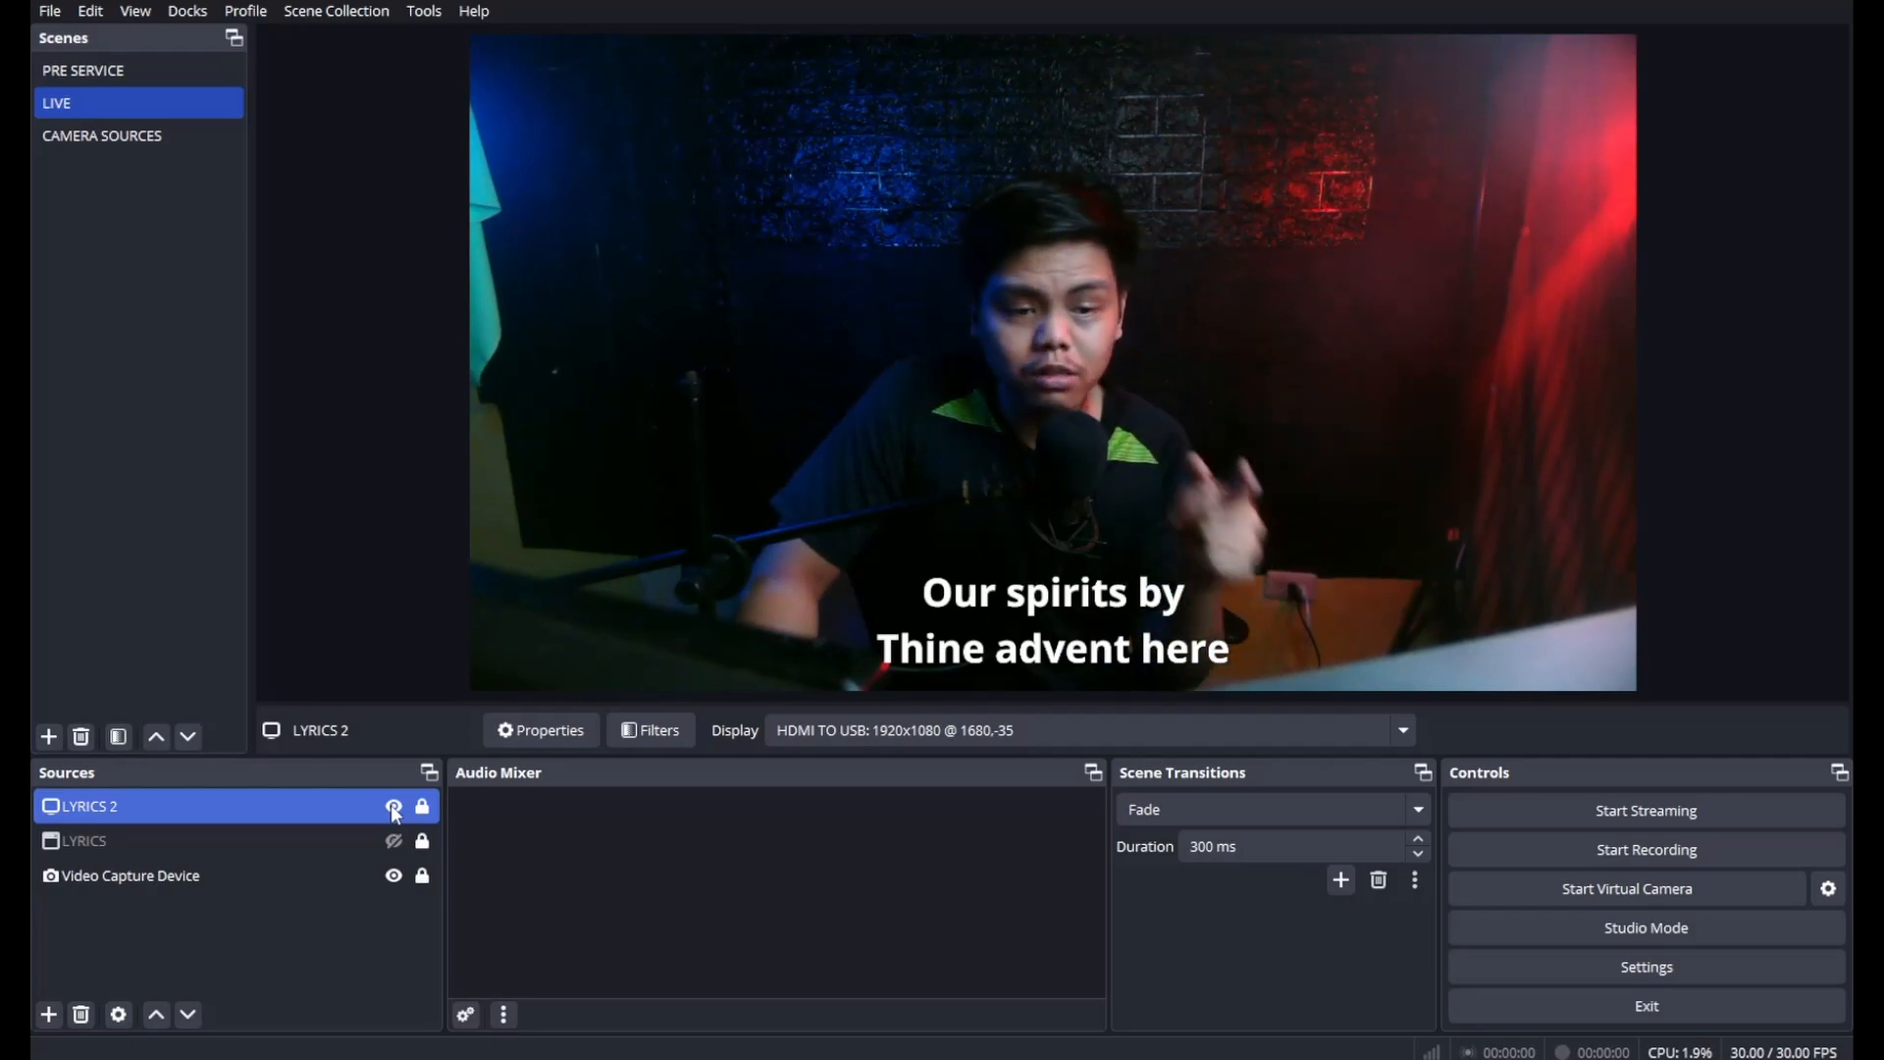
left_click(394, 808)
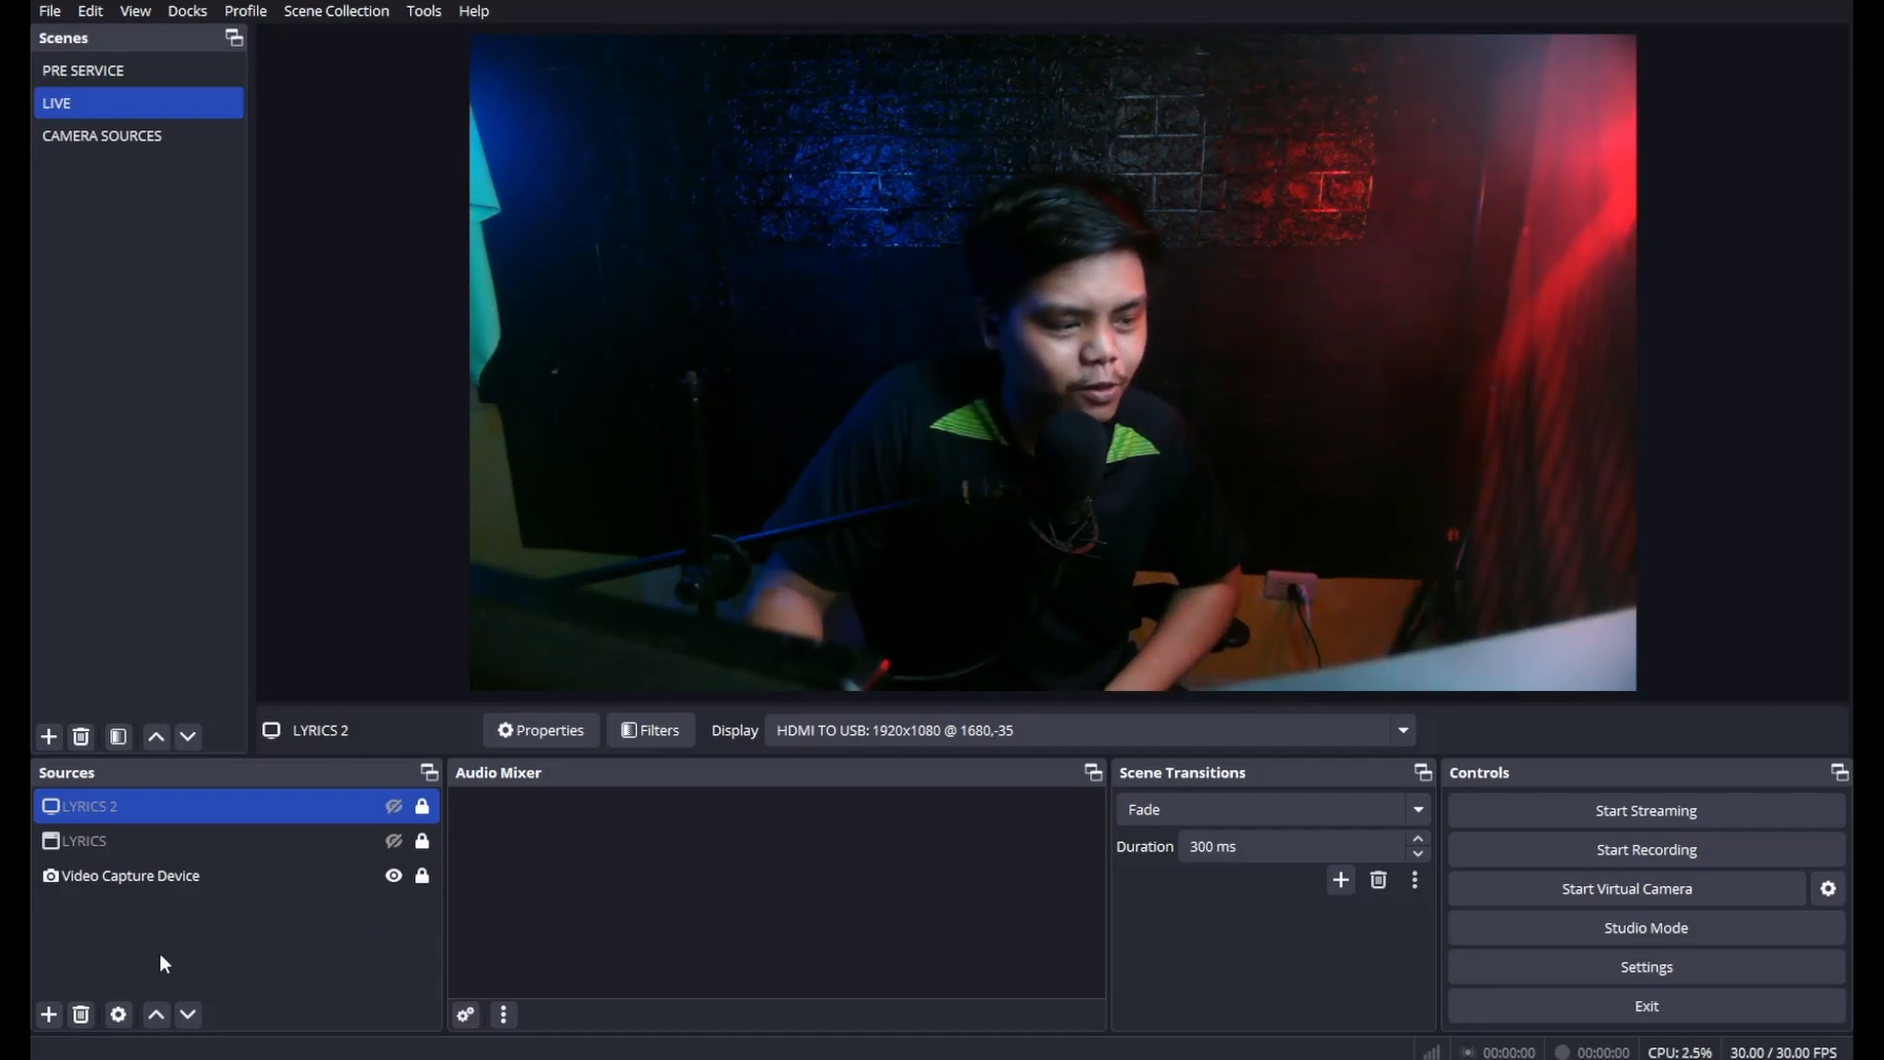
- Add a new Window Capture source to the LIVE scene that captures the Quelea 2024.0 window
left_click(49, 1014)
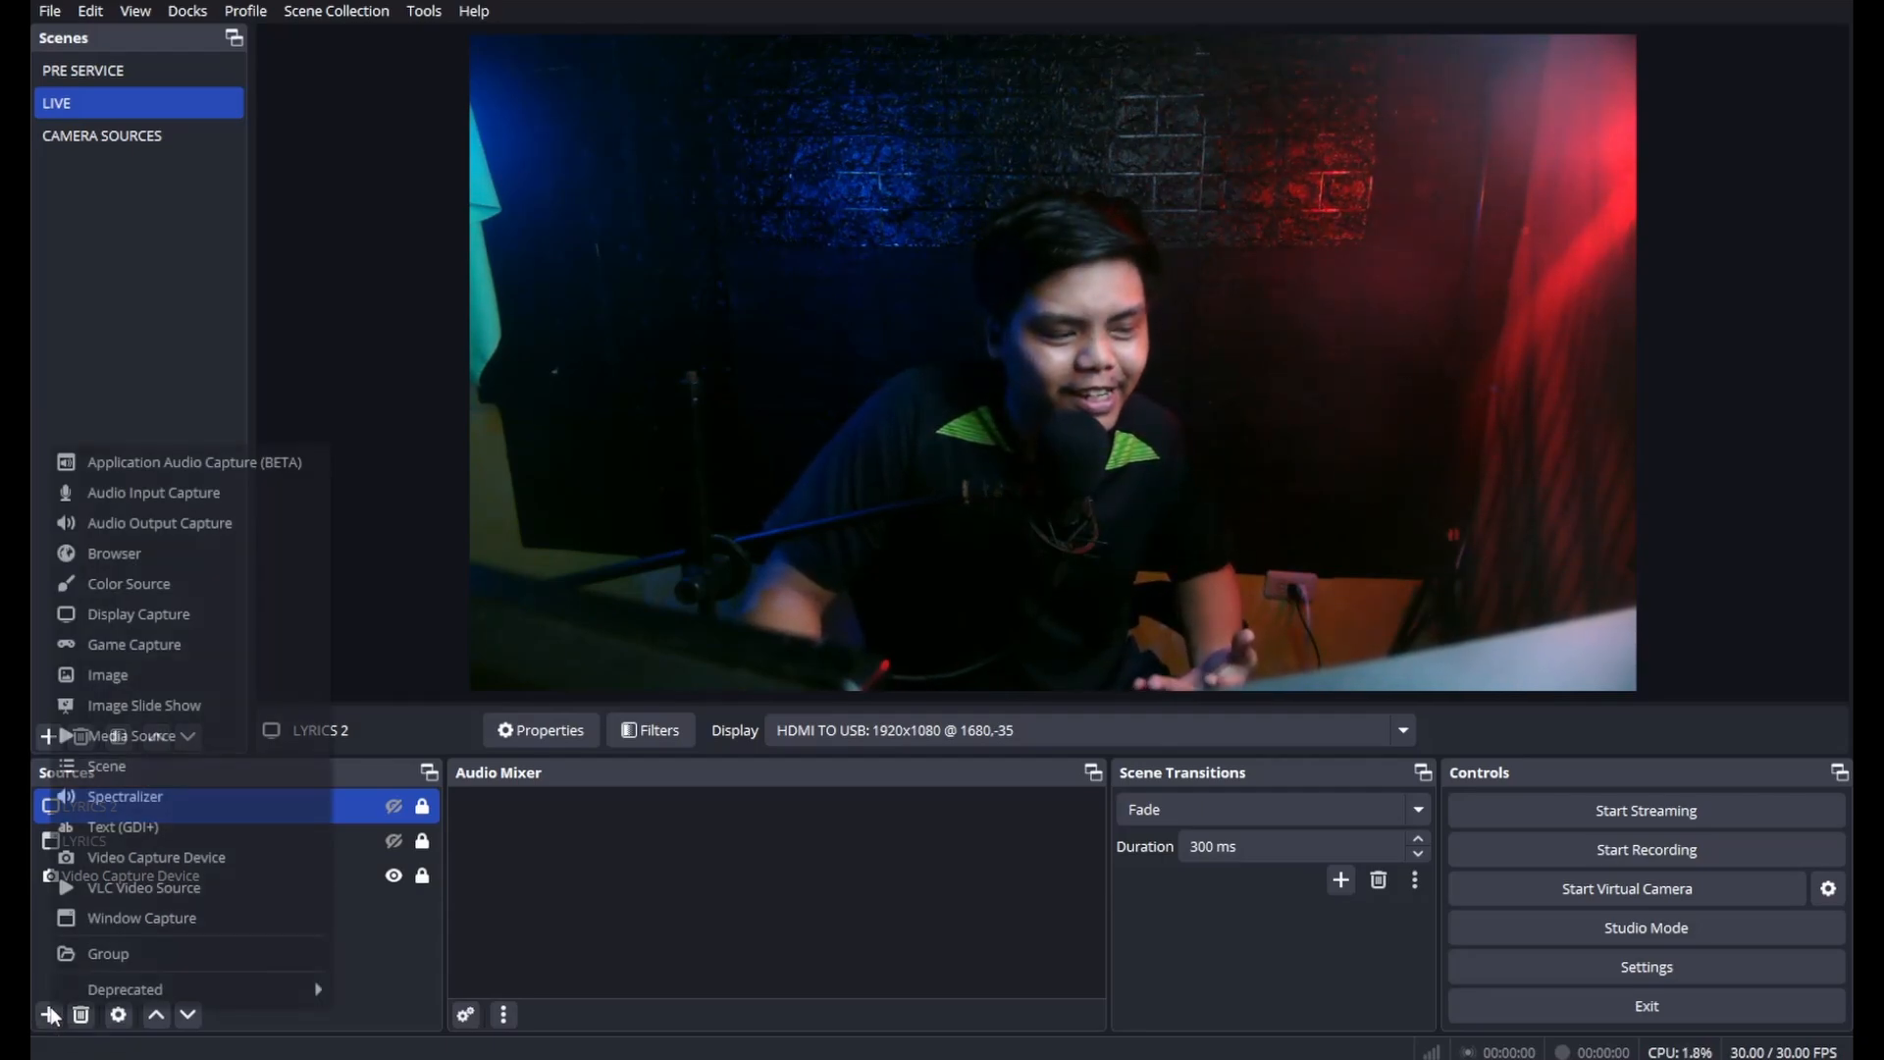
left_click(138, 916)
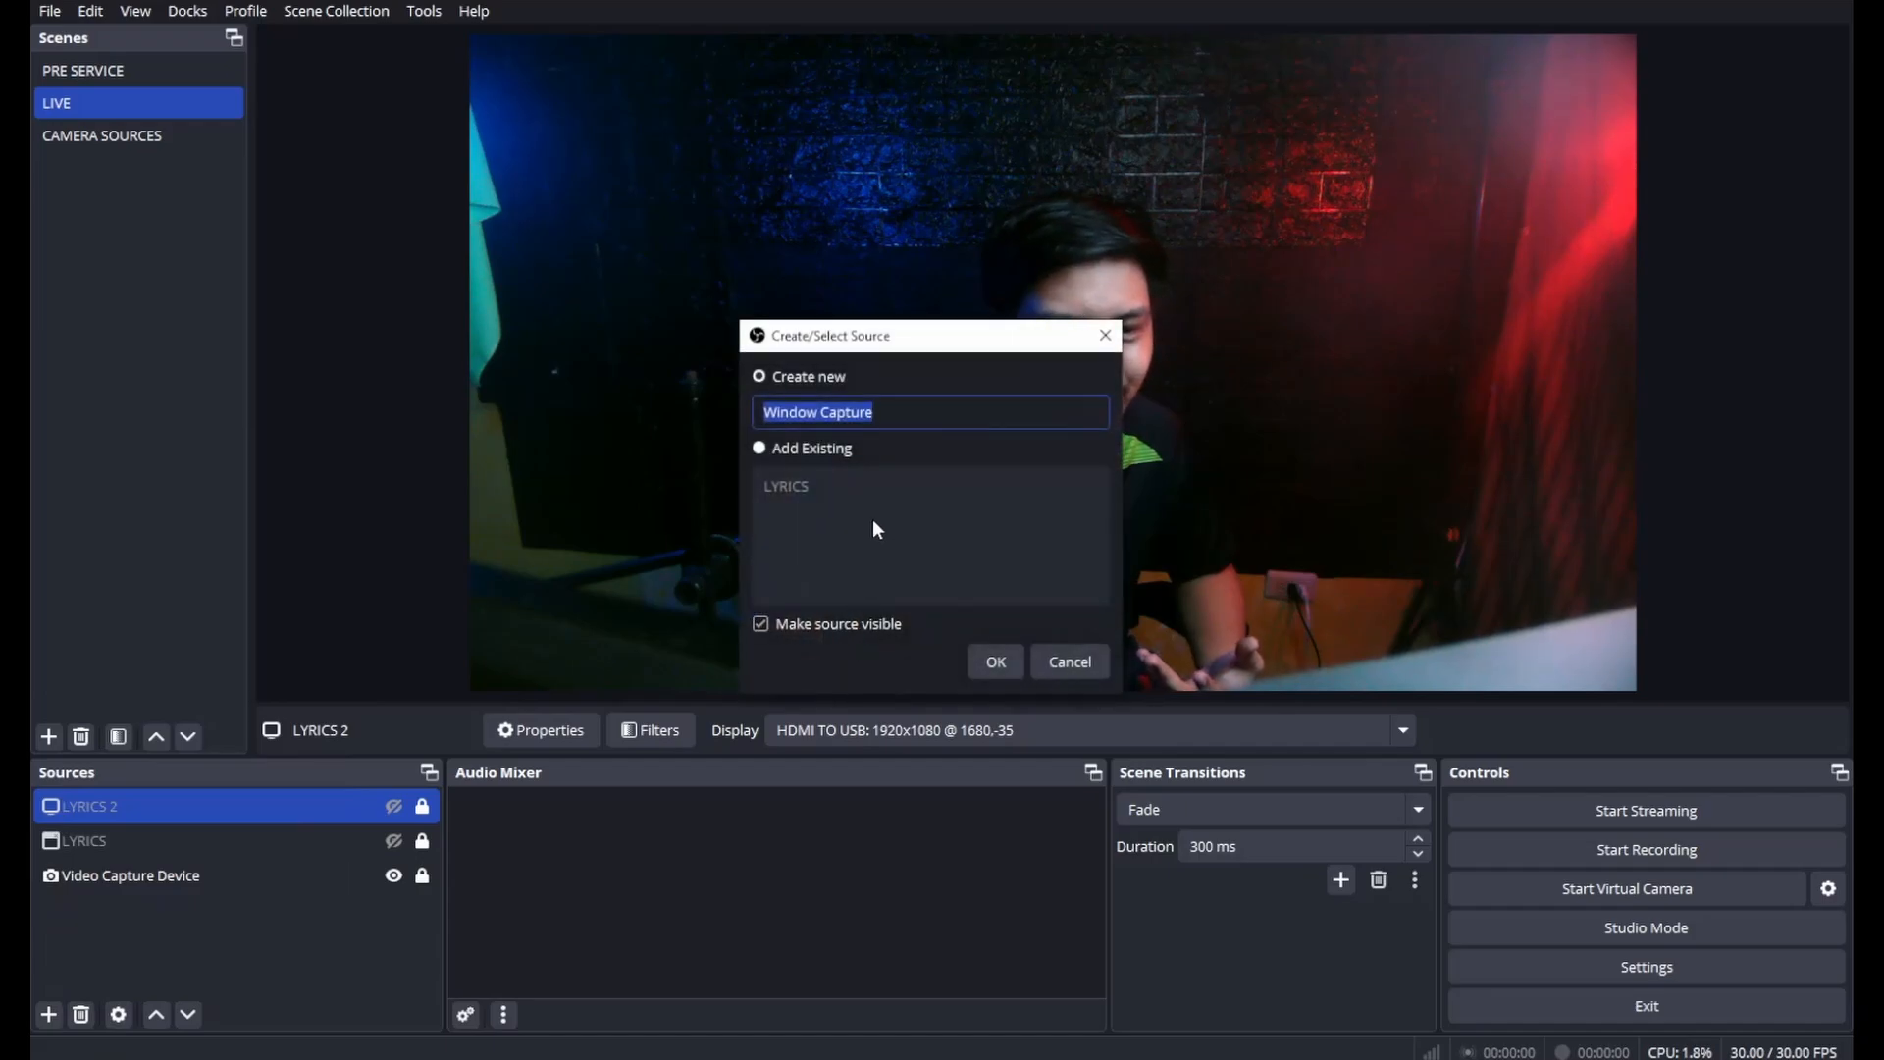
left_click(997, 663)
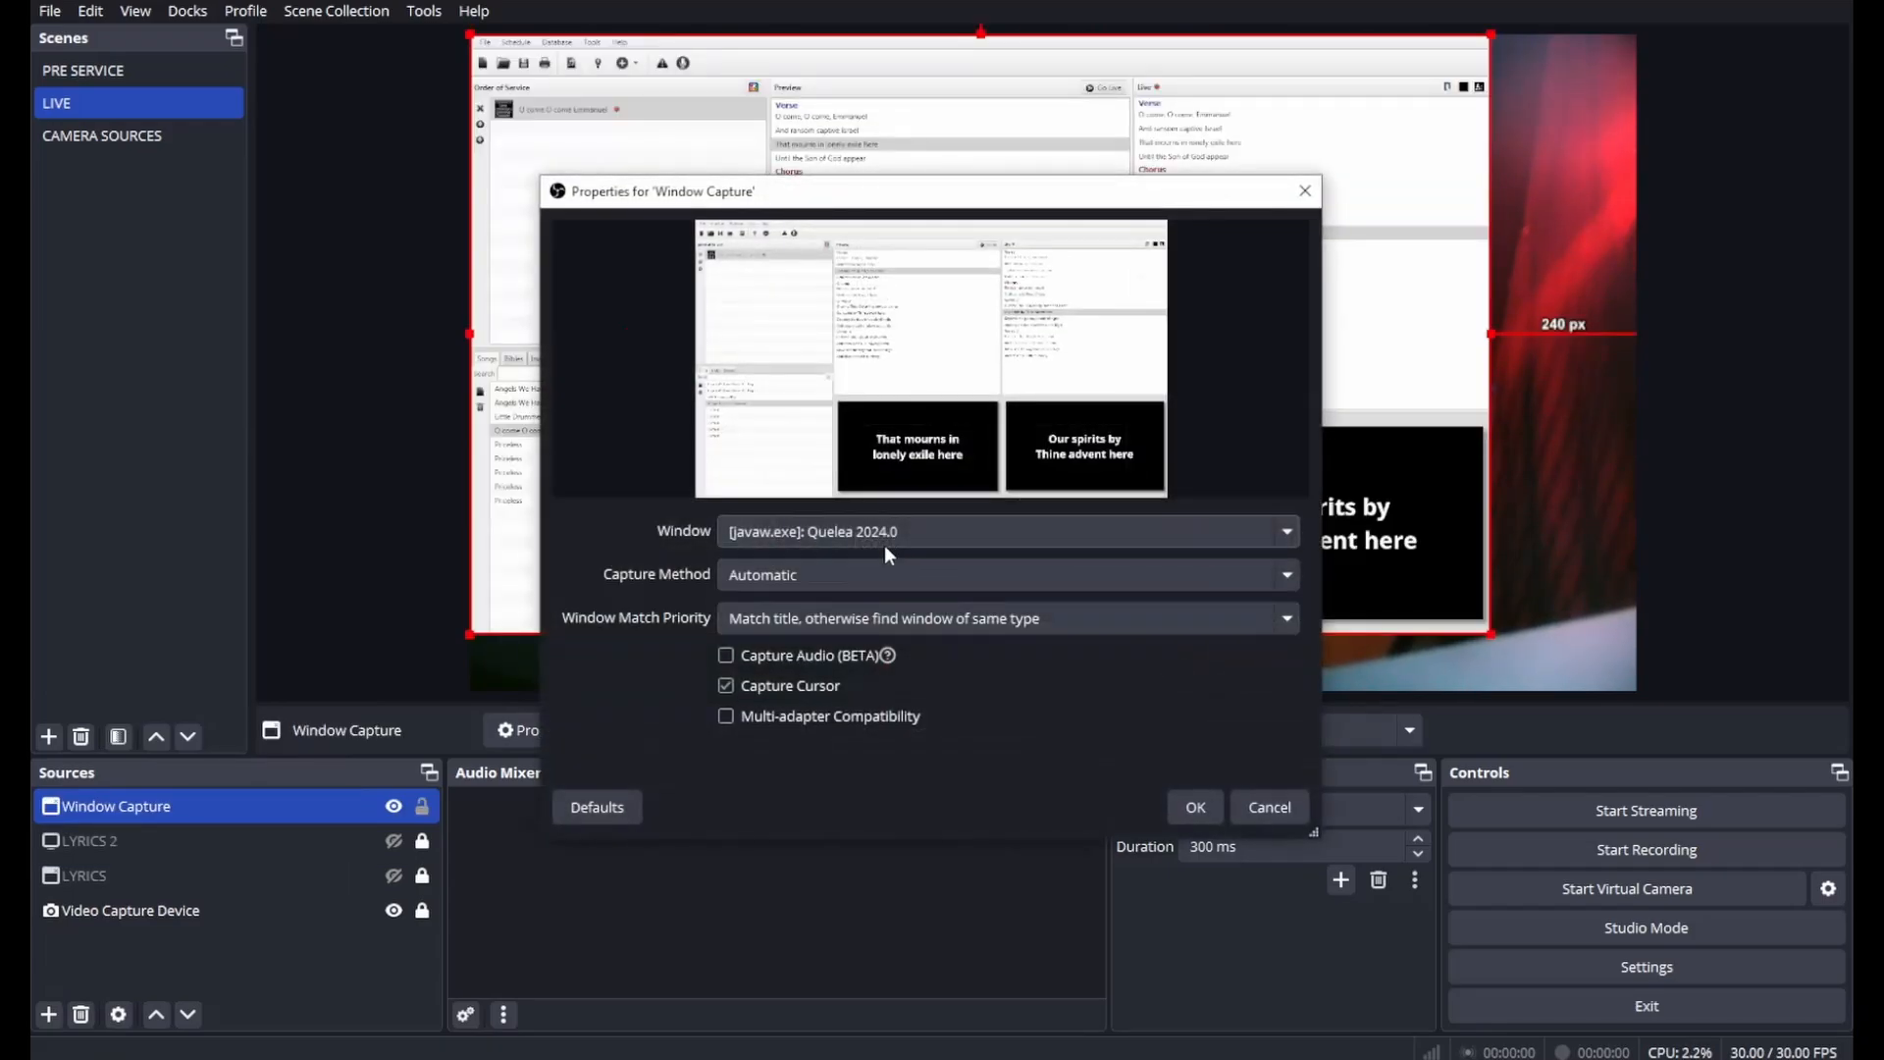
left_click(1201, 810)
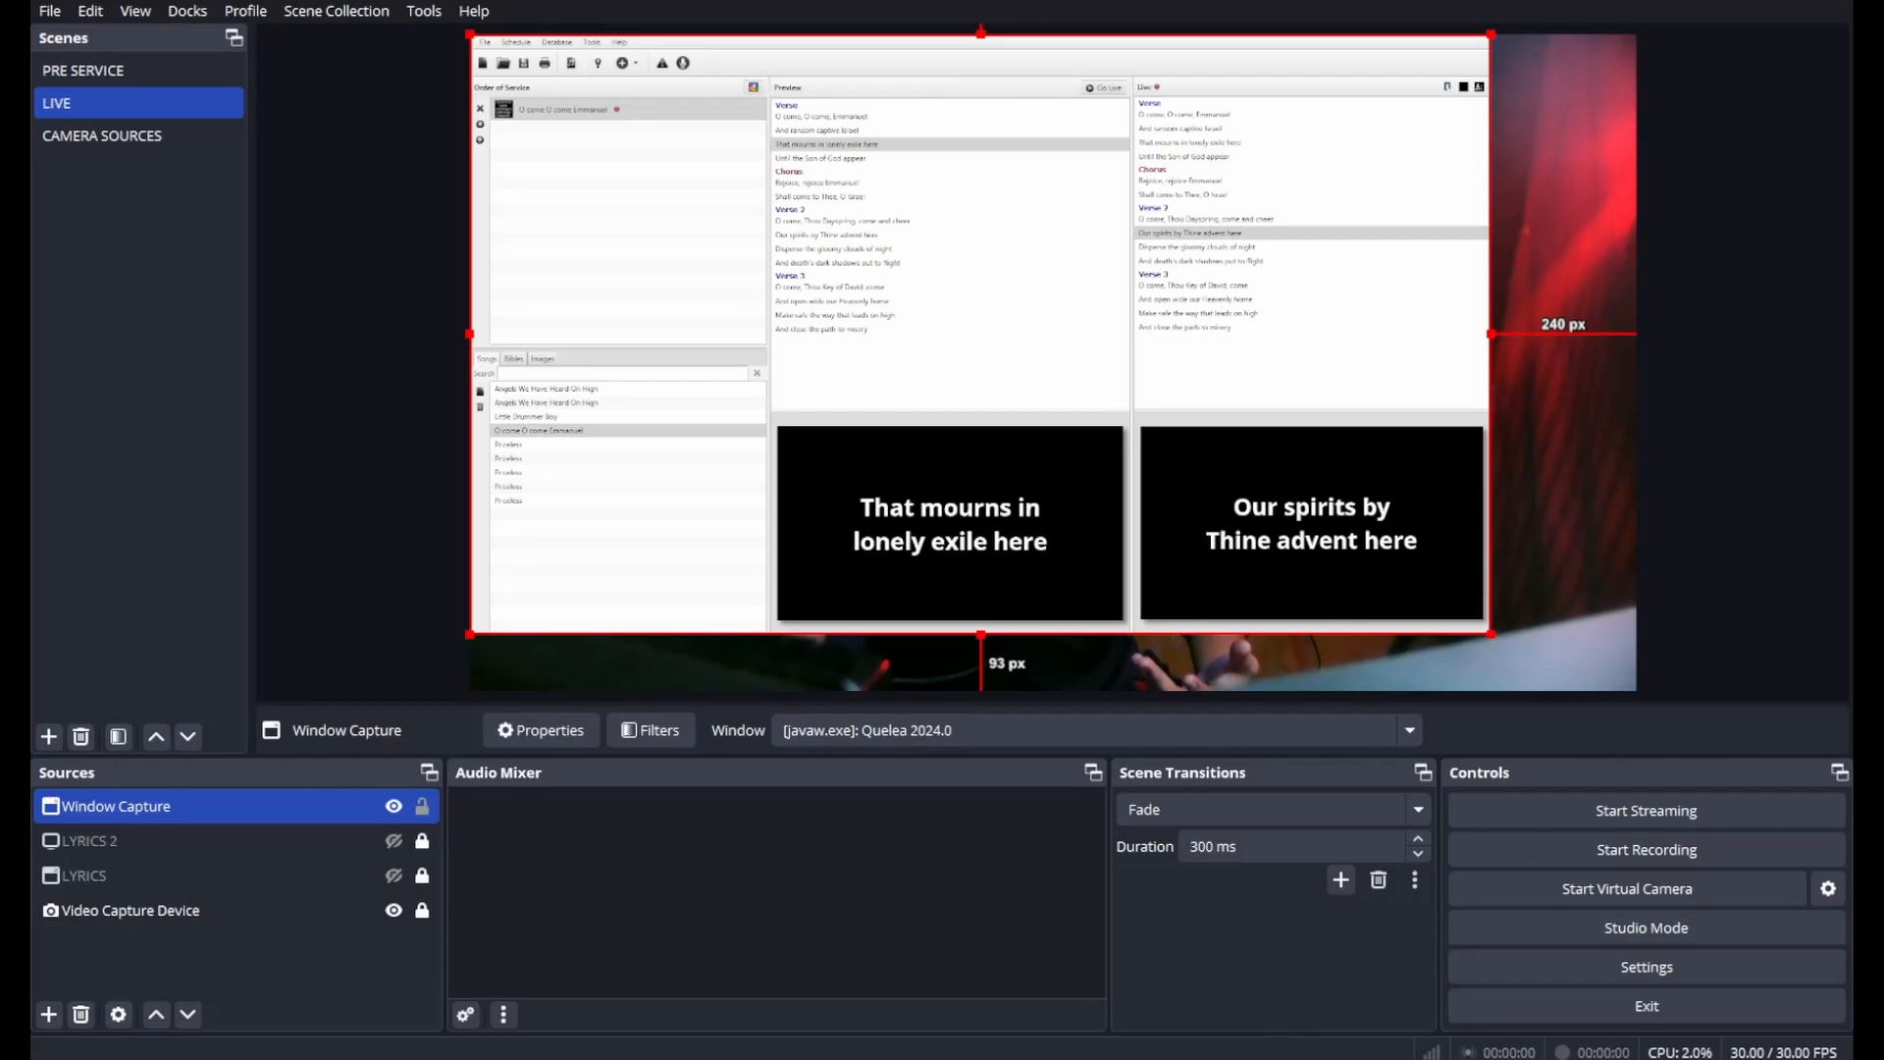
- Switch to Quelea and enlarge the live slide preview by raising its upper divider and narrowing the Preview pane
left_click(1266, 1010)
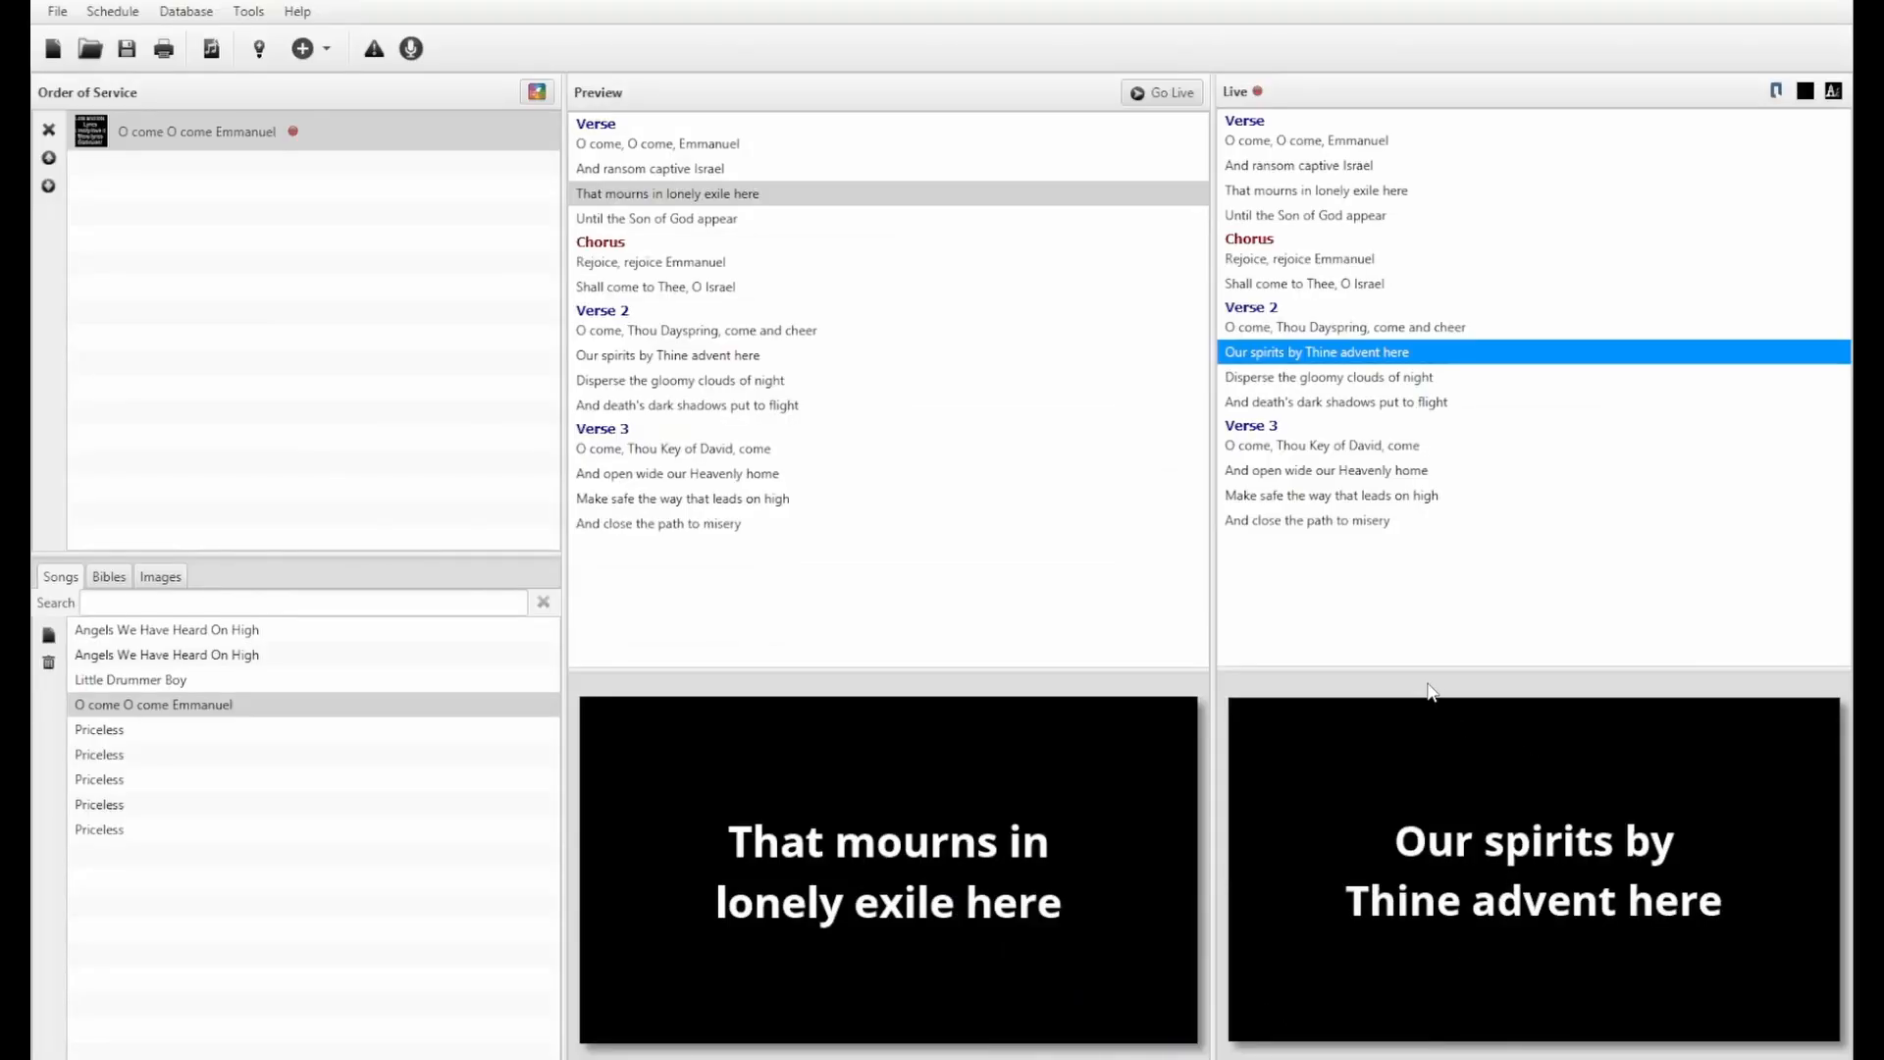
left_click_drag(1427, 670, 1355, 602)
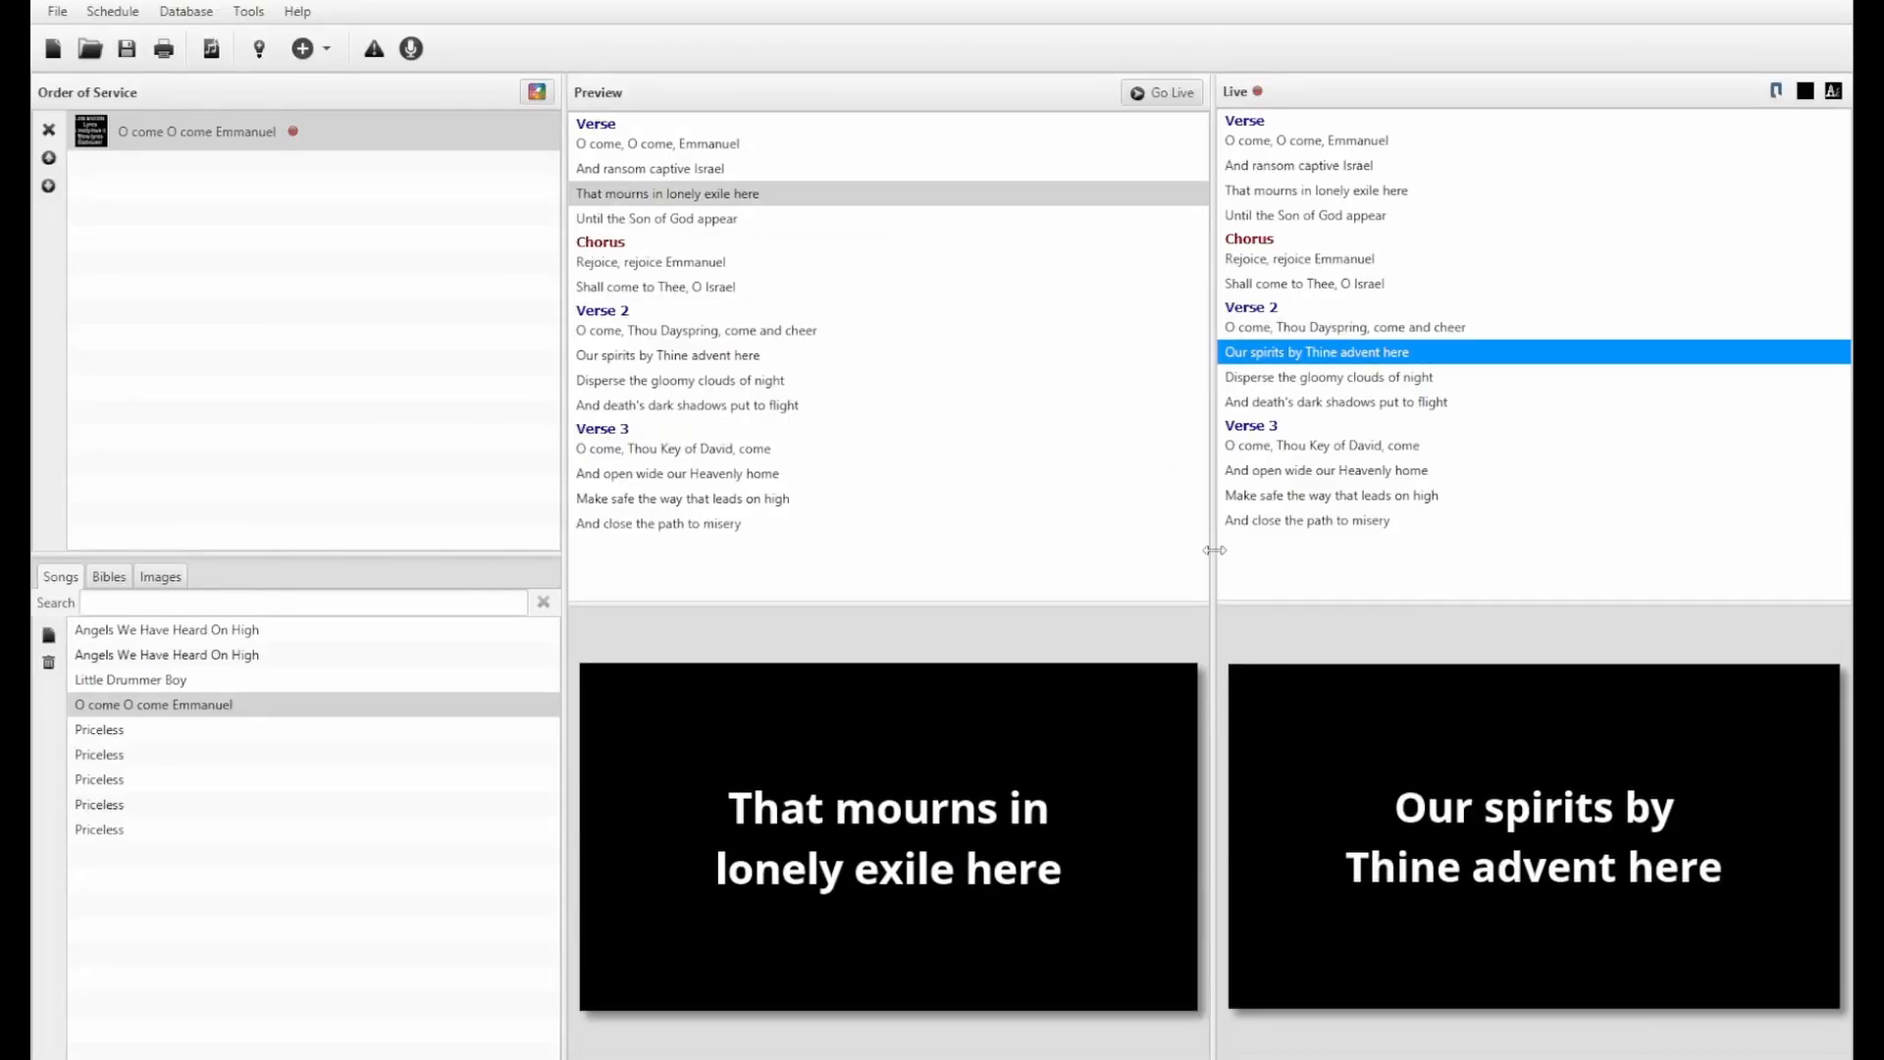
left_click_drag(1215, 549, 949, 628)
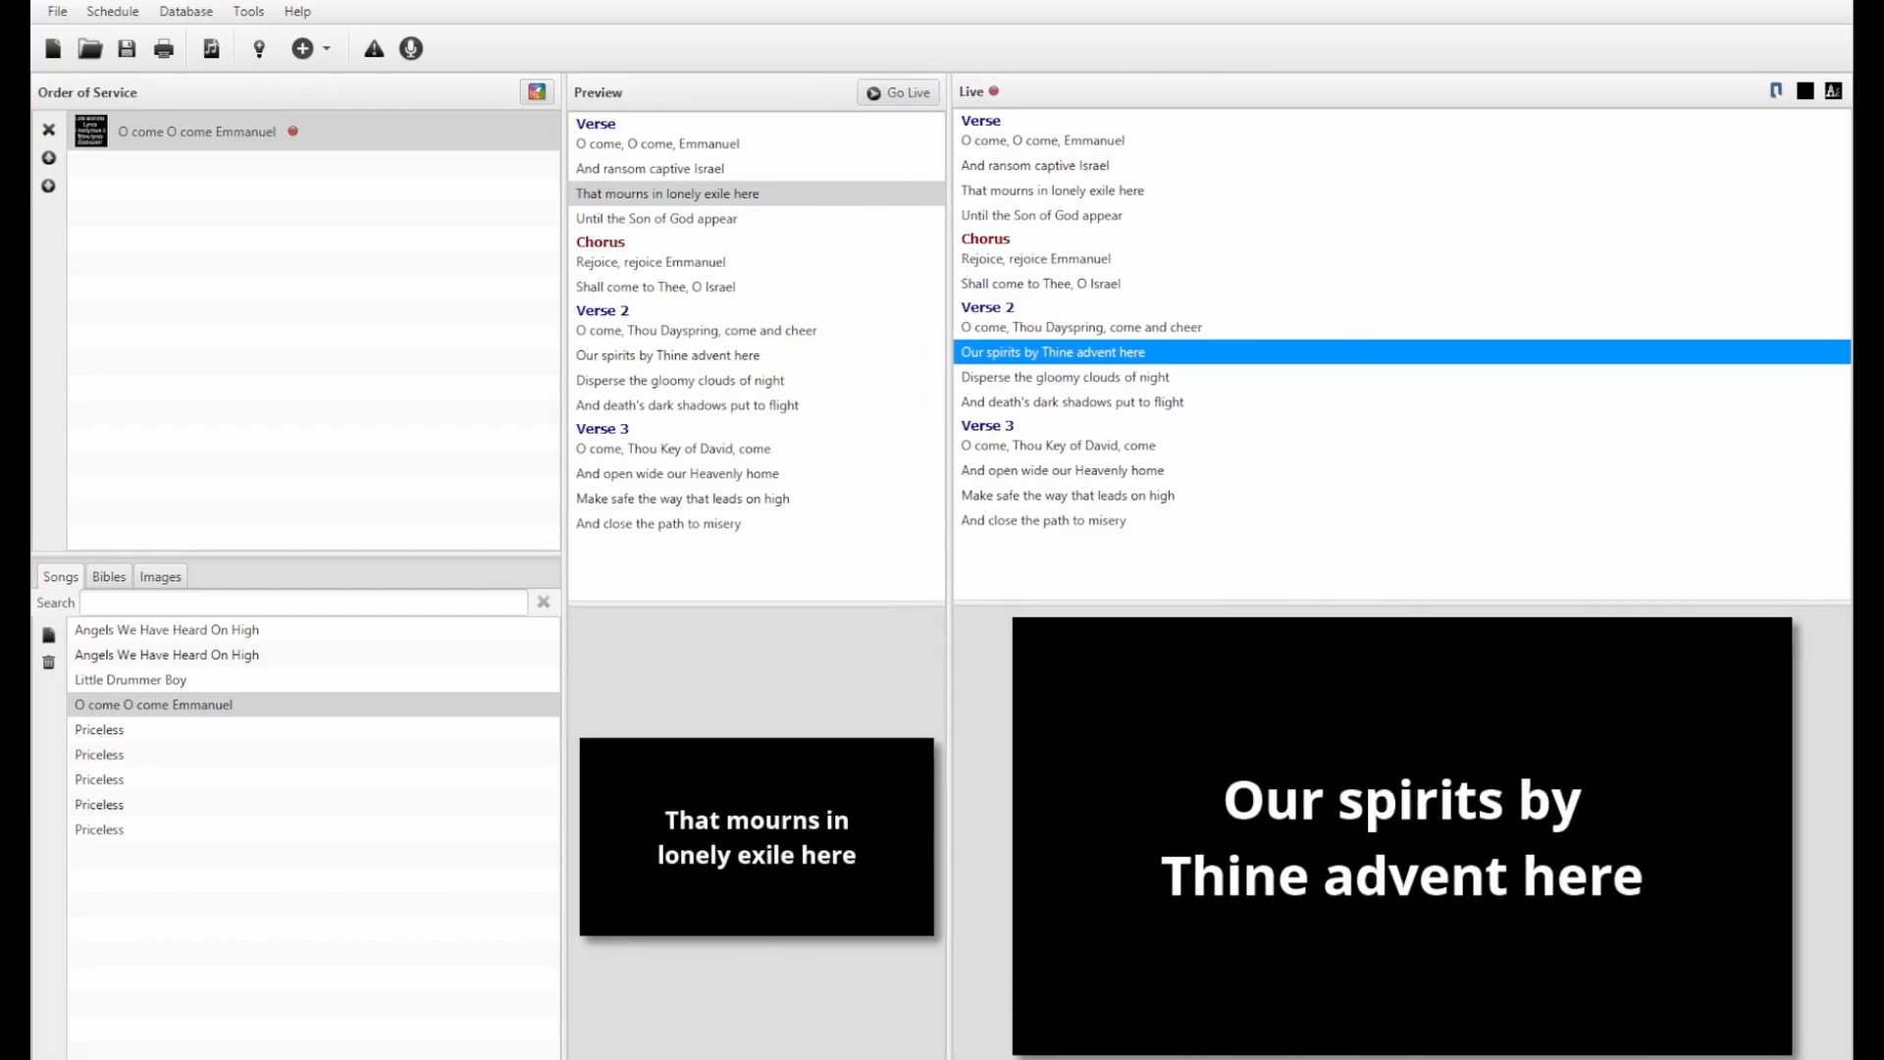
- Switch back to OBS and crop the Window Capture source on all four sides to the black live slide
mouse_move(1115, 1055)
left_click(1231, 981)
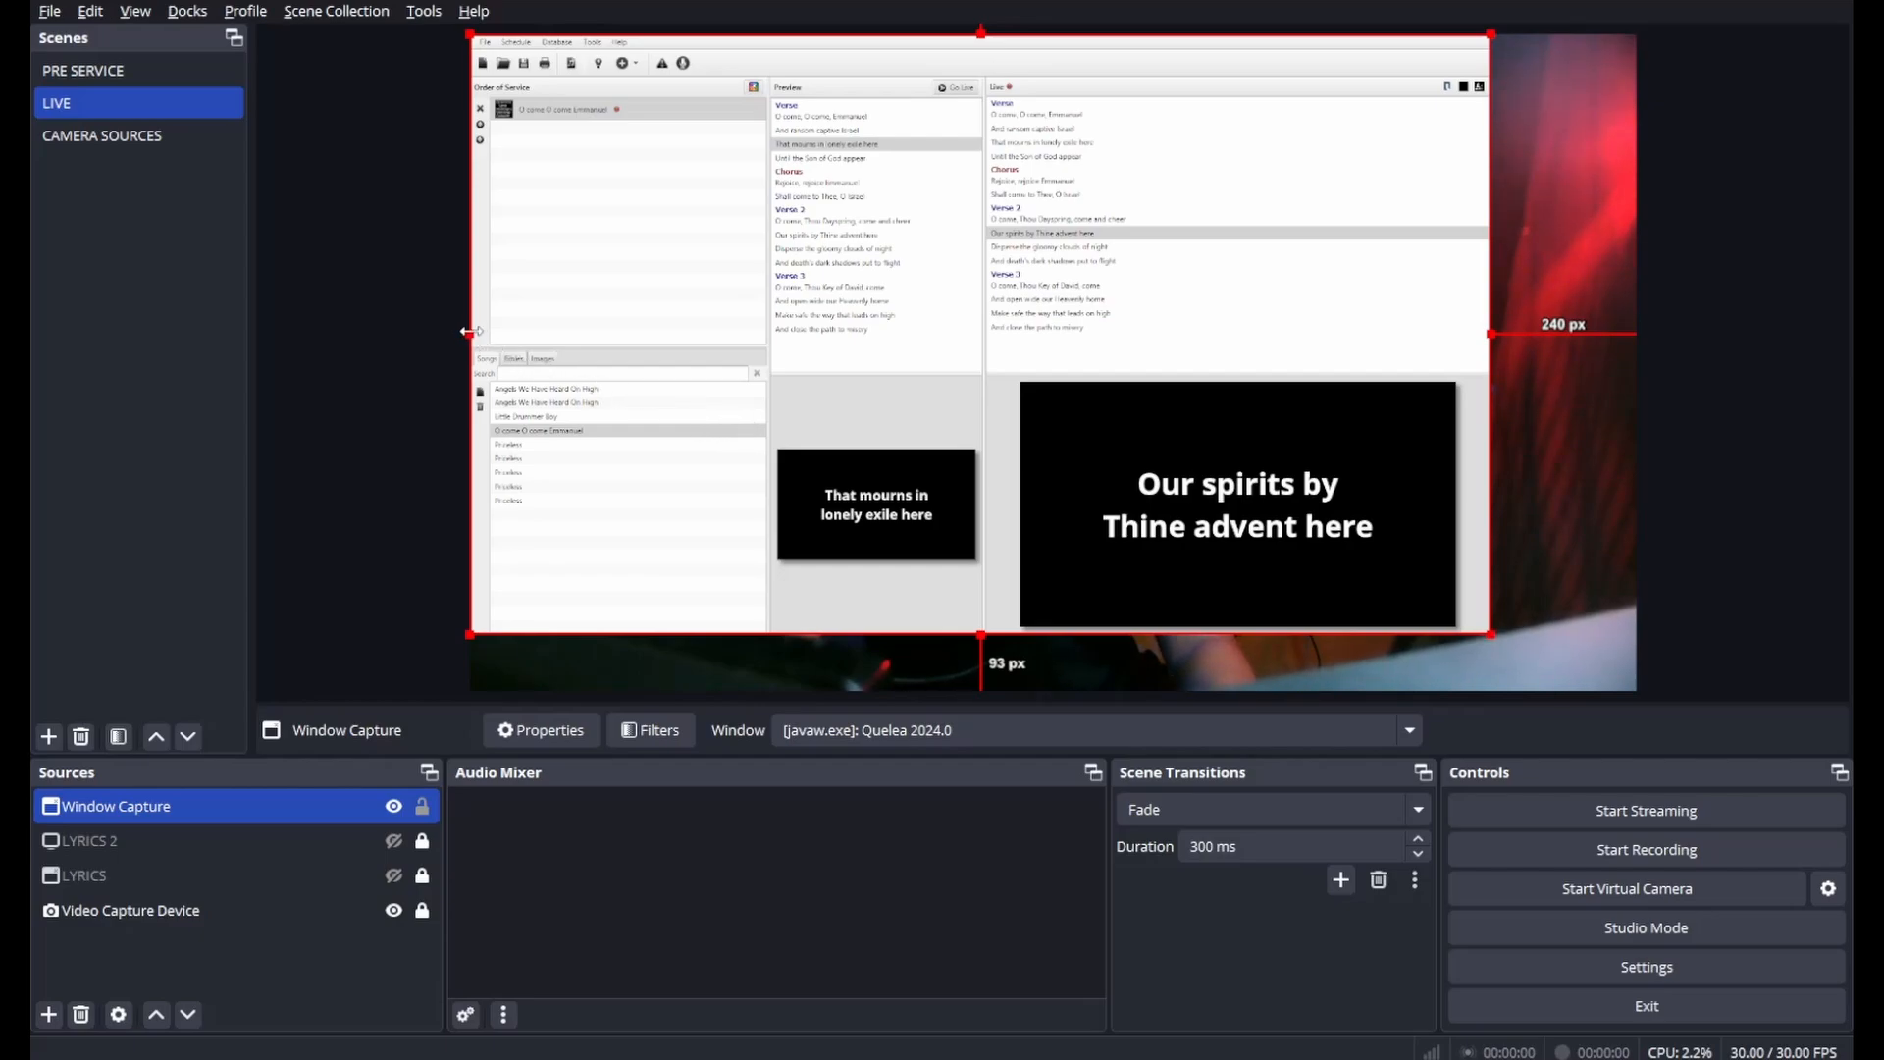
left_click_drag(469, 332, 1023, 435)
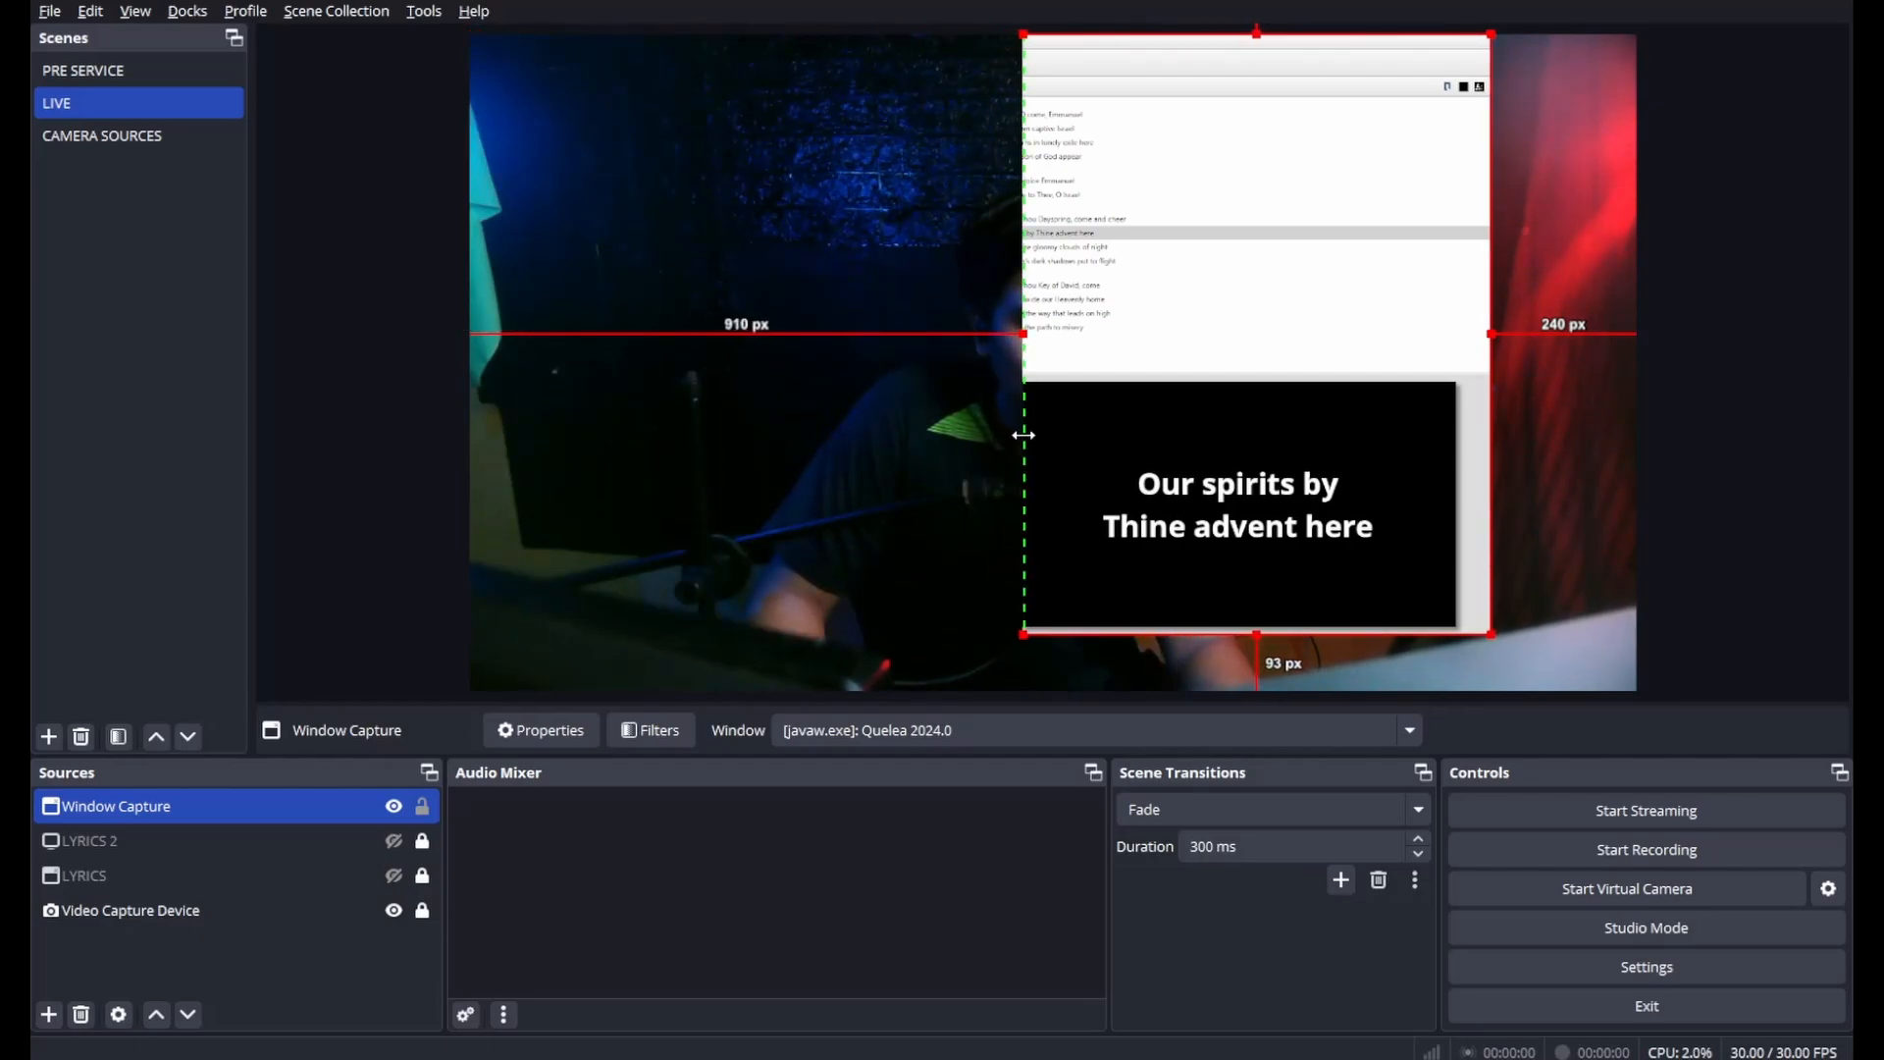
left_click_drag(1257, 32, 1228, 381)
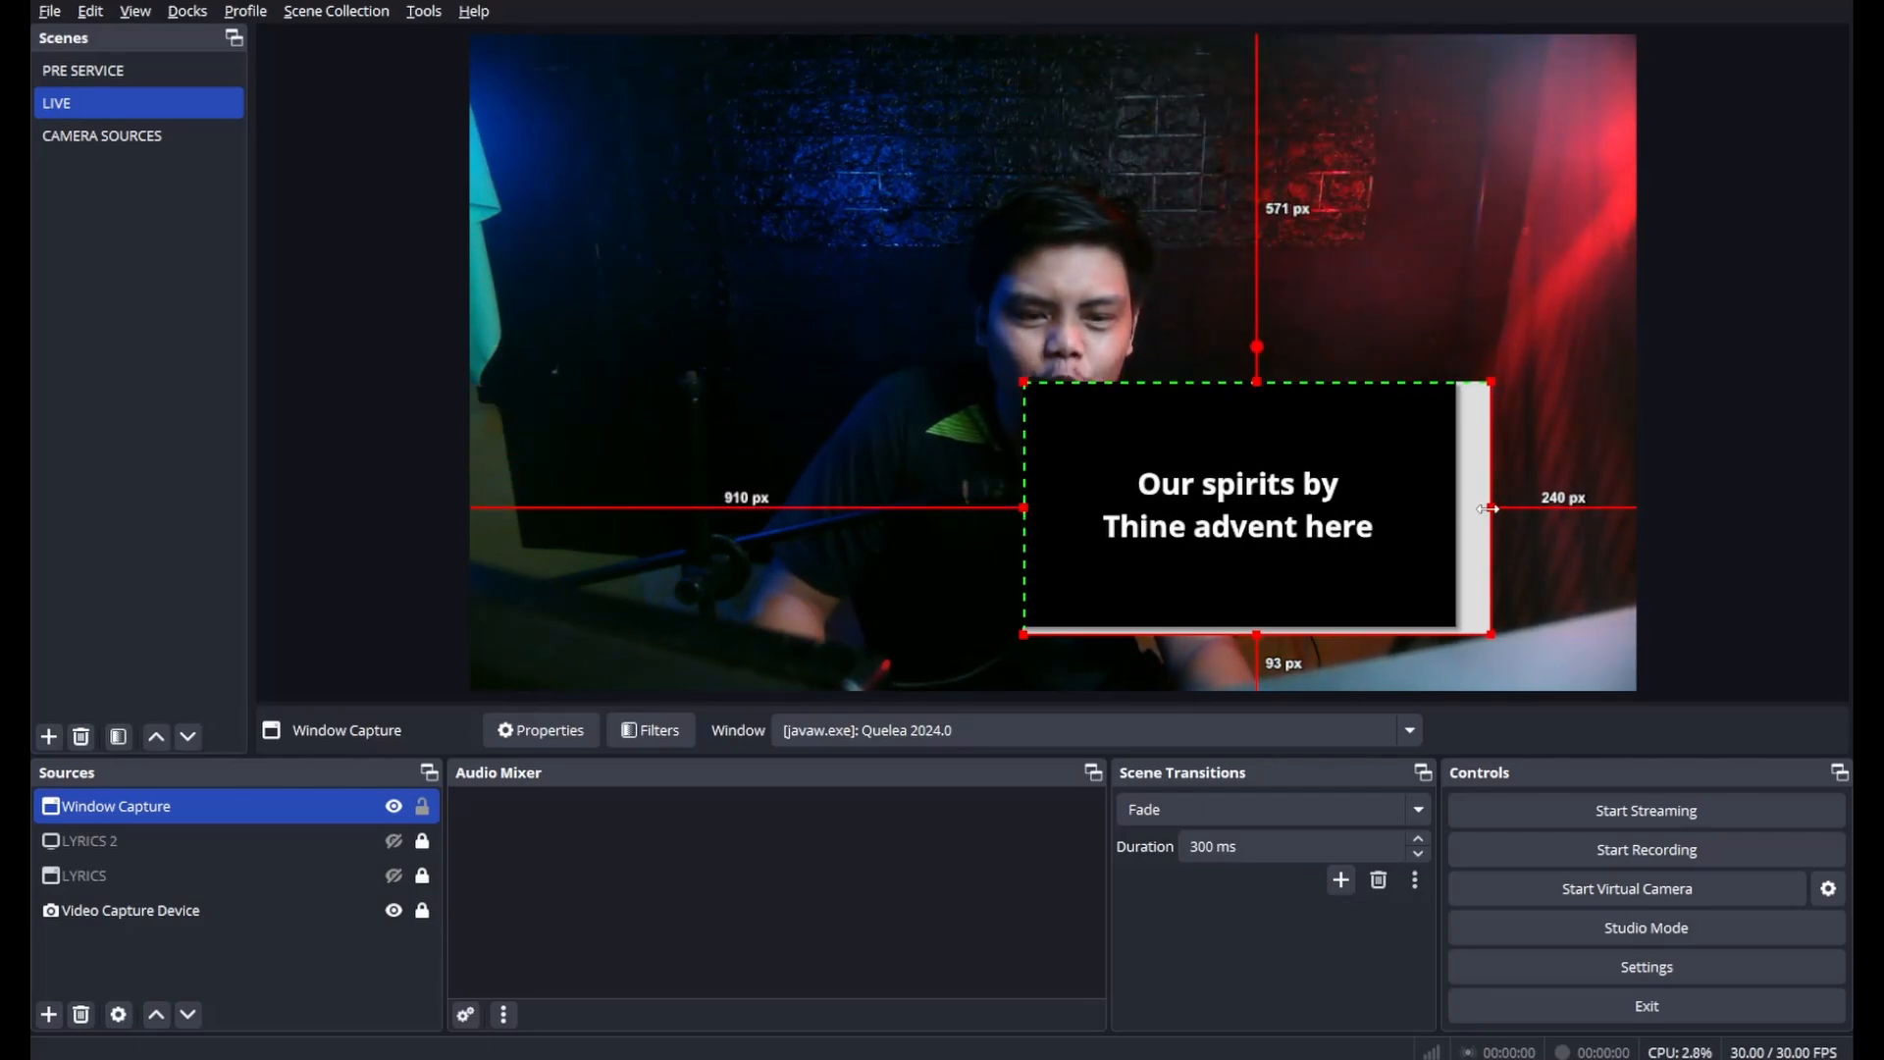
left_click_drag(1488, 508, 1457, 506)
left_click_drag(1242, 633, 1243, 626)
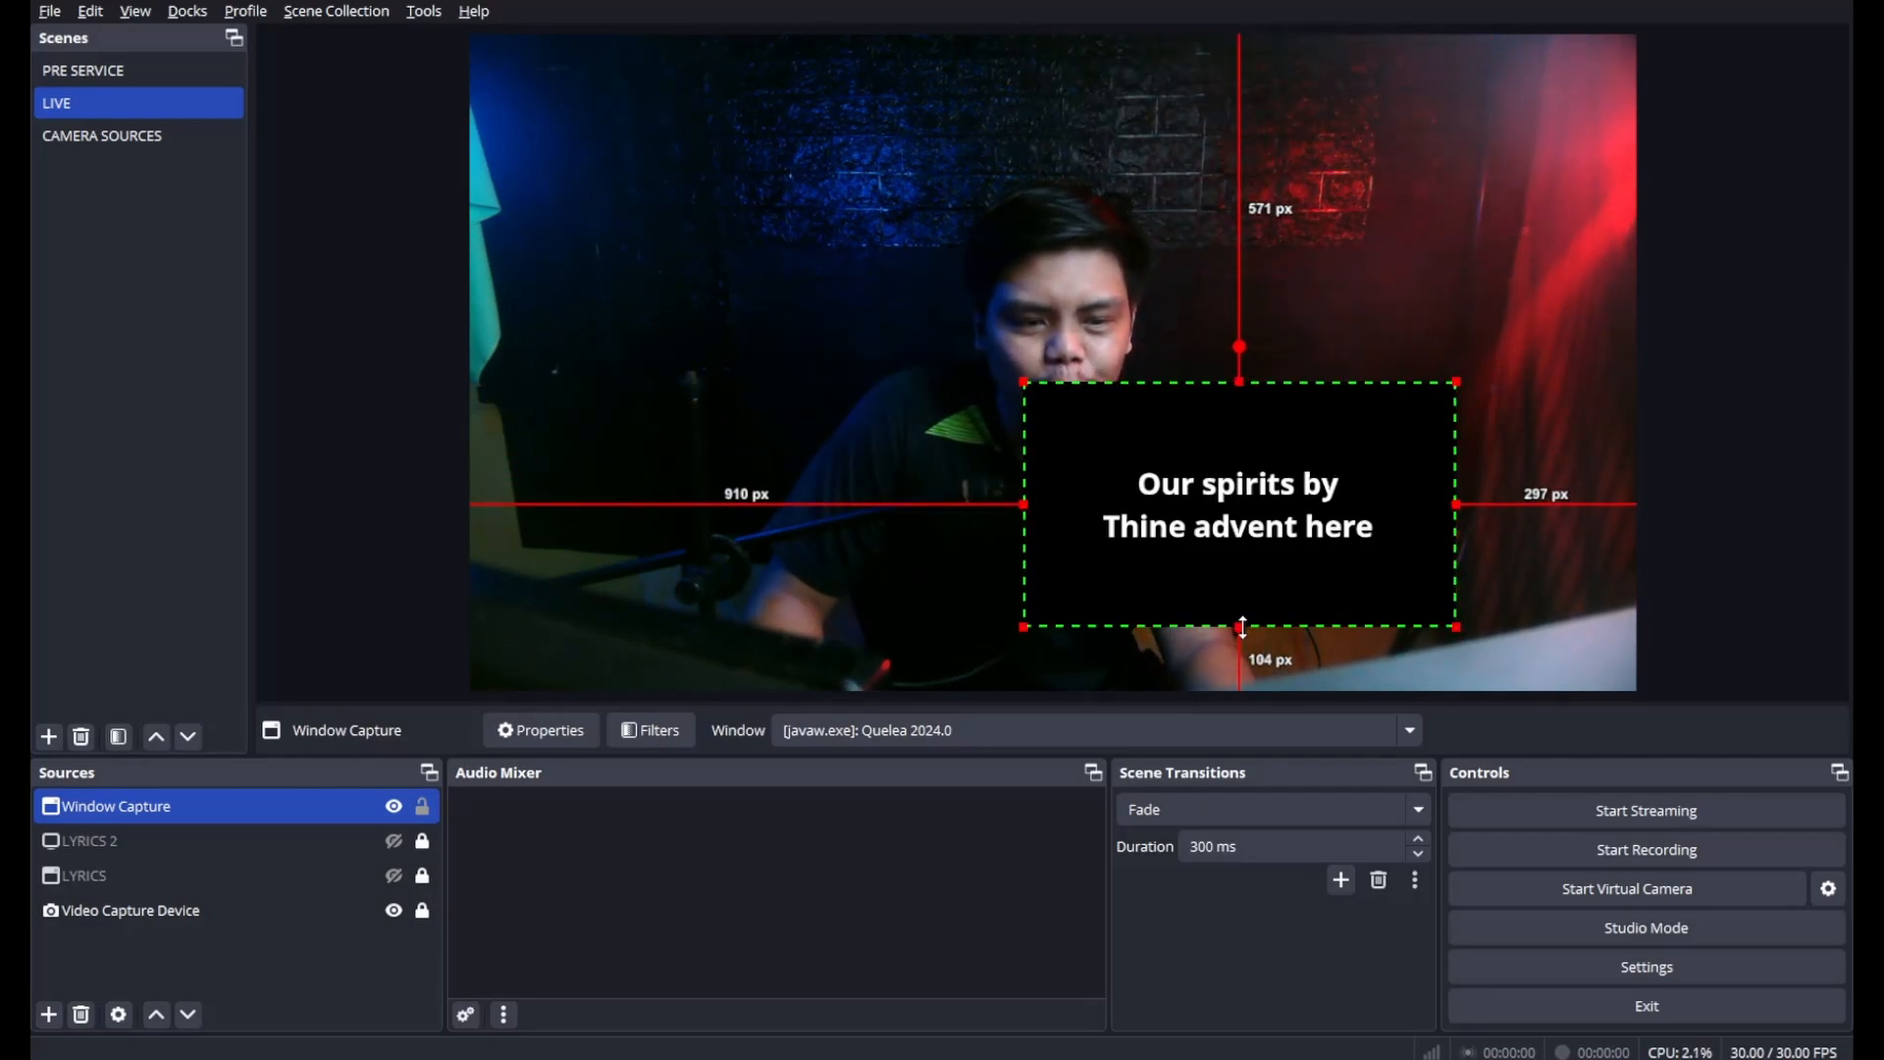
left_click(1682, 576)
- Move the Window Capture source down to the canvas's lower edge and center it horizontally
left_click(1305, 546)
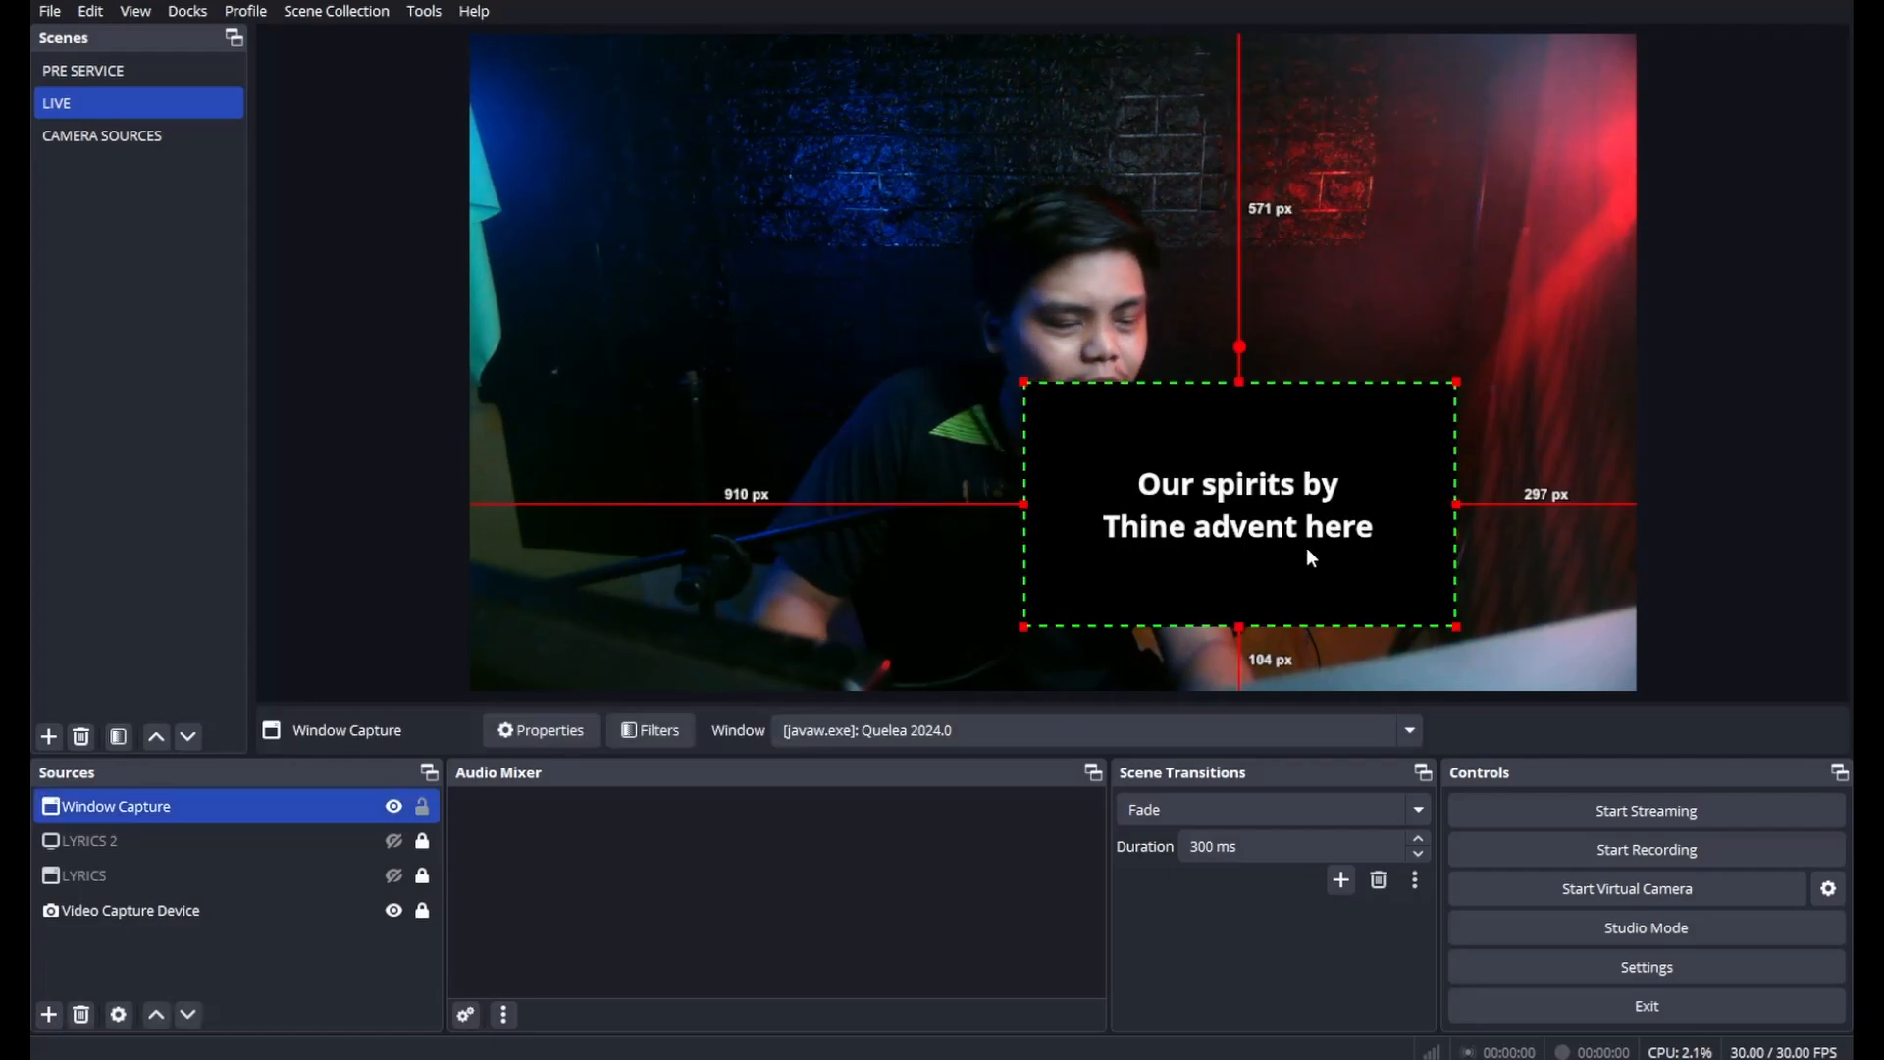
left_click_drag(1305, 546, 1135, 603)
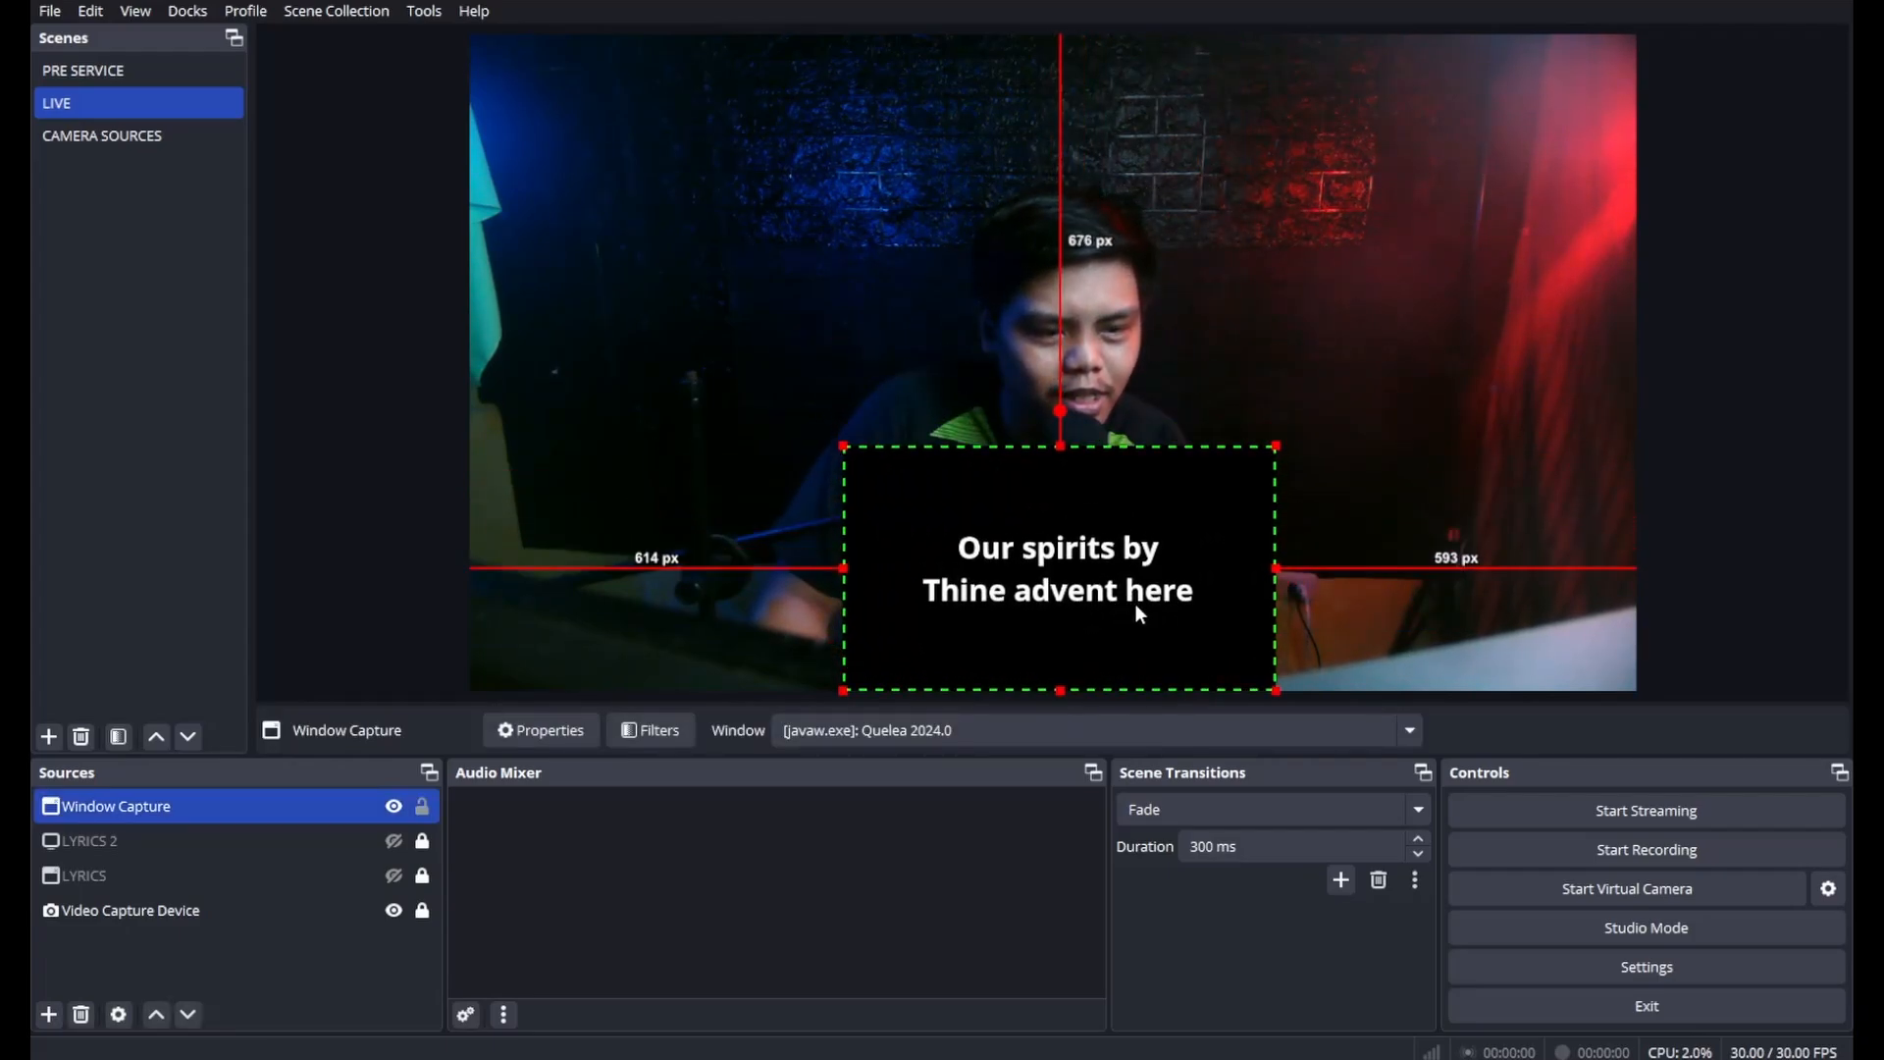
right_click(979, 558)
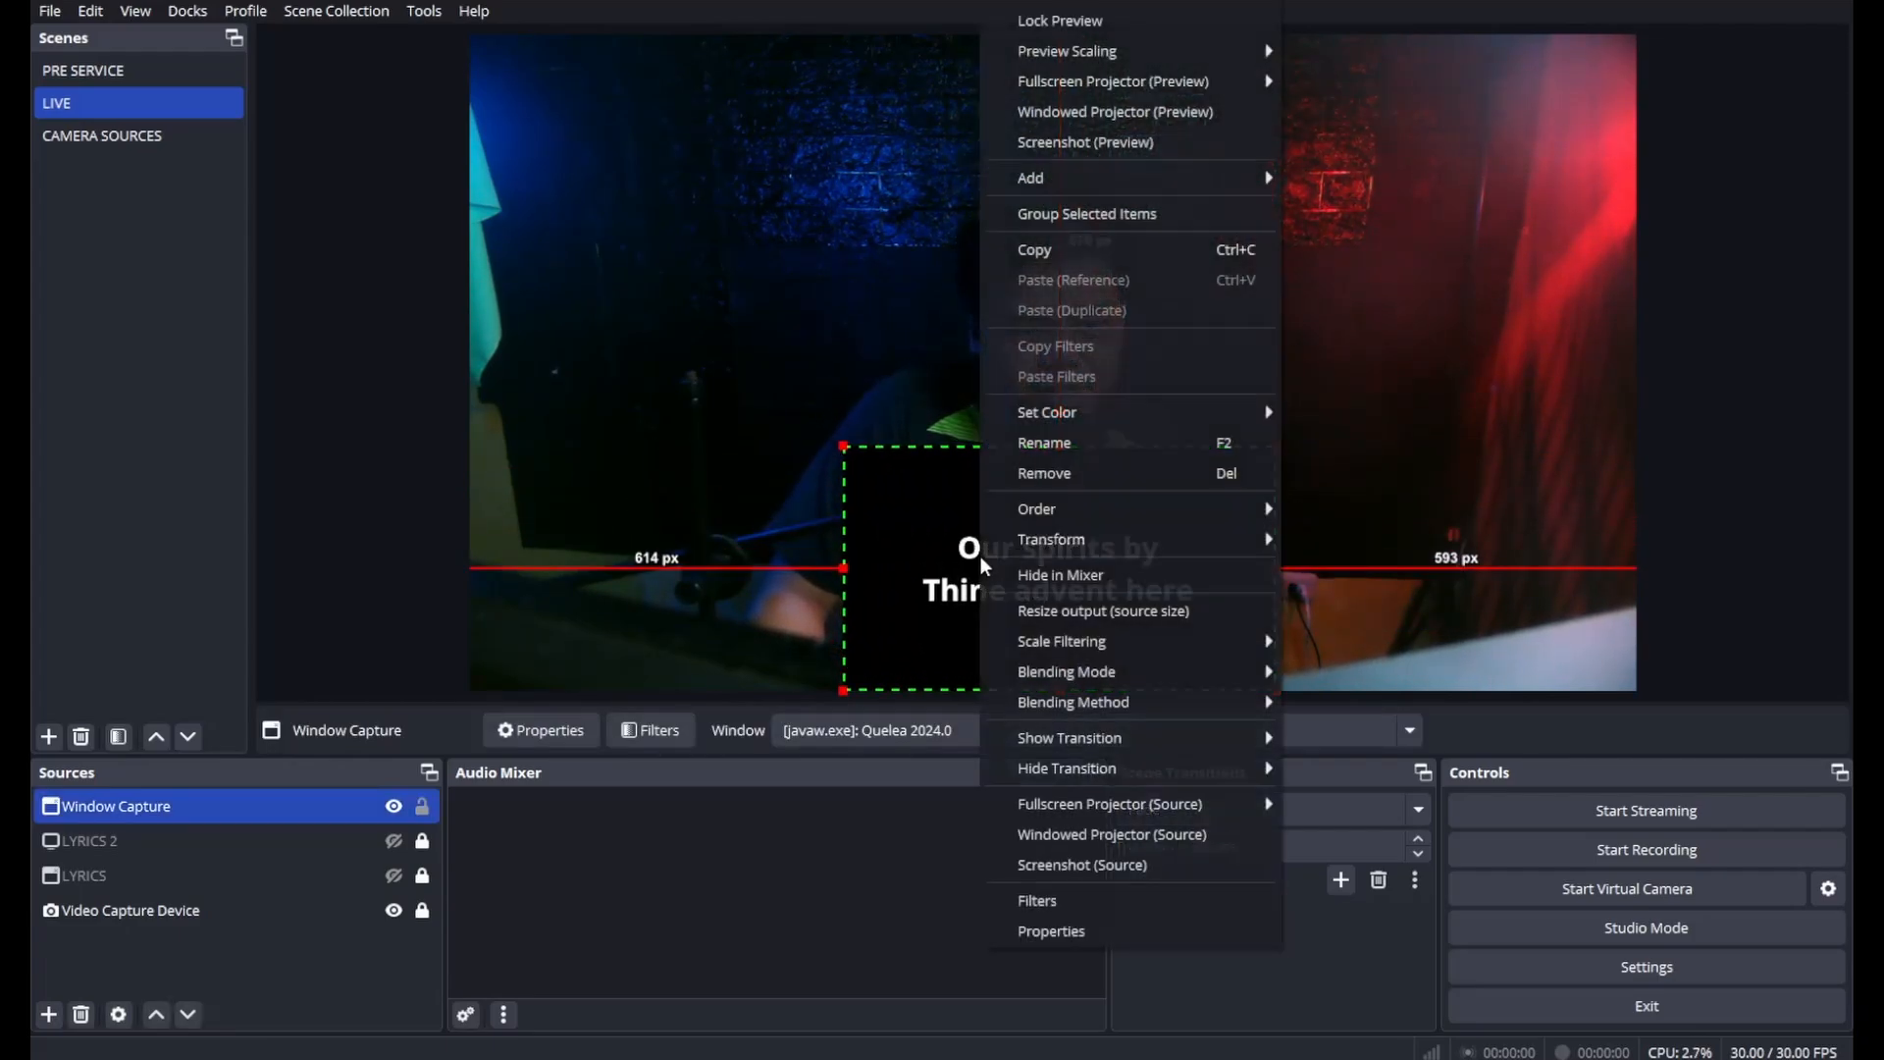
left_click(933, 589)
right_click(994, 589)
left_click(929, 592)
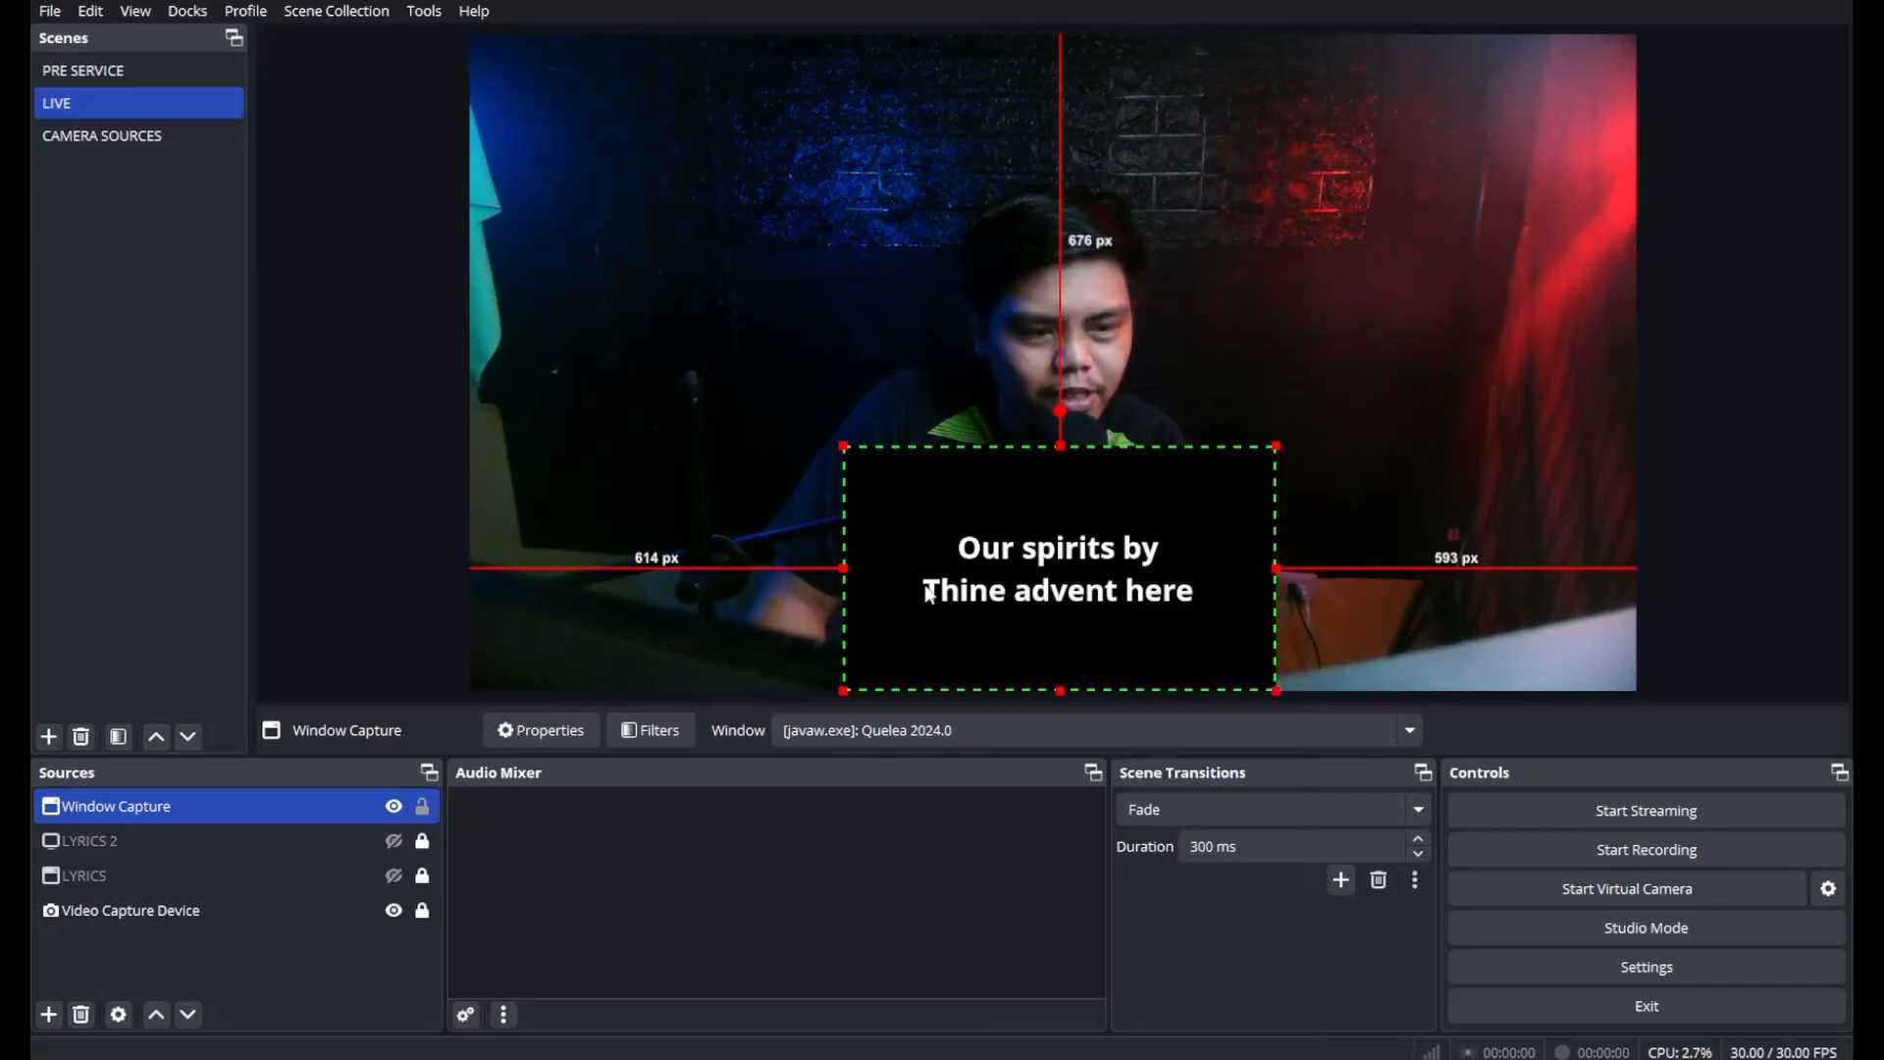
right_click(966, 589)
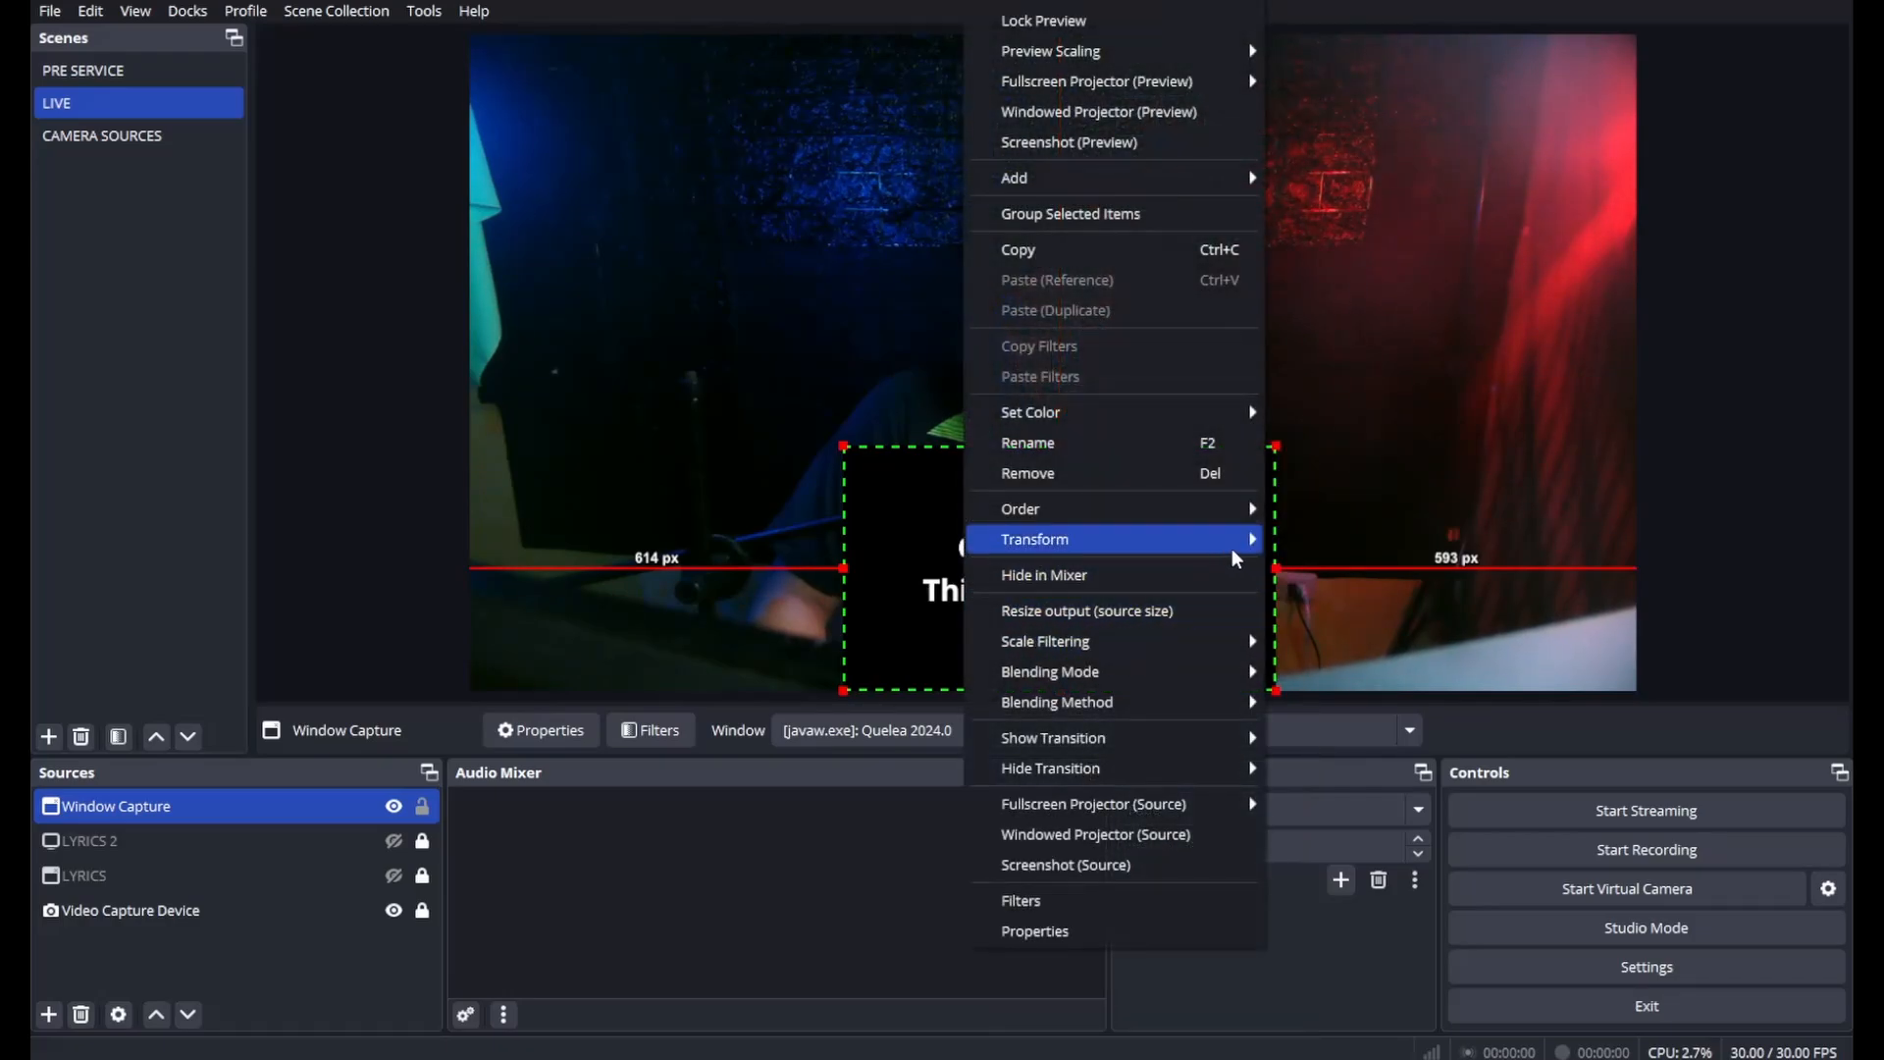
mouse_move(1233, 542)
left_click(1316, 946)
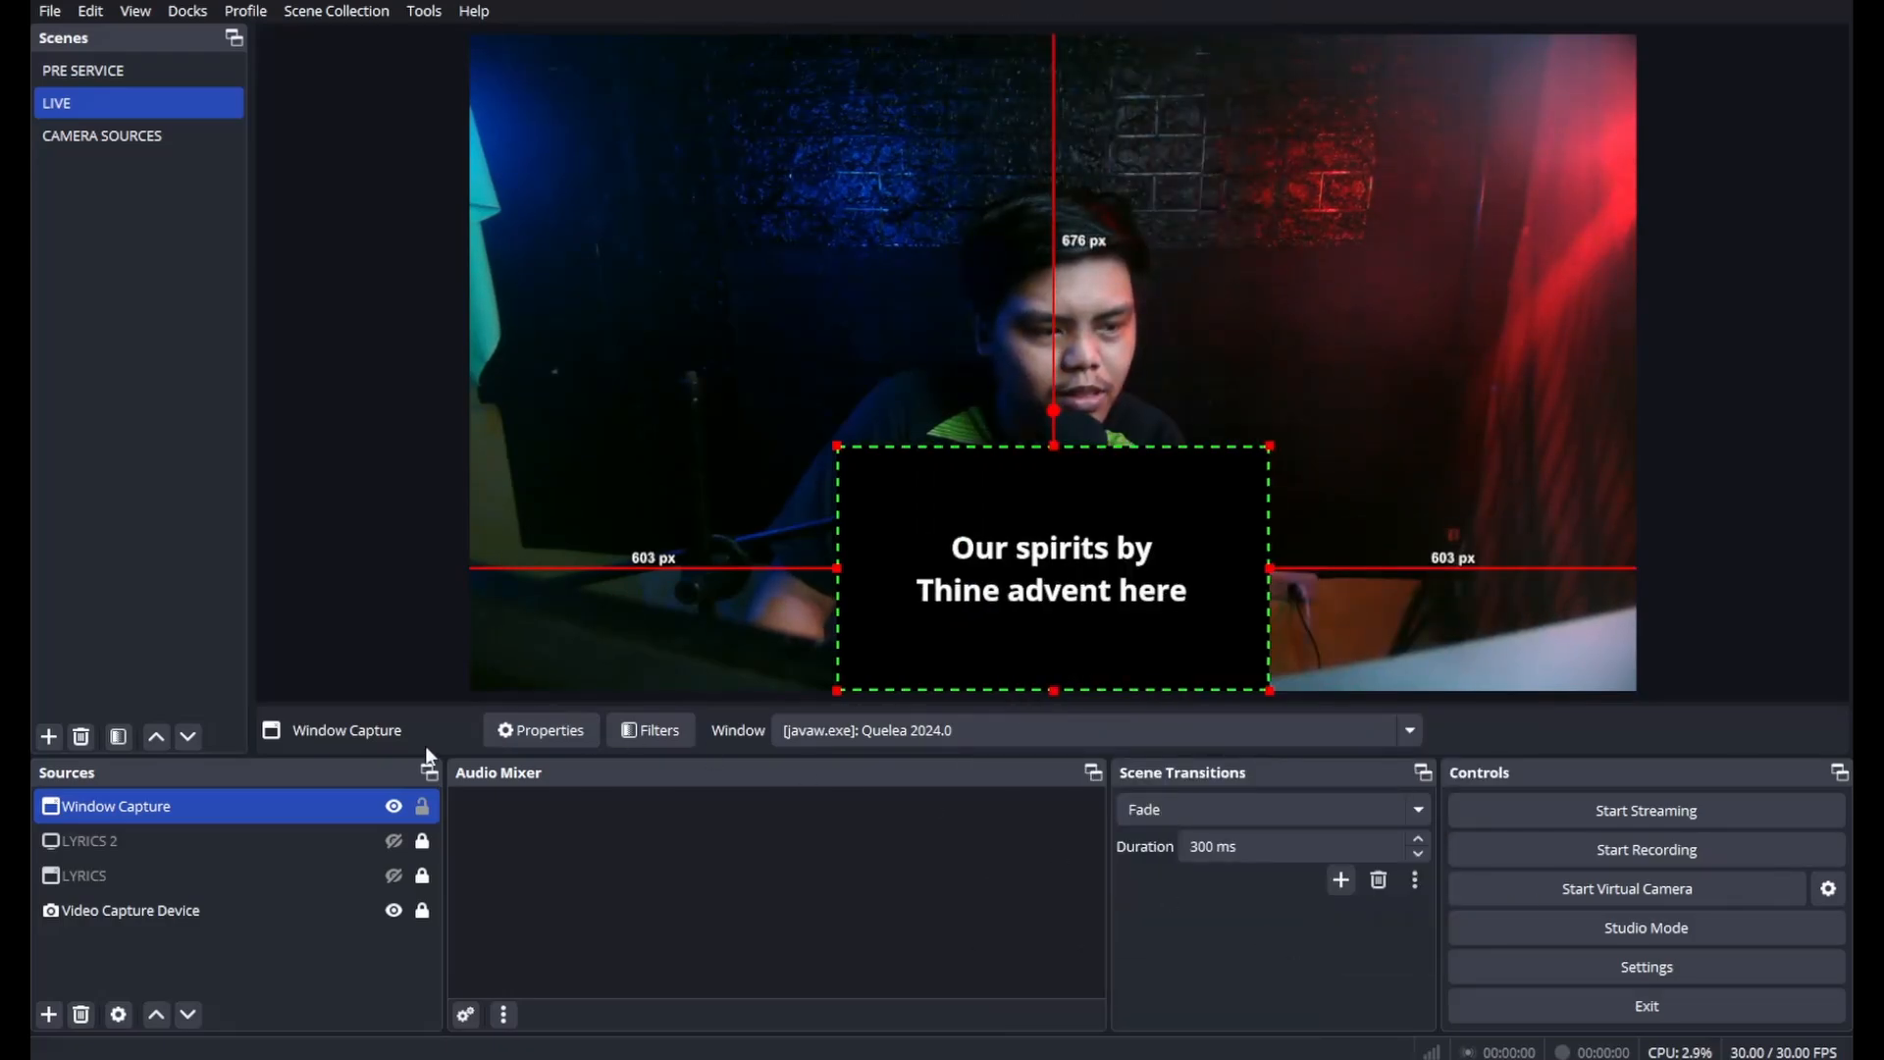
- Set the Window Capture source's blending mode to Add and shift it slightly below the canvas's lower edge
right_click(335, 791)
mouse_move(508, 513)
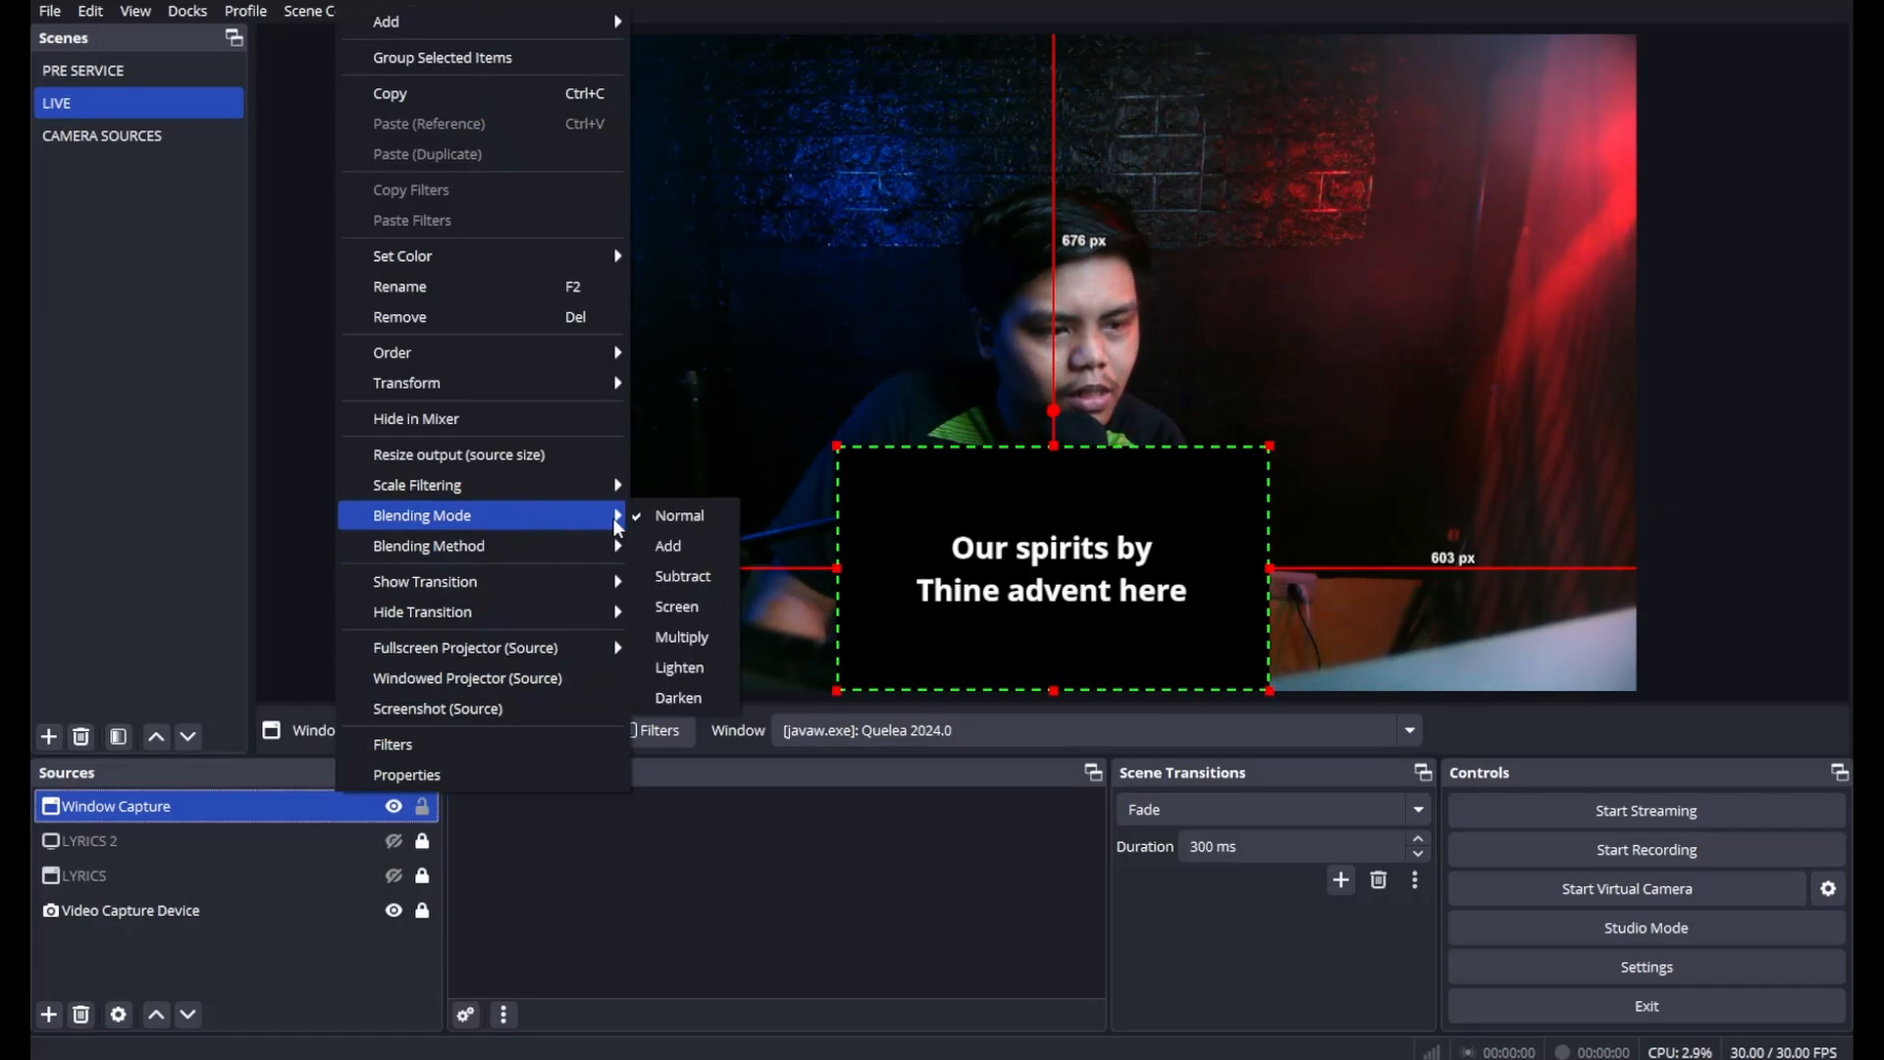
left_click(651, 545)
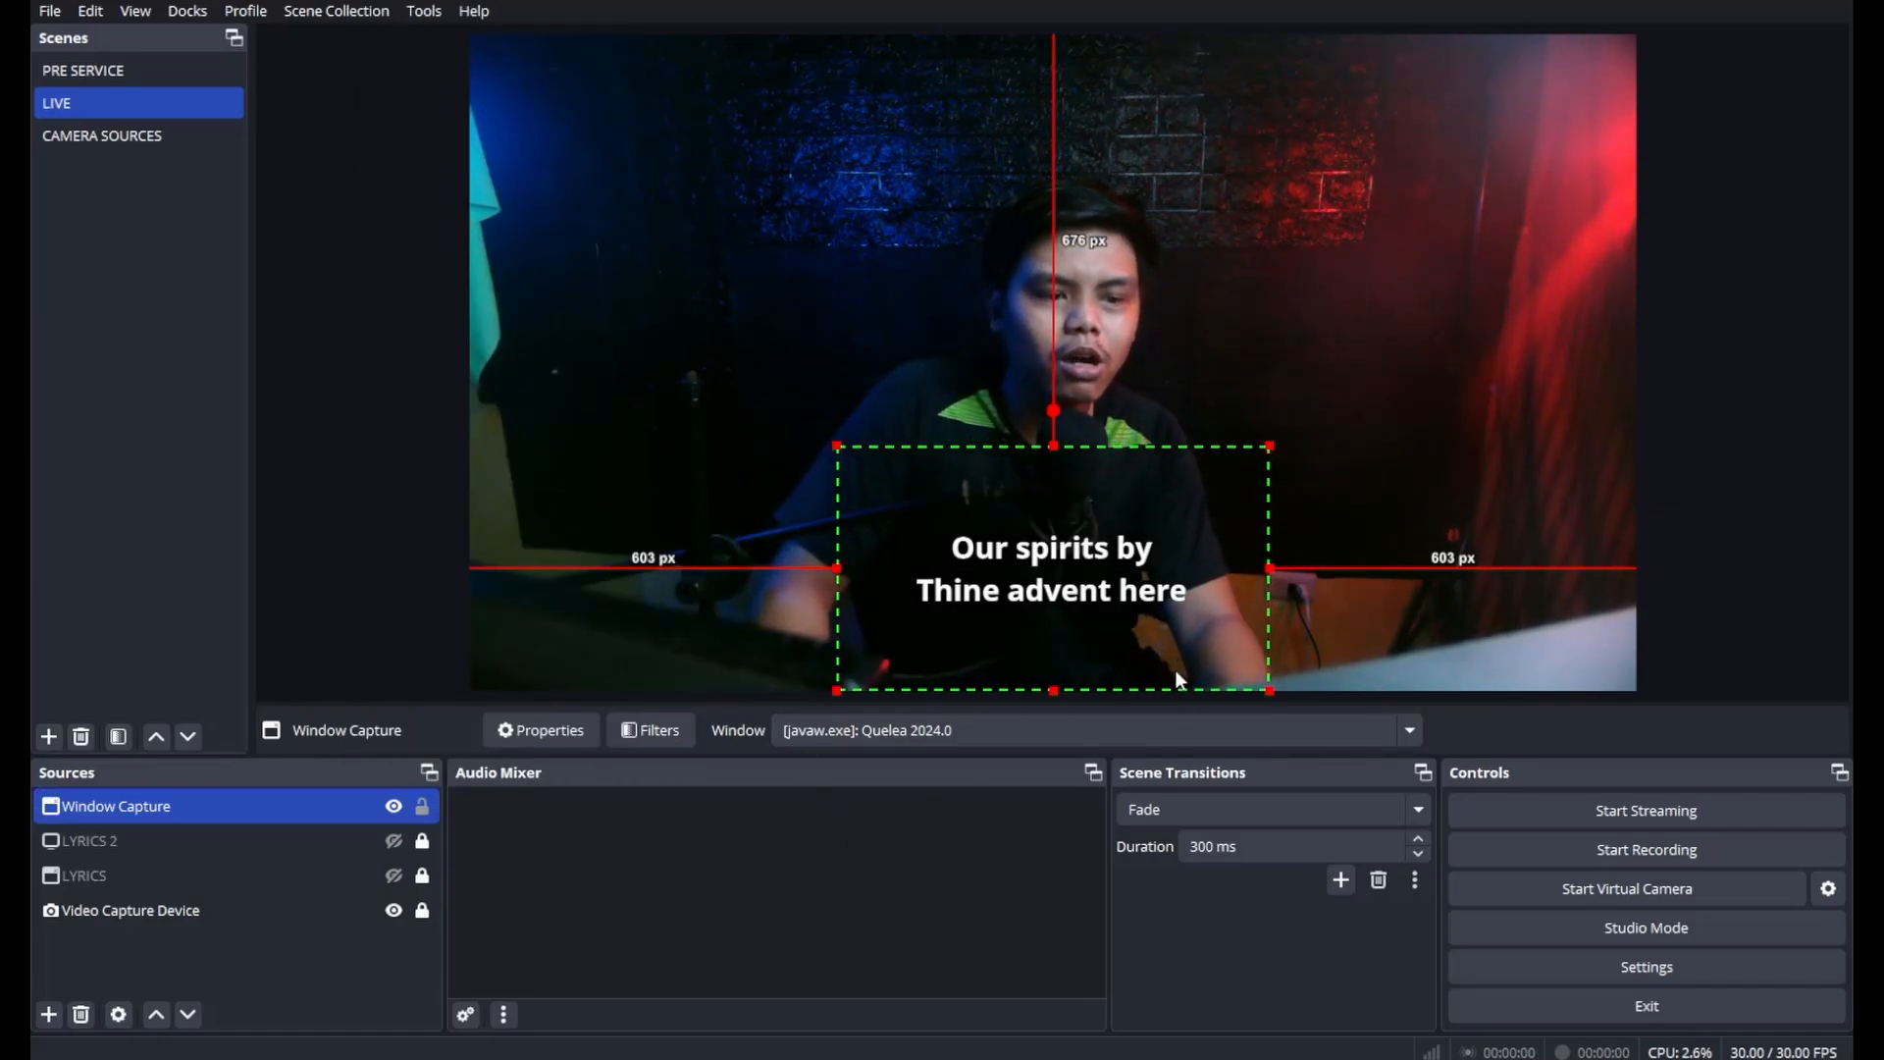
left_click_drag(1110, 558, 1113, 603)
left_click(1693, 444)
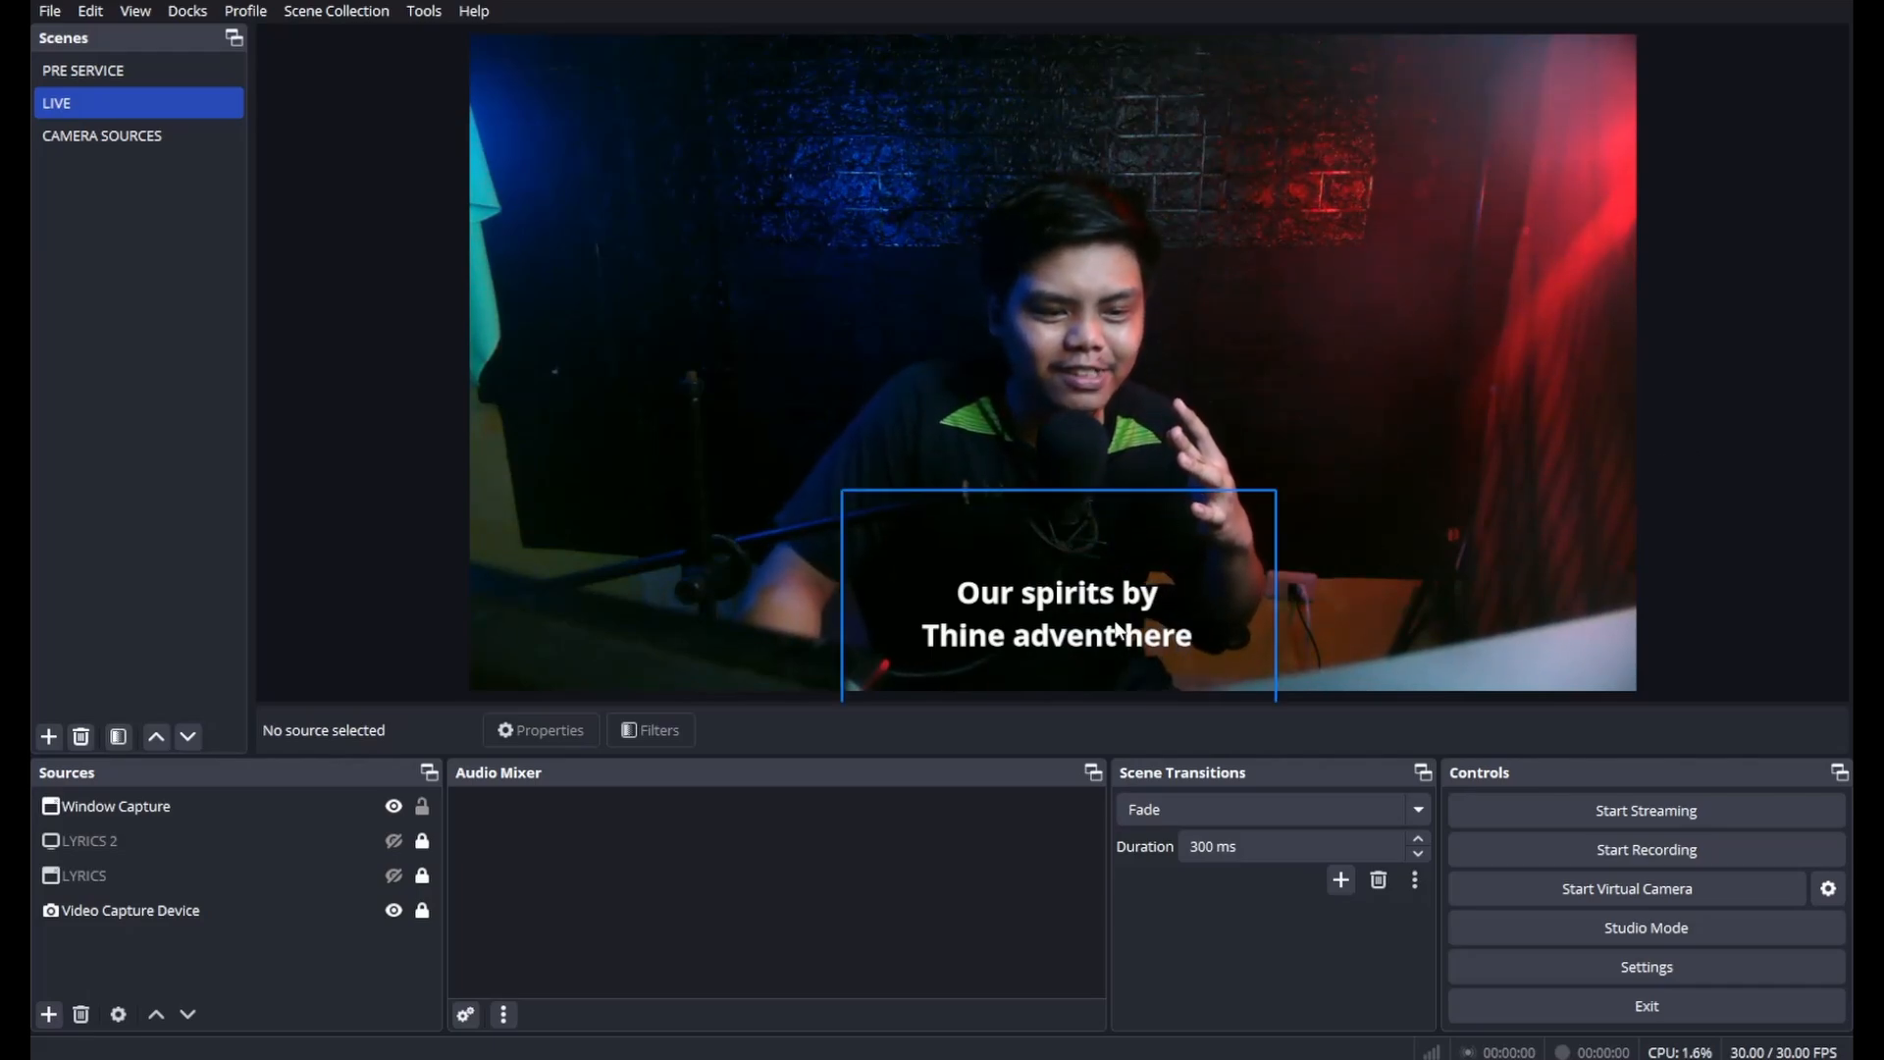
- Shrink the live slide preview in Quelea by lowering its divider and check the effect on the overlay in OBS
mouse_move(1177, 1050)
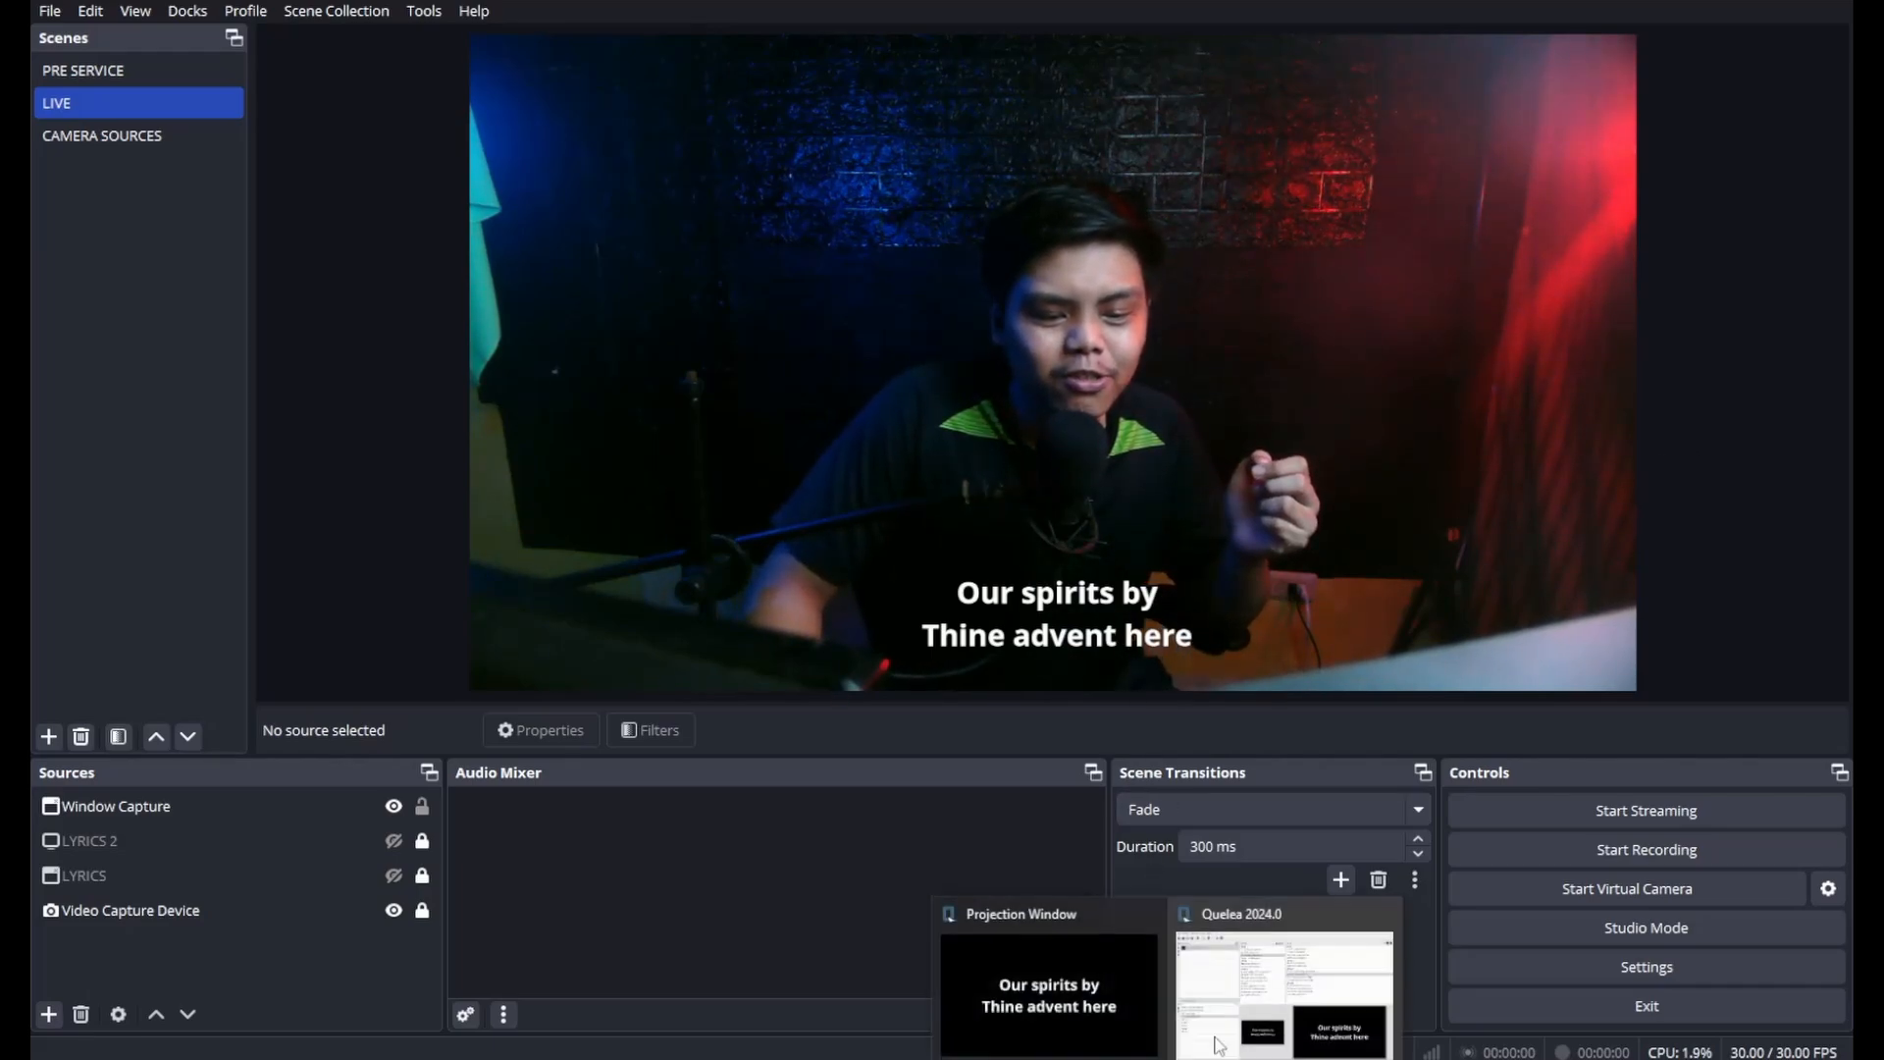
left_click(1358, 932)
left_click_drag(1433, 617, 1423, 799)
mouse_move(1113, 1054)
left_click(1232, 972)
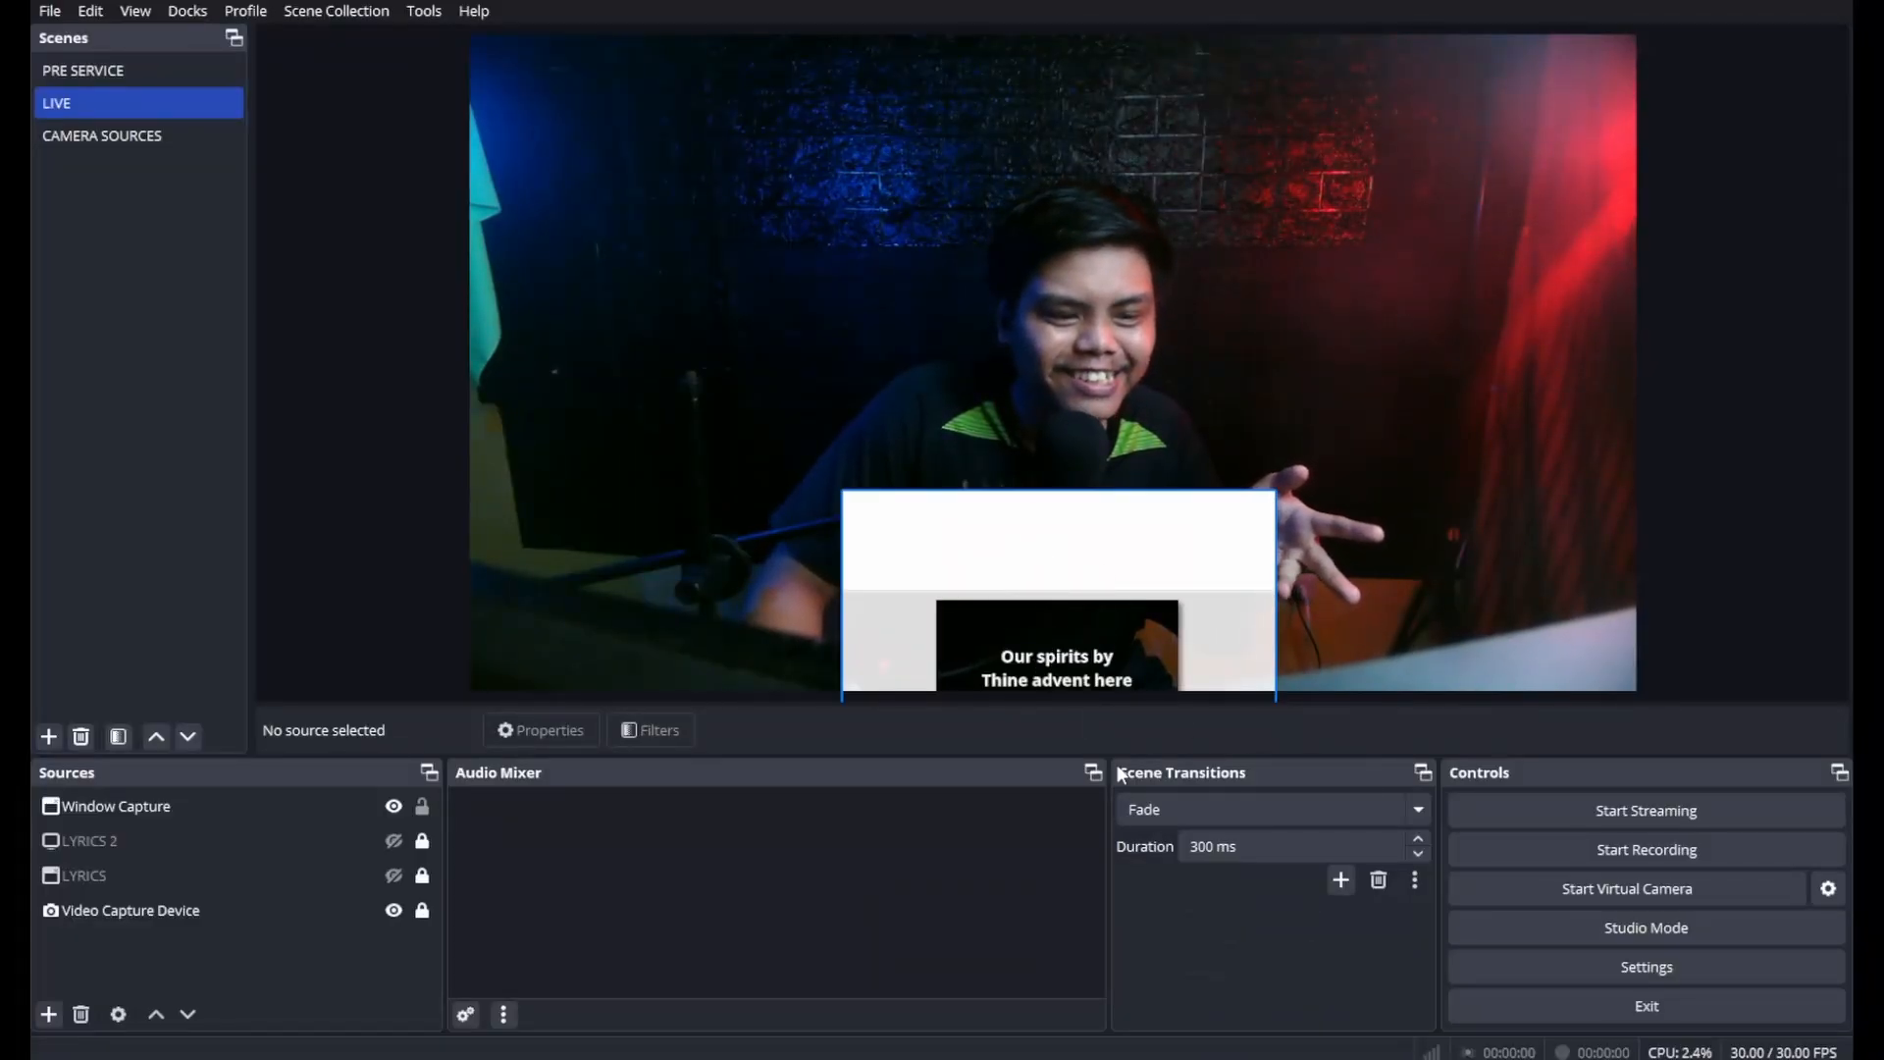
- Enlarge the live slide preview in Quelea by raising its divider to just below the last lyric line, and return to OBS
mouse_move(1168, 1055)
left_click(1285, 991)
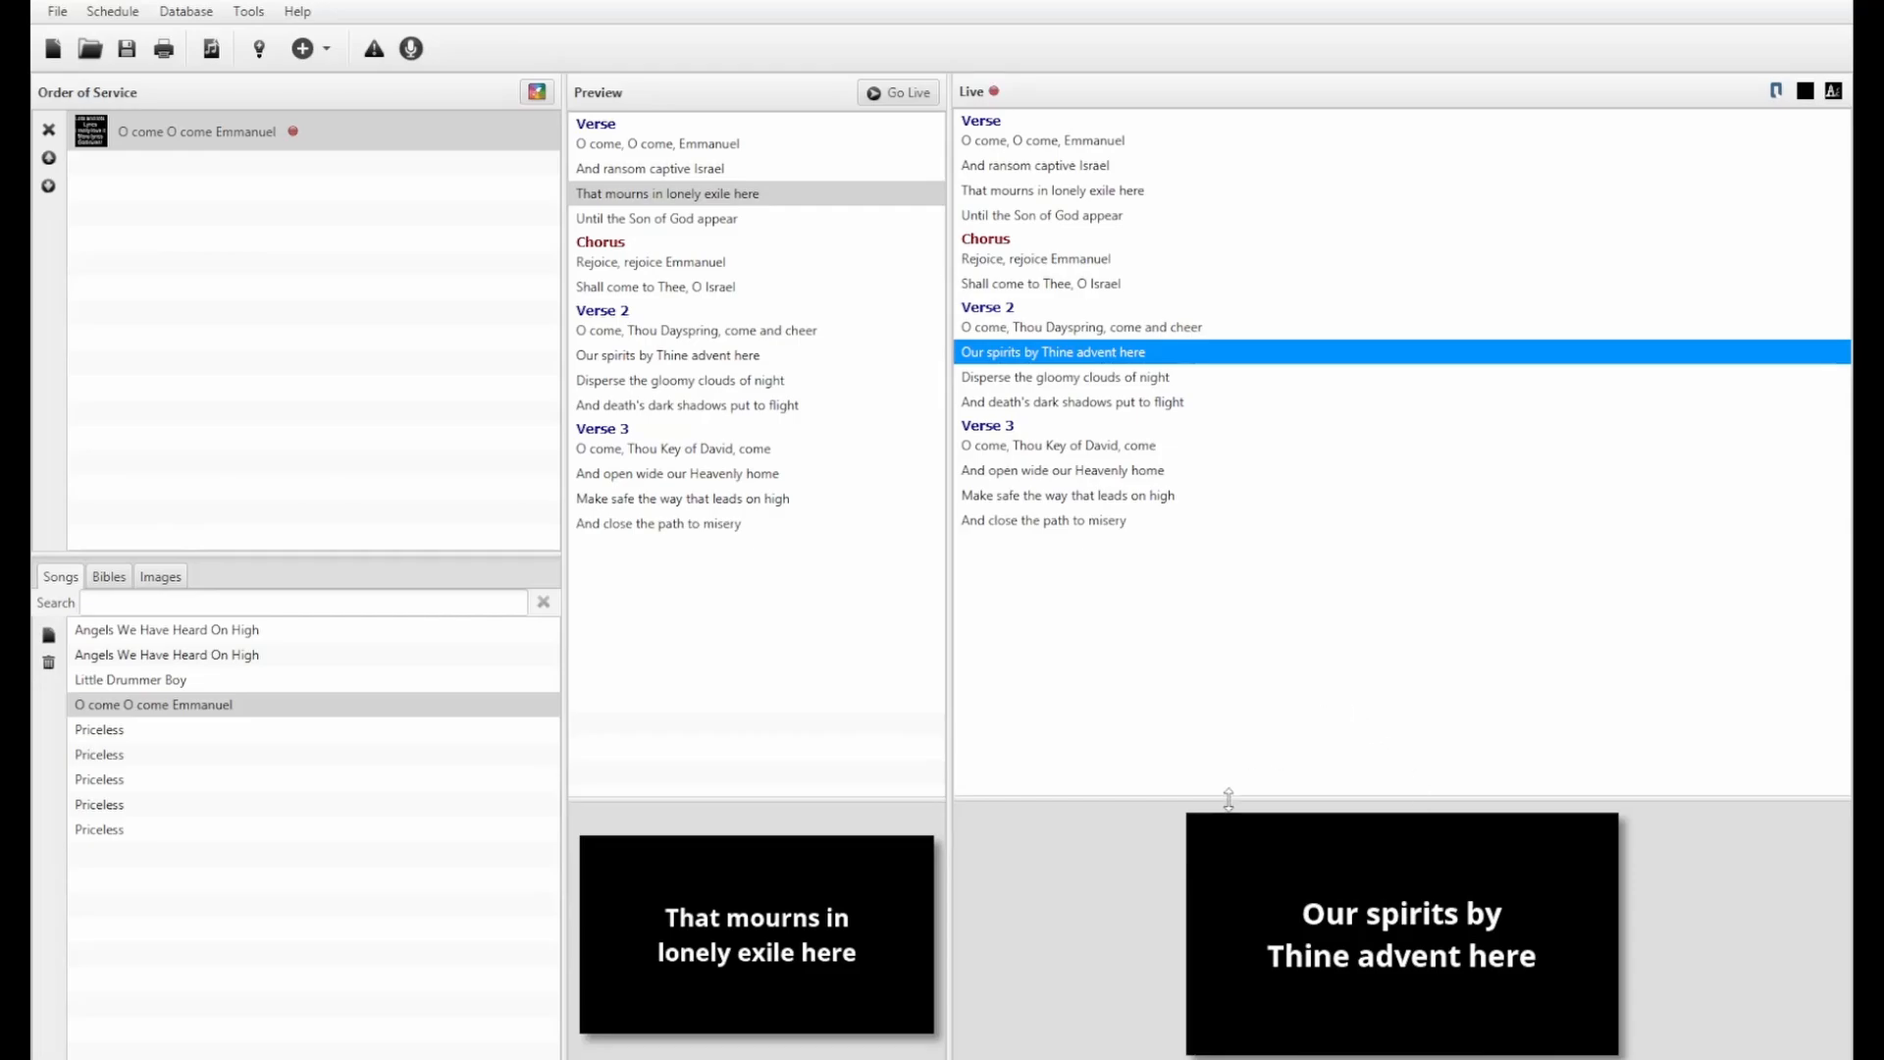
left_click_drag(1229, 799, 1238, 546)
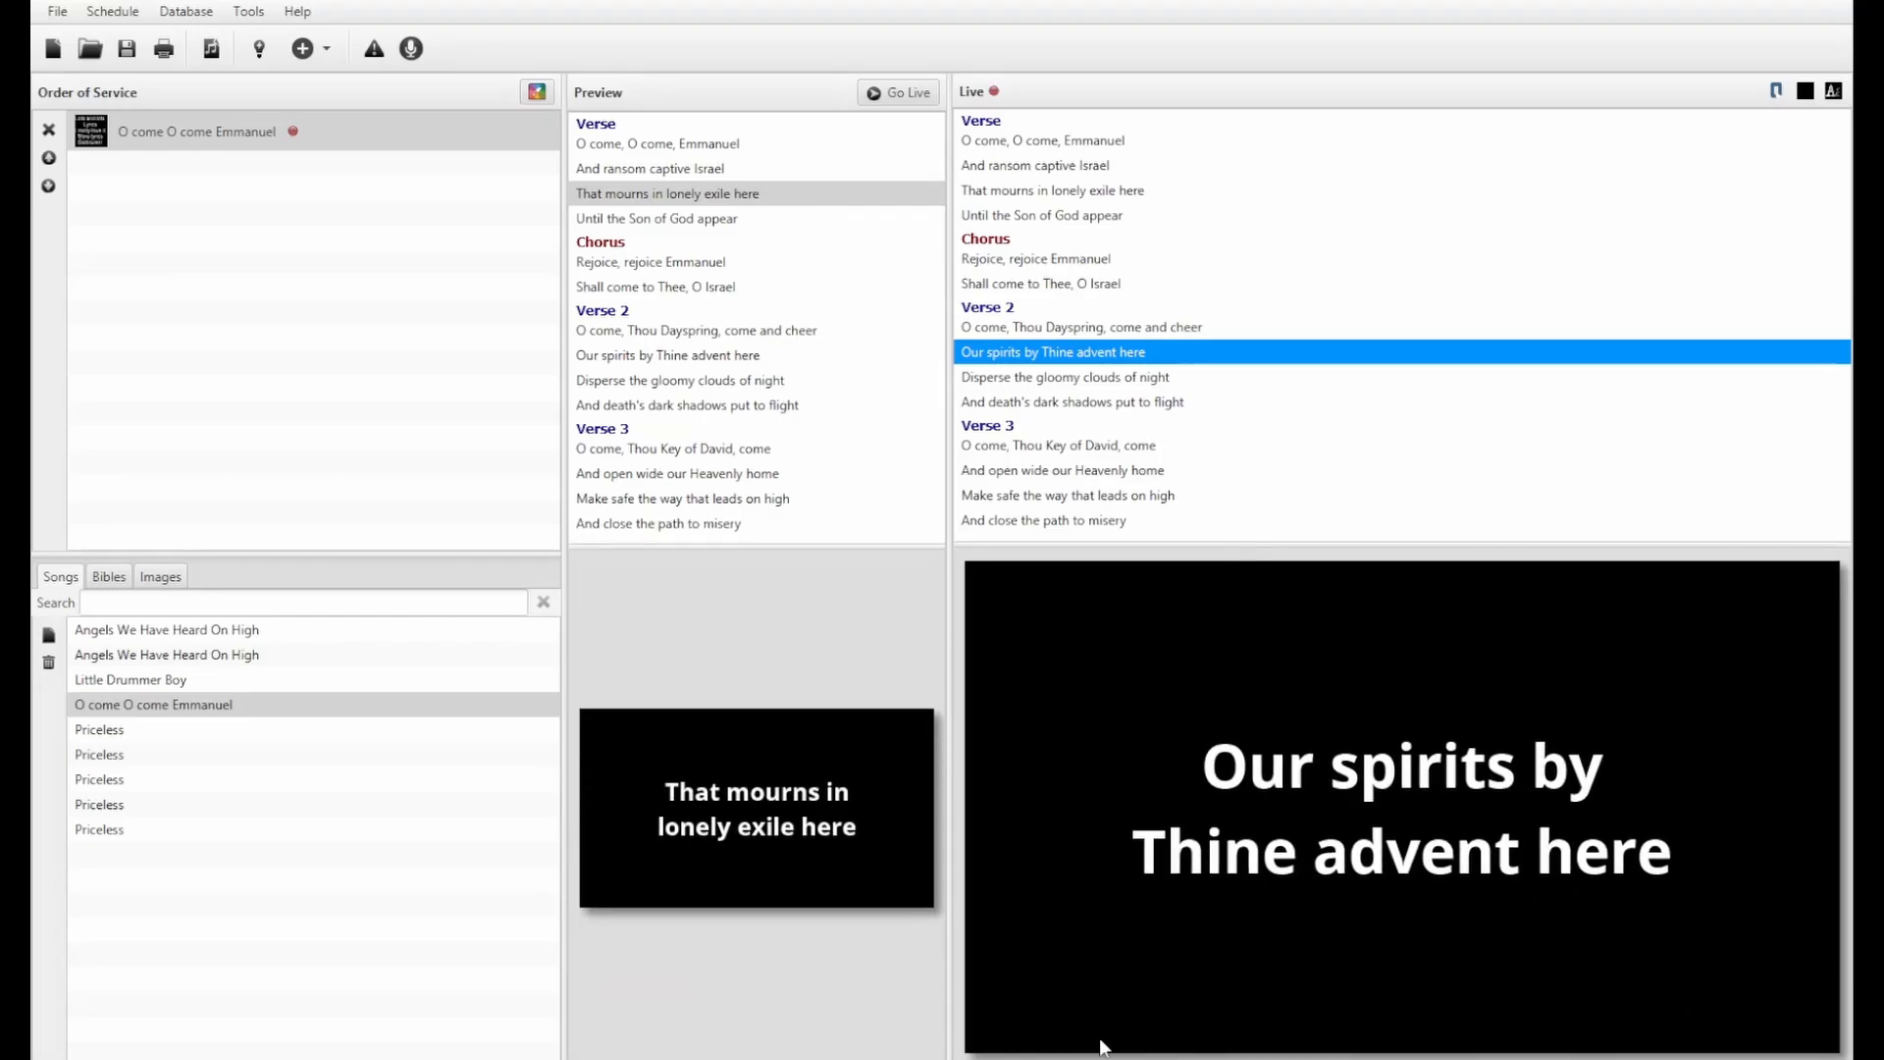
left_click(1234, 986)
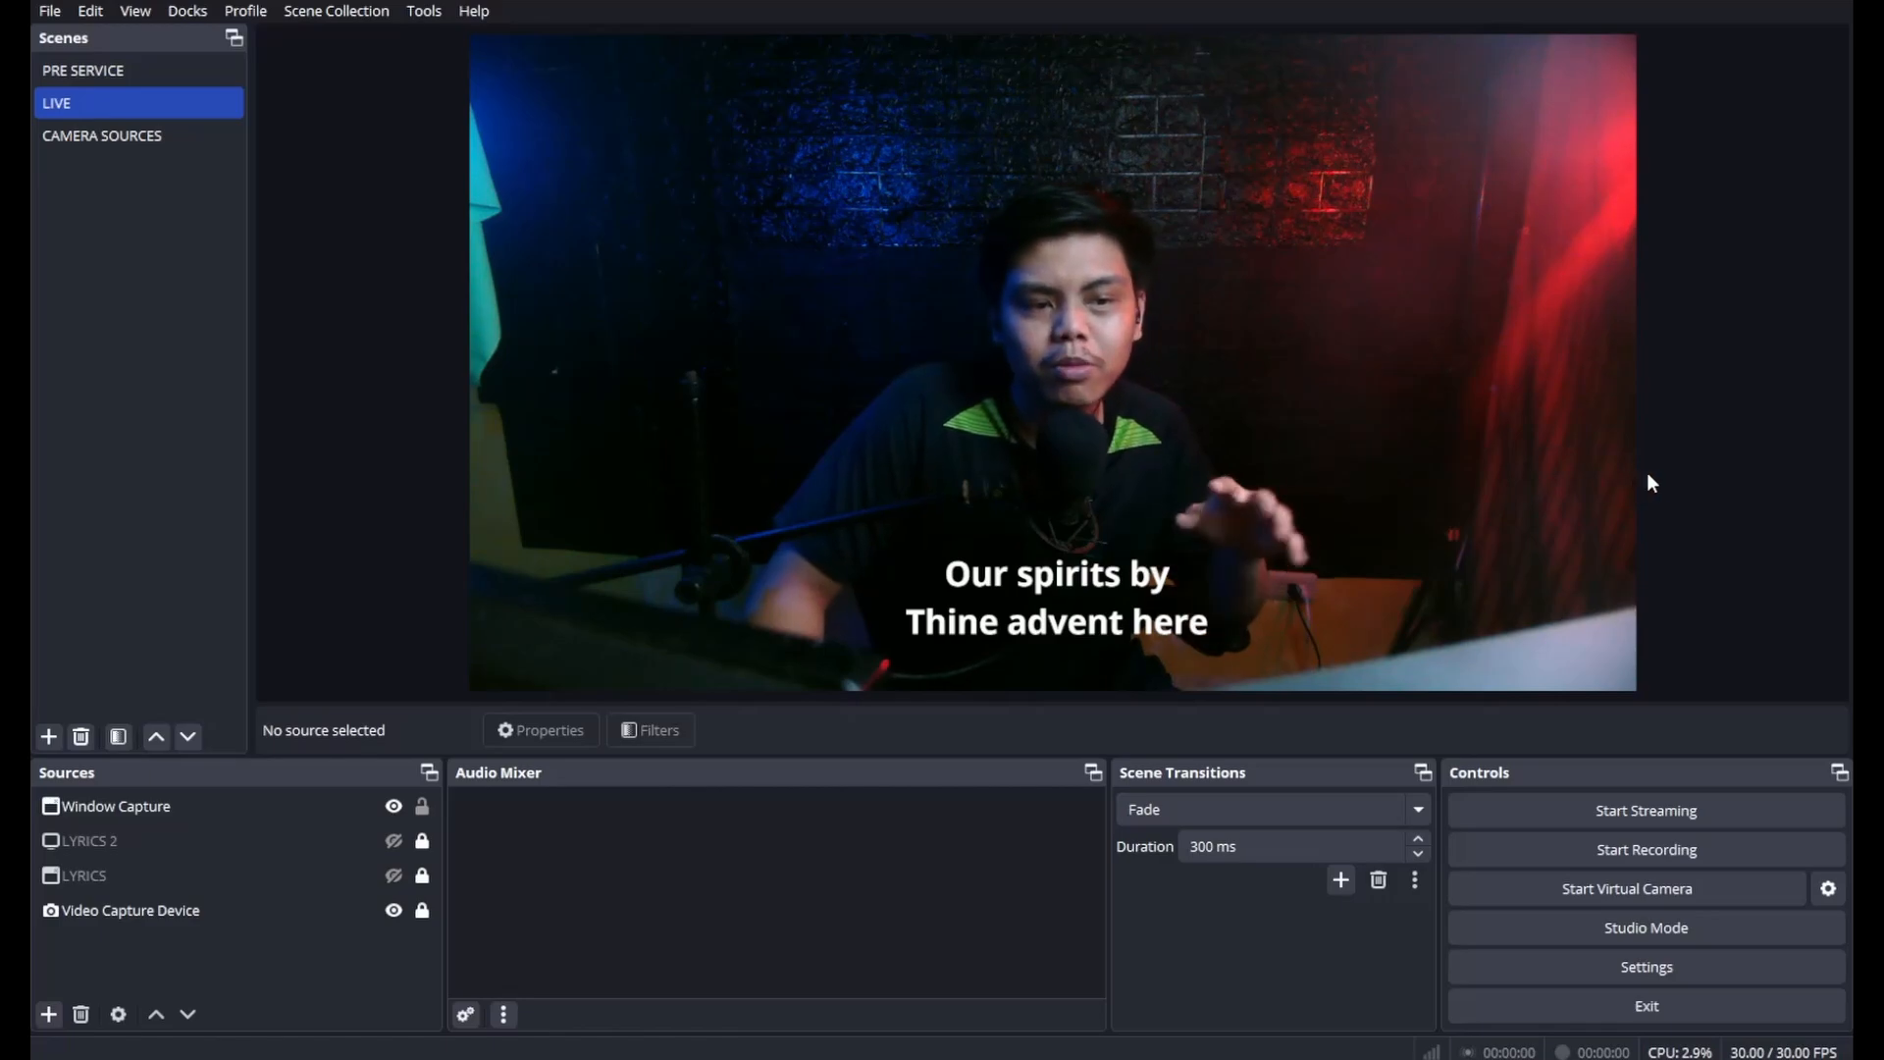
- Lock the Window Capture source and hide it
left_click(423, 808)
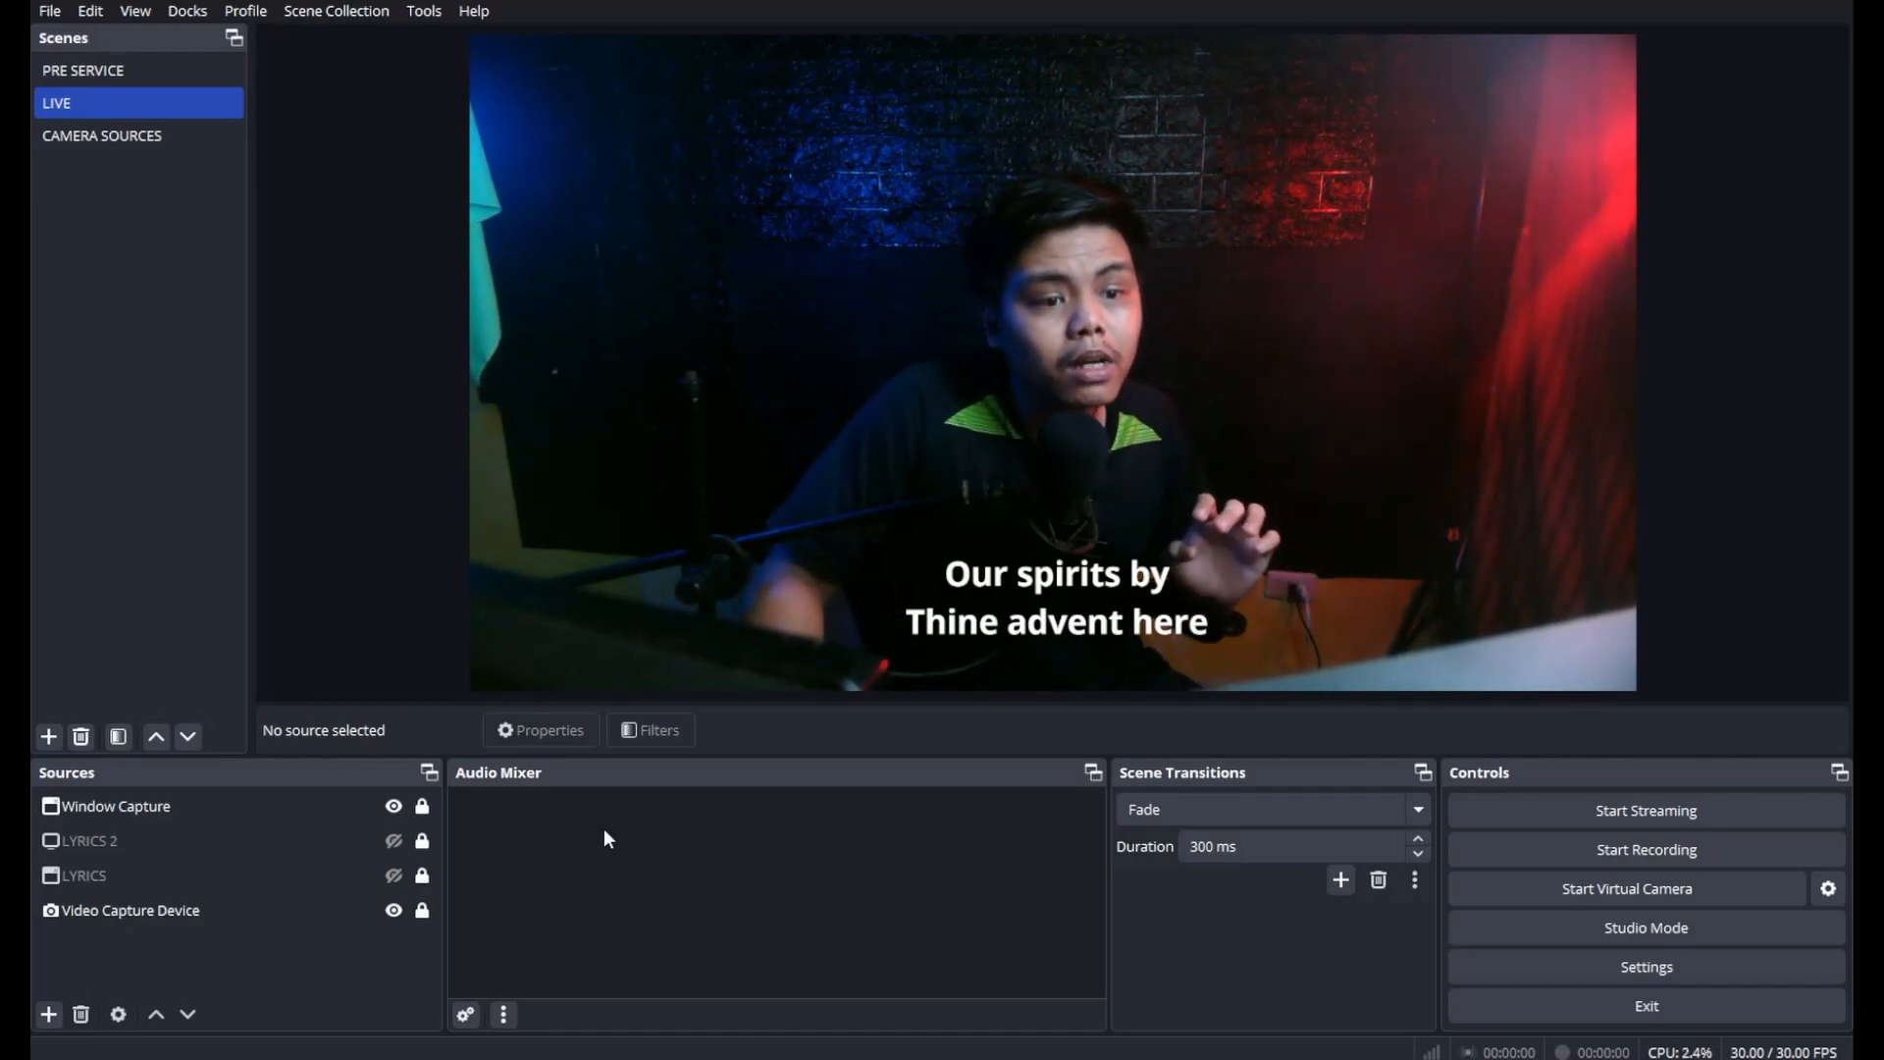
left_click(412, 807)
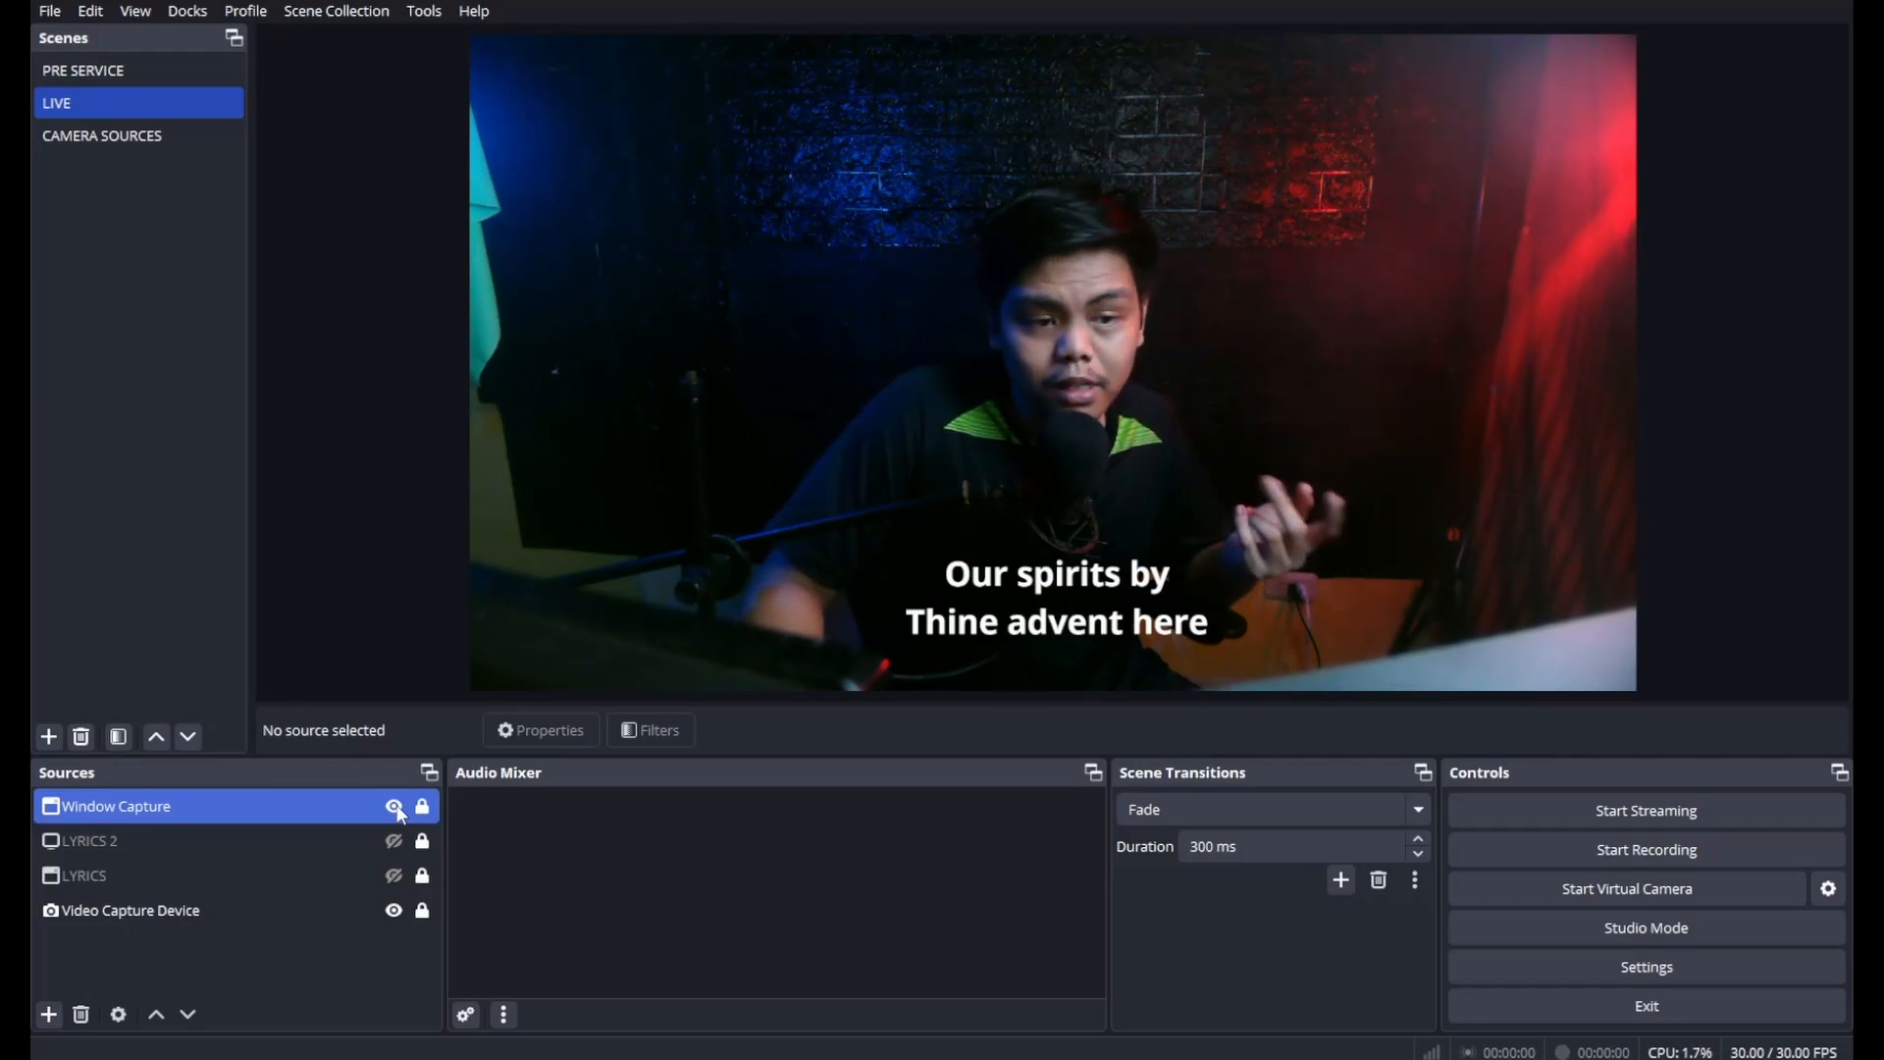
left_click(396, 806)
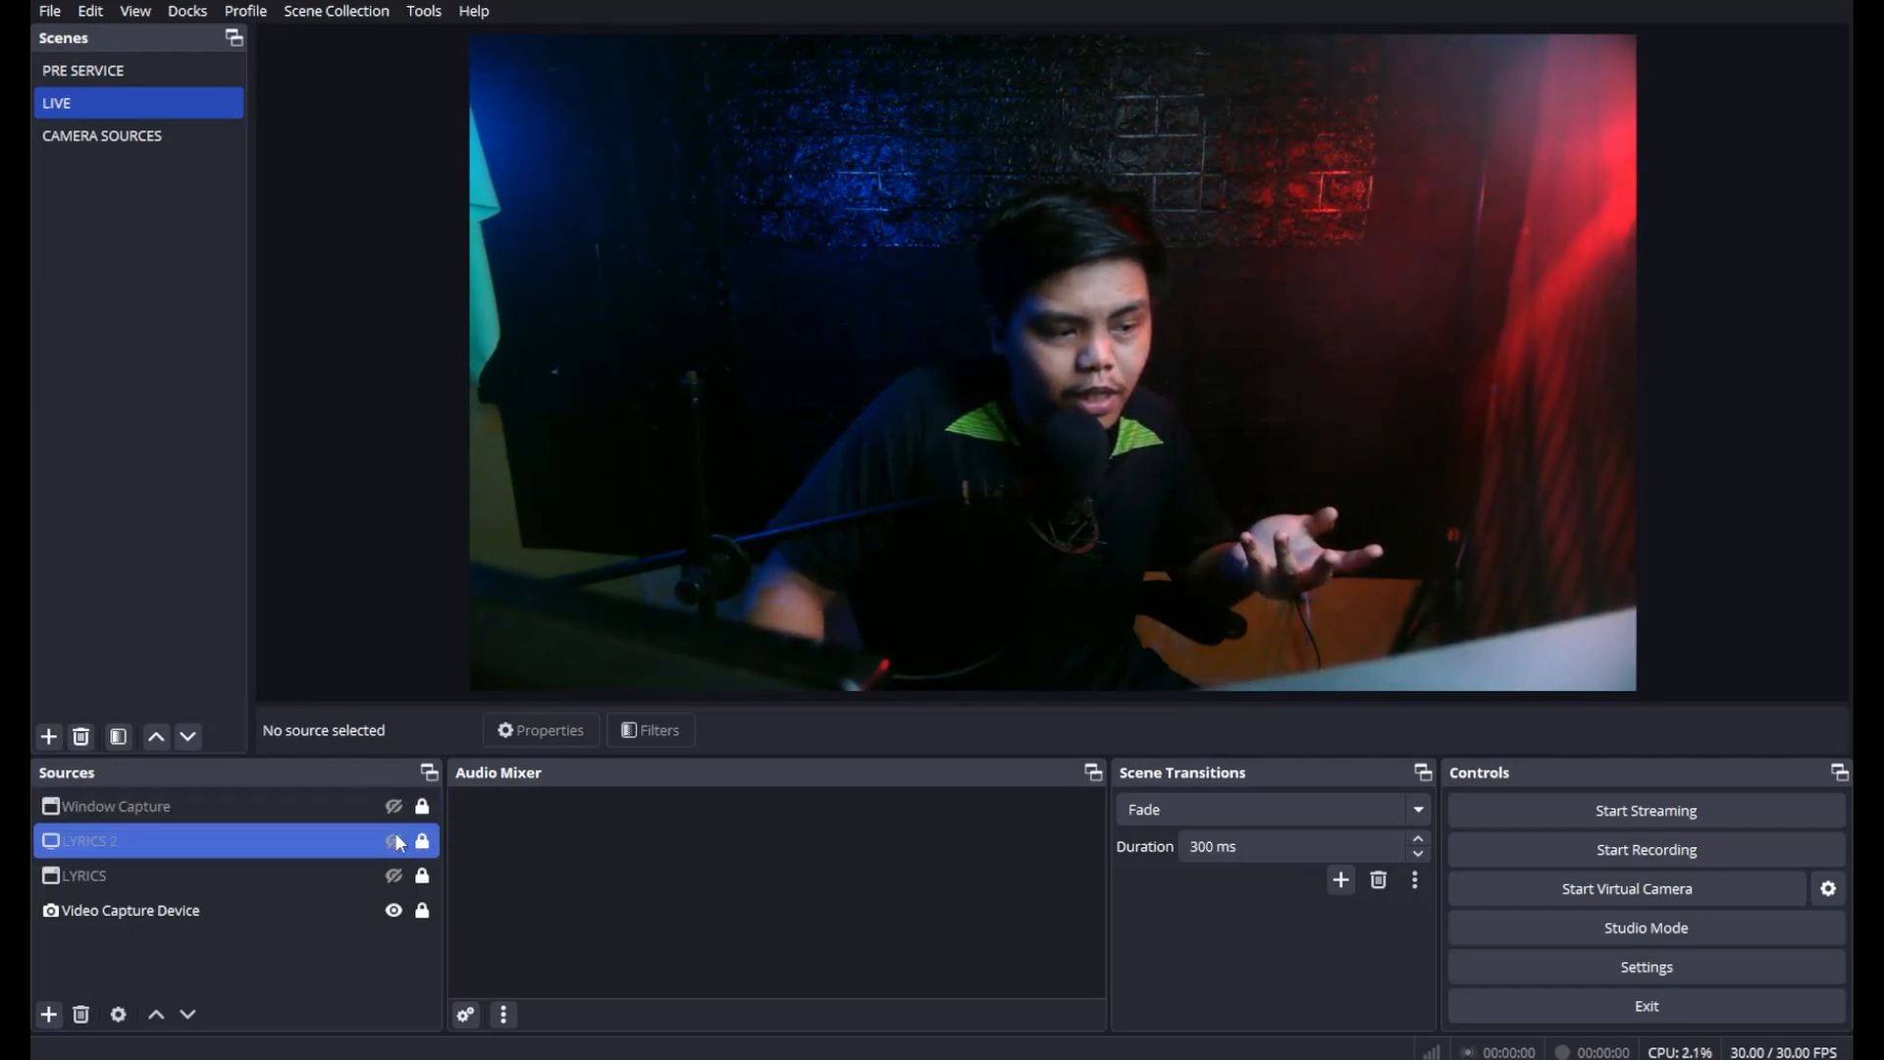
left_click(423, 11)
mouse_move(381, 14)
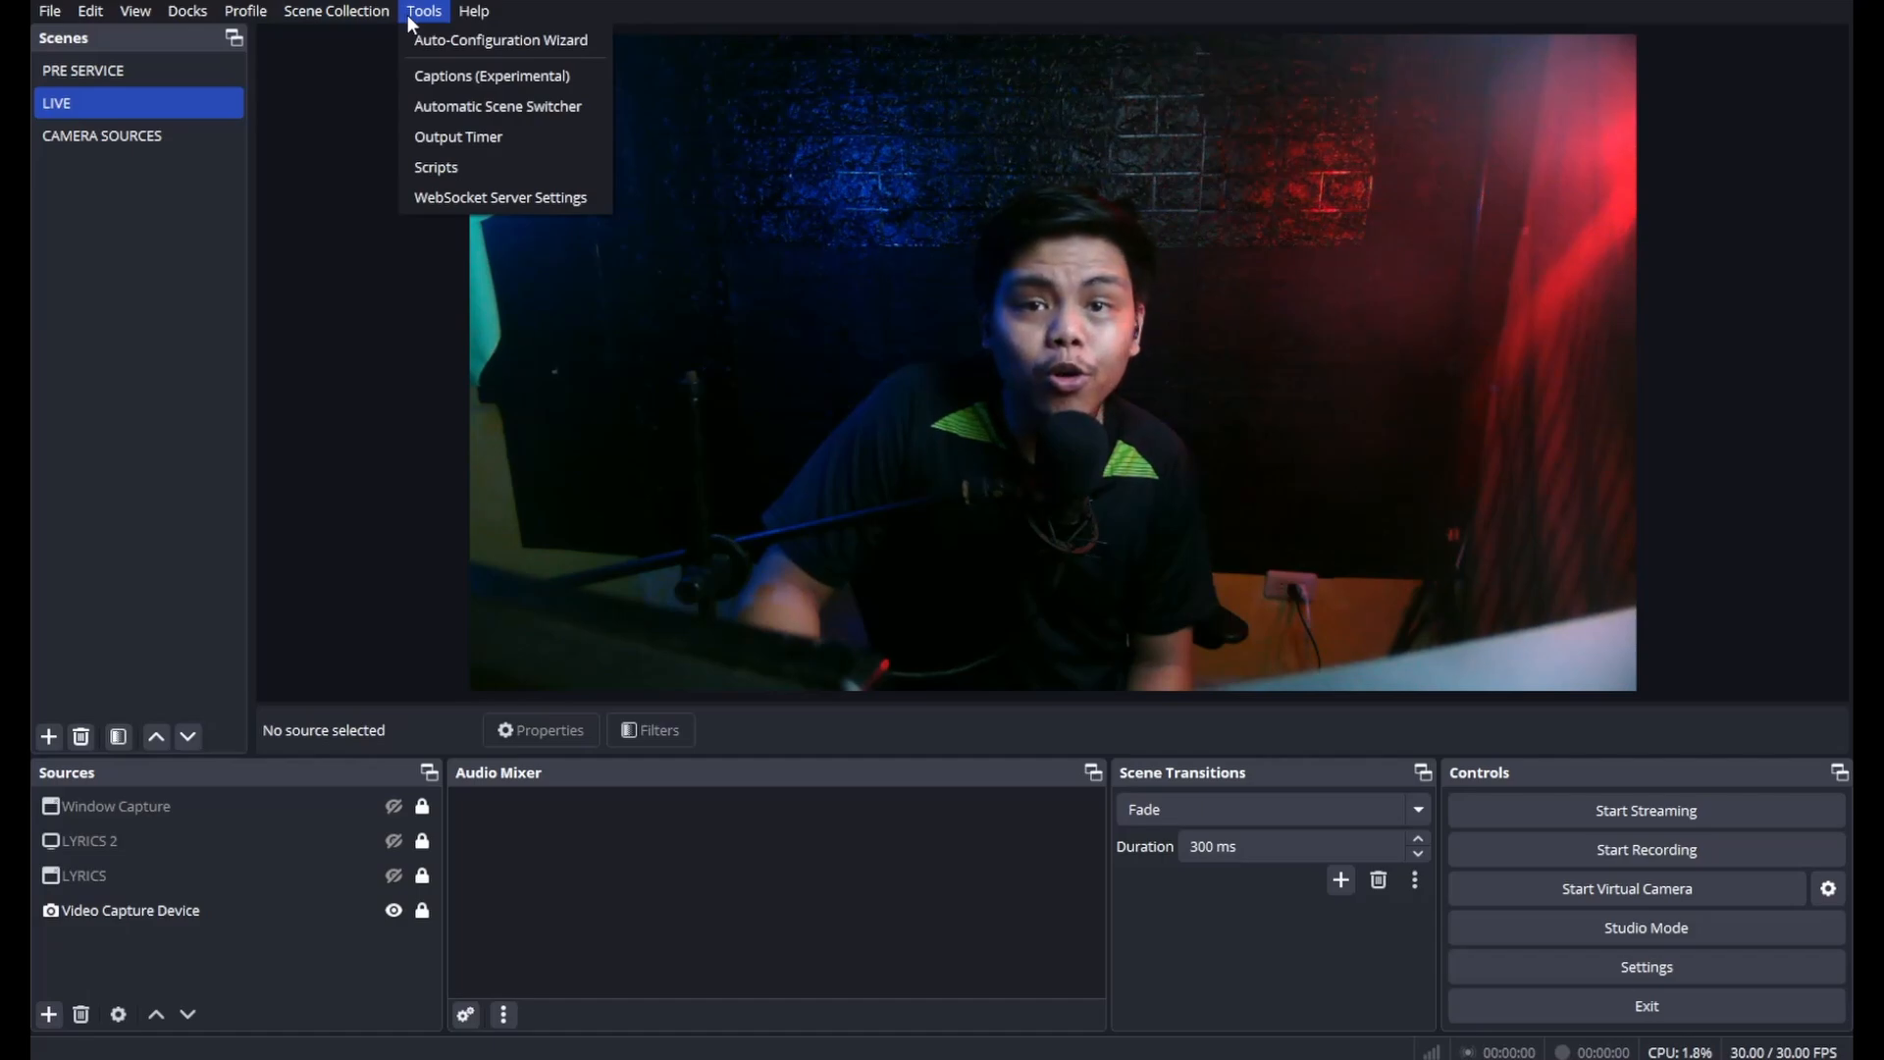
left_click(704, 936)
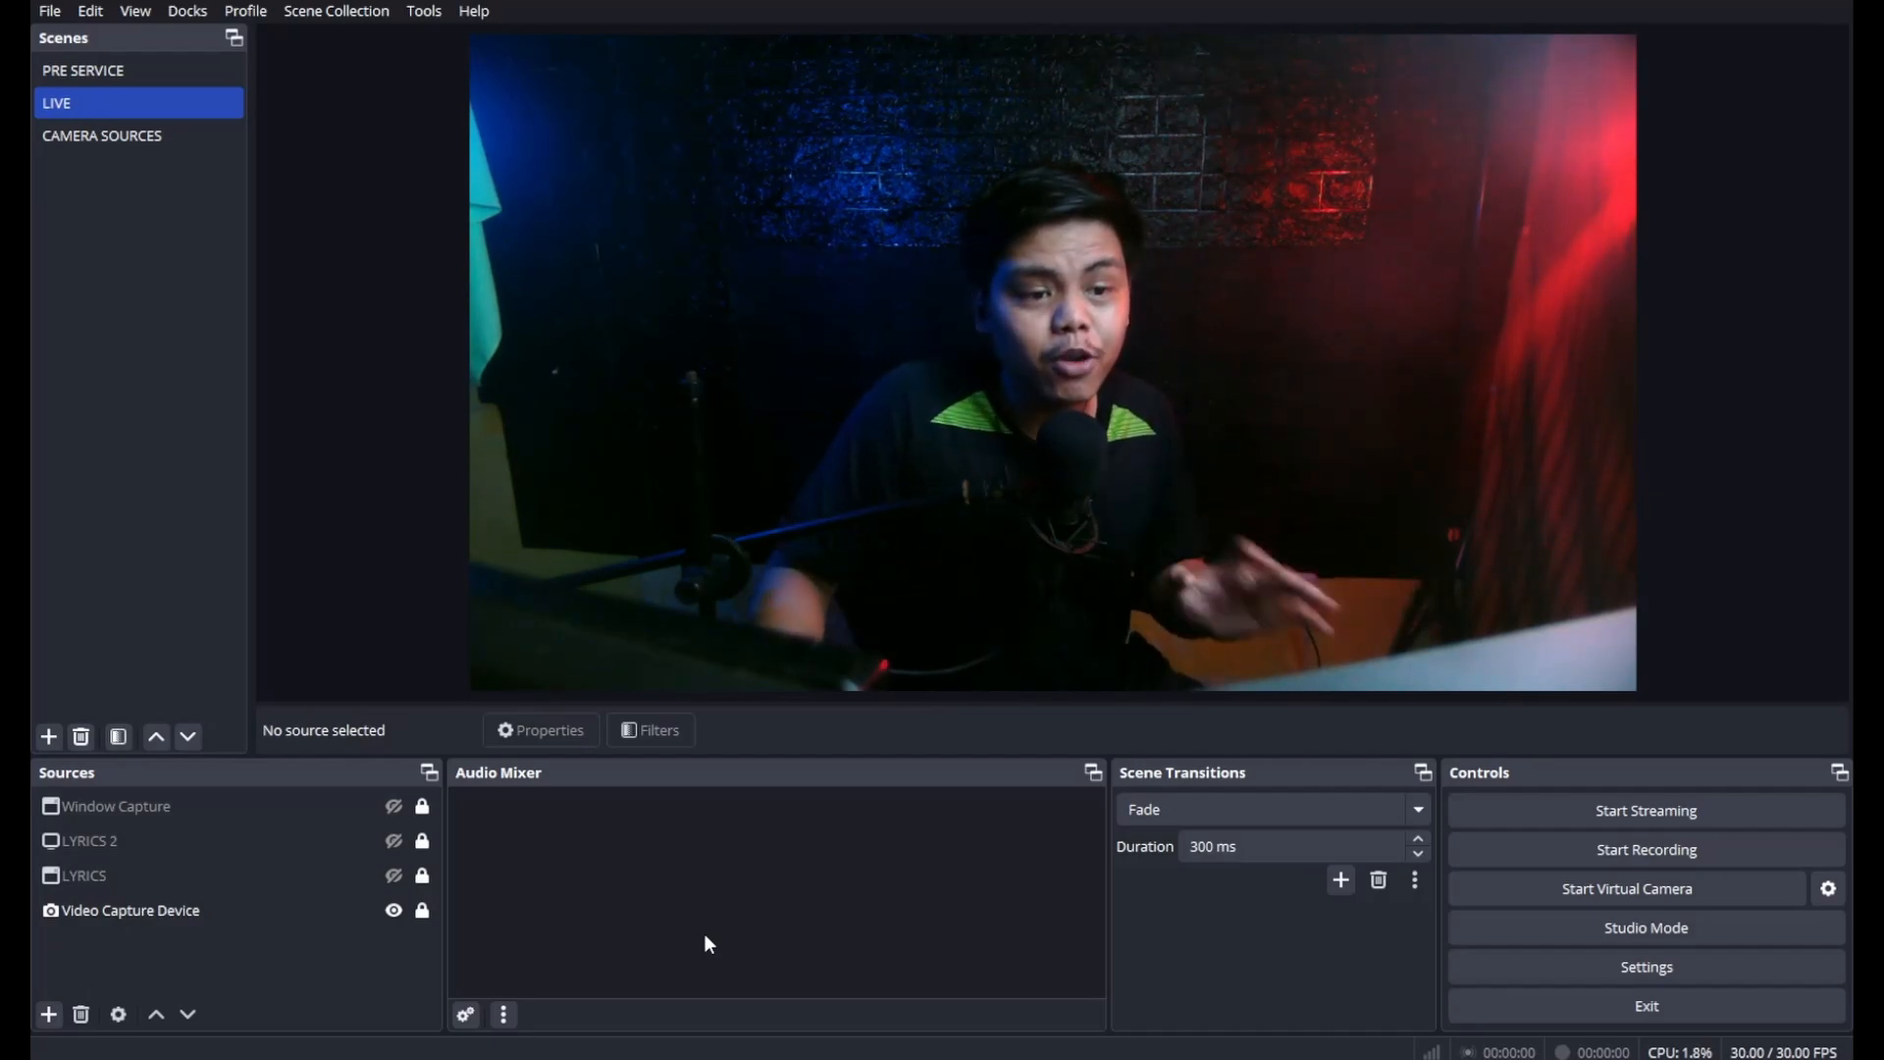
left_click(323, 854)
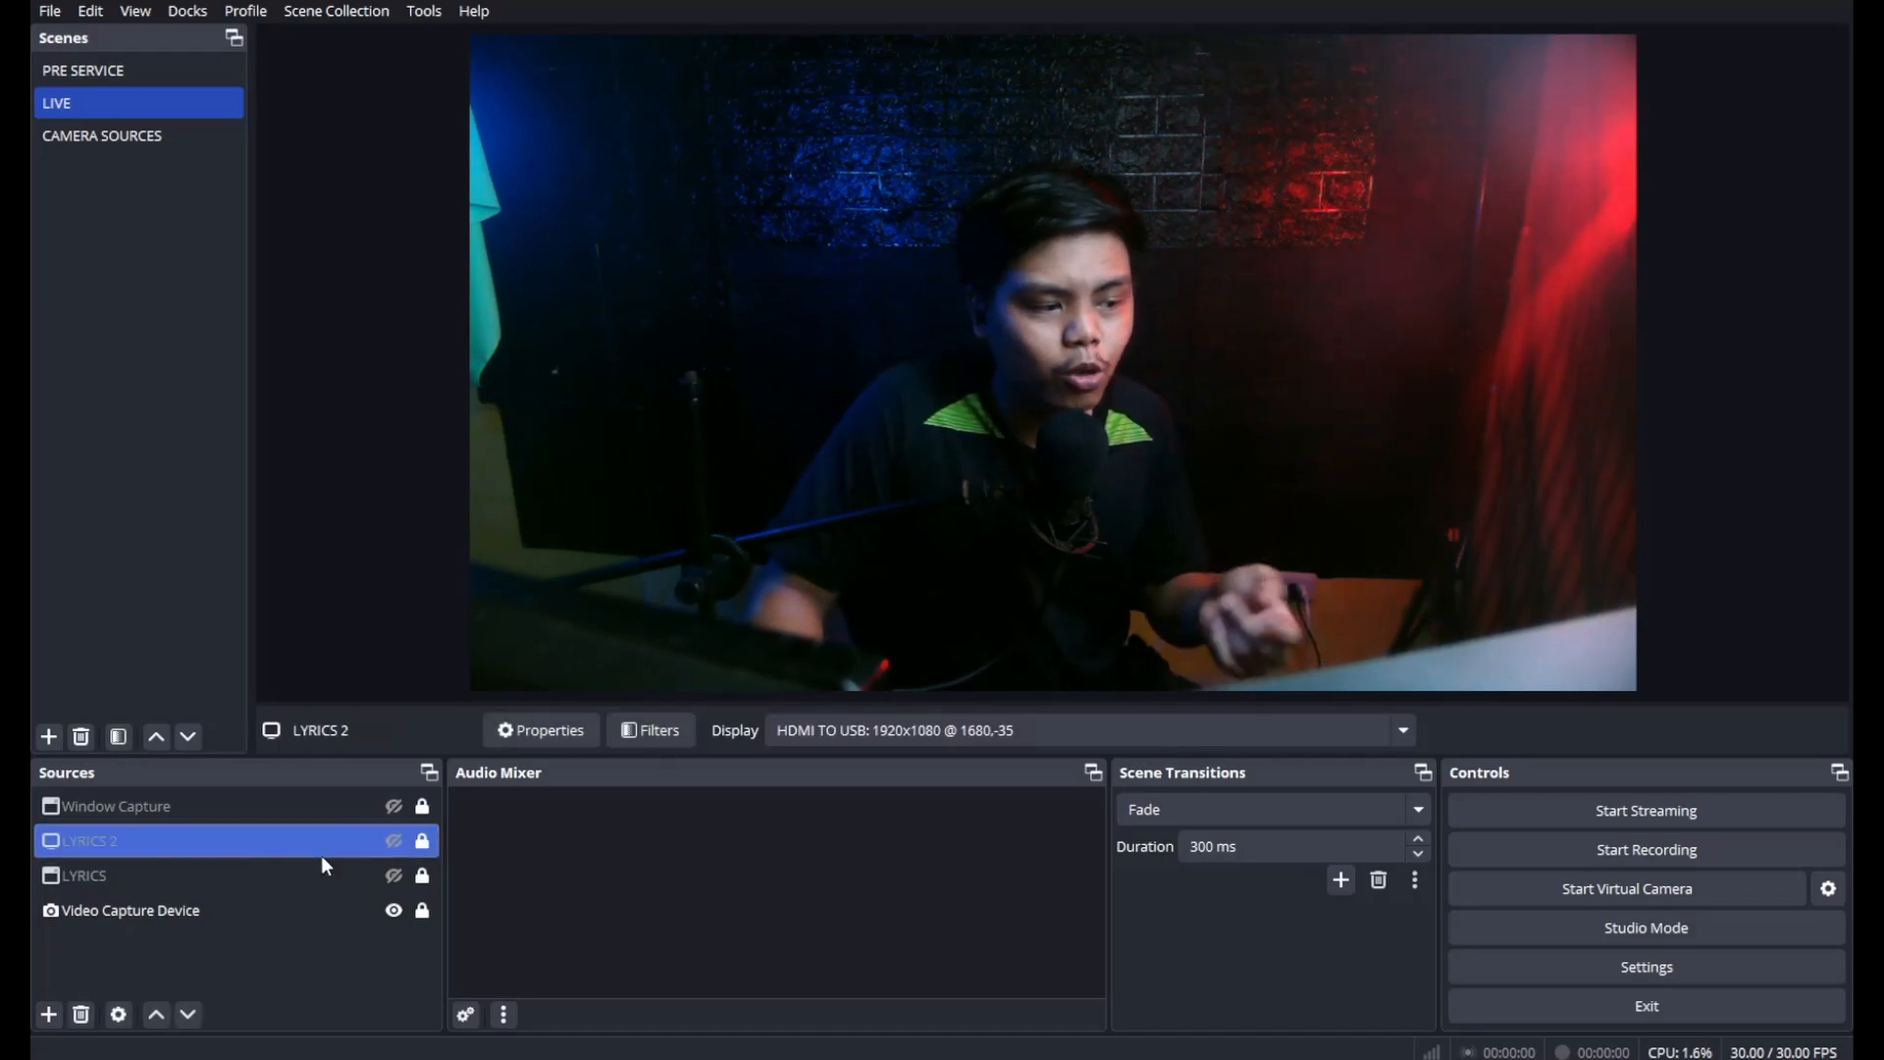
left_click(310, 815)
left_click(421, 876, "ctrl")
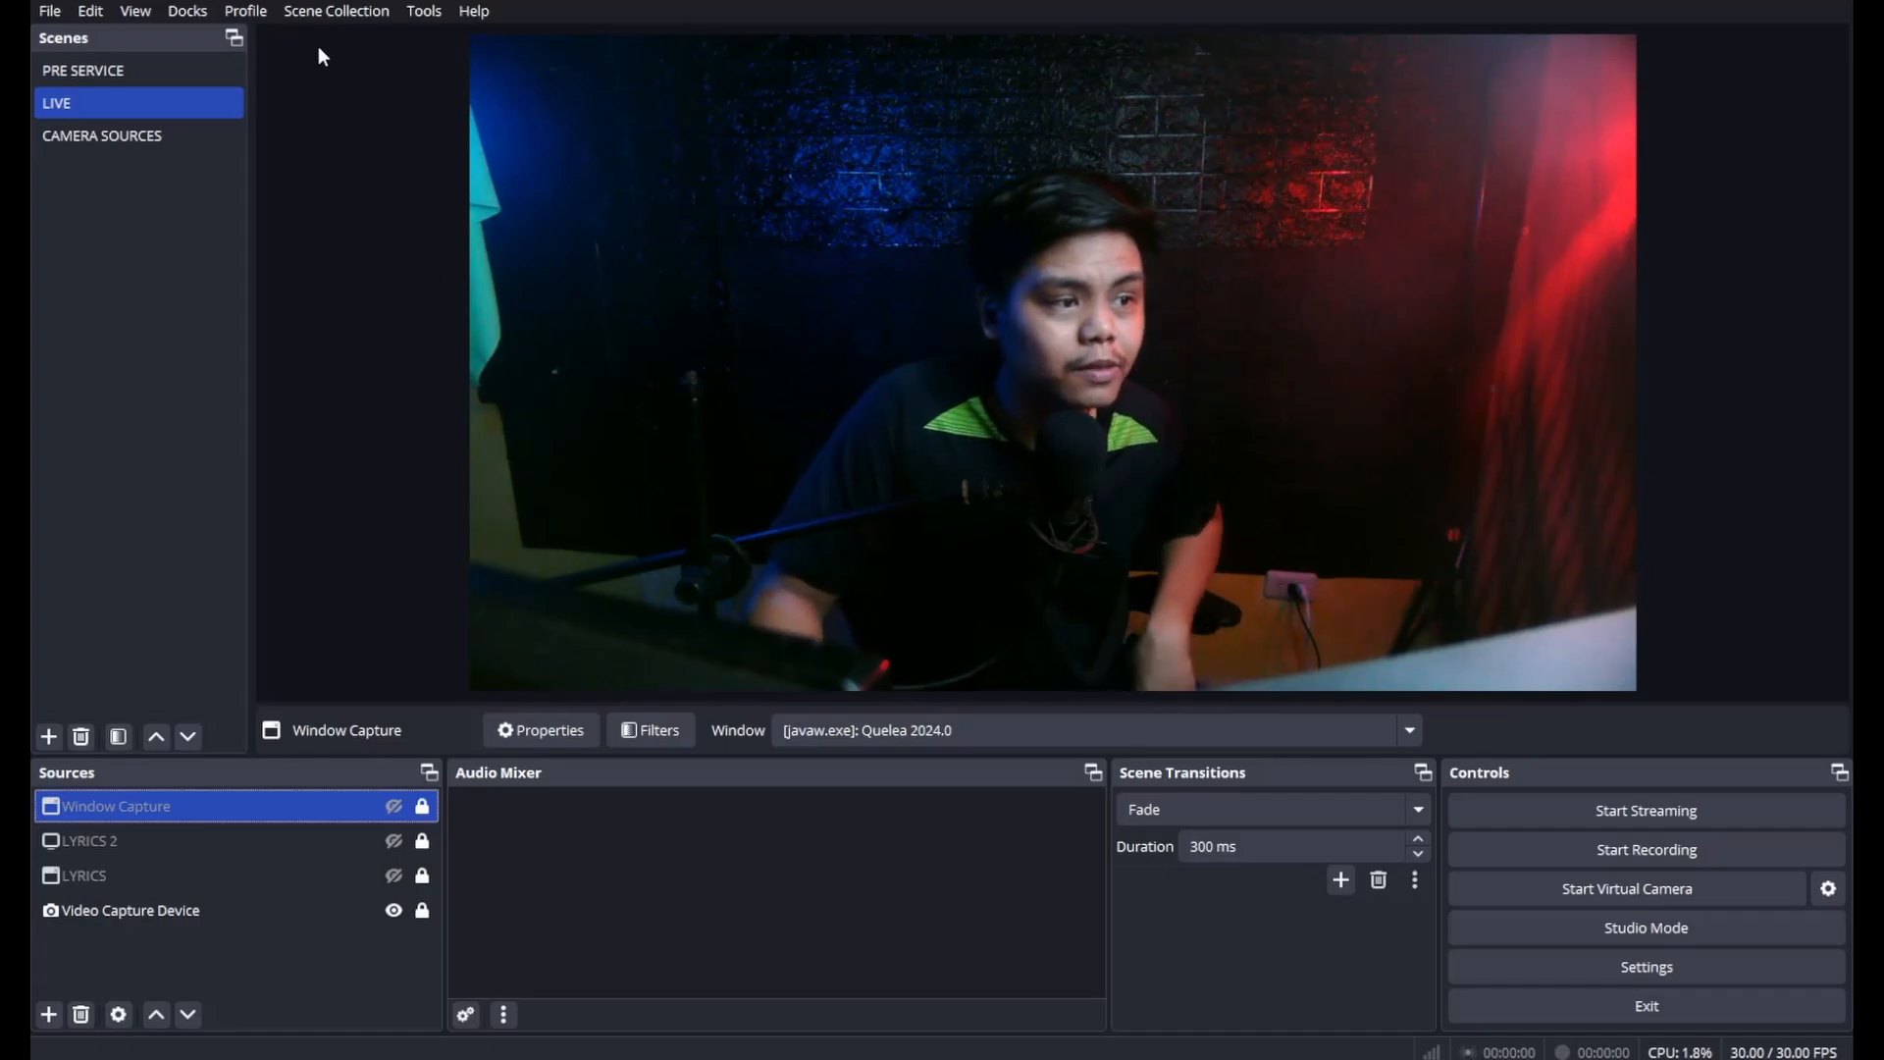
- Switch to Quelea and open its options
left_click(187, 12)
left_click(1167, 1059)
left_click(1183, 927)
left_click(307, 49)
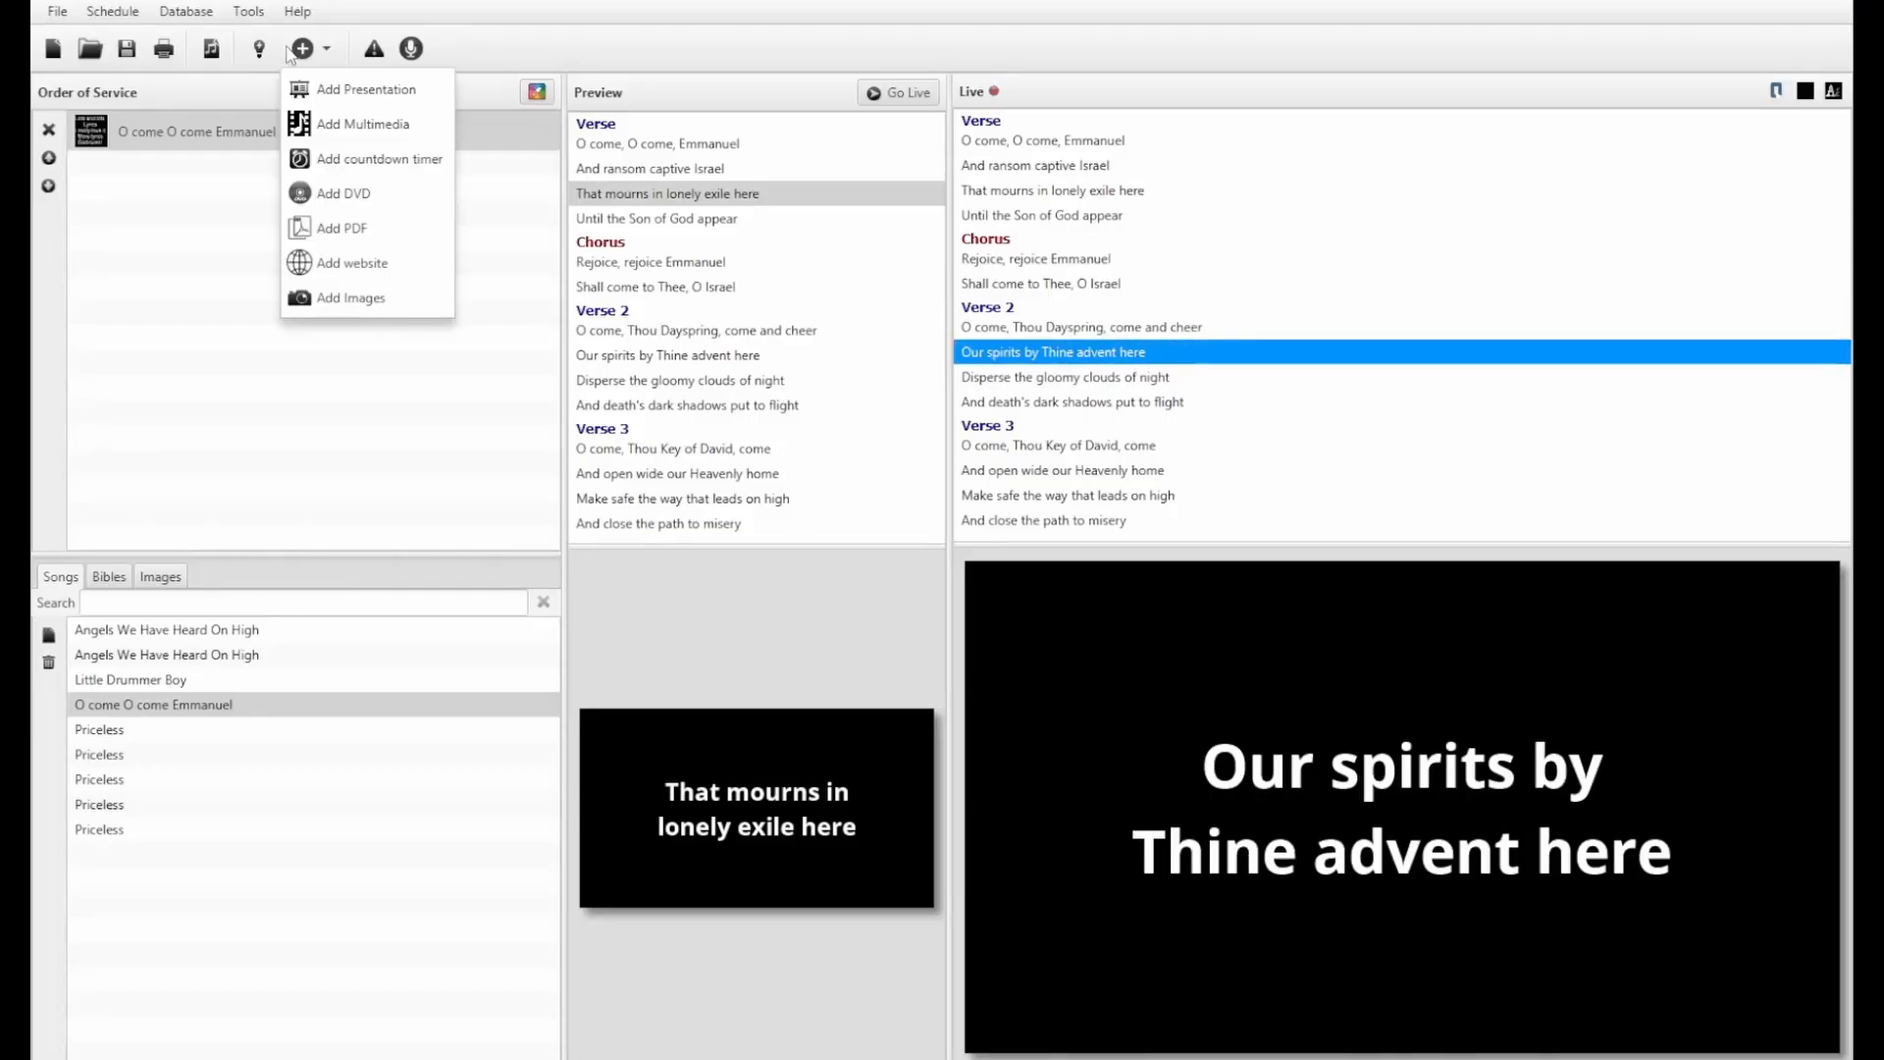
left_click(248, 11)
left_click(273, 169)
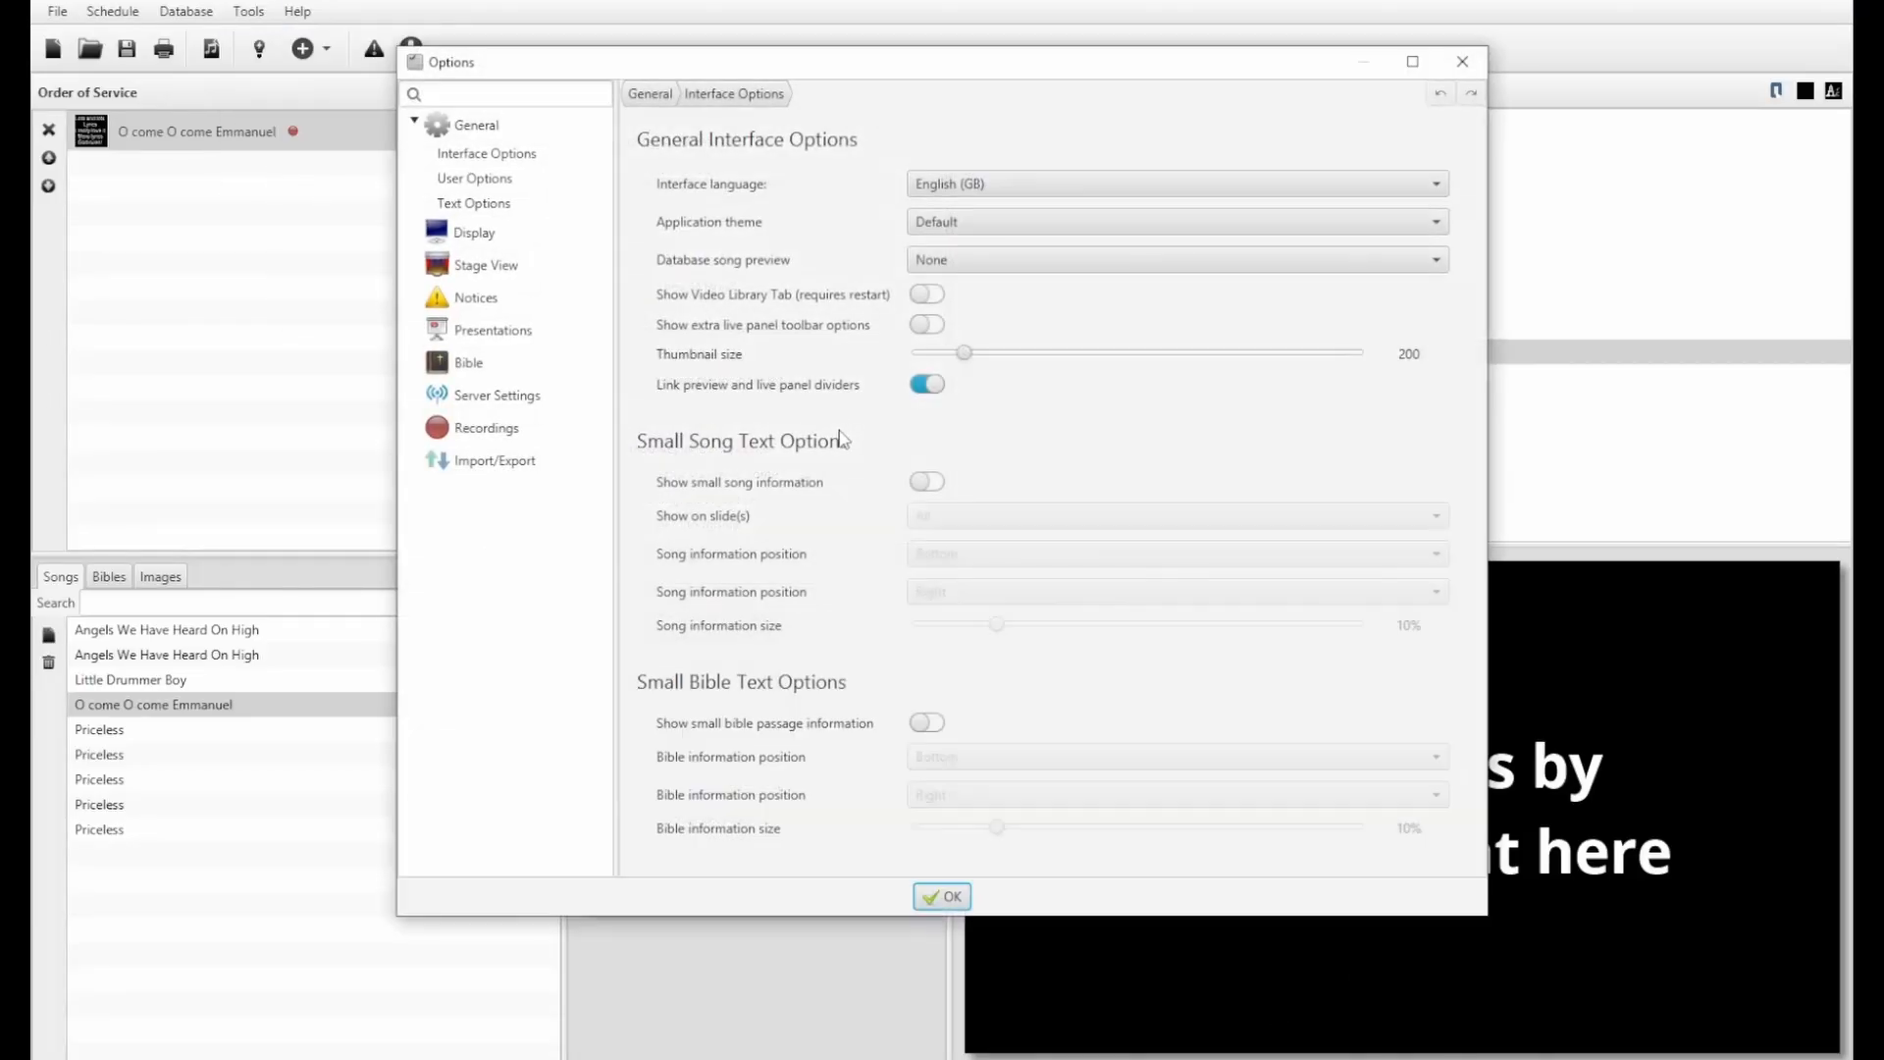
- Review the stage view options and the outputs available for the stage screen in the display options
left_click(465, 267)
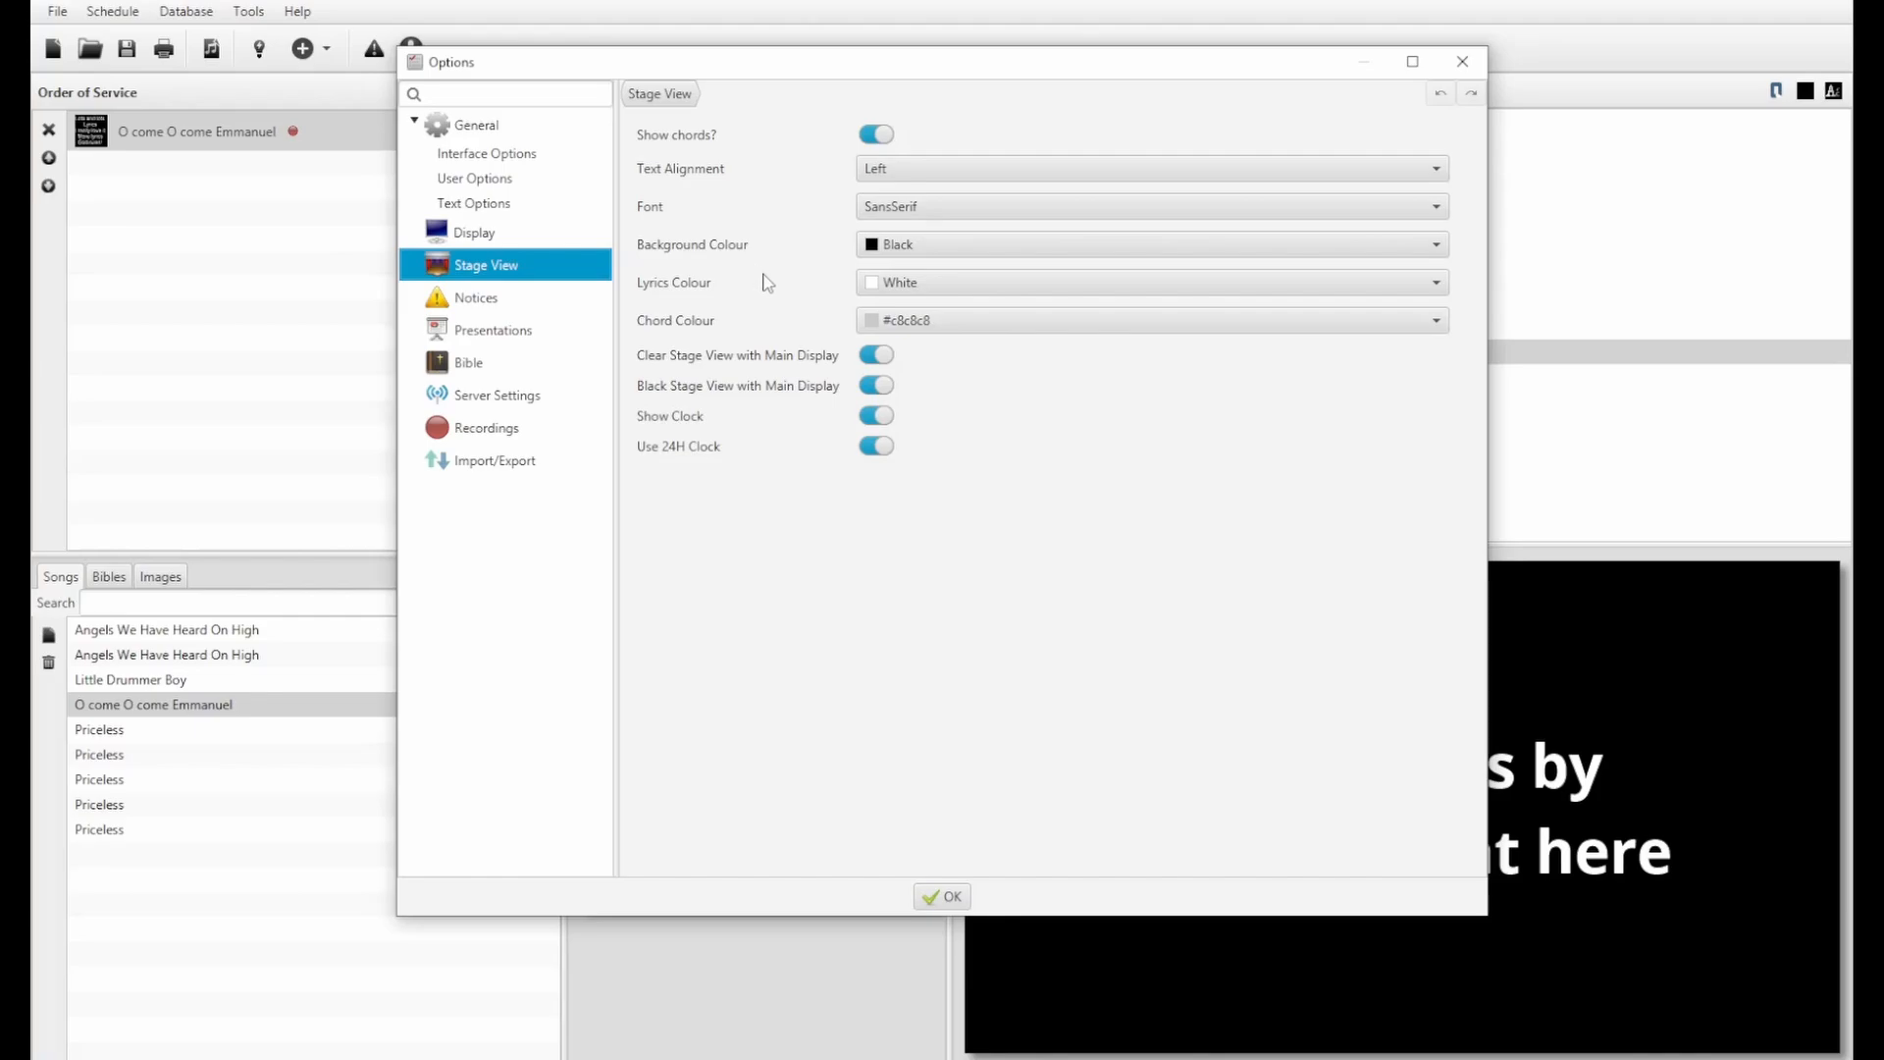
left_click(483, 236)
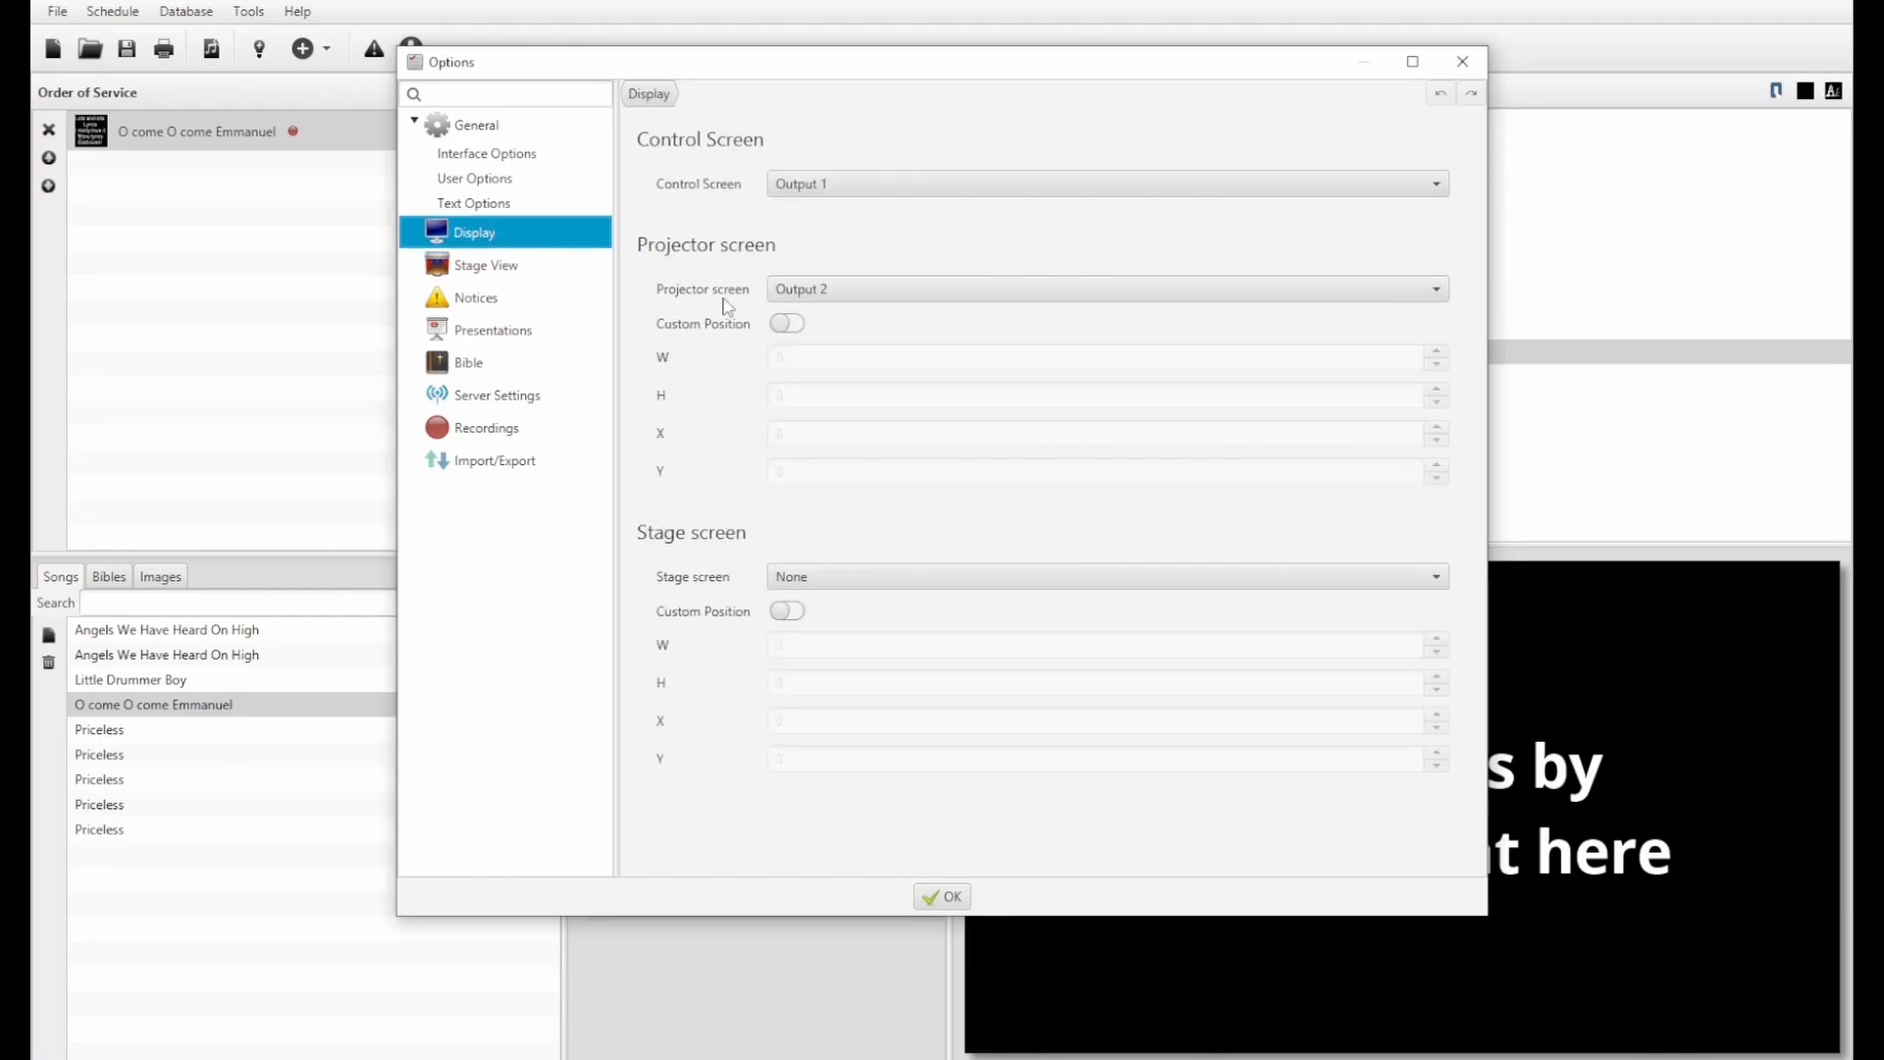
left_click(831, 577)
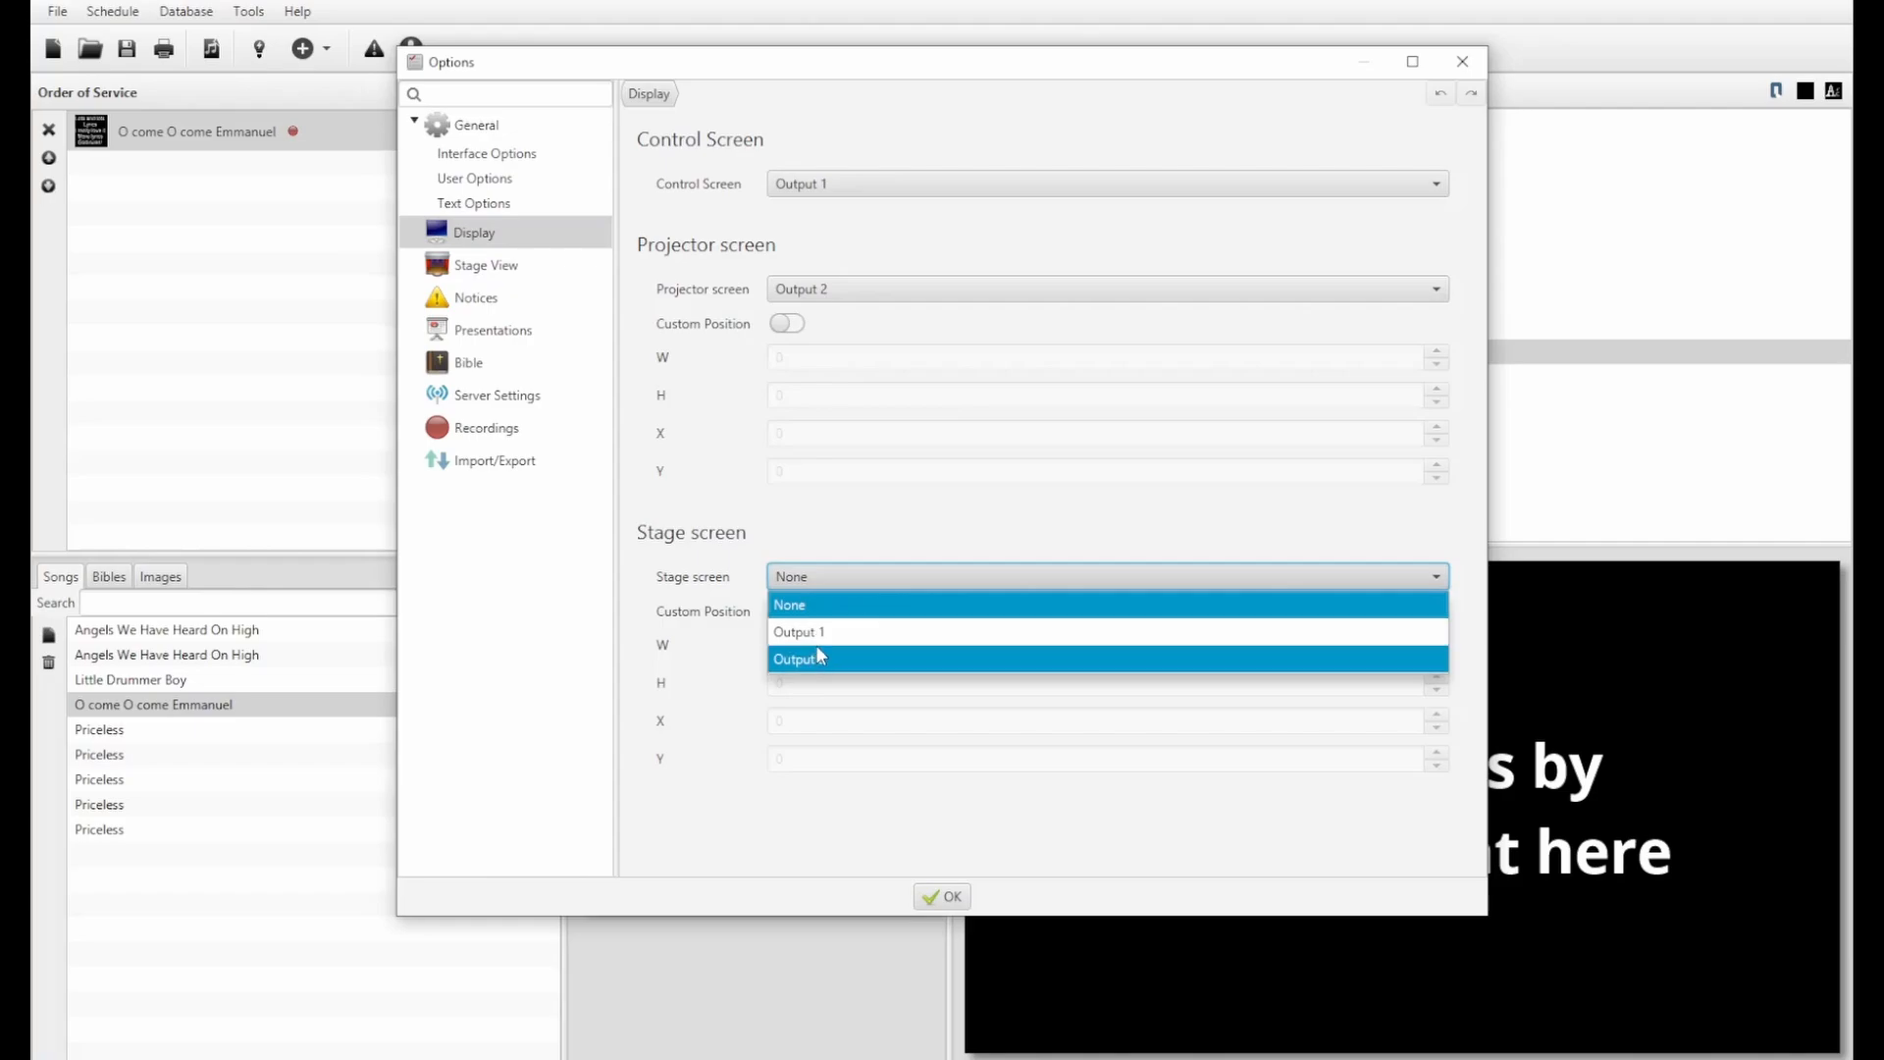
left_click(701, 450)
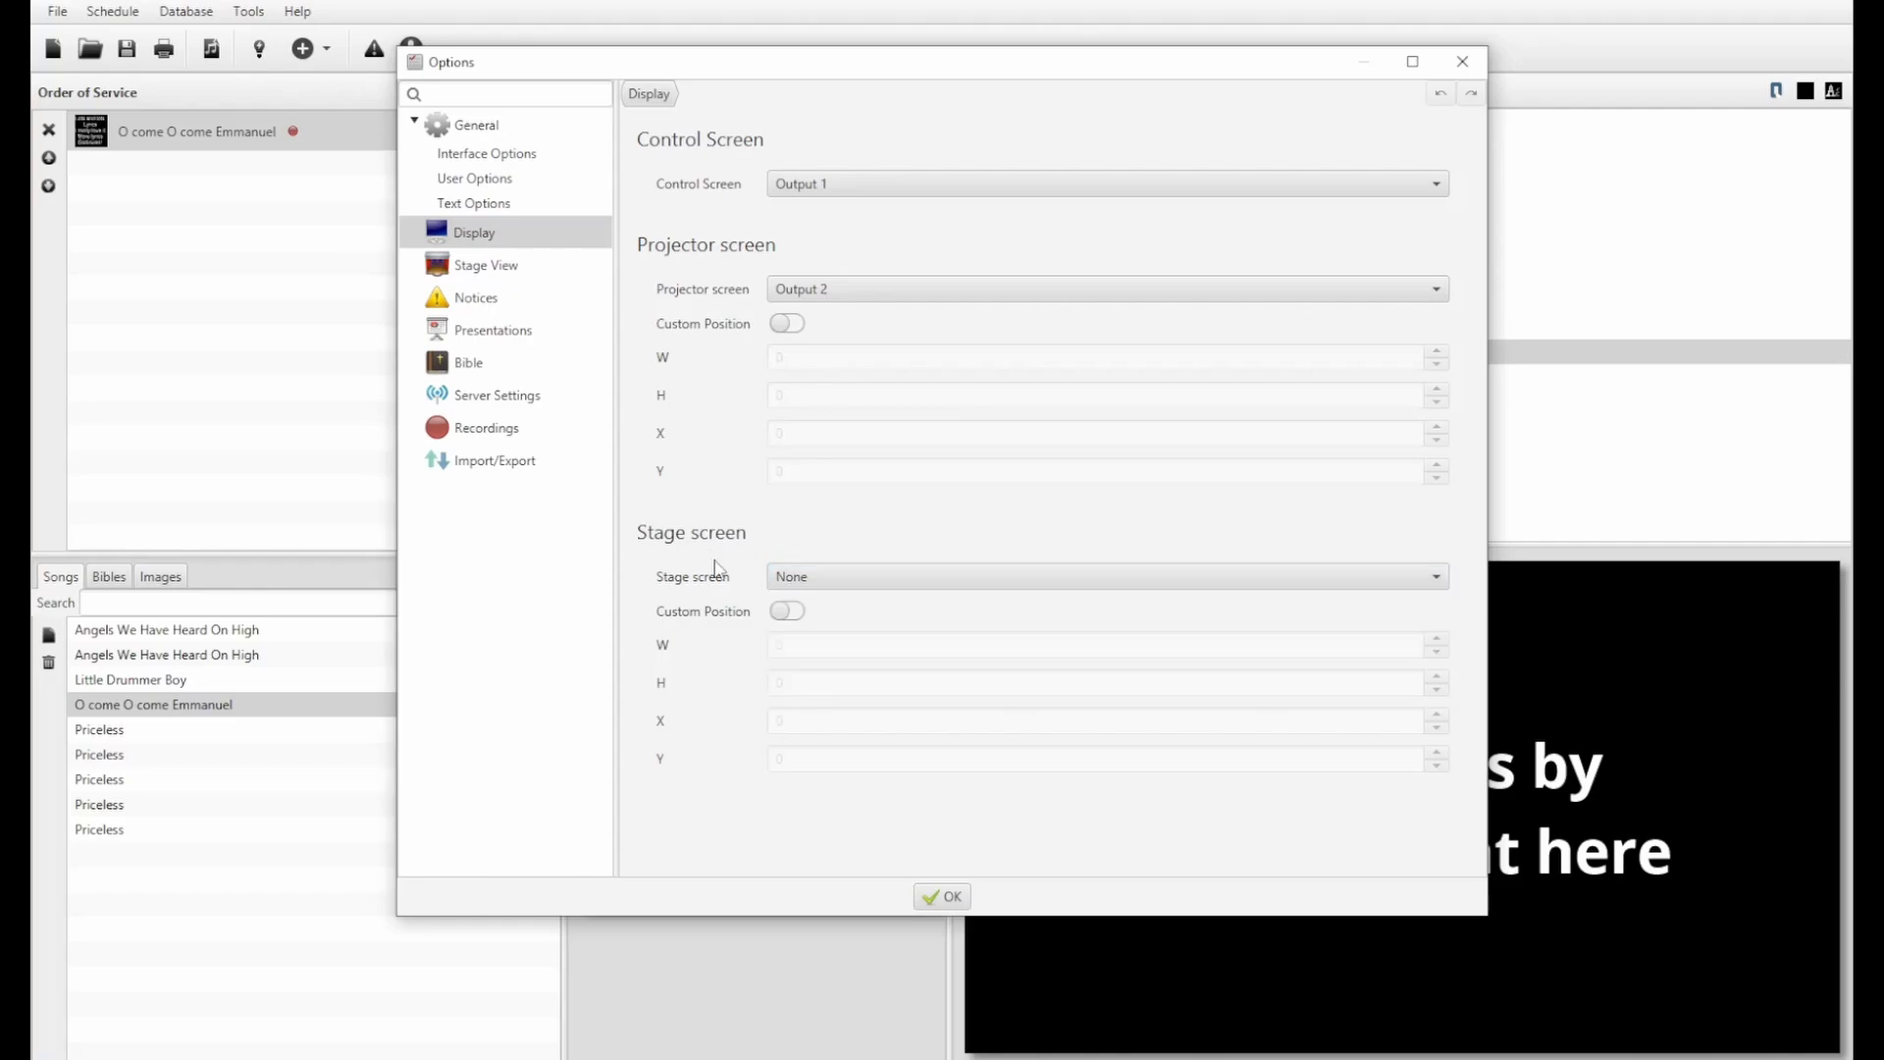
- Set the stage view's background colour to Black, turn off Show Clock and Use 24H Clock, and accept the options
left_click(533, 267)
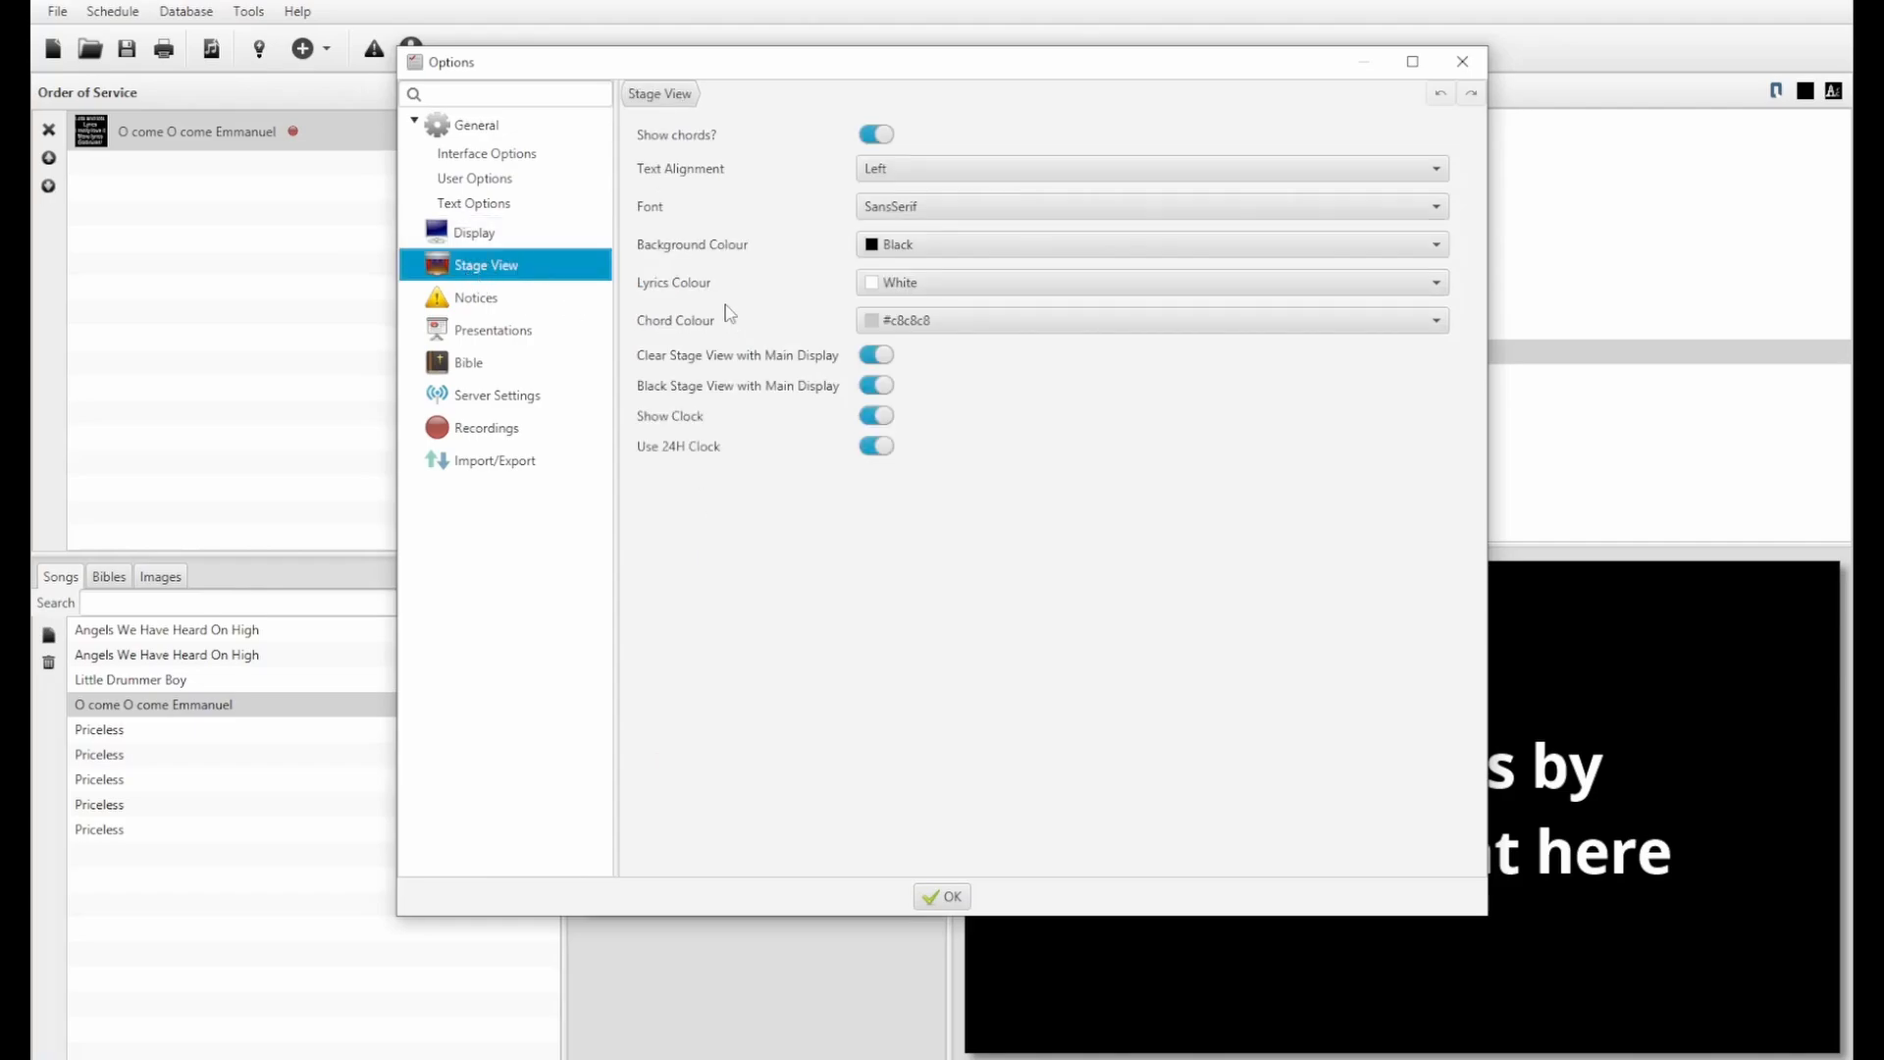
left_click(939, 247)
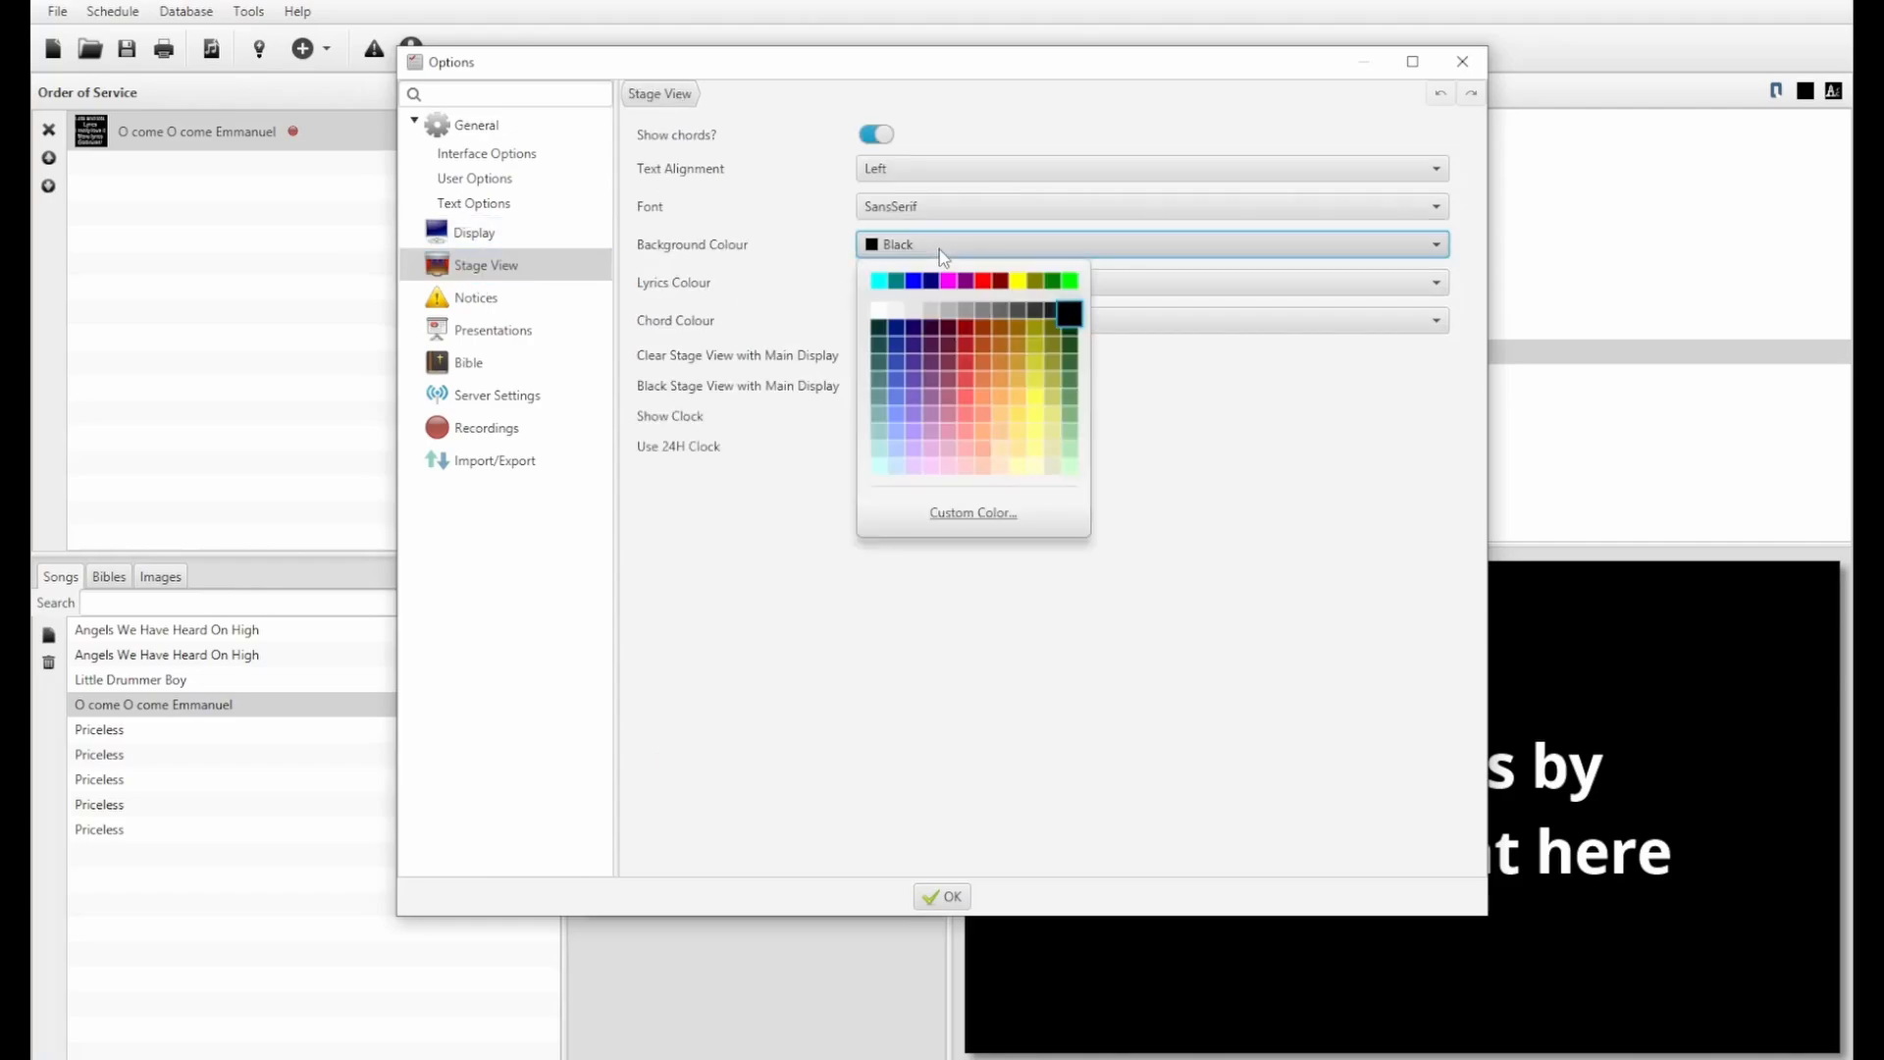
left_click(1070, 316)
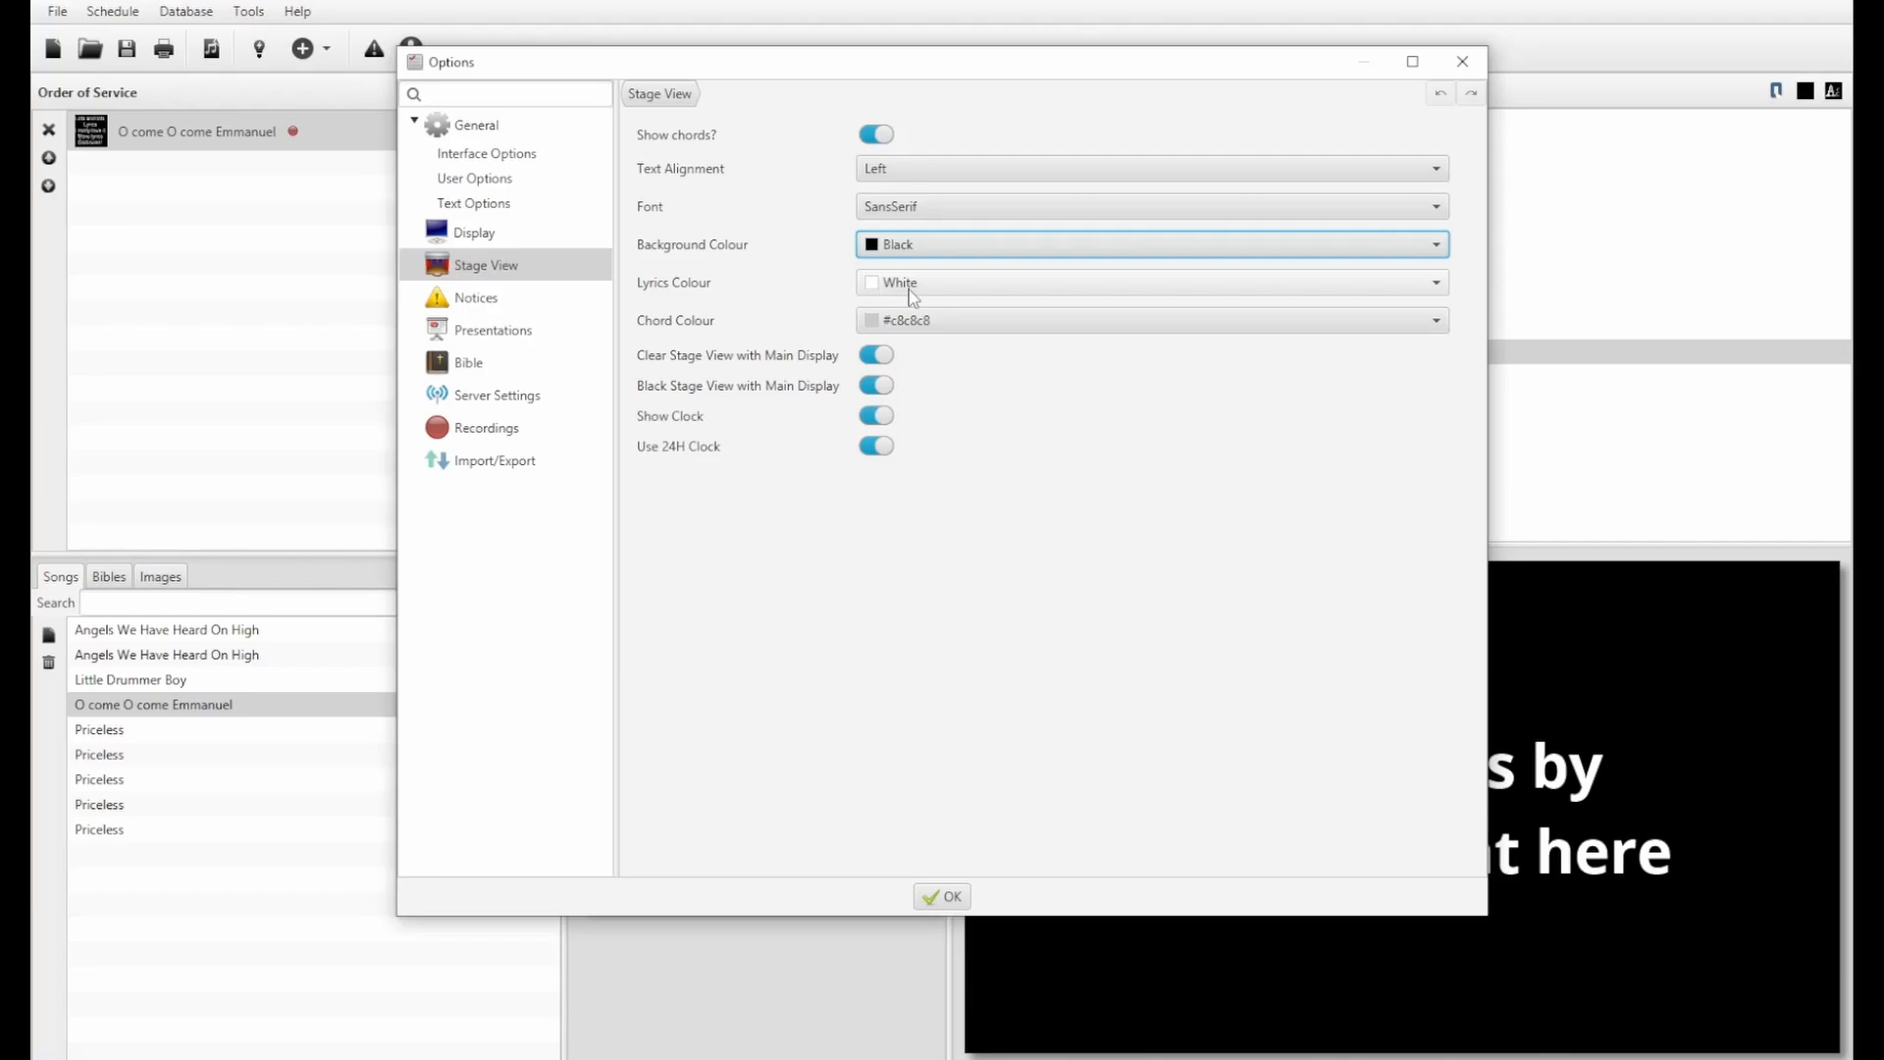
left_click(874, 446)
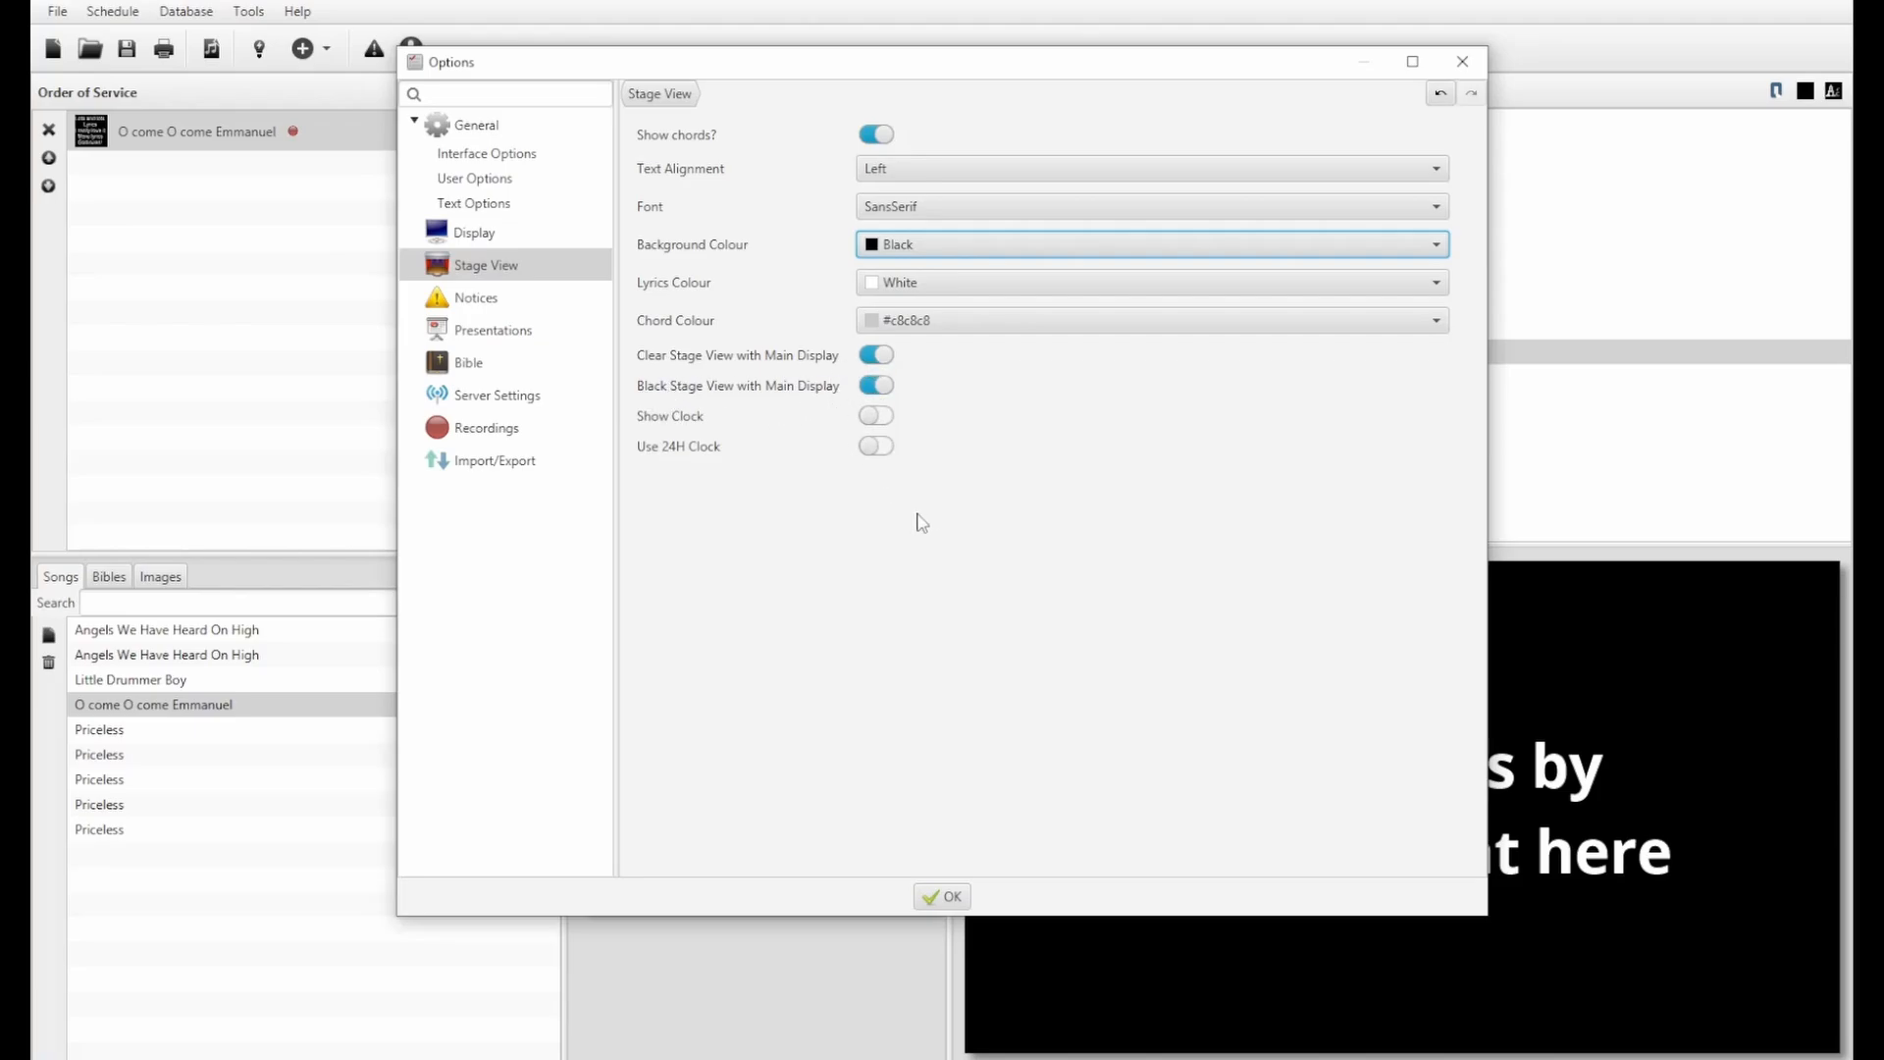
left_click(942, 896)
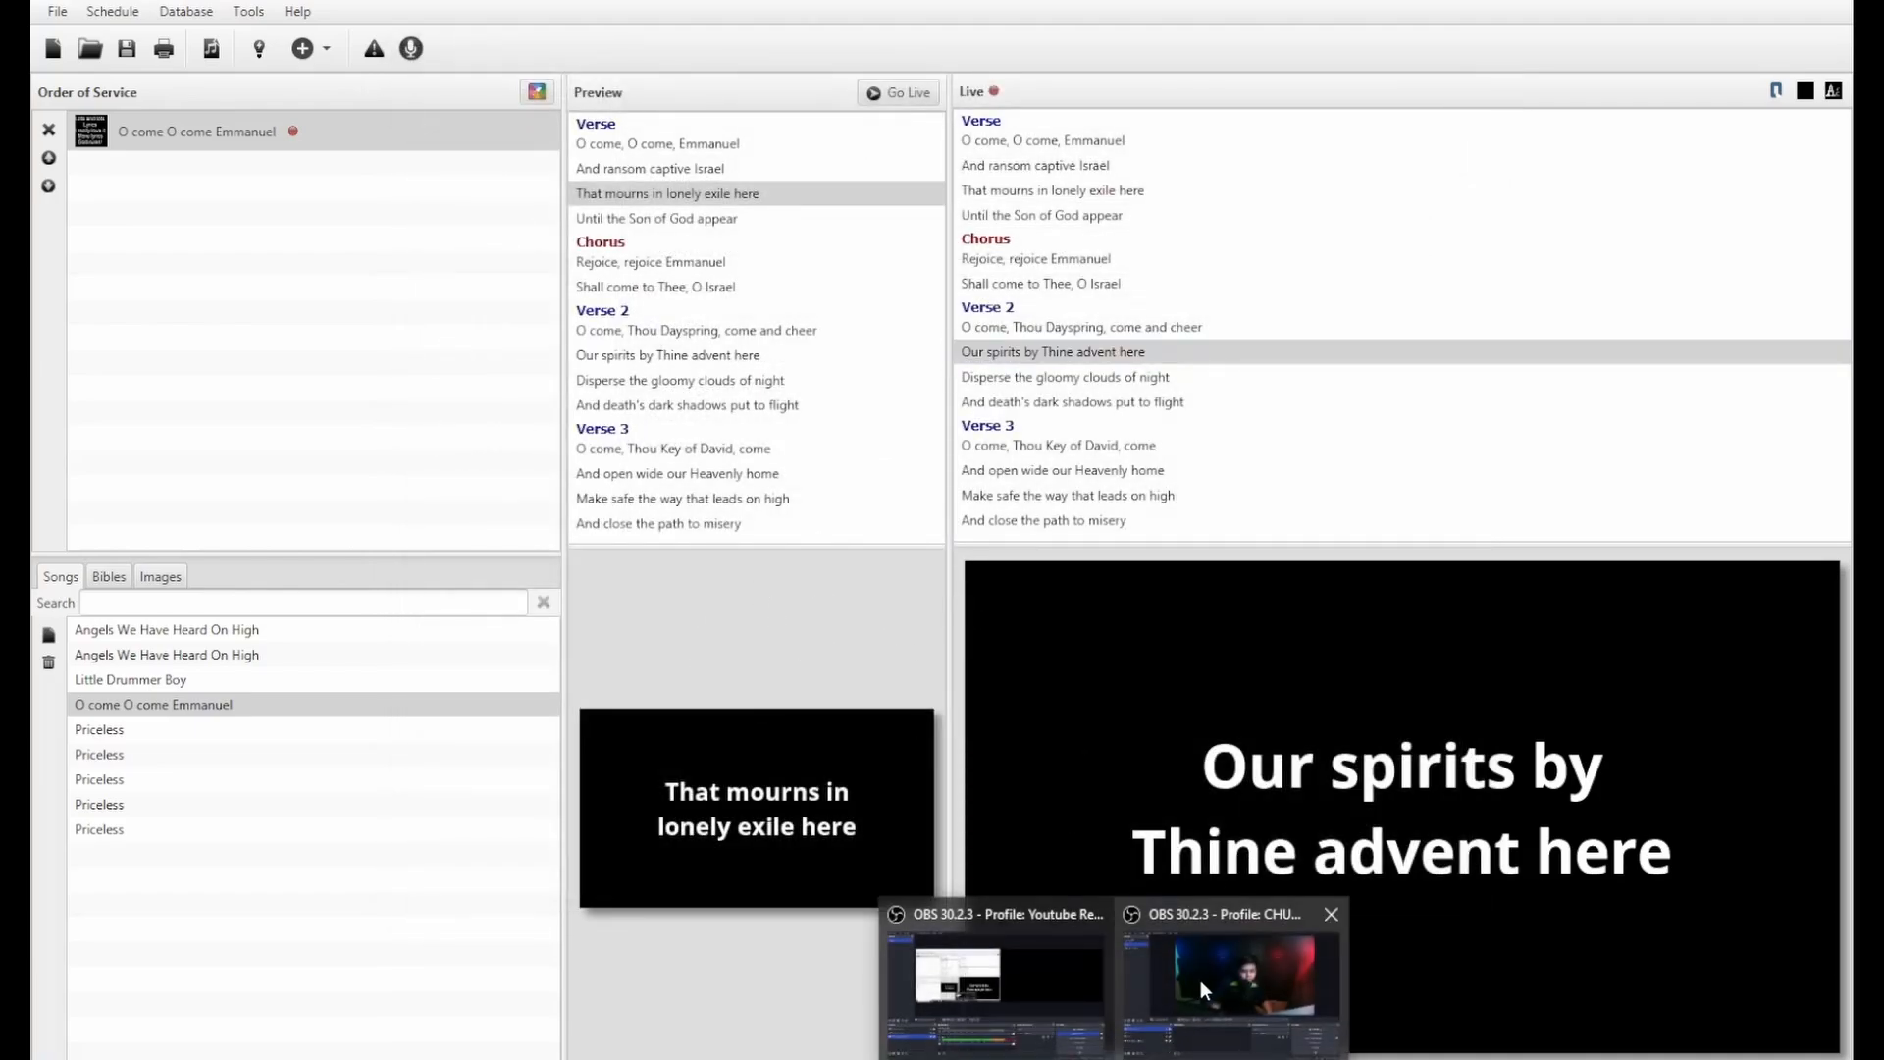
- Return to OBS and check which displays are available for the LYRICS 2 source
left_click(1199, 980)
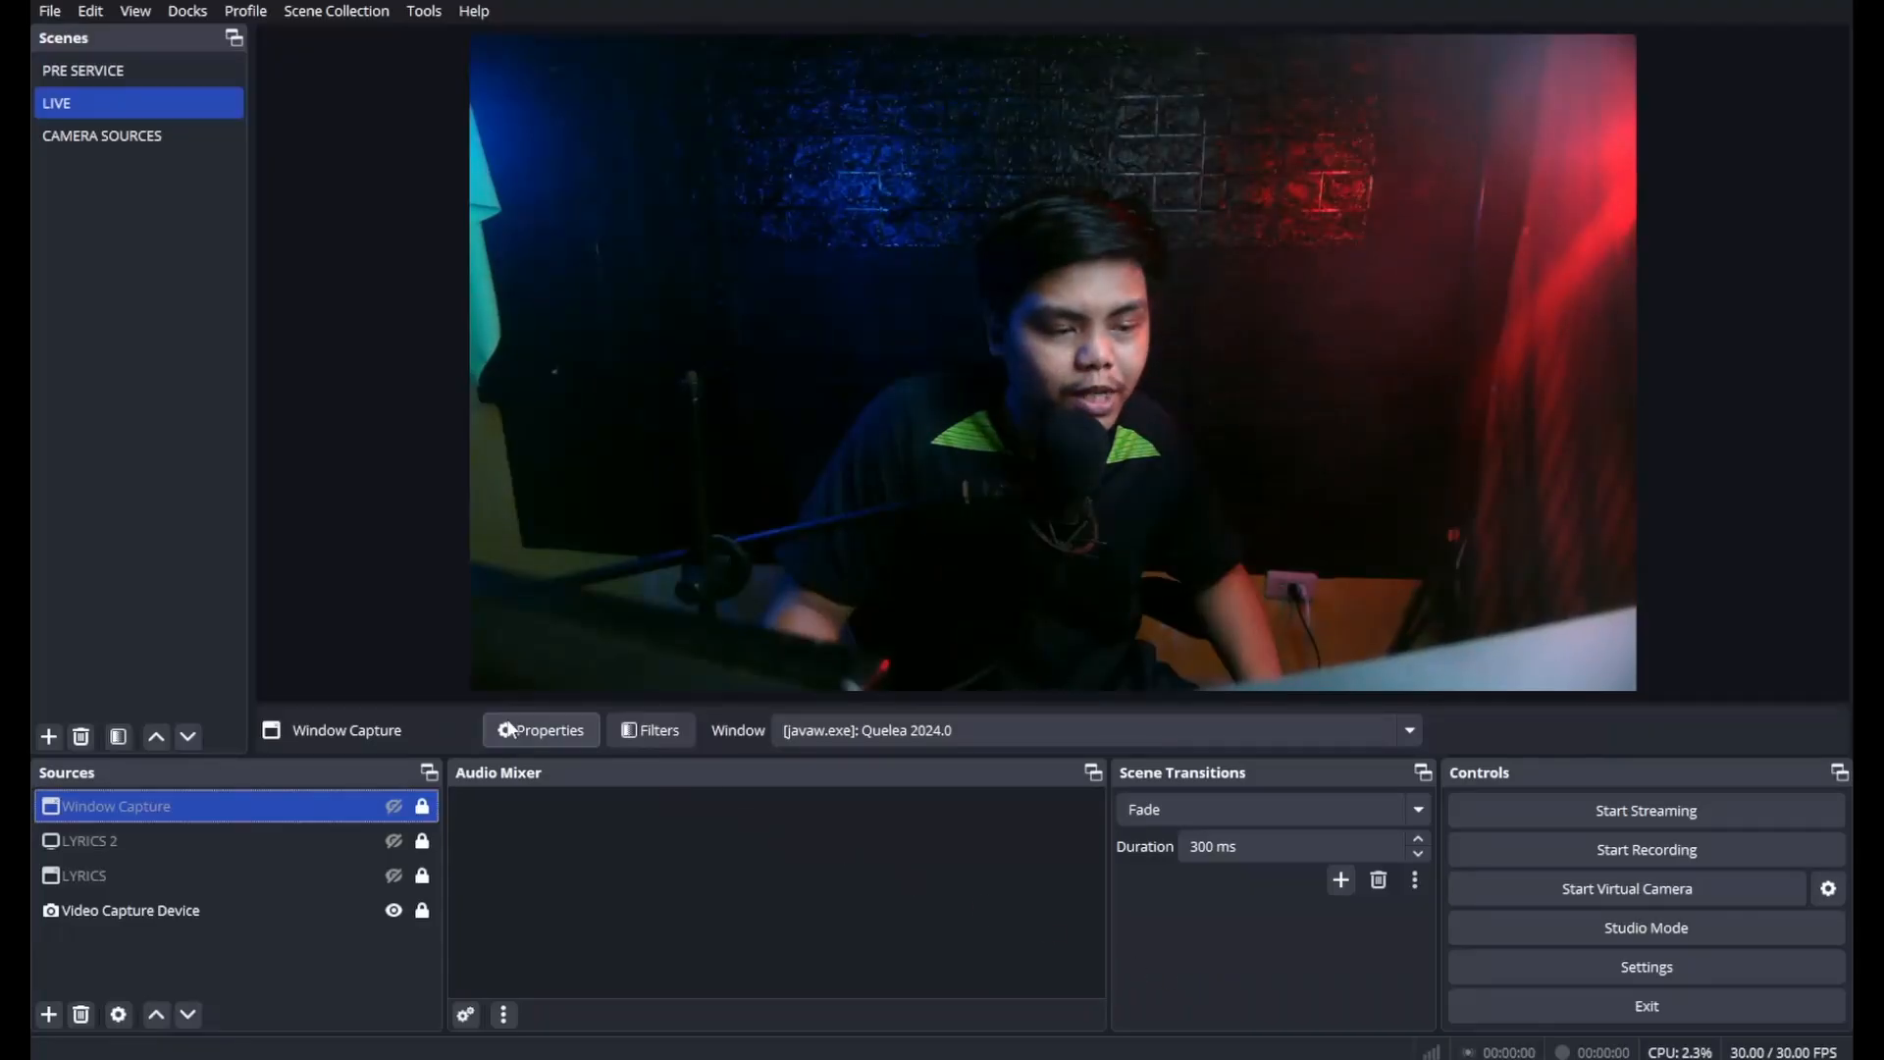
left_click(184, 818)
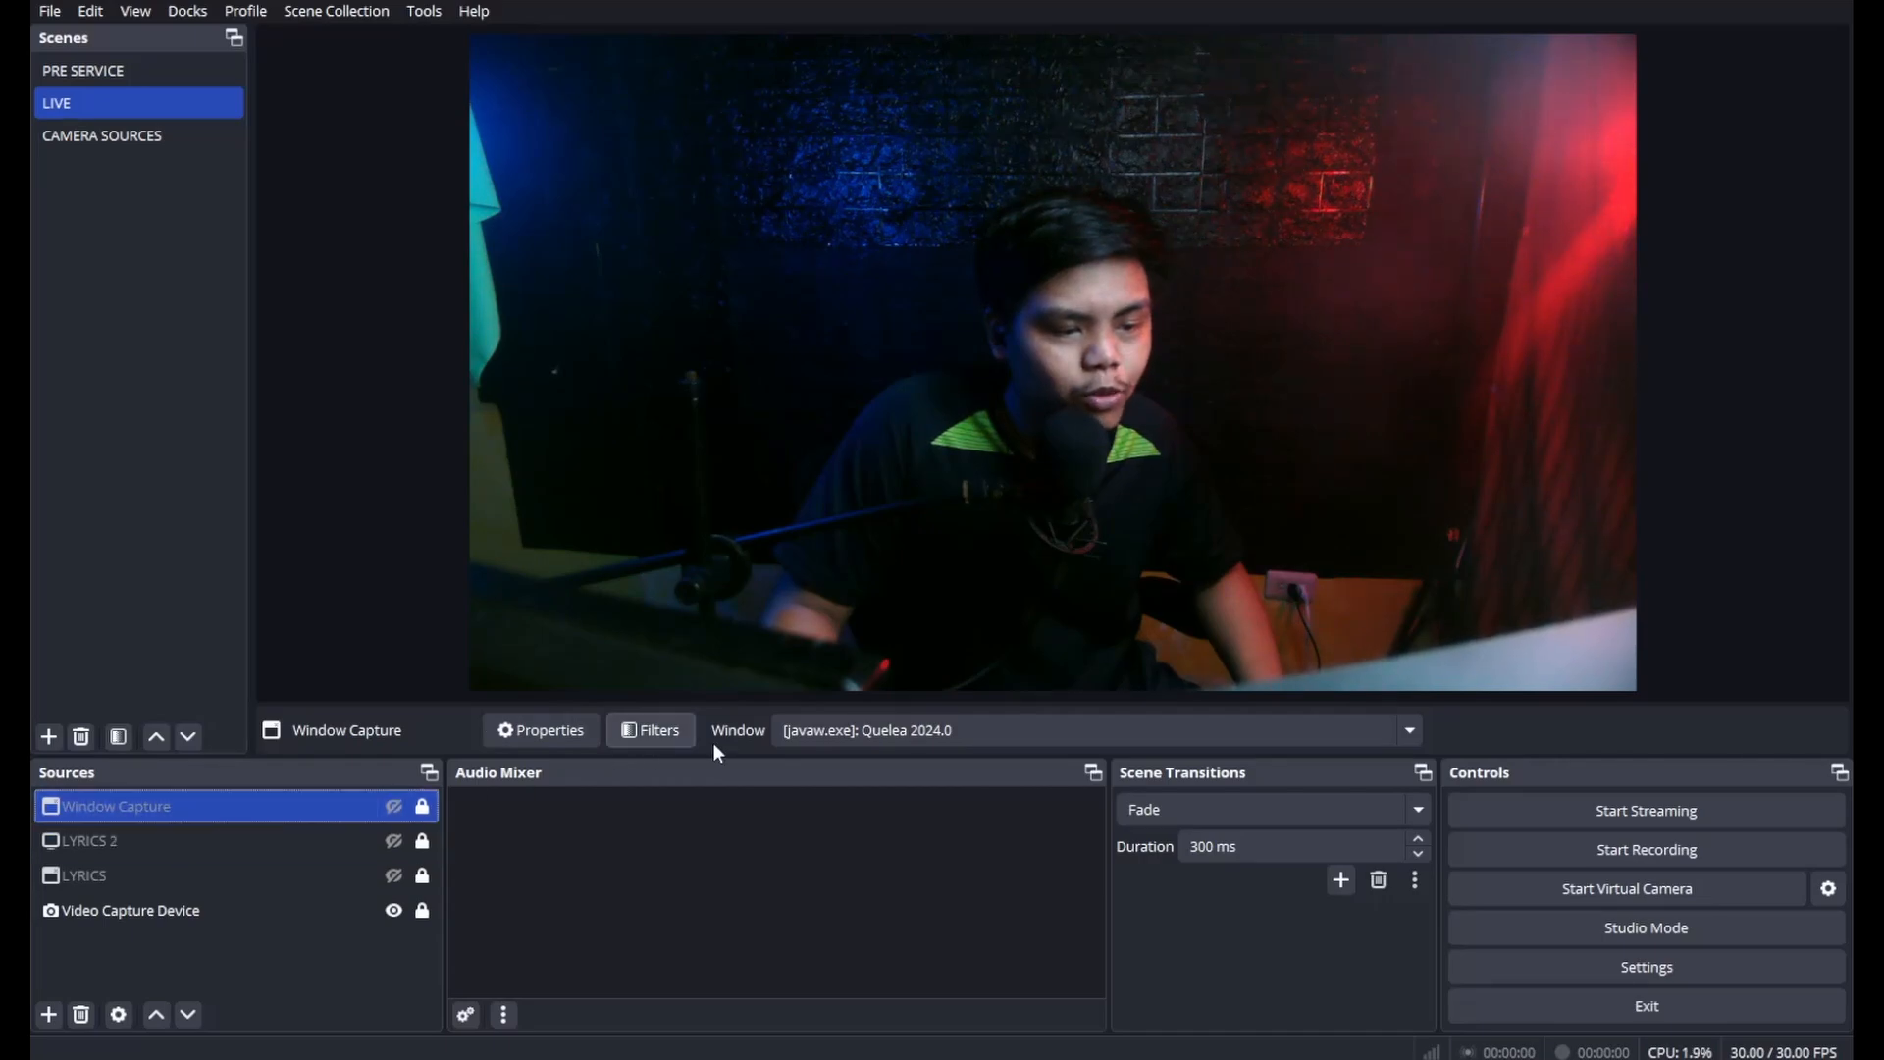
left_click(282, 850)
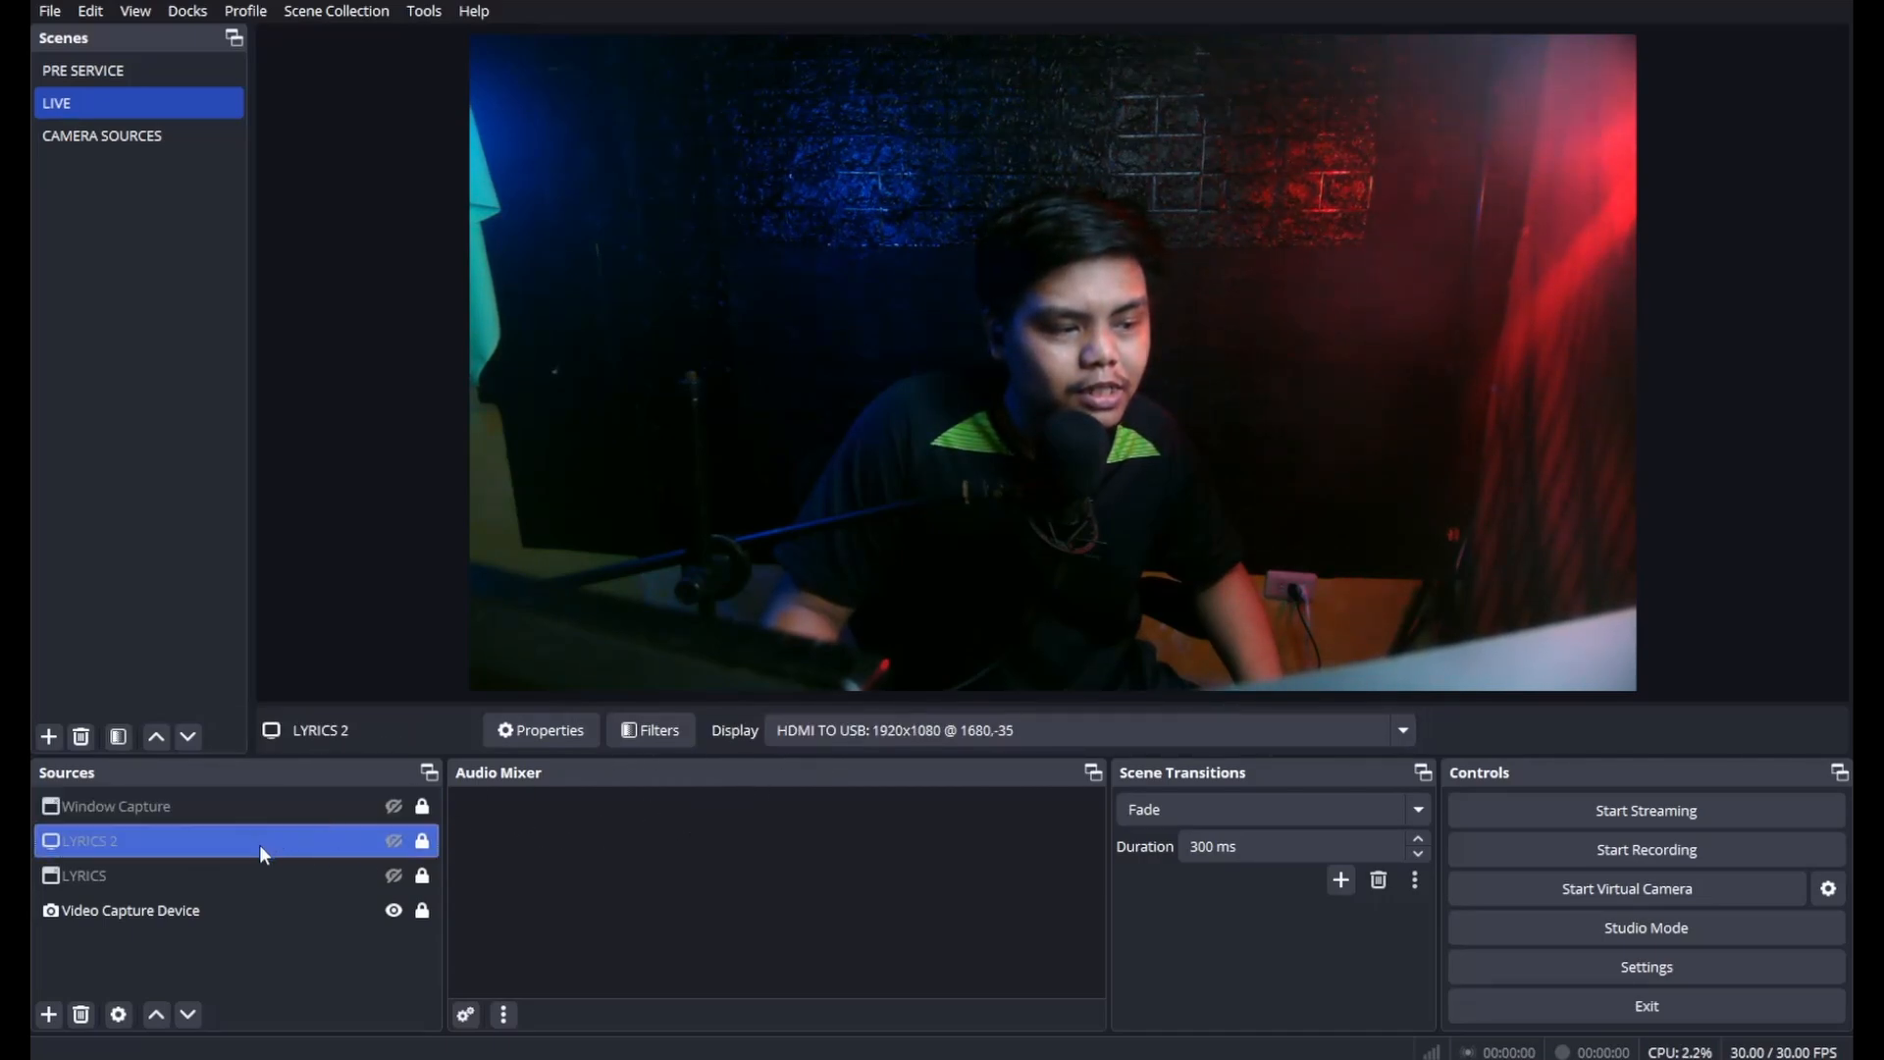
left_click(829, 736)
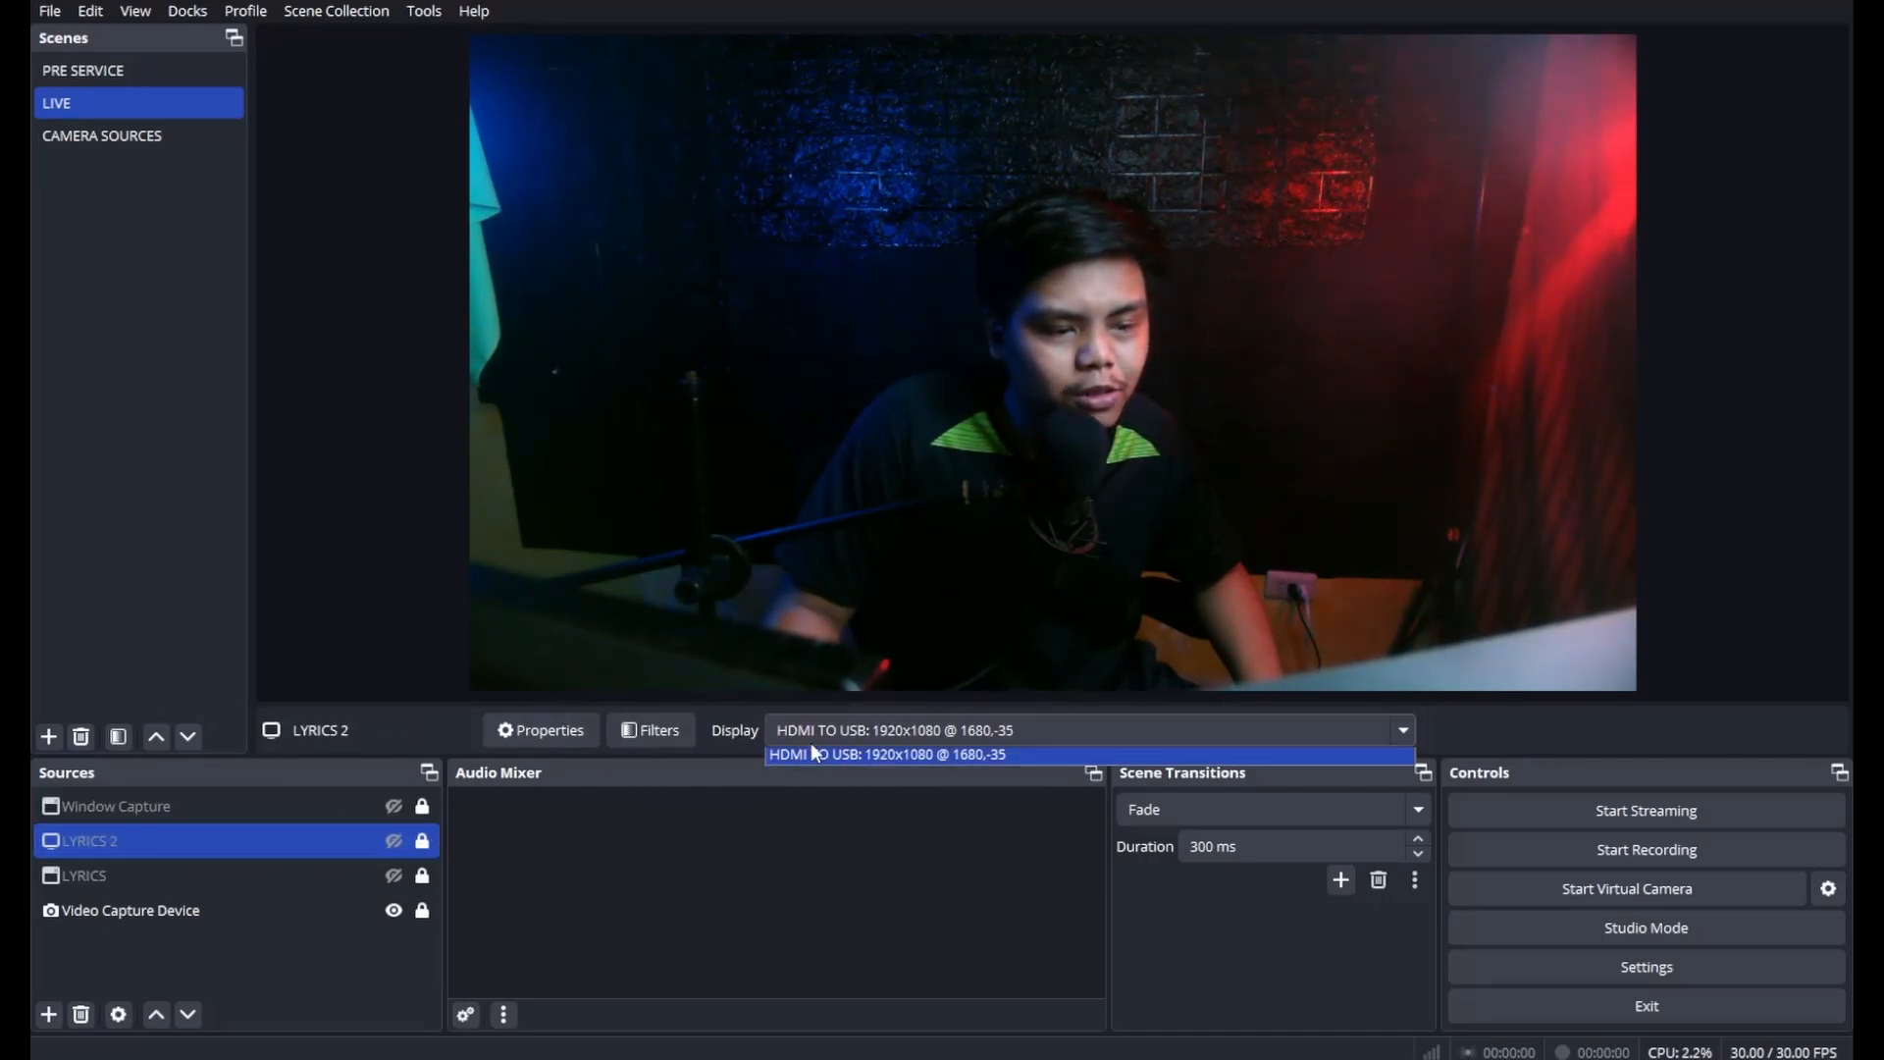
left_click(817, 834)
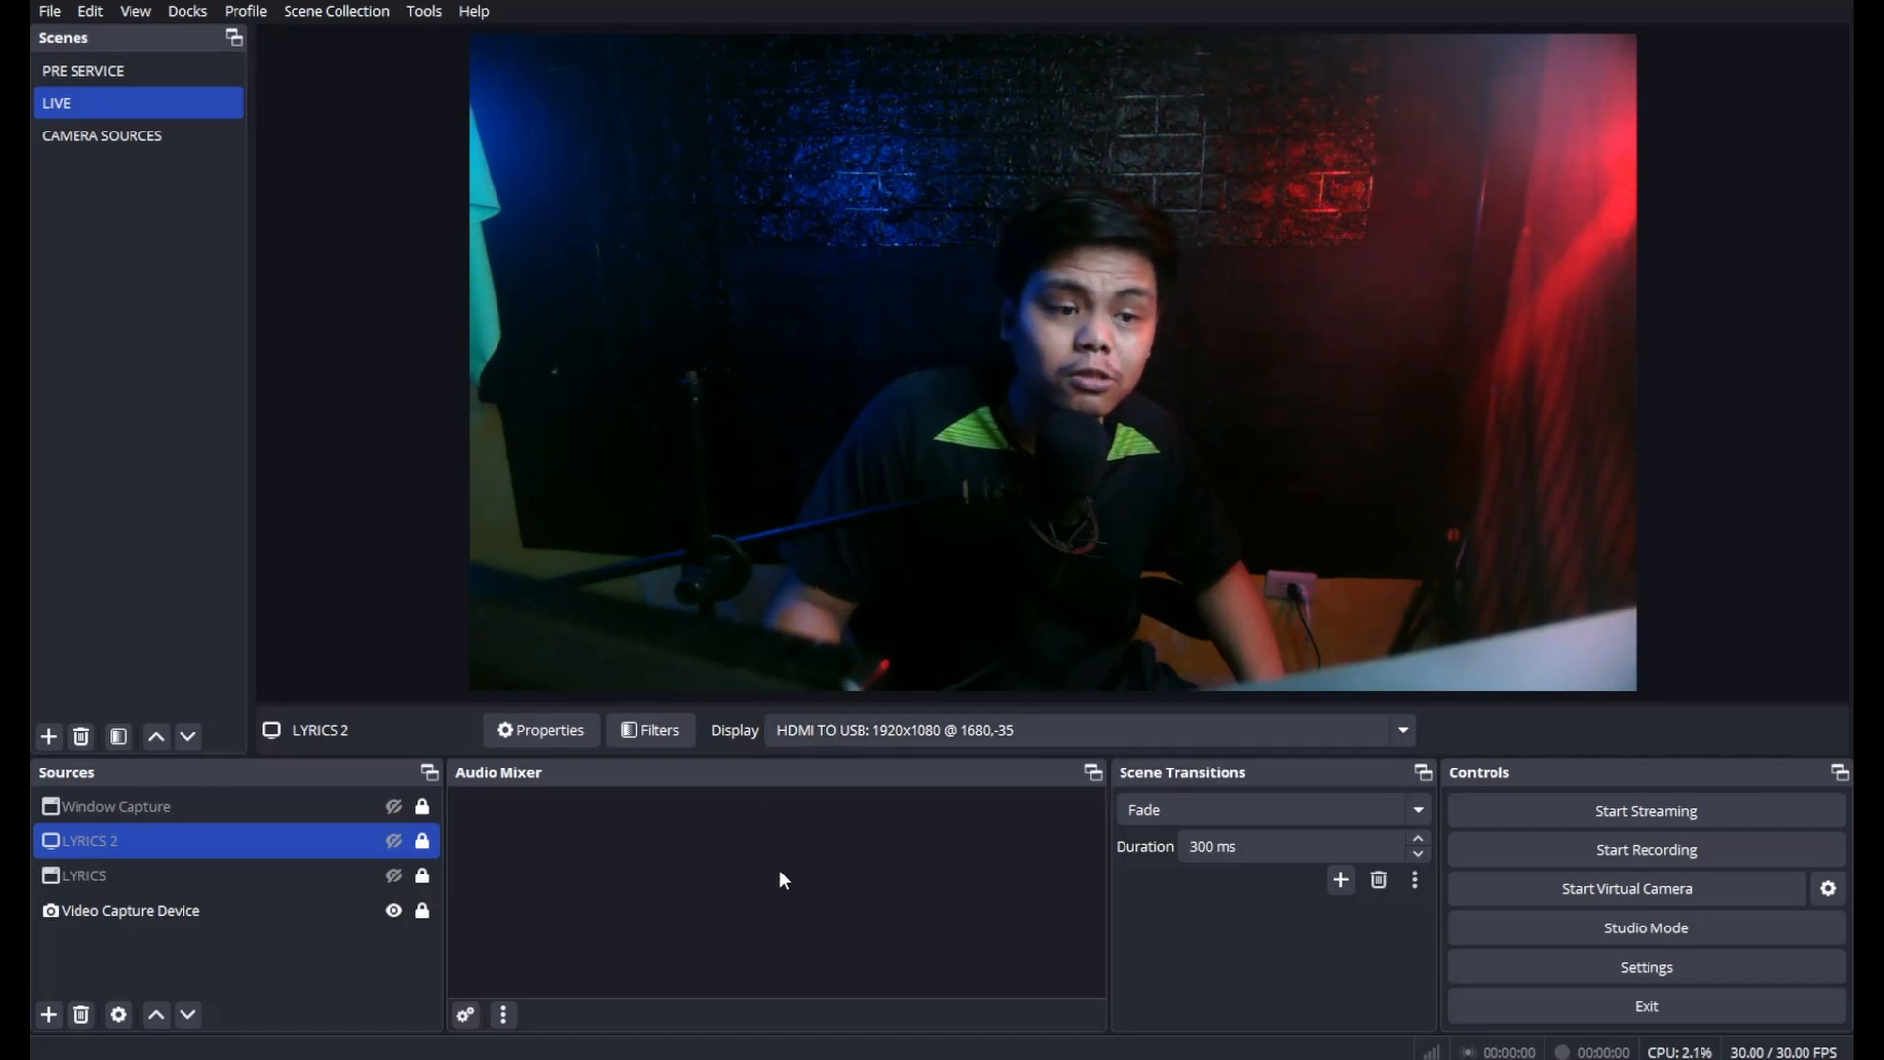